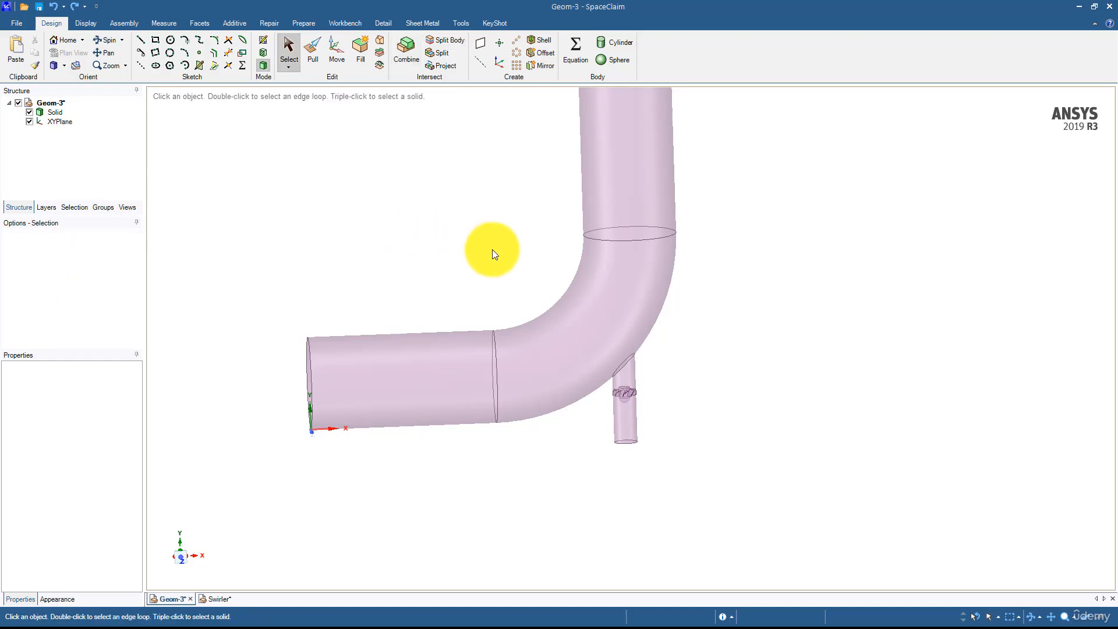
Examine the pipe elbow, its small side inlet and the swirler inside that inlet.
mouse_move(463, 235)
middle_down()
mouse_move(430, 257)
mouse_move(445, 239)
middle_up()
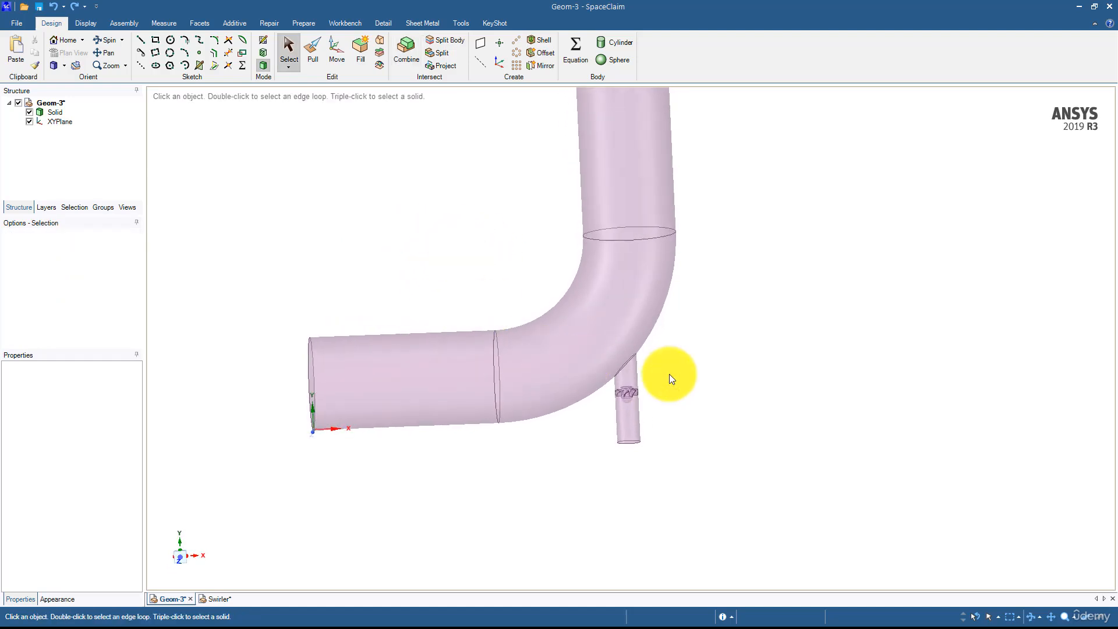
scroll(669, 374, up, 5)
mouse_move(552, 449)
middle_down()
mouse_move(542, 434)
mouse_move(514, 439)
mouse_move(547, 441)
middle_up()
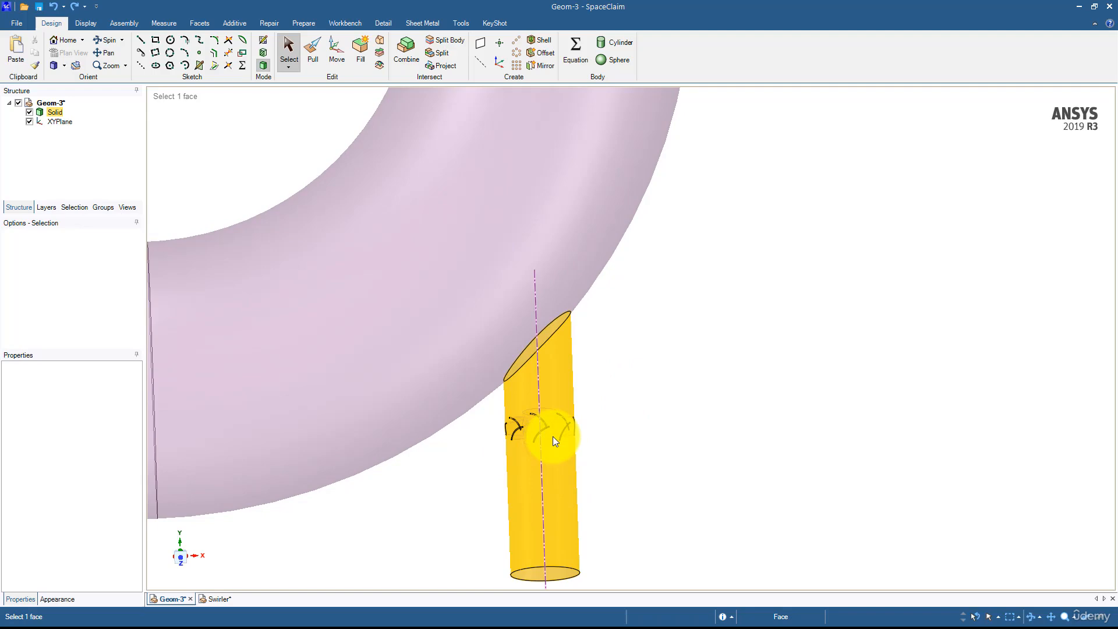
scroll(554, 435, down, 4)
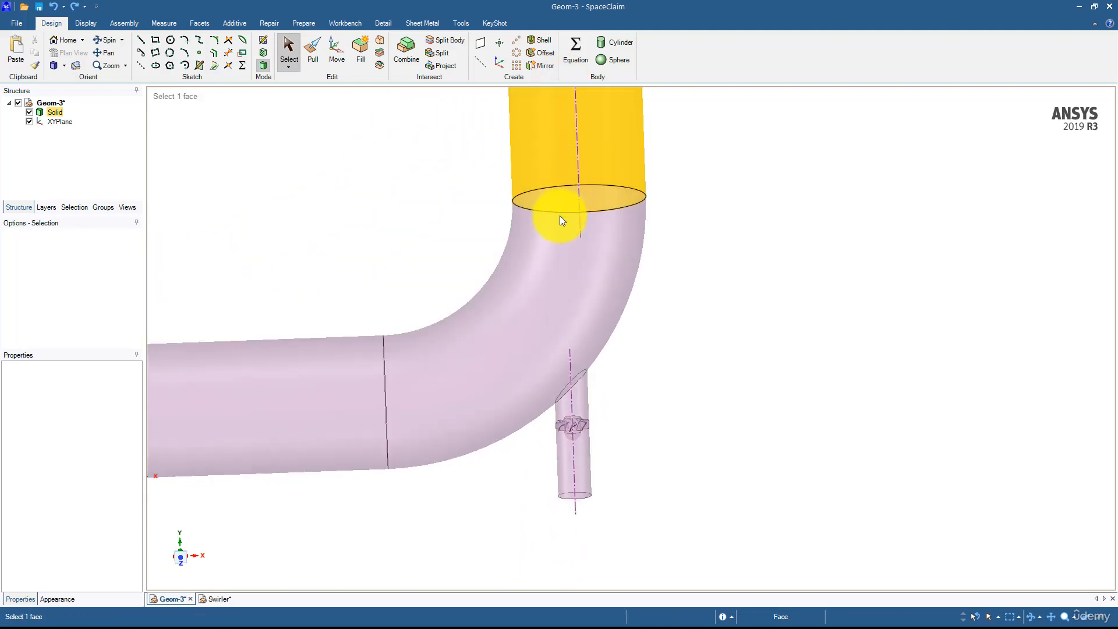
ctrl+scroll(560, 220, up, 2)
scroll(558, 168, down, 2)
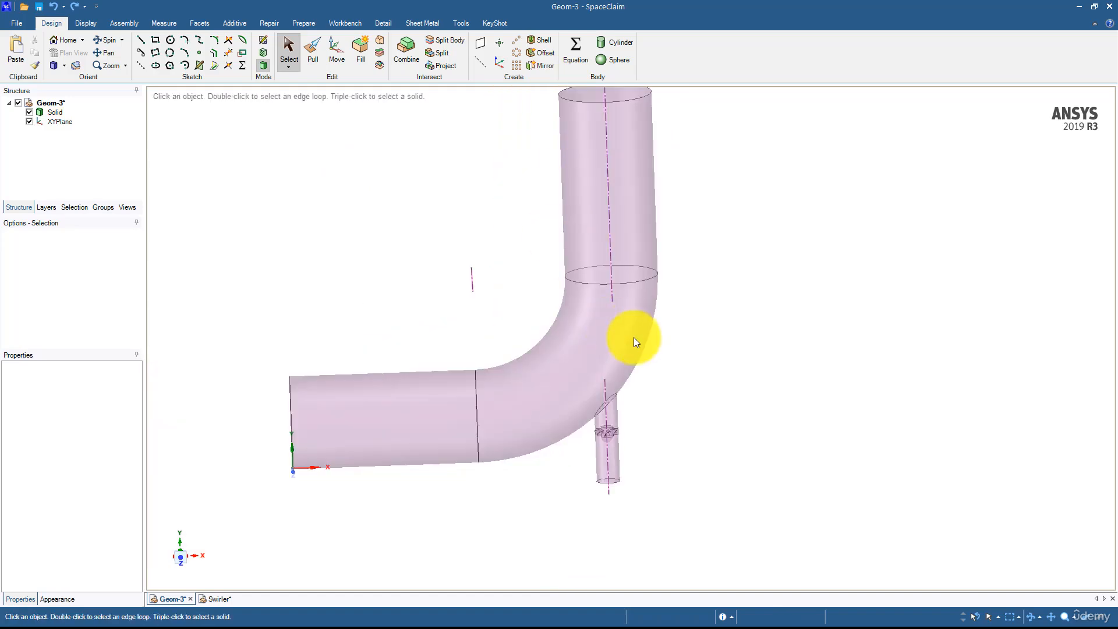
ctrl+scroll(652, 320, down, 2)
scroll(641, 305, up, 2)
middle_drag(617, 310, 643, 352)
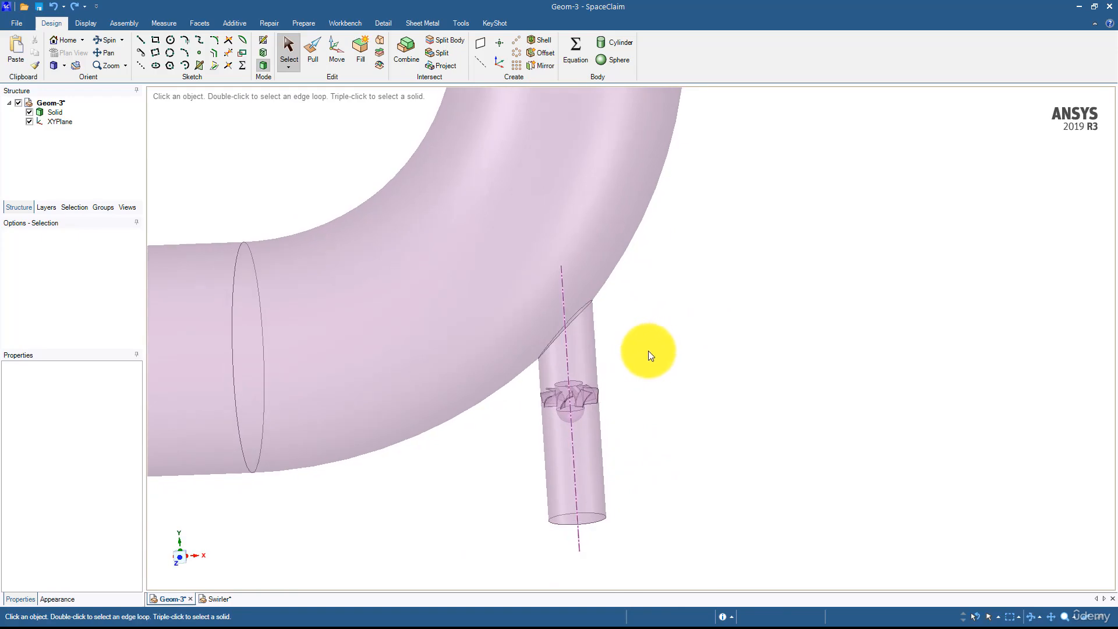
scroll(649, 350, up, 2)
middle_drag(648, 351, 684, 342)
middle_drag(564, 365, 569, 370)
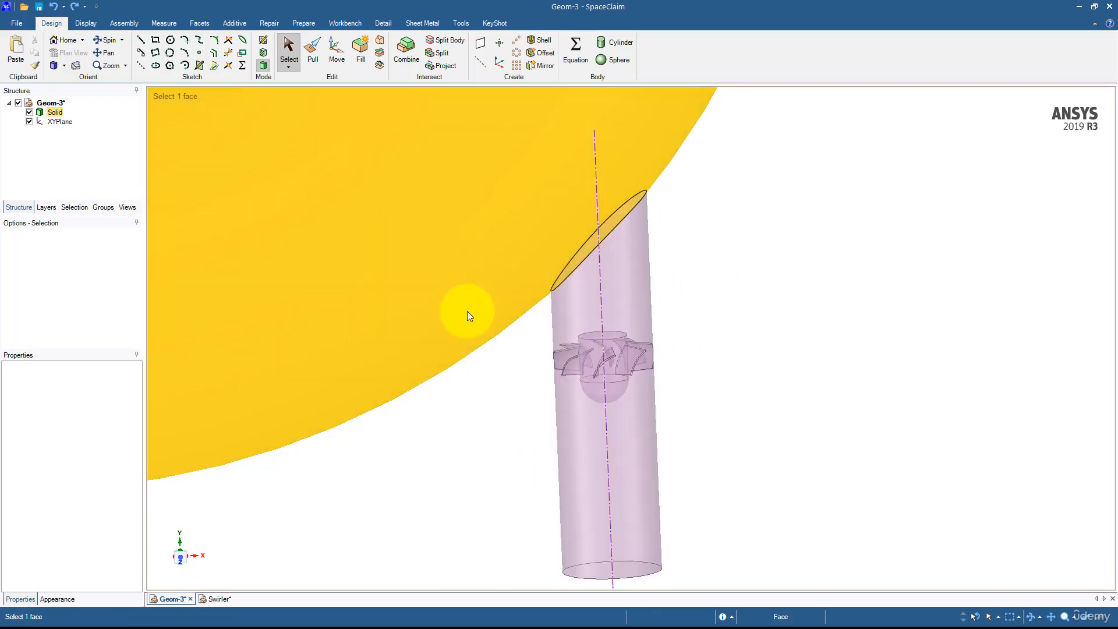
Remove the swirler from the small inlet pipe by filling all of its faces.
middle_drag(607, 313, 692, 304)
drag(512, 307, 699, 400)
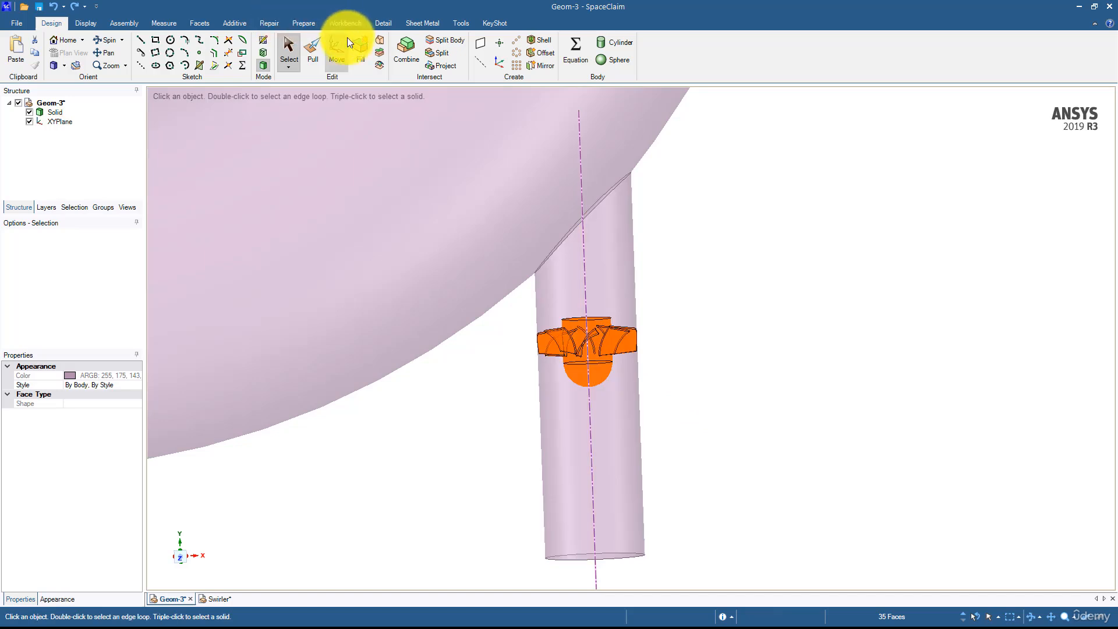
click(359, 50)
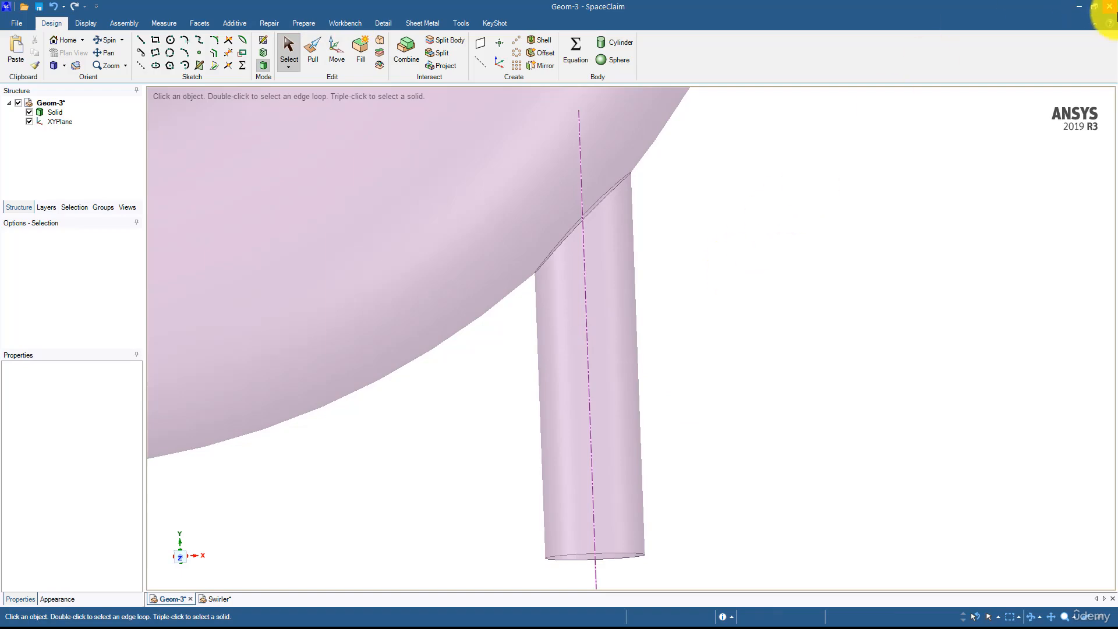
Close SpaceClaim without saving Swirler and Geom-3, and close the New Volume (G:) folder window.
click(1106, 14)
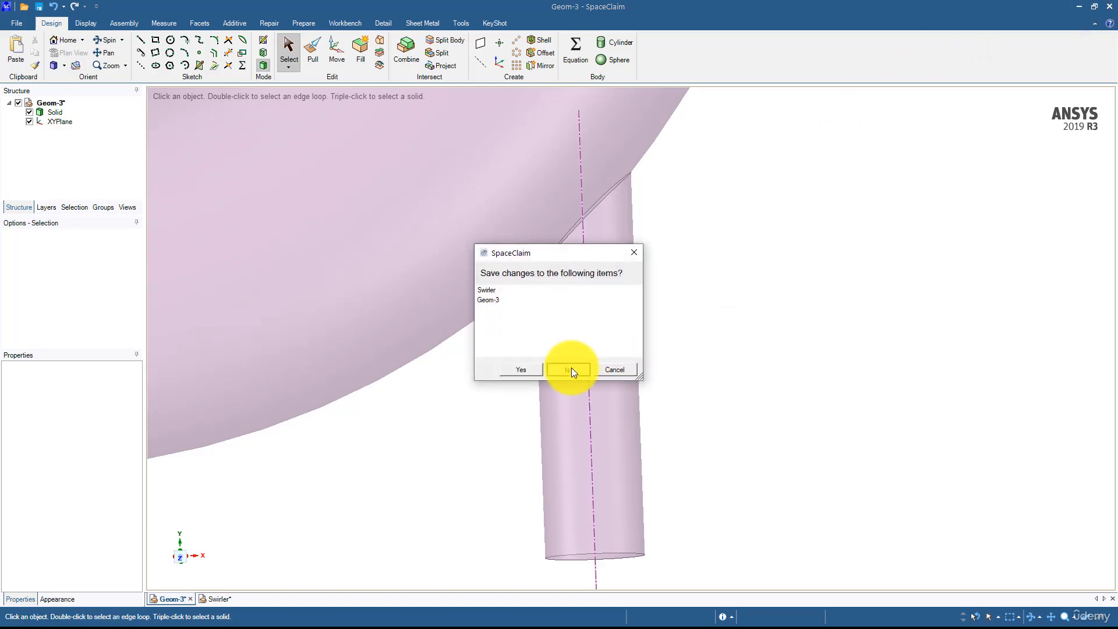
click(572, 368)
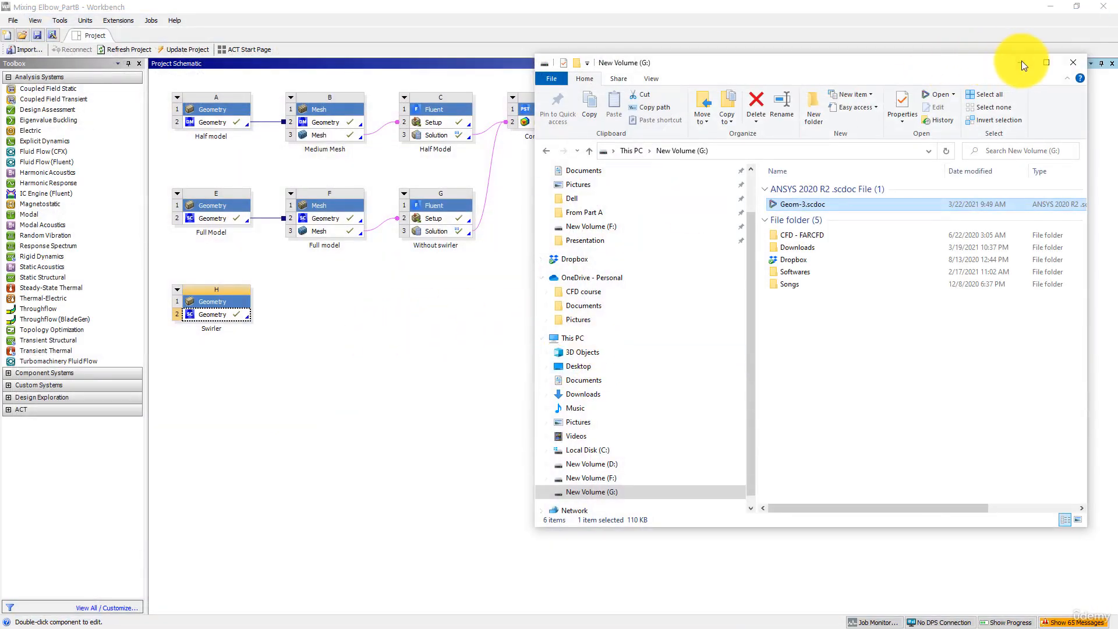
click(1074, 63)
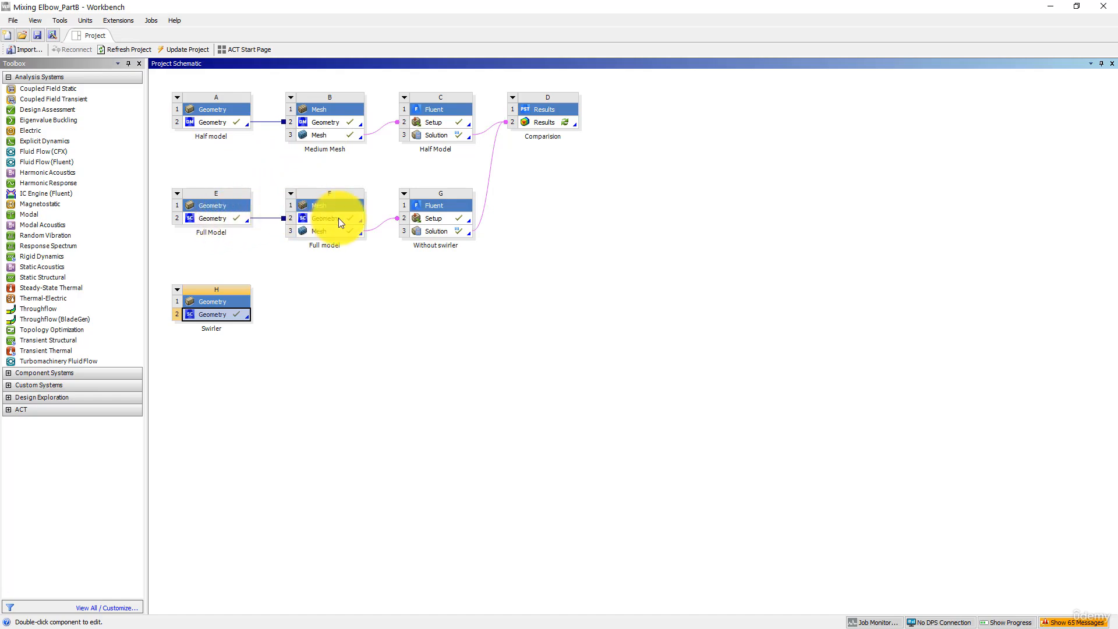
Duplicate the Full Model geometry system and delete the existing Swirler geometry system with its data.
right_click(208, 205)
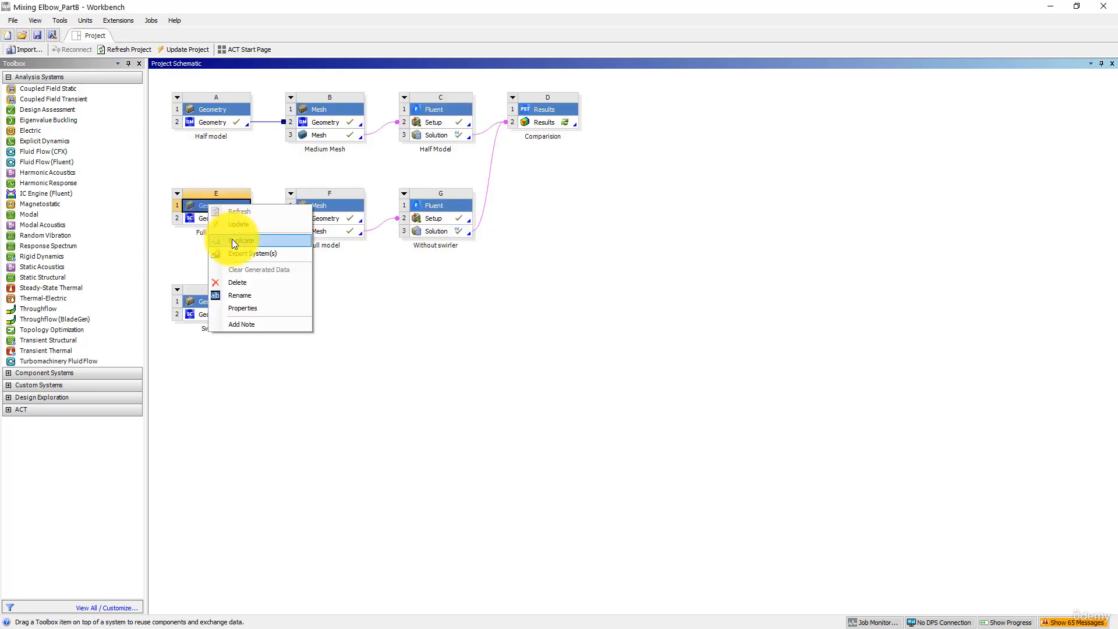
click(232, 239)
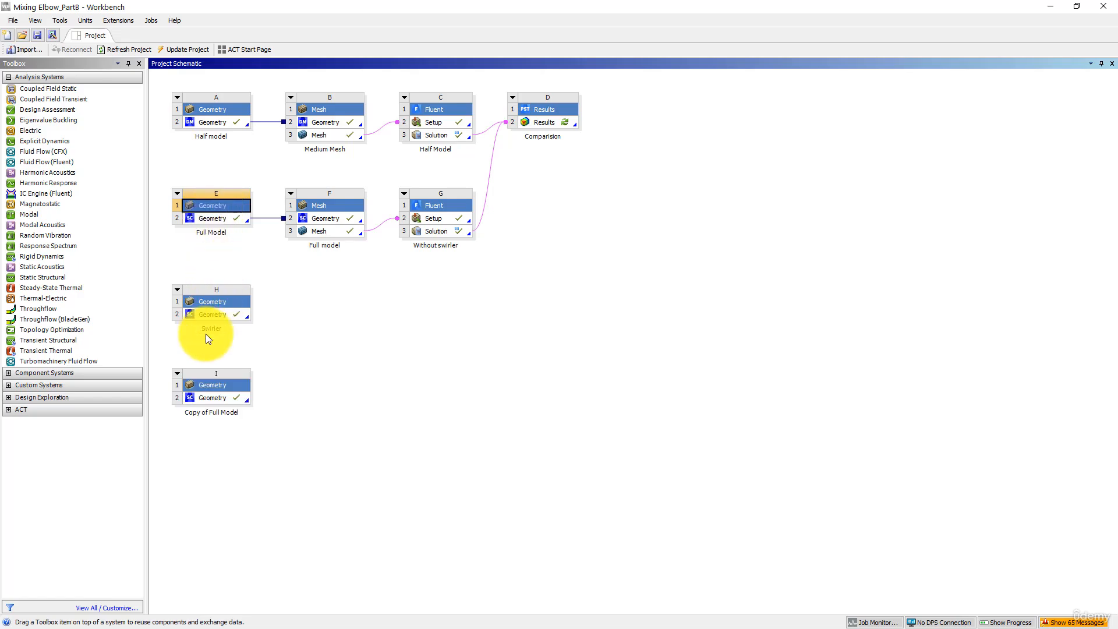
click(226, 301)
key(Delete)
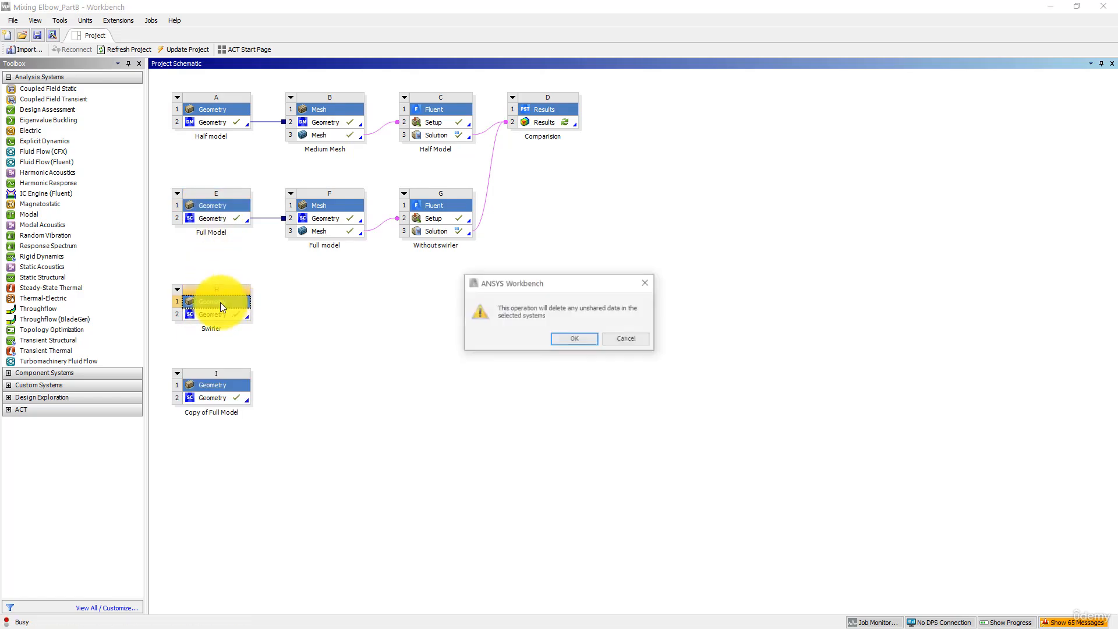
click(570, 340)
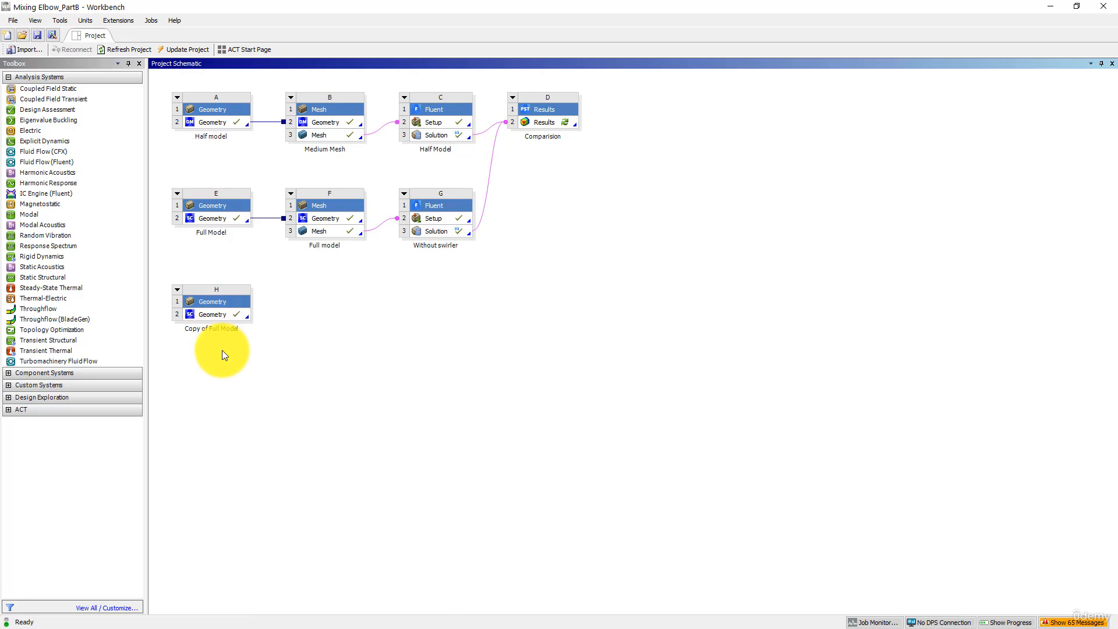
Rename the Copy of Full Model system to Swirler and open its geometry in SpaceClaim.
right_click(224, 304)
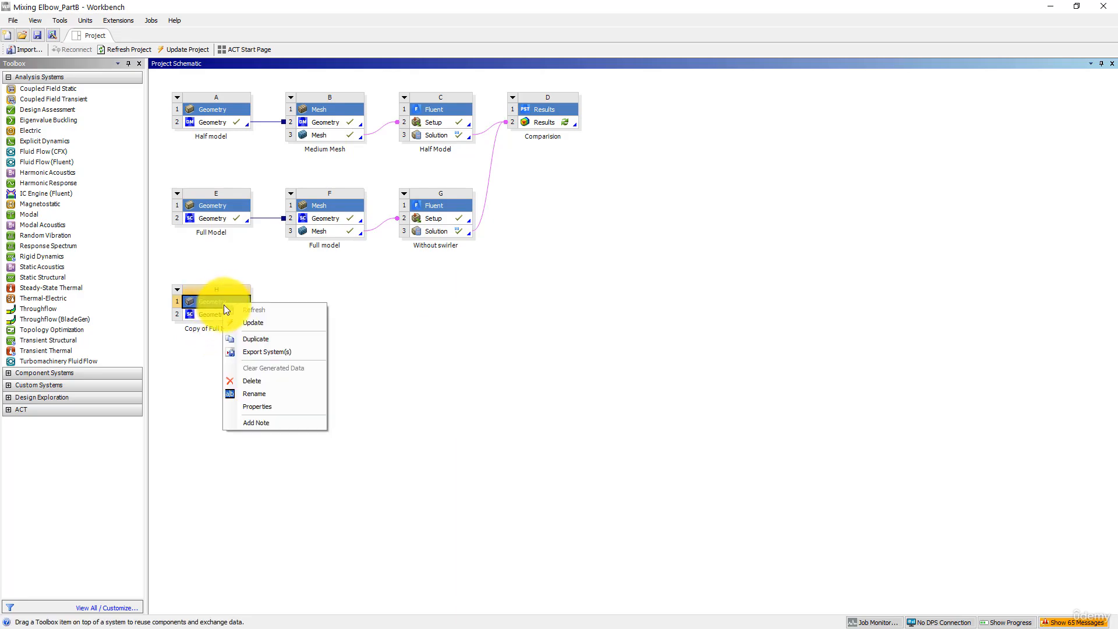
click(265, 387)
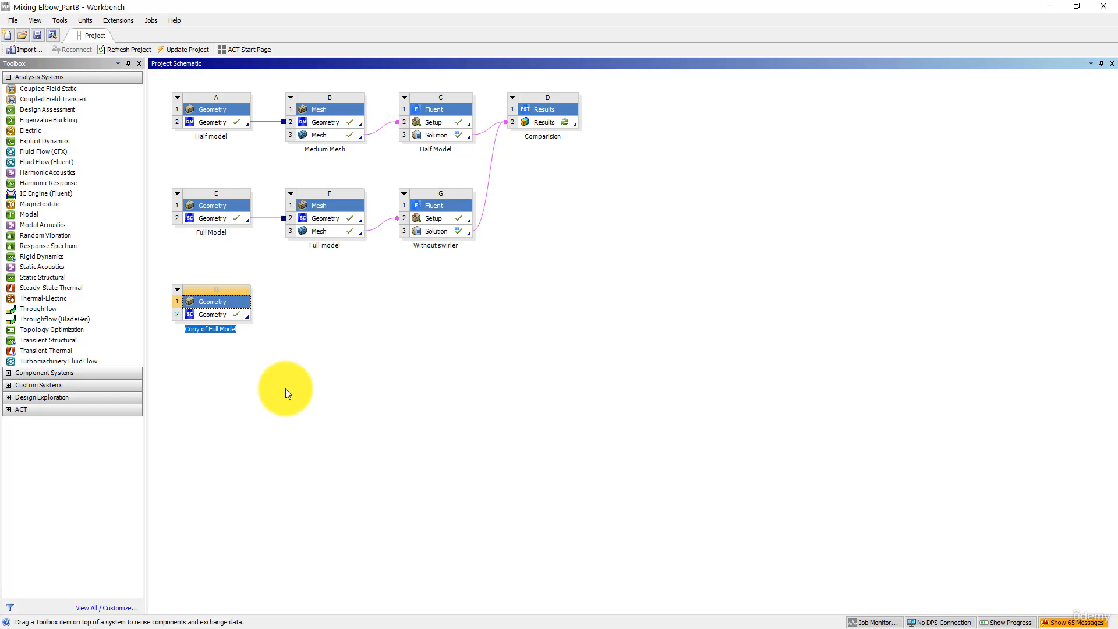
text(Swirler)
key(Return)
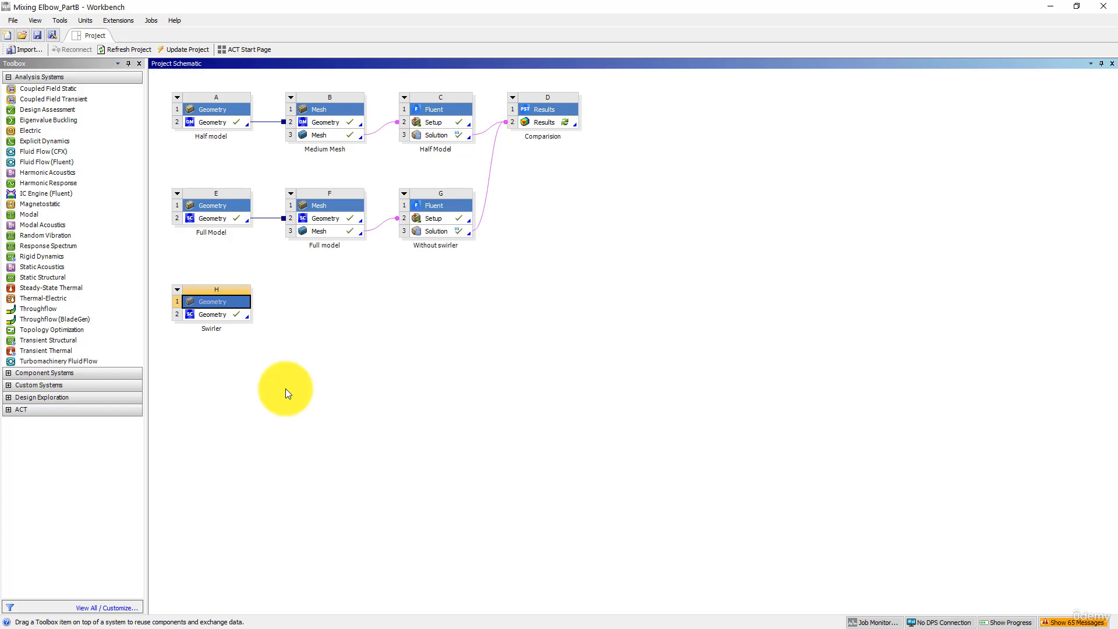
double_click(226, 314)
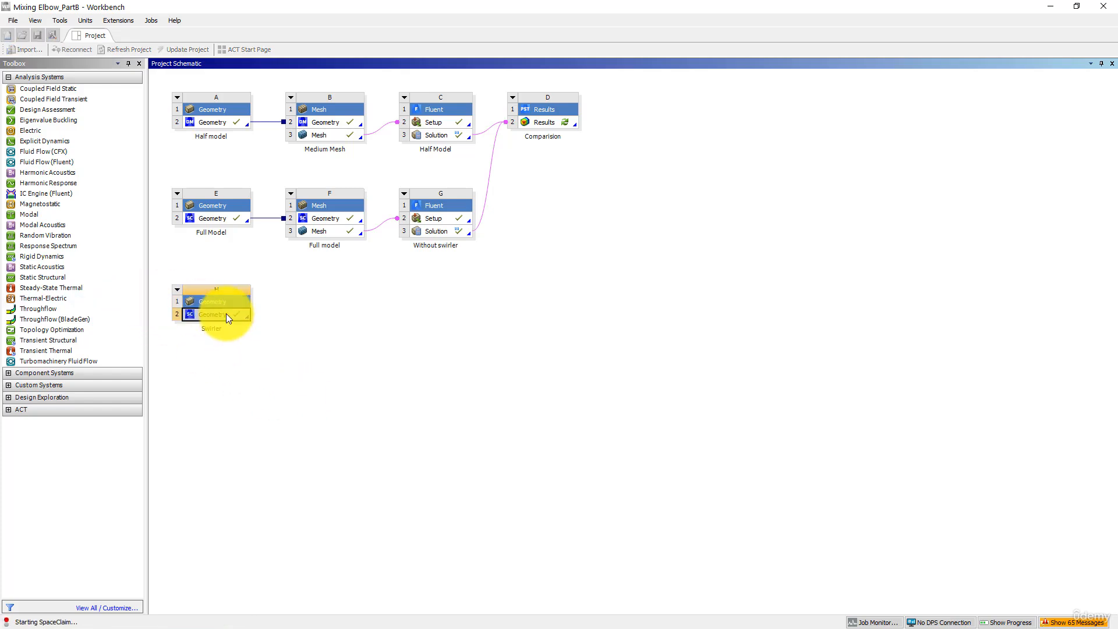
Examine the bend and the small side inlet pipe of the opened elbow geometry.
mouse_move(222, 322)
middle_down()
mouse_move(264, 270)
mouse_move(192, 307)
mouse_move(193, 348)
mouse_move(262, 316)
mouse_move(180, 304)
mouse_move(261, 318)
mouse_move(234, 295)
mouse_move(221, 302)
mouse_move(279, 310)
mouse_move(237, 310)
middle_up()
middle_drag(530, 484, 474, 487)
click(474, 487)
scroll(612, 464, up, 3)
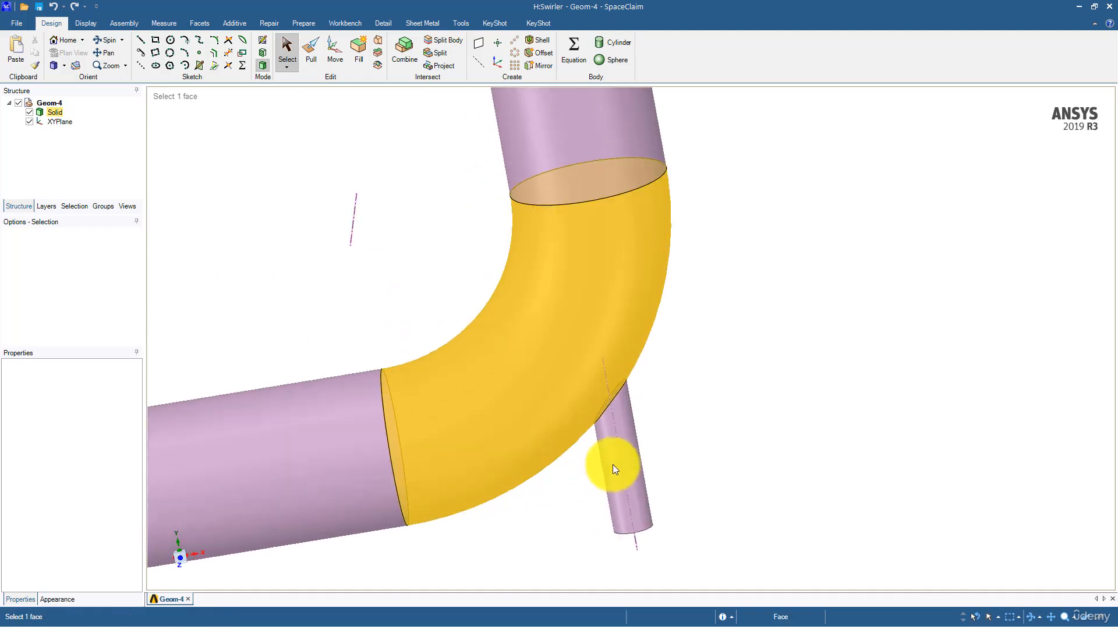
click(633, 466)
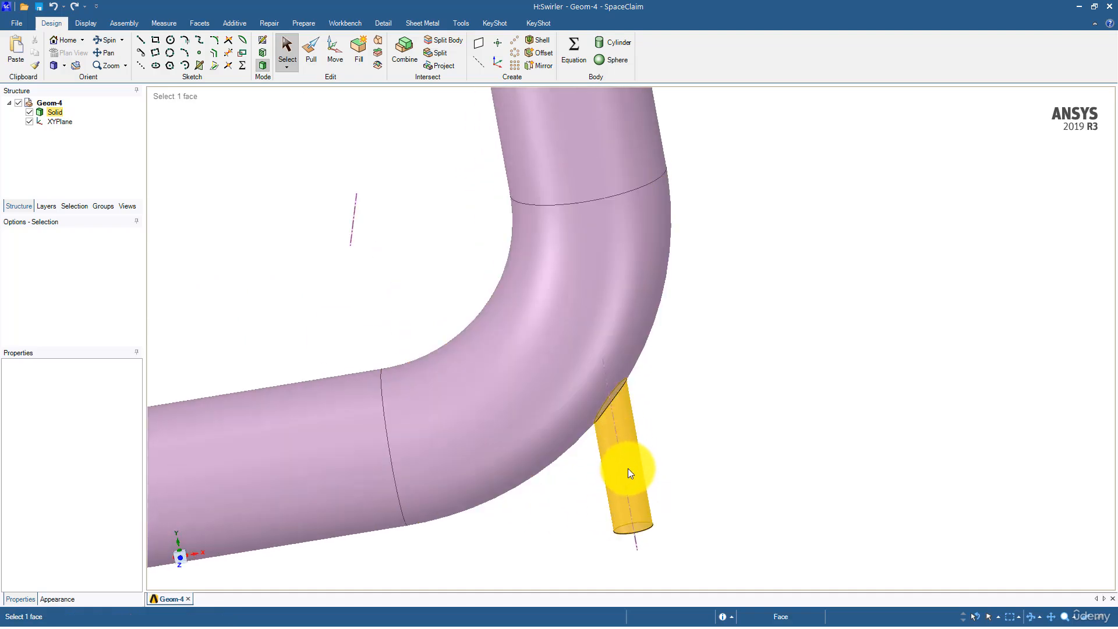
mouse_move(627, 463)
middle_down()
mouse_move(564, 499)
mouse_move(623, 488)
mouse_move(582, 444)
mouse_move(543, 480)
middle_up()
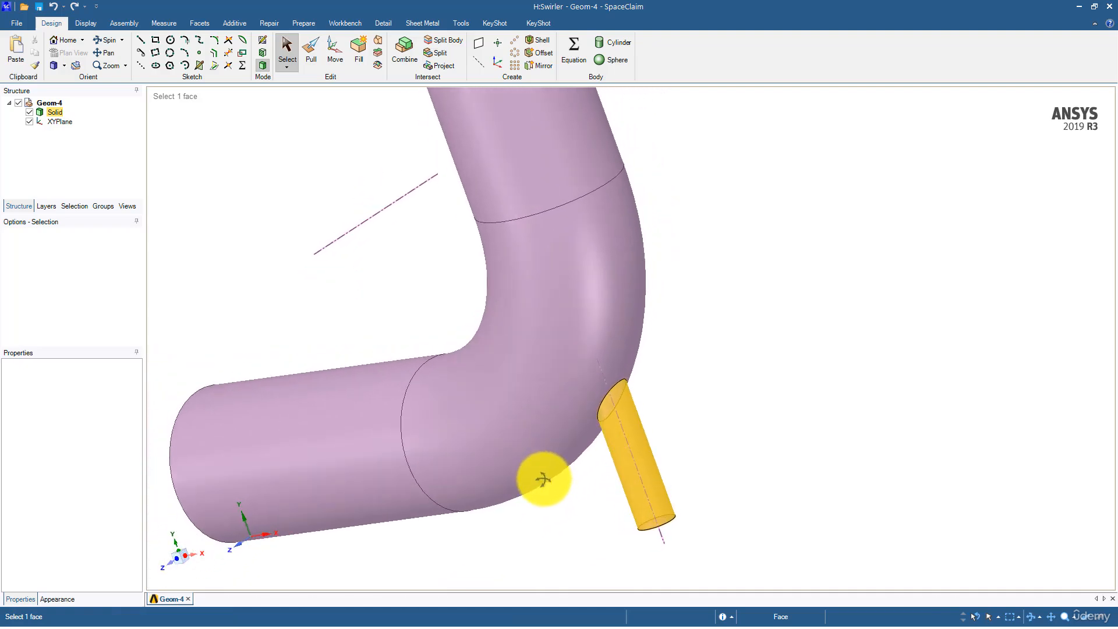
click(546, 484)
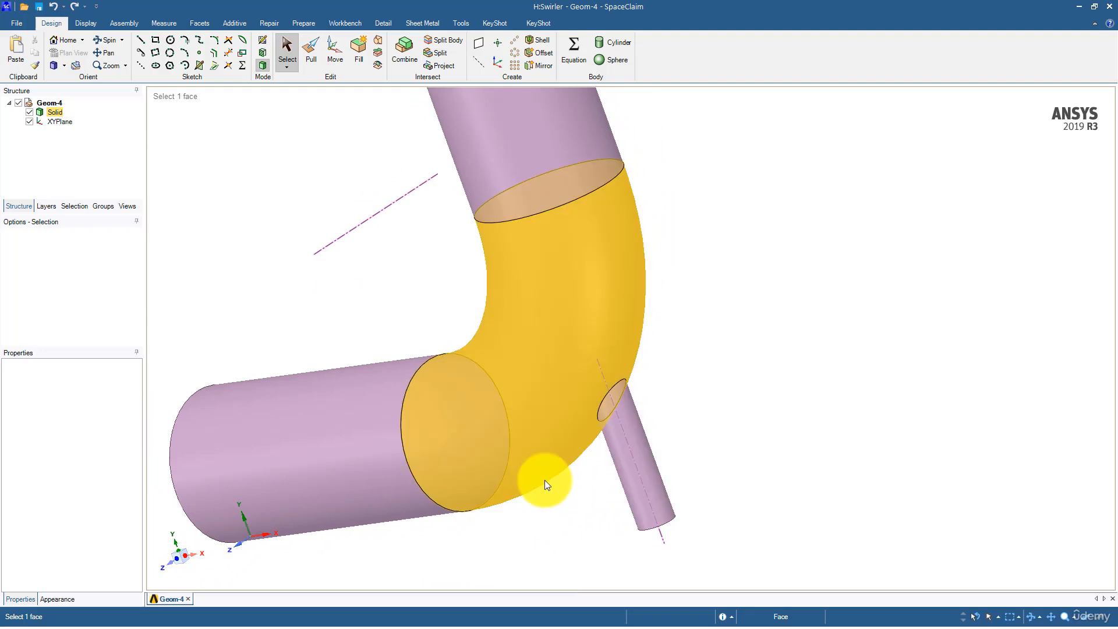
click(630, 453)
middle_drag(630, 453, 709, 466)
click(518, 494)
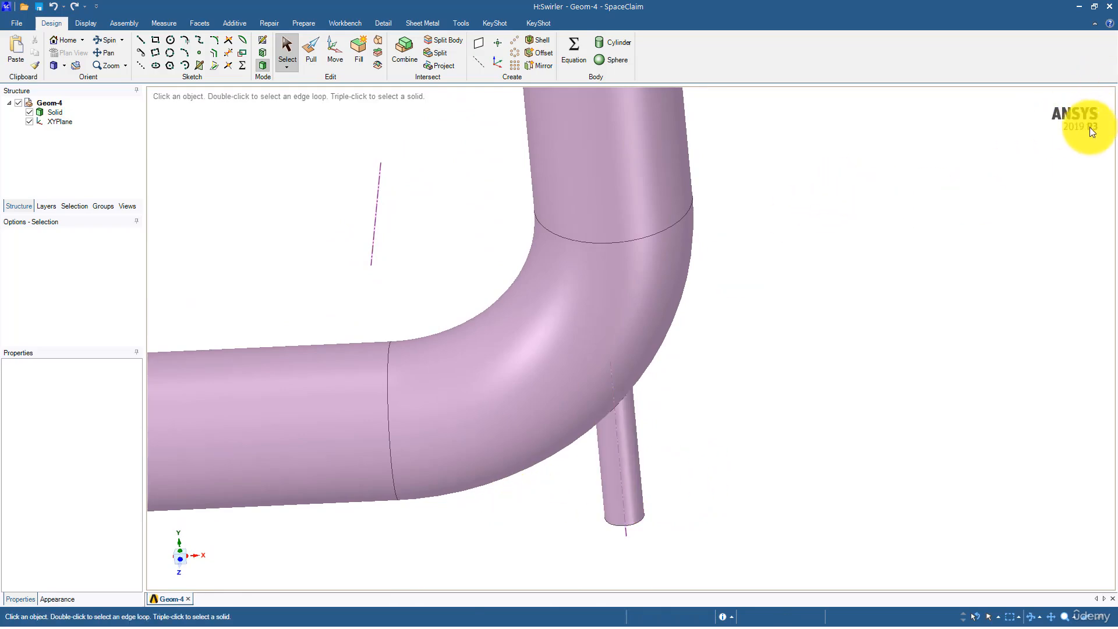
Launch a separate SCDM 2019 R3 session and ready the Line tool with the sketch grid viewed face-on.
key(super)
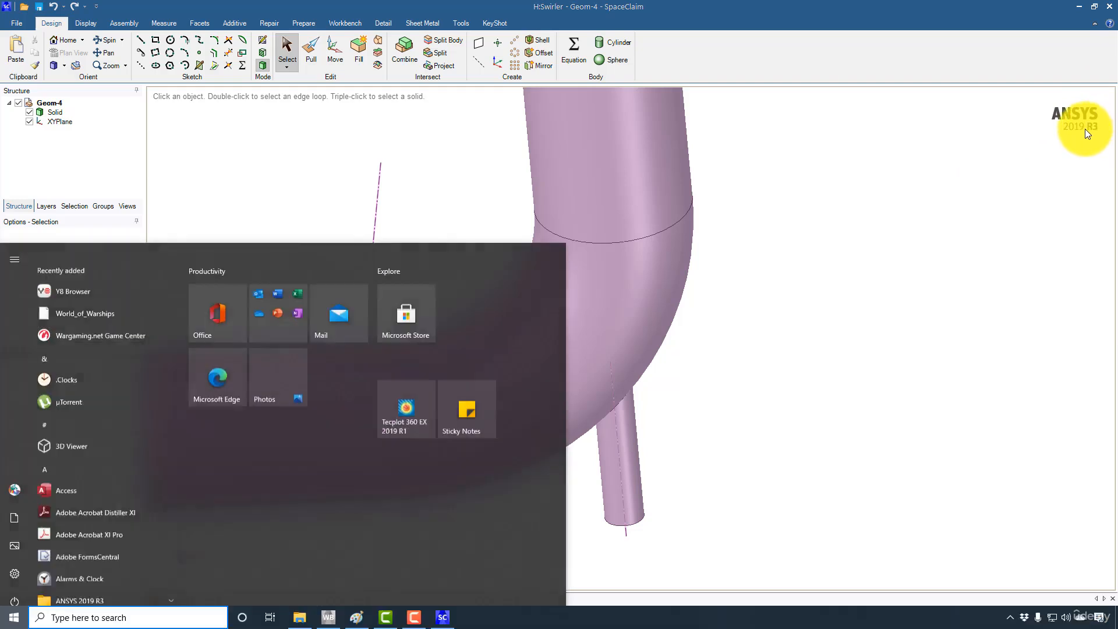
text(space)
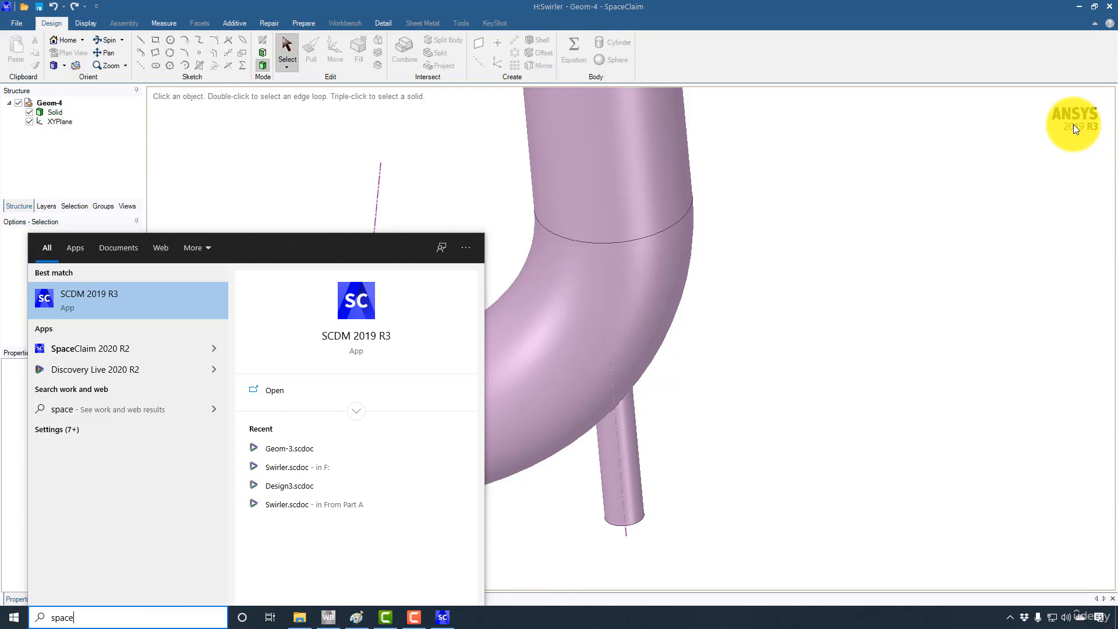
key(Return)
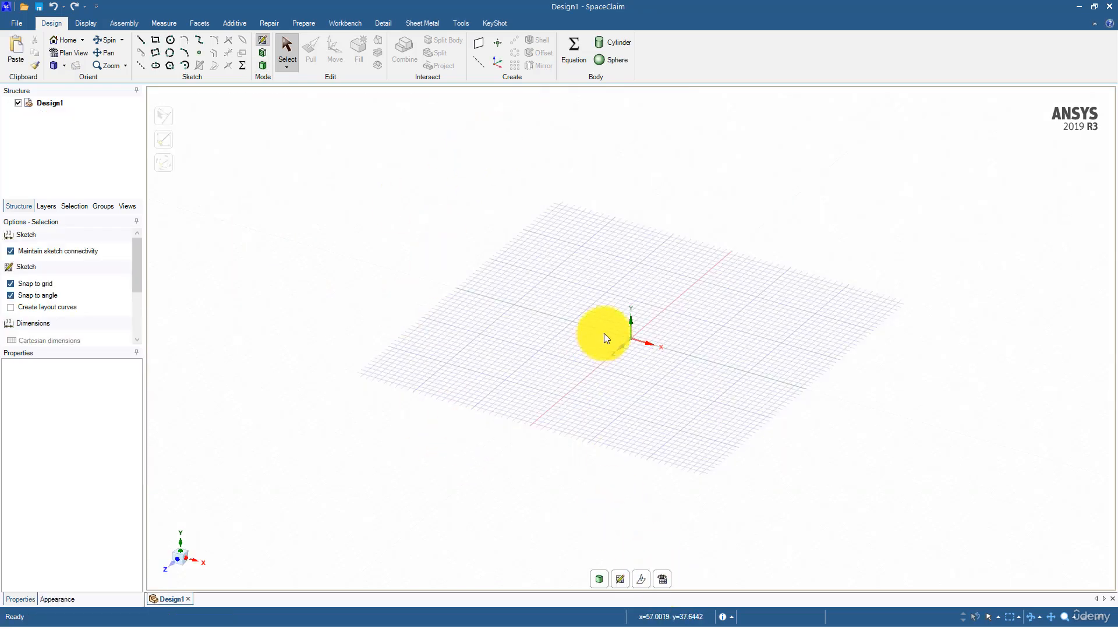
click(141, 40)
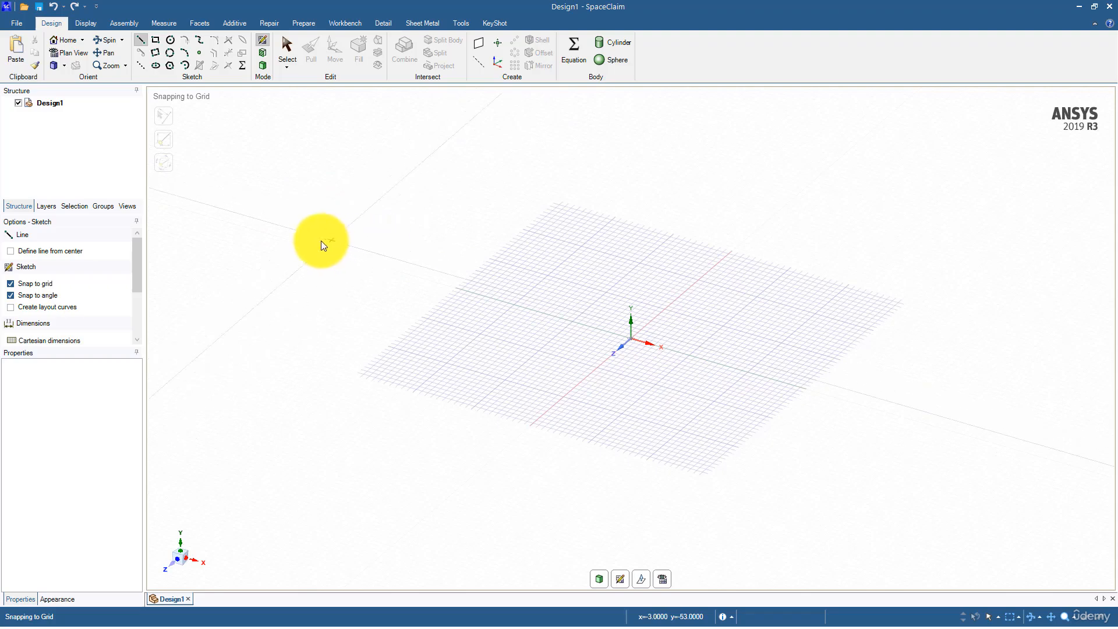
click(662, 579)
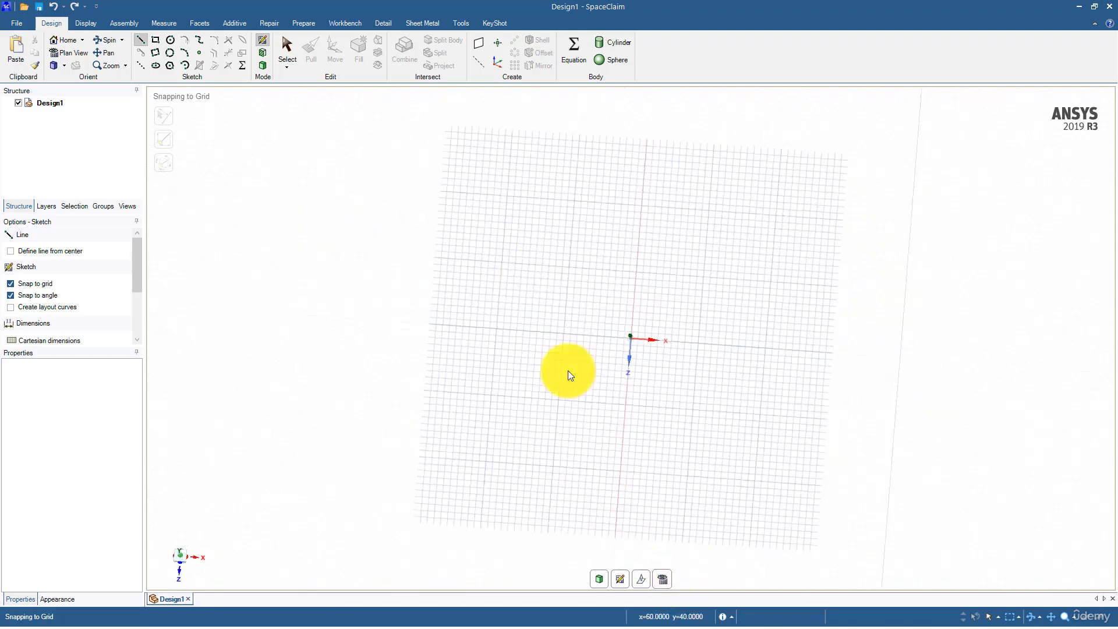
click(632, 330)
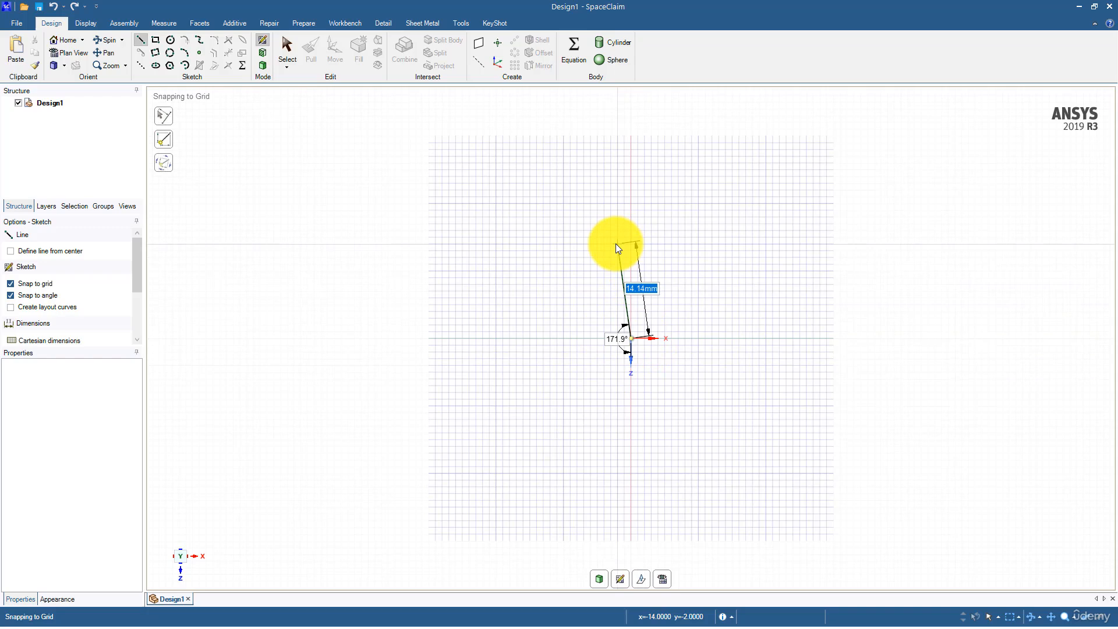
text(2)
key(BackSpace)
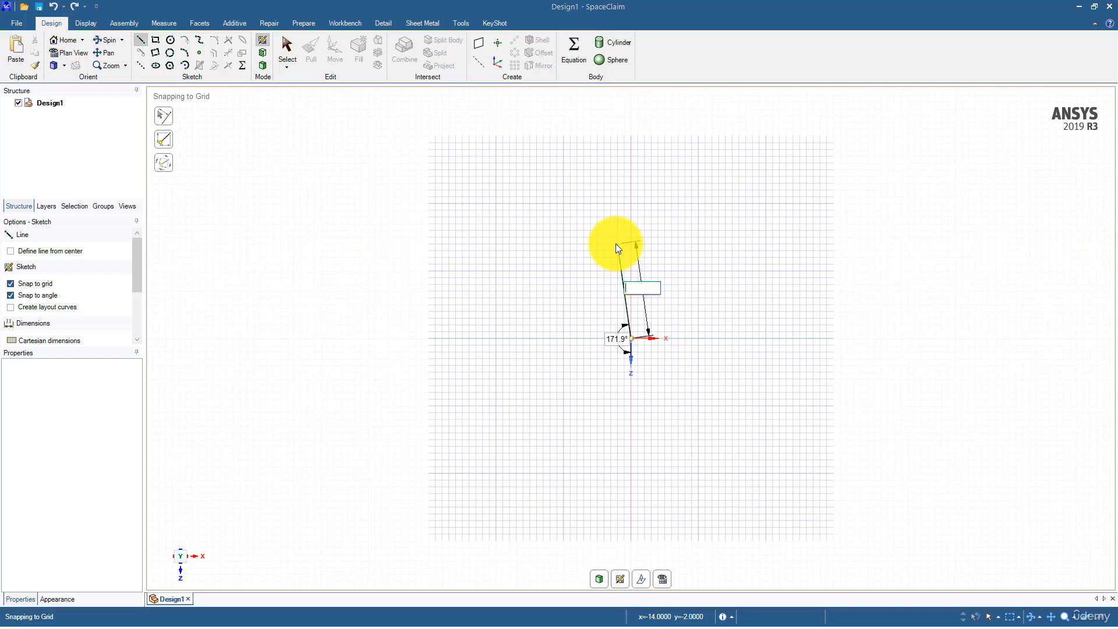
key(Escape)
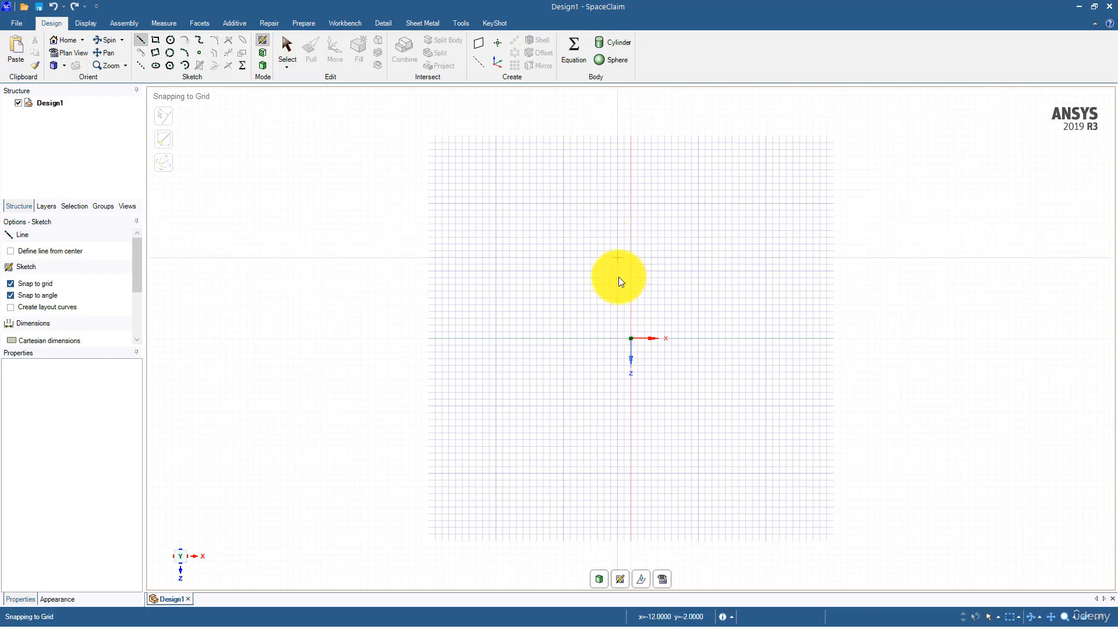
Draw a 25 mm straight line from the origin along the negative Z direction.
click(631, 338)
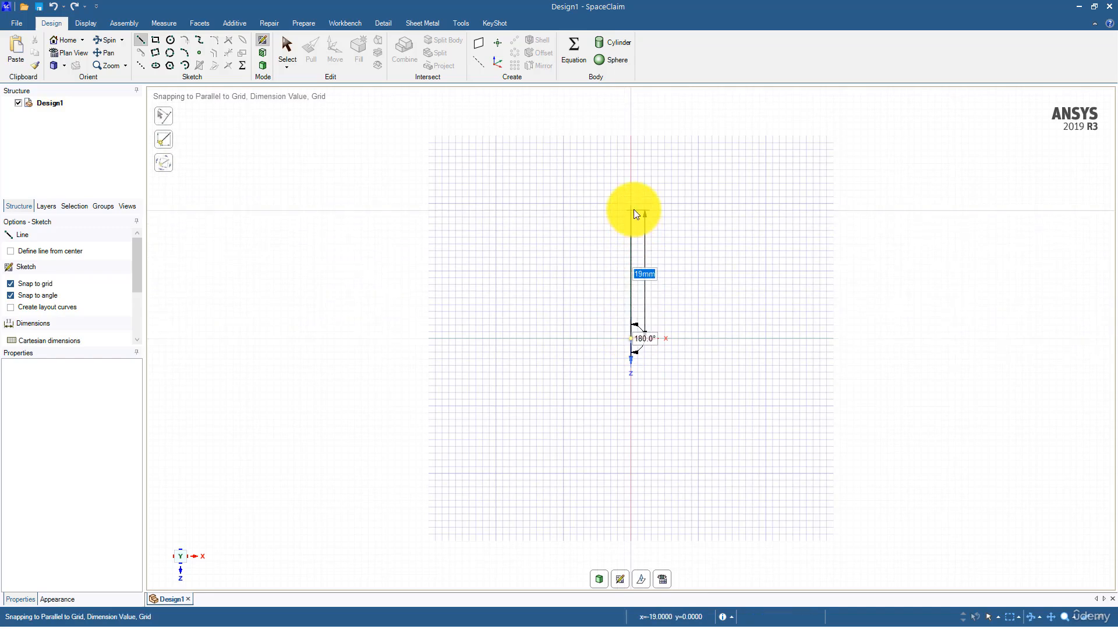
text(25)
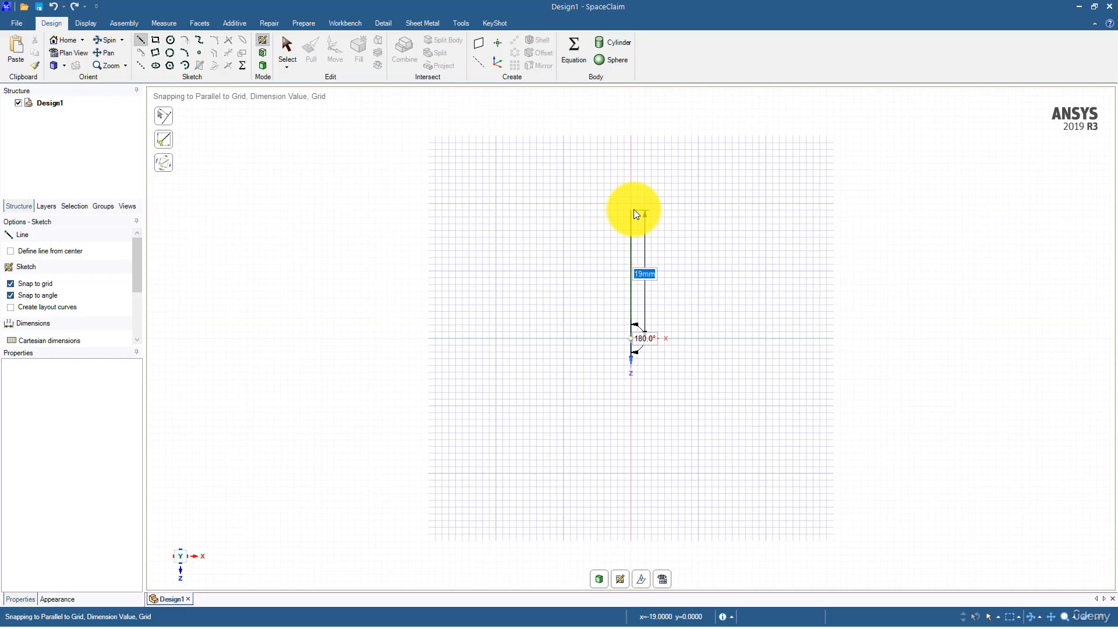
key(Return)
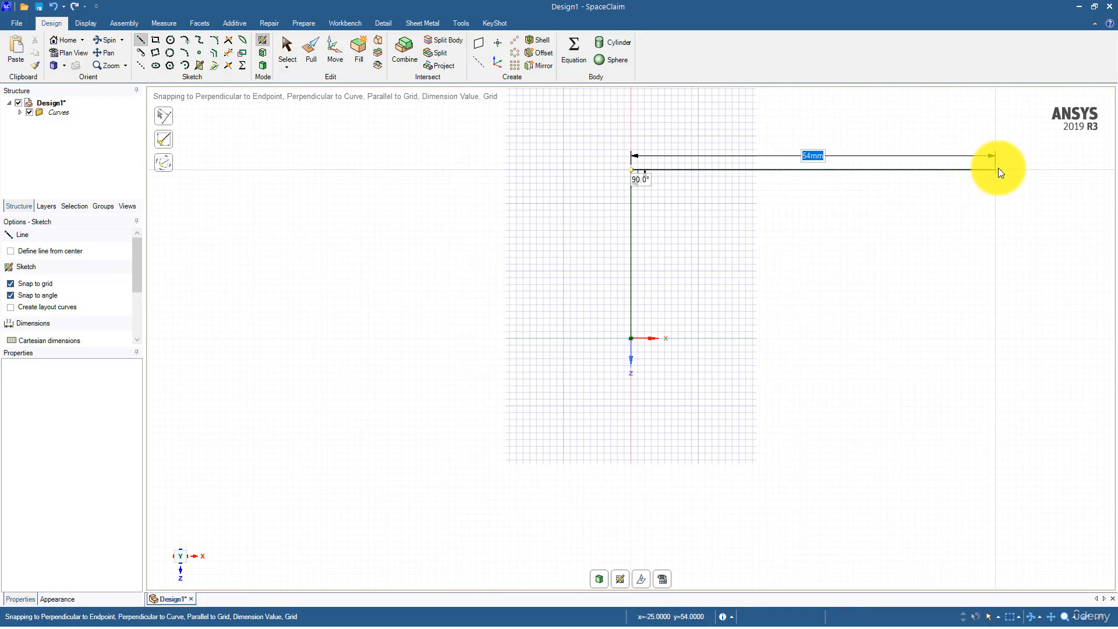
Draw a 60 mm line in the positive X direction from the upper end, and a vertical line back to the X axis.
text(60)
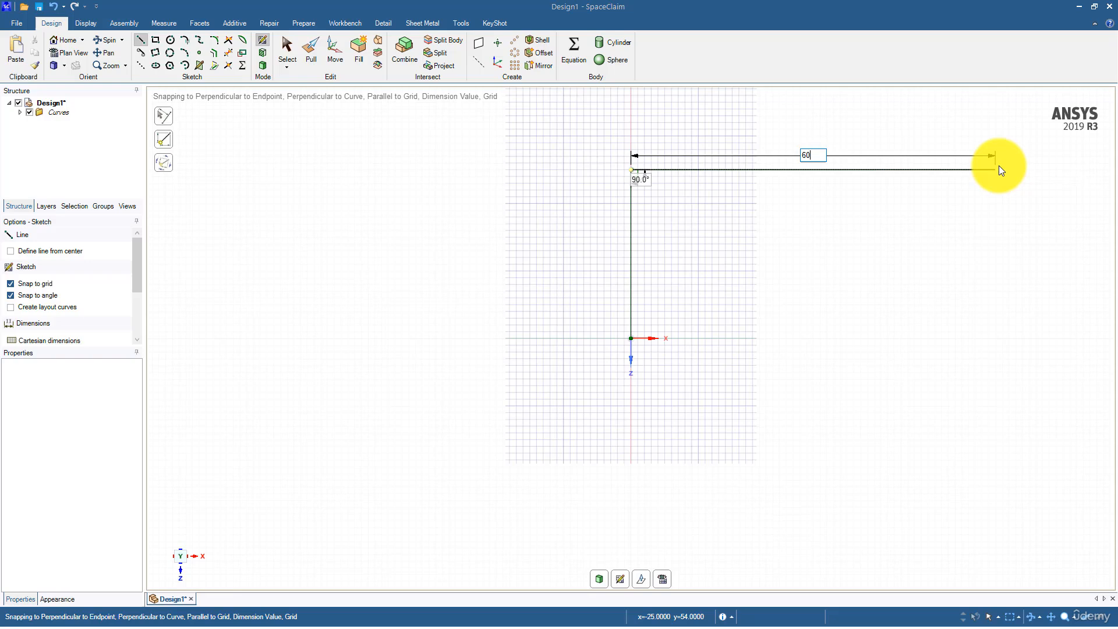
key(Return)
click(1039, 340)
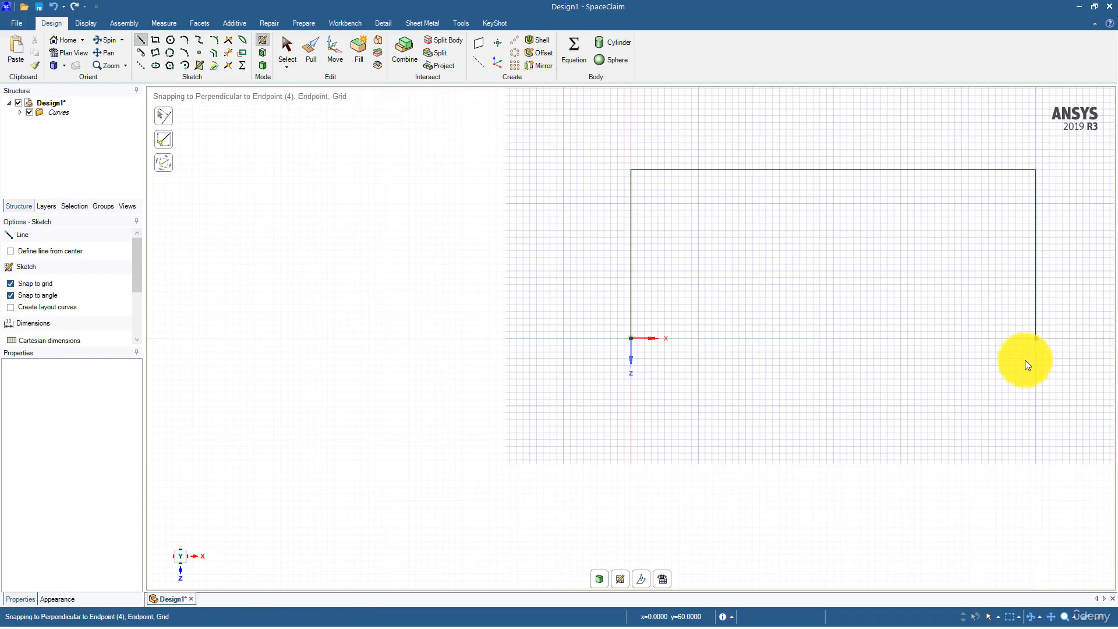
key(Escape)
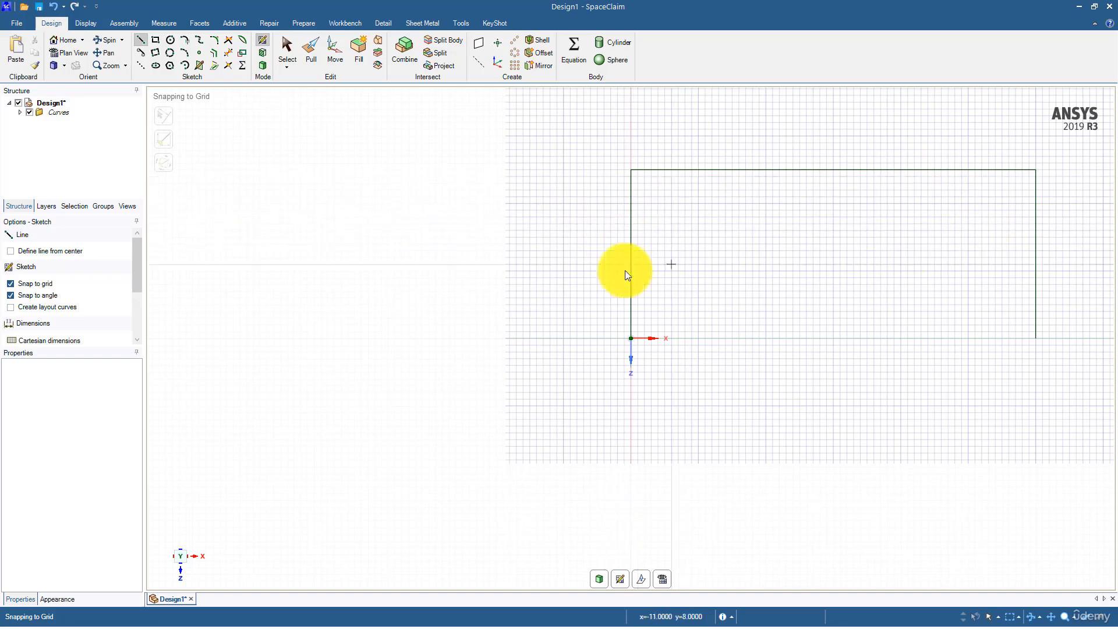
Revolve the three sketched lines fully about the X axis with Pull to form a solid cylinder.
click(313, 53)
drag(802, 273, 1074, 408)
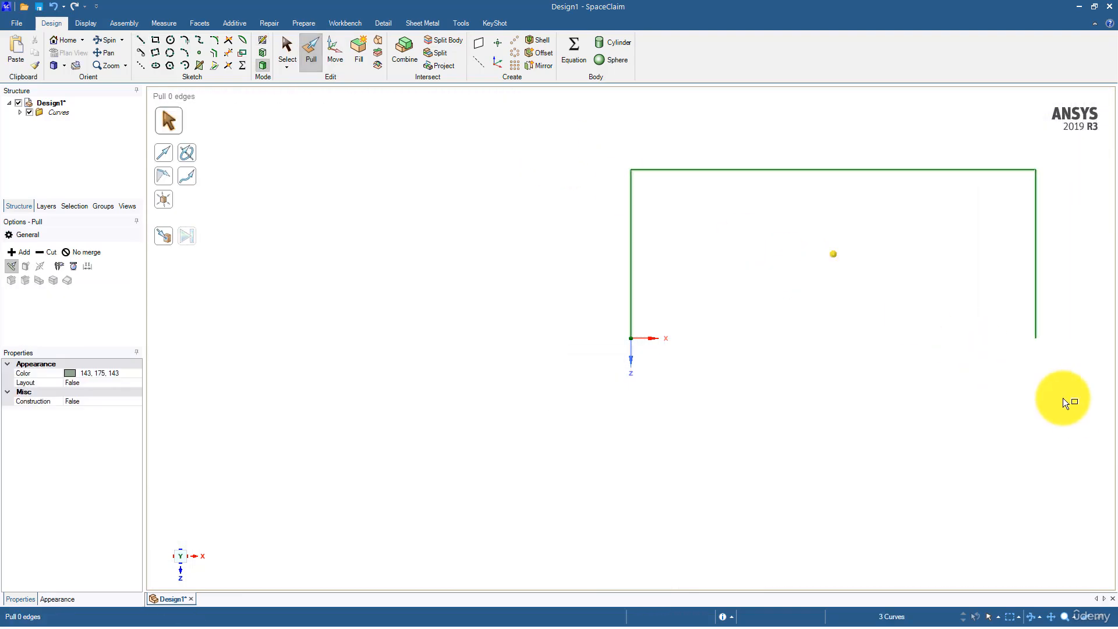
click(190, 154)
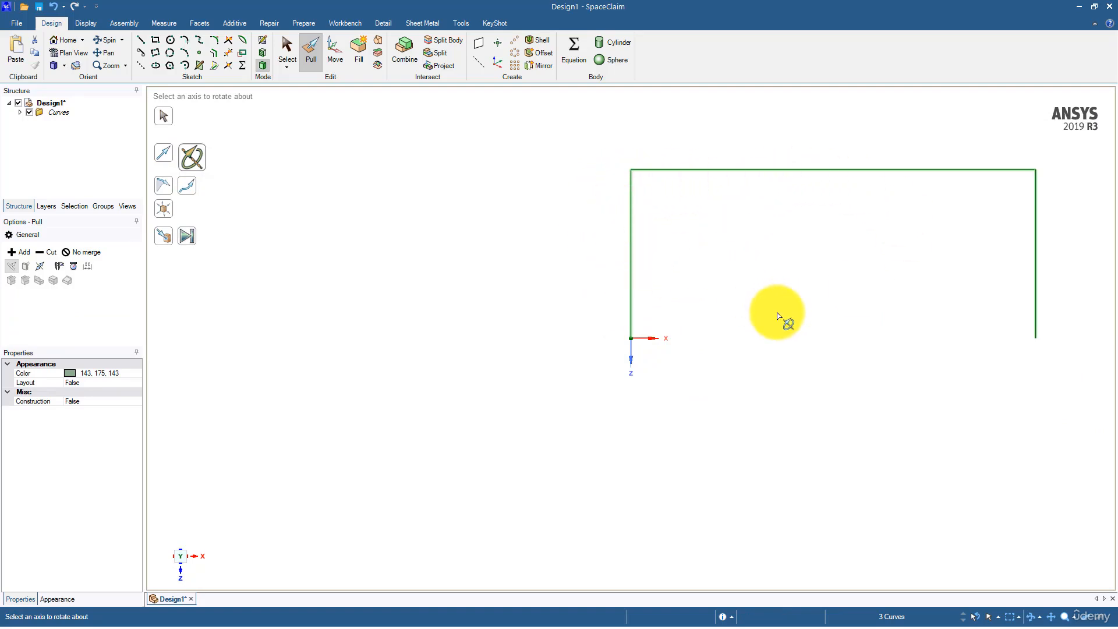
click(656, 339)
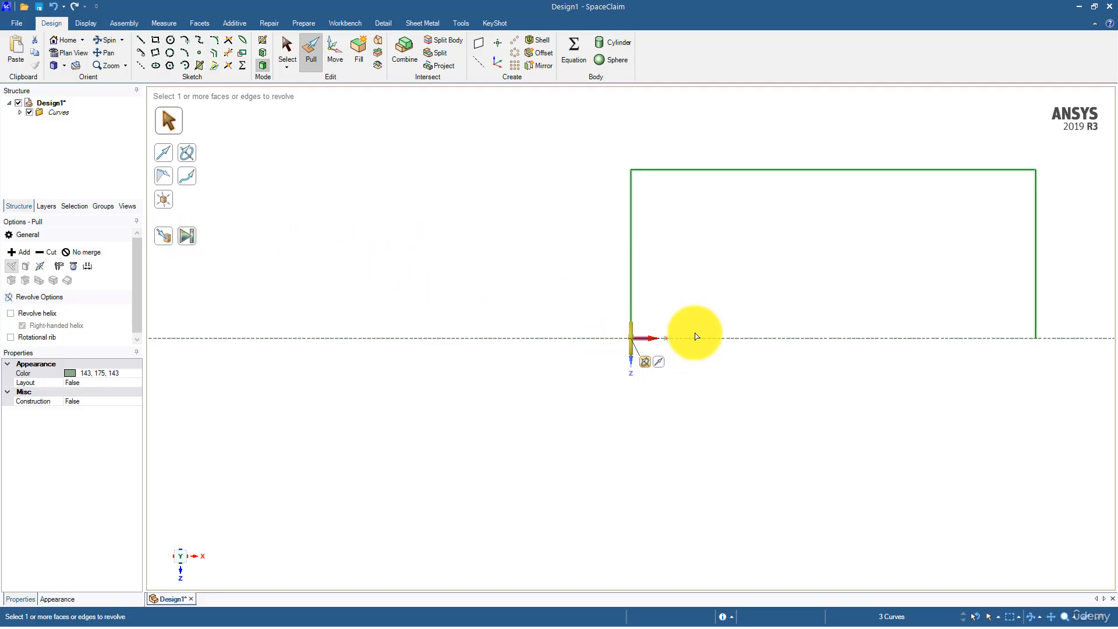
click(187, 236)
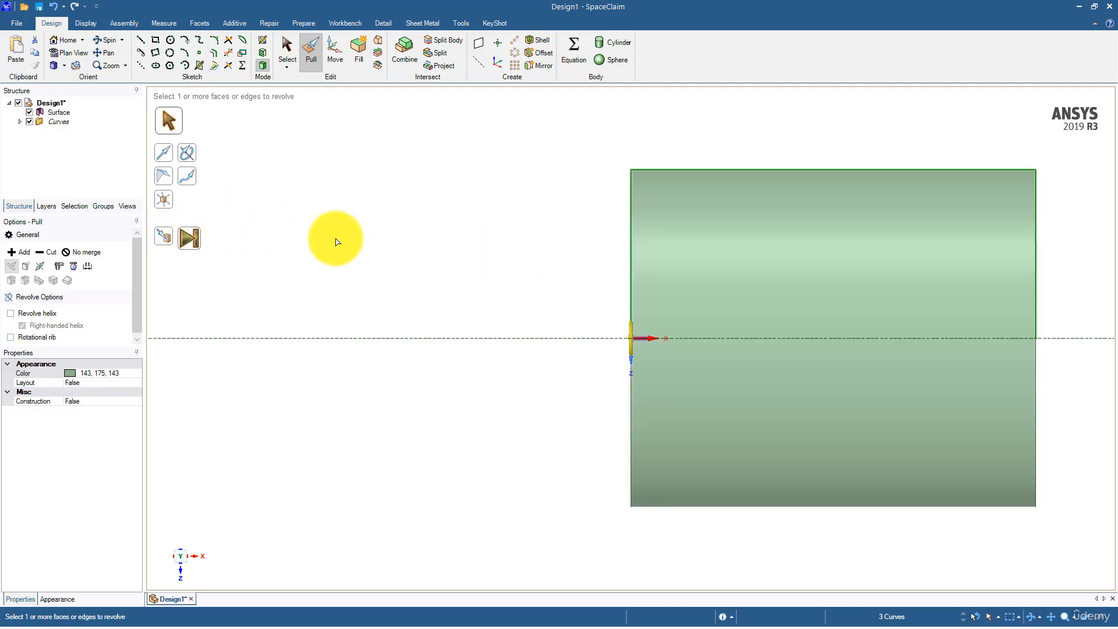
mouse_move(442, 239)
middle_down()
mouse_move(460, 248)
mouse_move(413, 258)
mouse_move(431, 265)
mouse_move(295, 233)
mouse_move(327, 252)
mouse_move(289, 249)
mouse_move(309, 266)
middle_up()
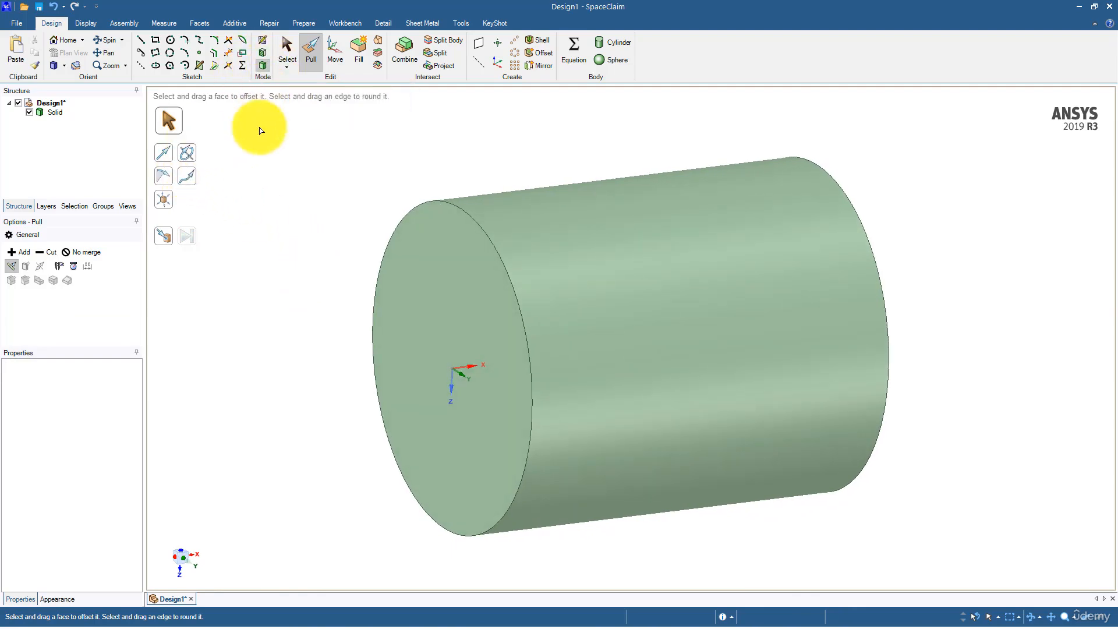
On the XZ plane through the cylinder, viewed face-on, draw a line about 6 mm toward negative Z from the axis, 15 mm from the origin.
click(141, 41)
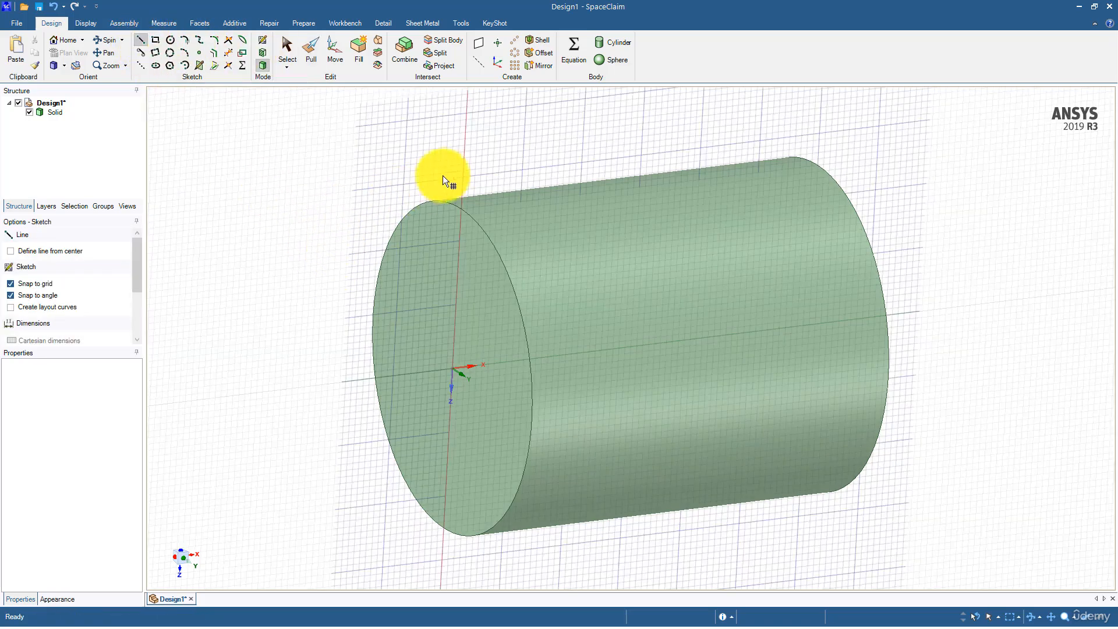
click(459, 170)
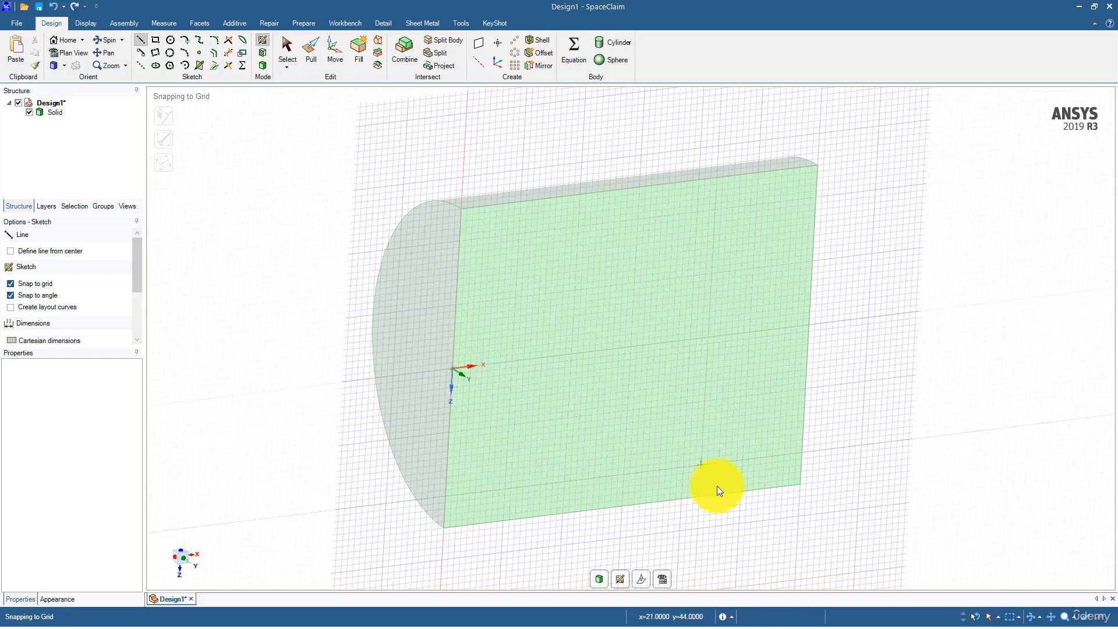
click(661, 578)
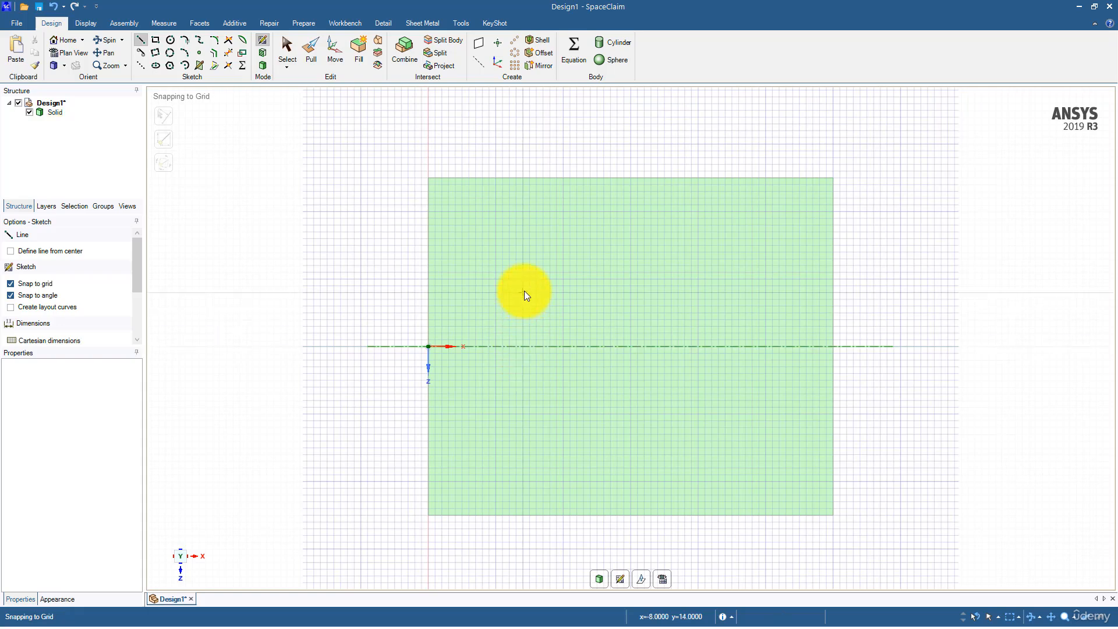
click(529, 347)
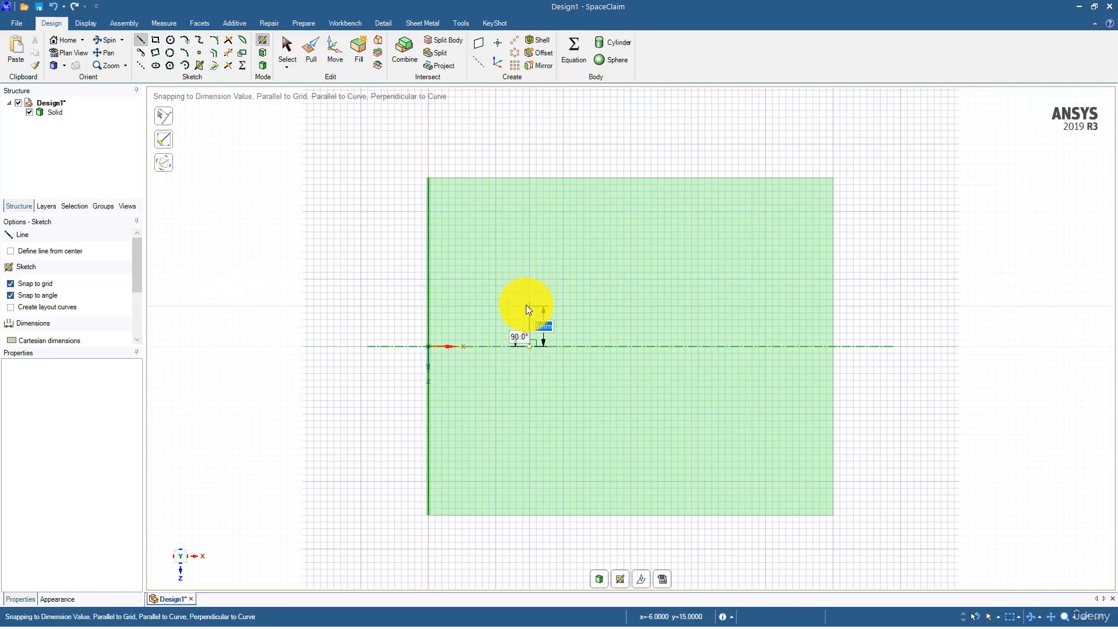
click(526, 306)
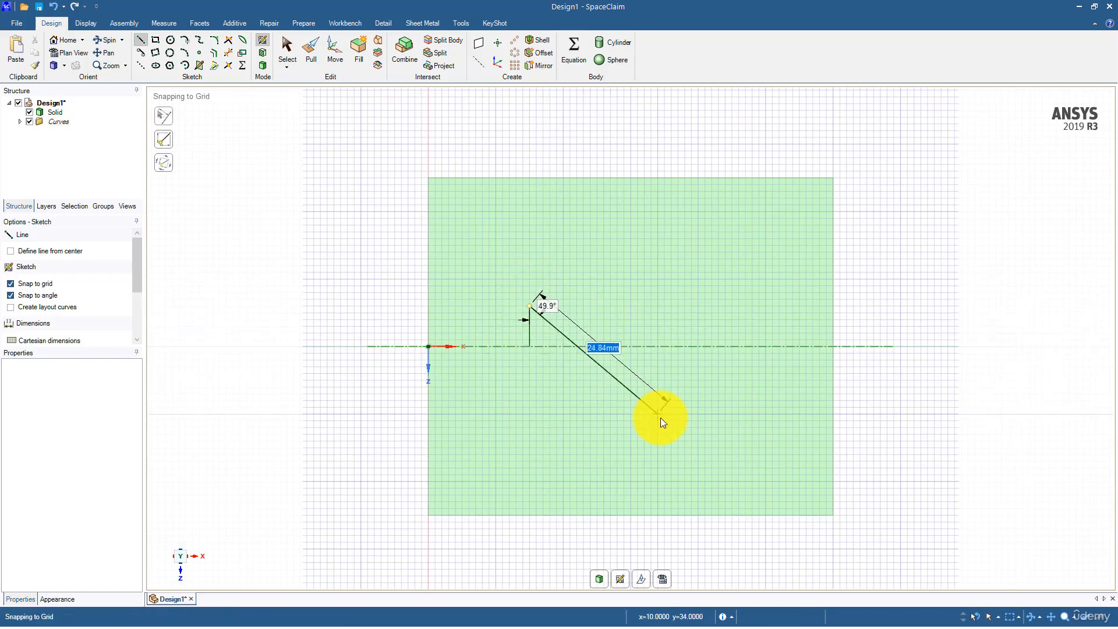
Draw a 25 mm slanted line from the vertical line's upper end at 40° to it, crossing the axis.
text(25)
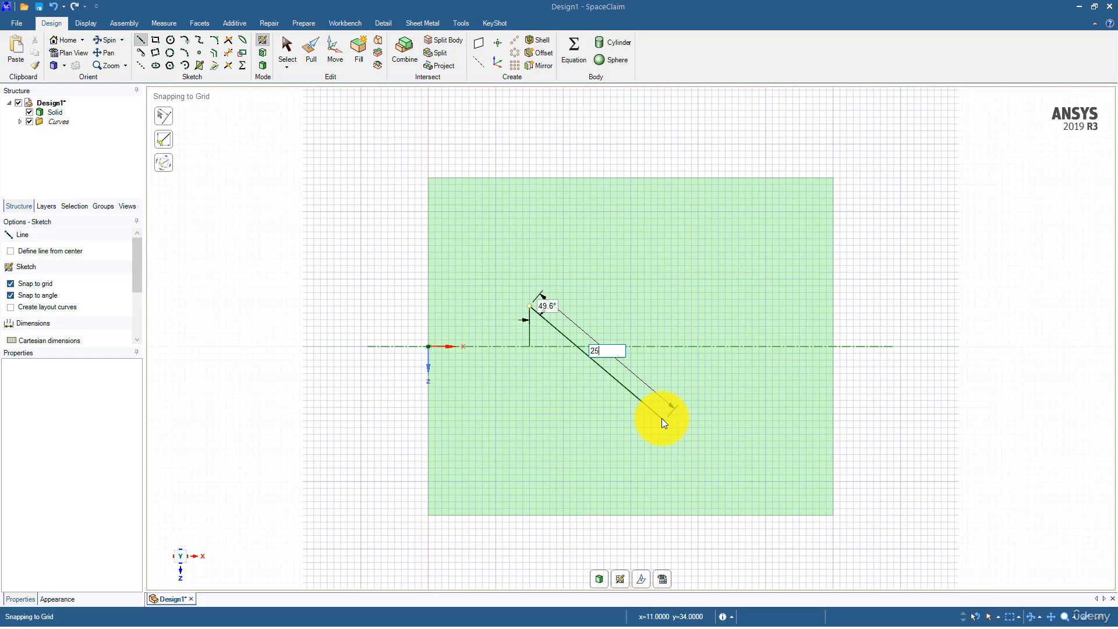
key(Tab)
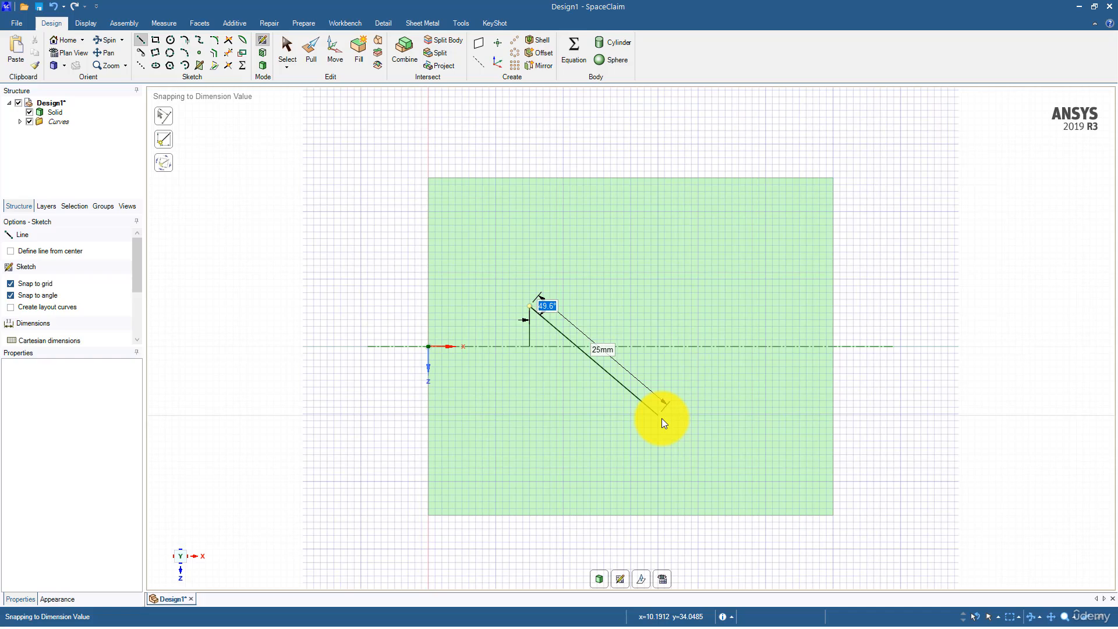
text(40)
key(Return)
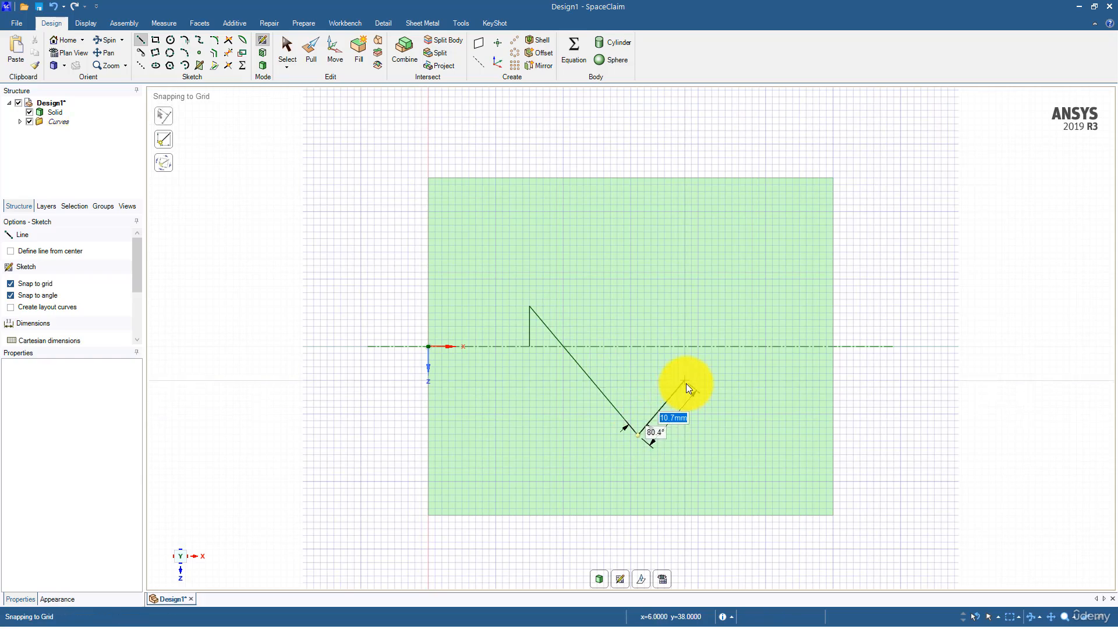
key(Escape)
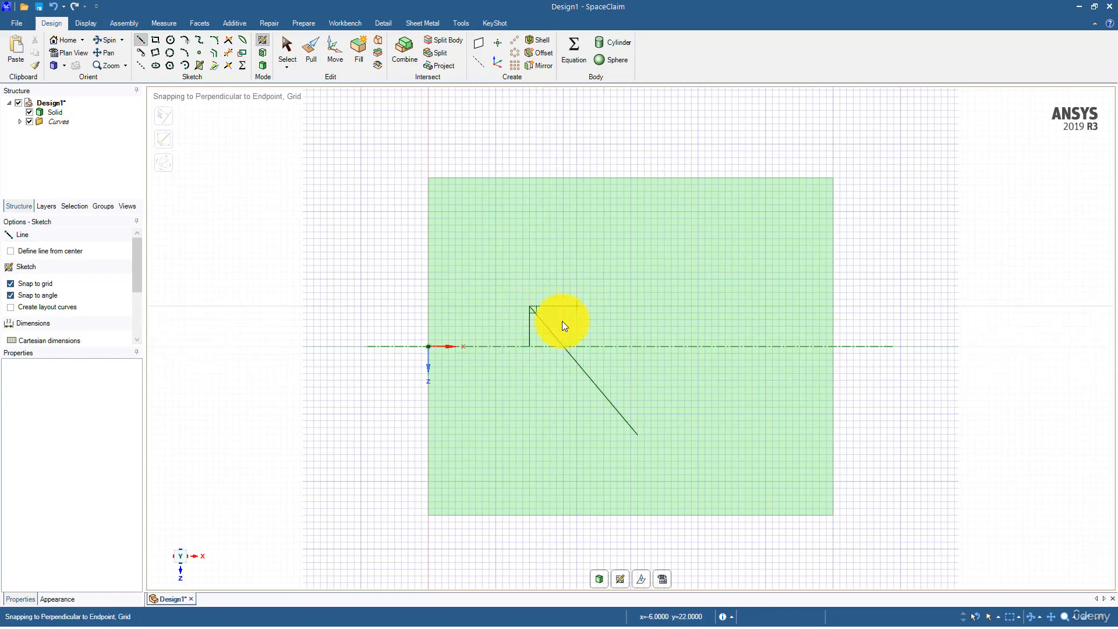
Draw a horizontal line about 5 mm long in the positive X direction from the slanted line's lower end.
click(529, 346)
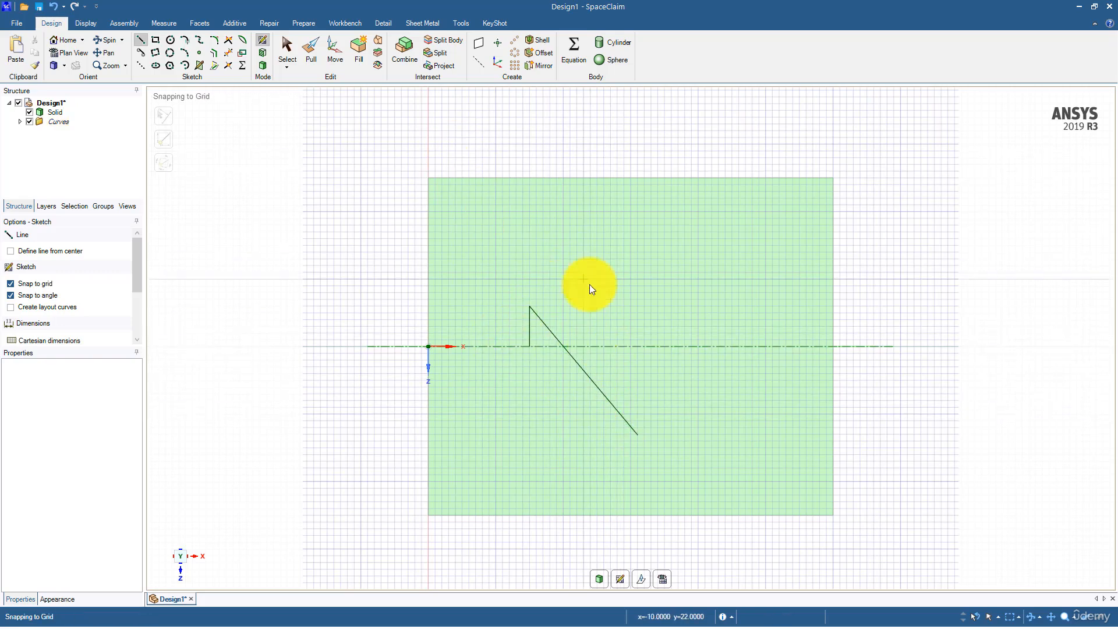
click(638, 434)
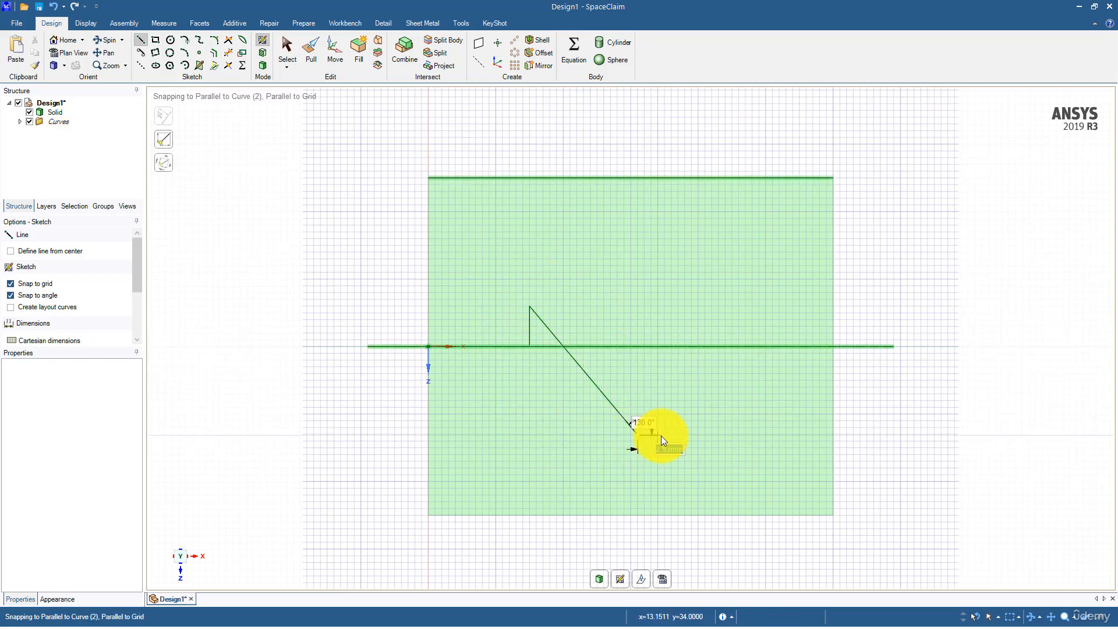
click(672, 435)
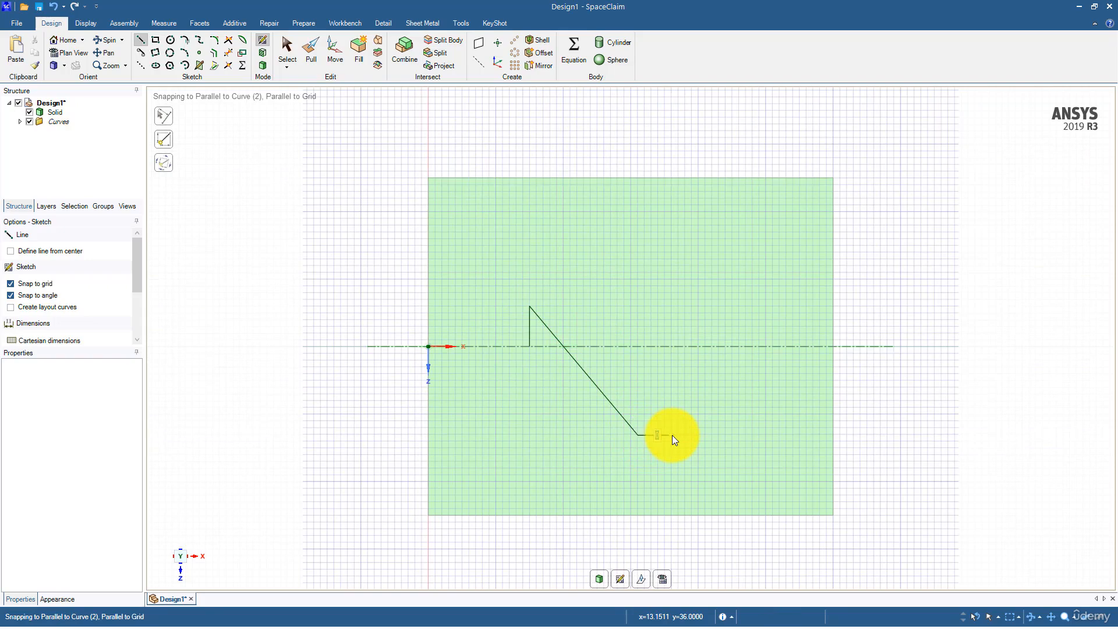
key(Escape)
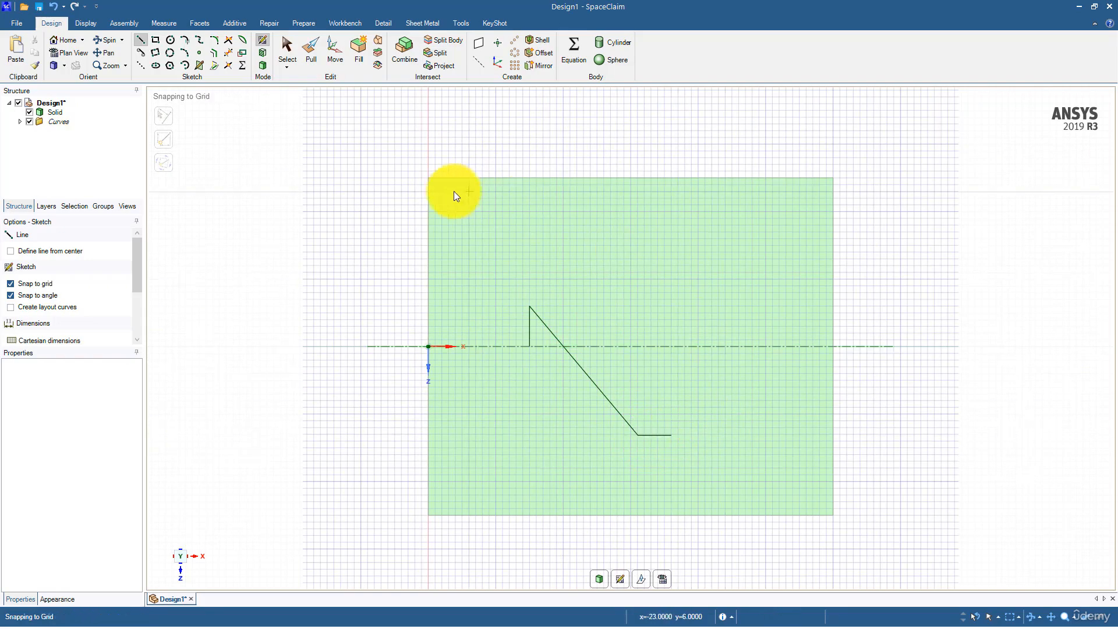
Trim away the slanted line and draw a horizontal line about 8 mm toward negative X from the vertical line's upper end.
click(229, 54)
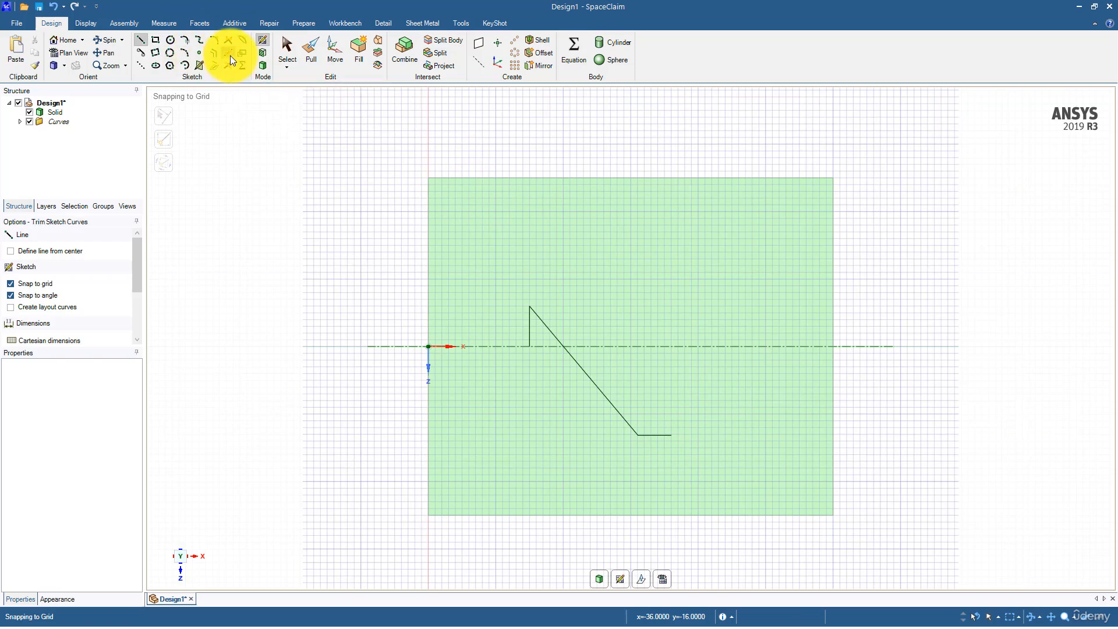
click(552, 333)
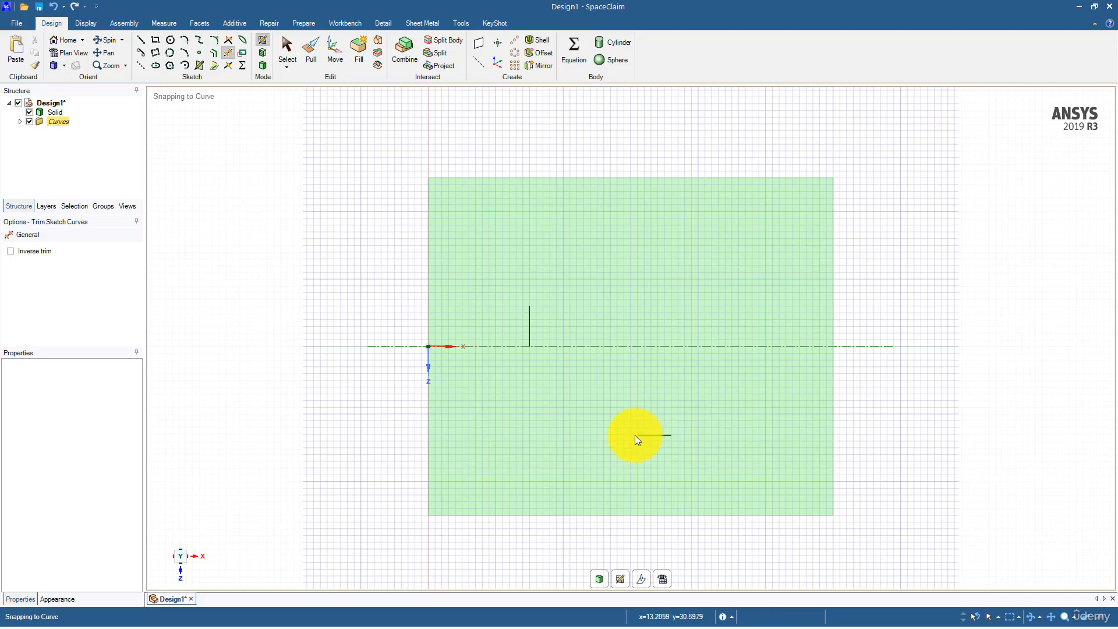
click(141, 39)
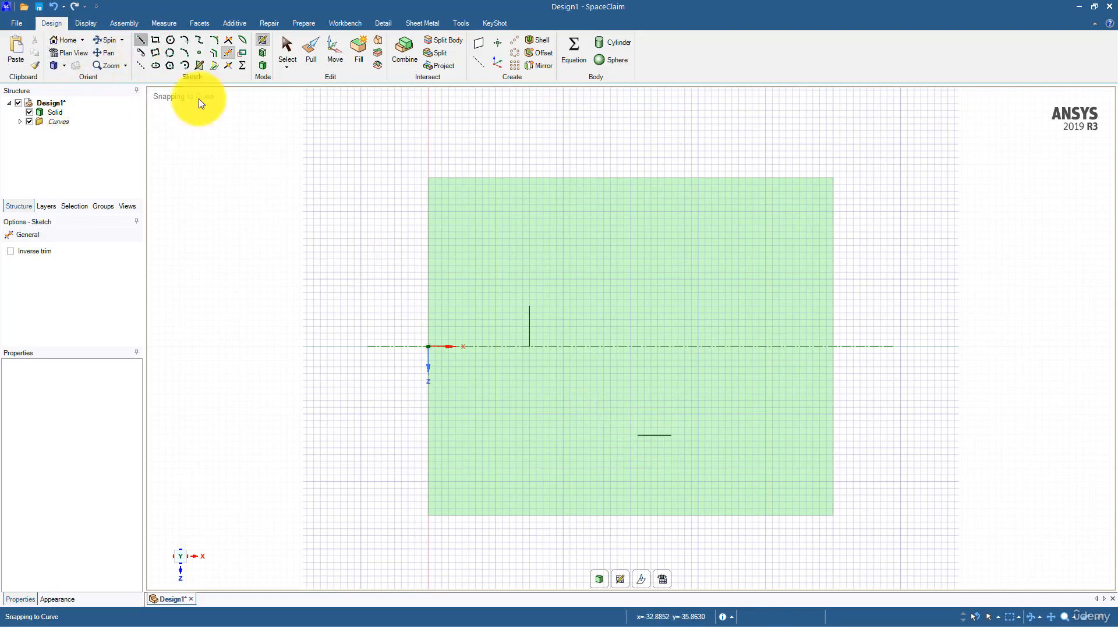
click(529, 307)
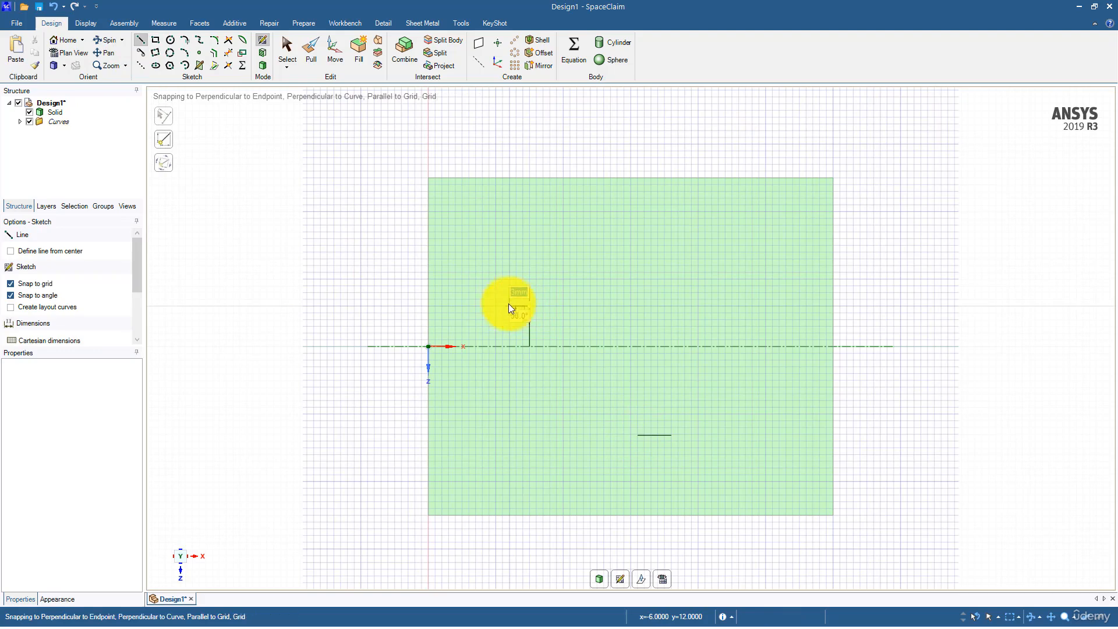
click(476, 305)
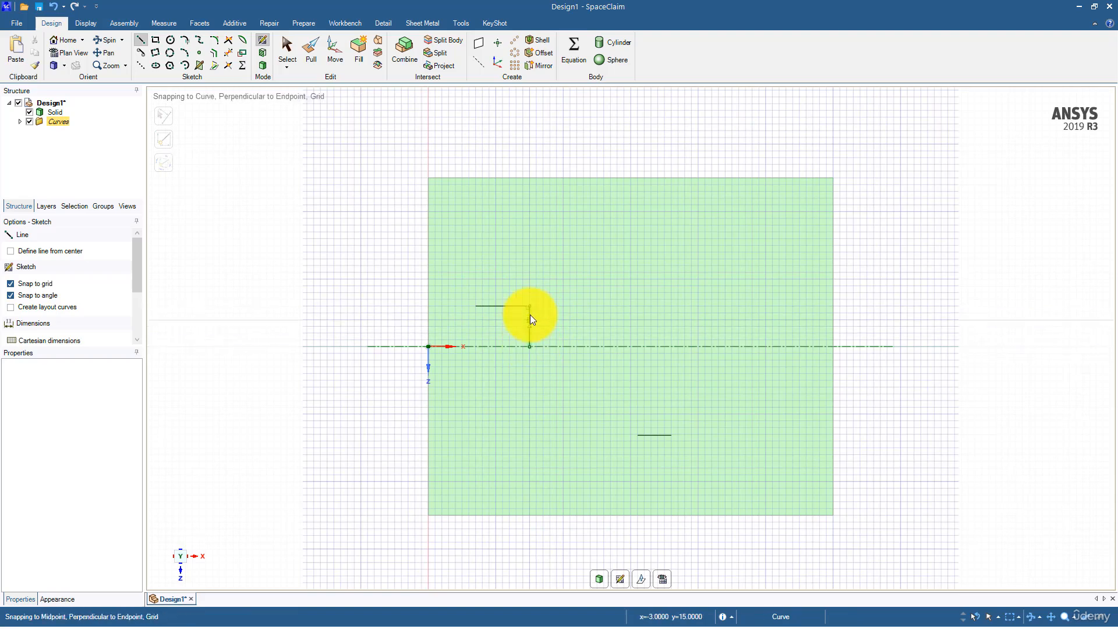
Extend the vertical line to about 8 mm above the axis by drawing over it, and trim away both horizontal lines.
click(530, 346)
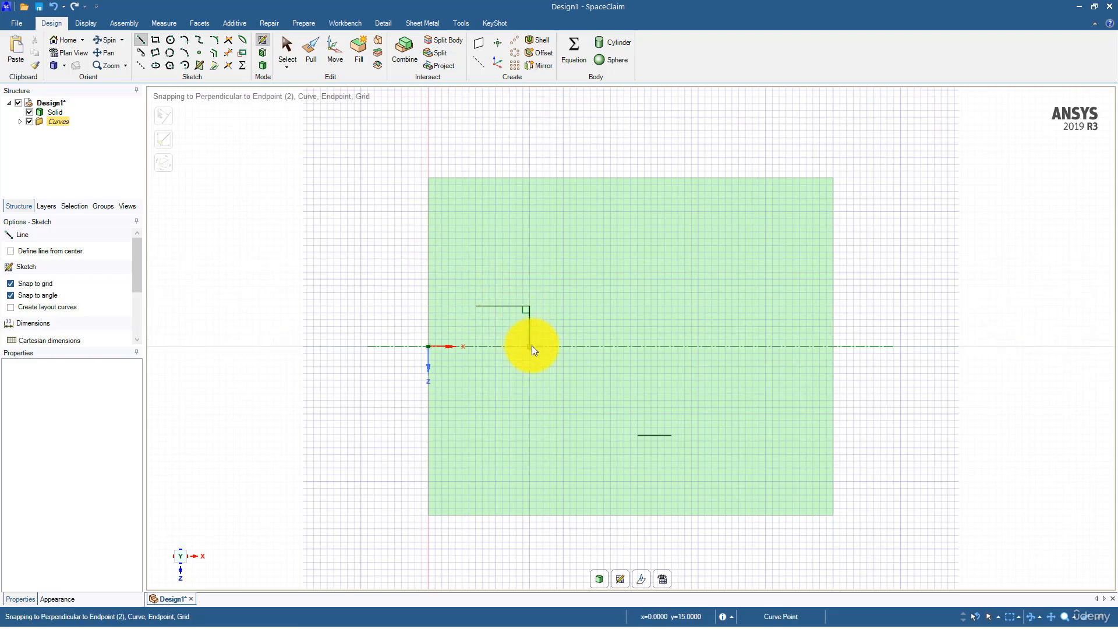
click(530, 293)
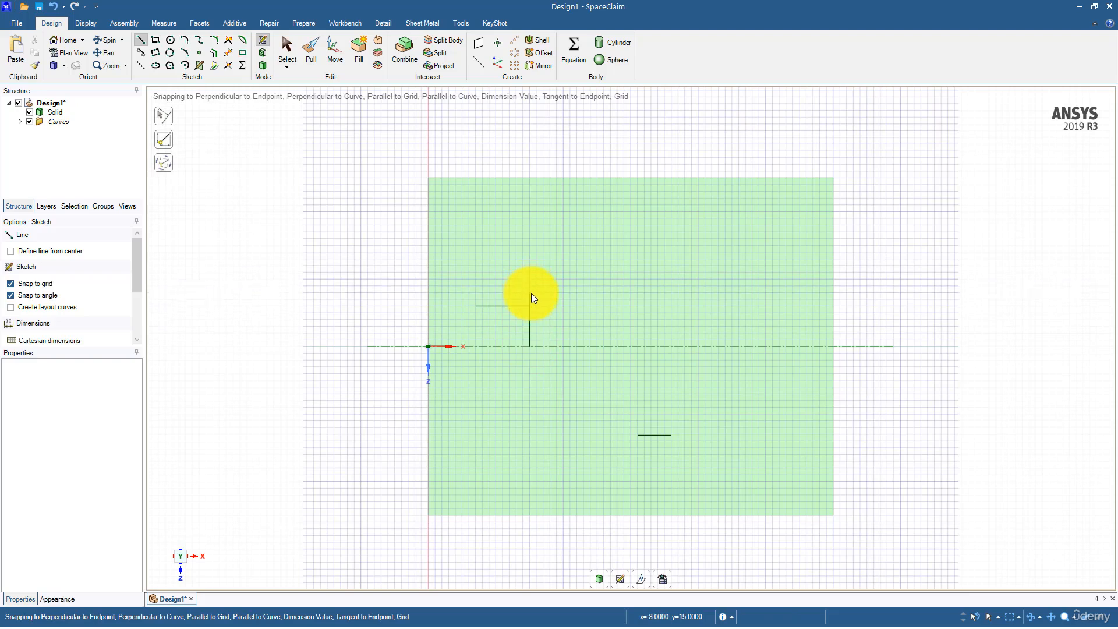
click(228, 52)
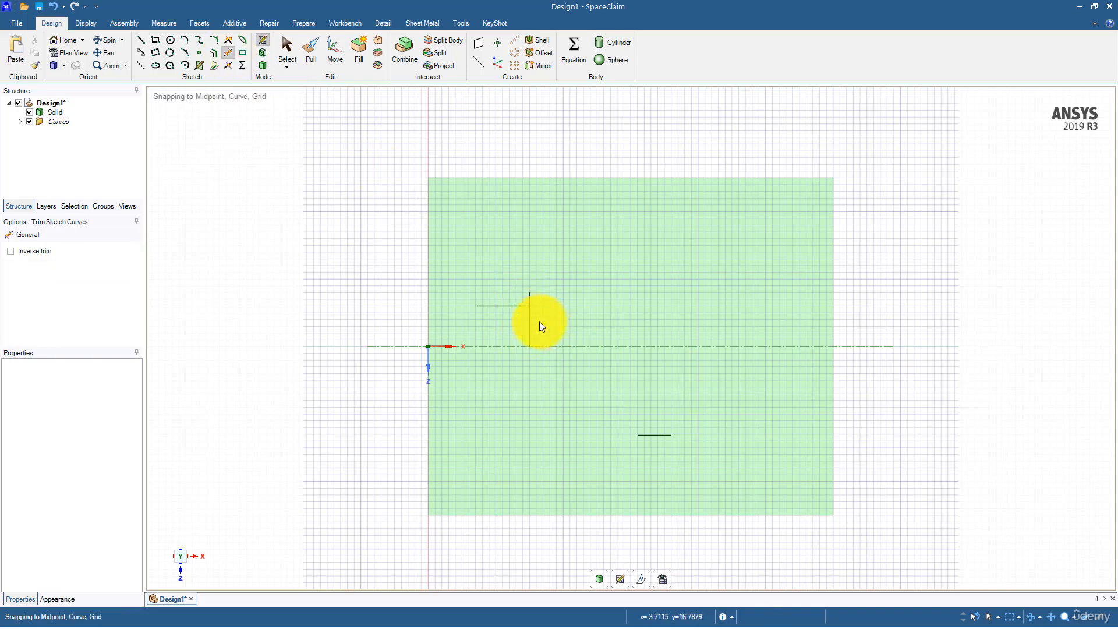
click(507, 305)
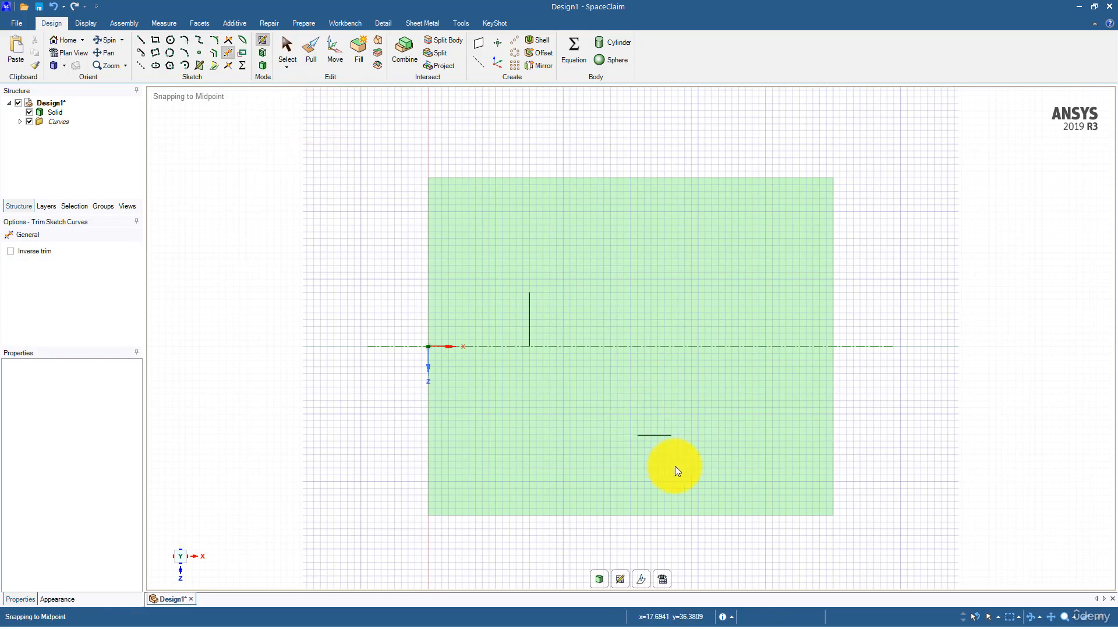
click(662, 436)
Draw a 25 mm line at 40° to the lengthened vertical line, starting at its upper end and crossing the axis.
click(140, 40)
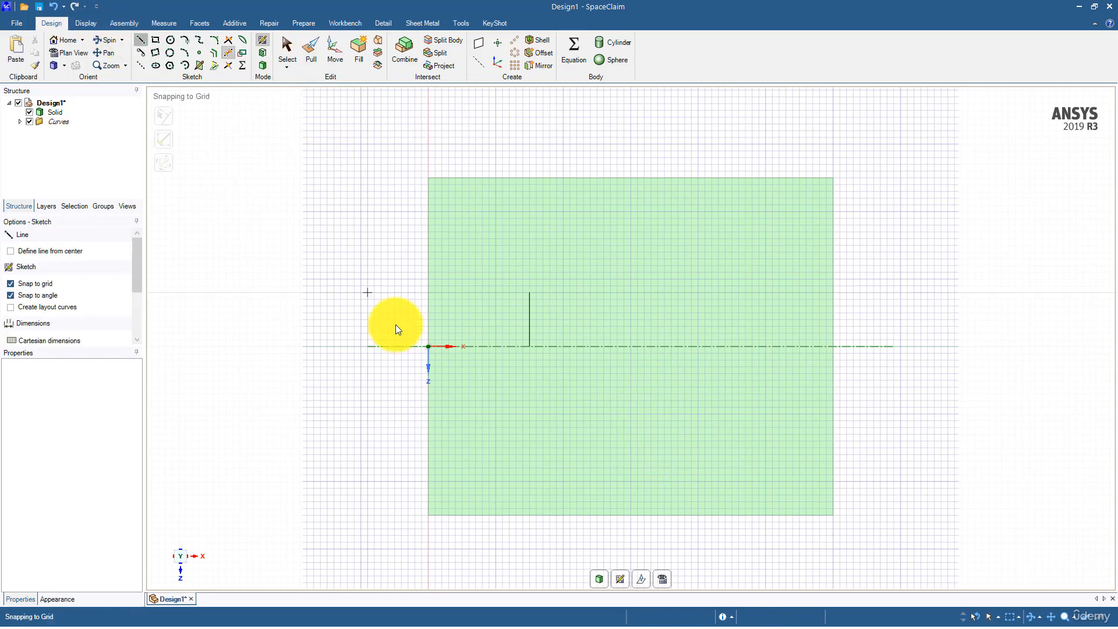
click(530, 293)
key(Tab)
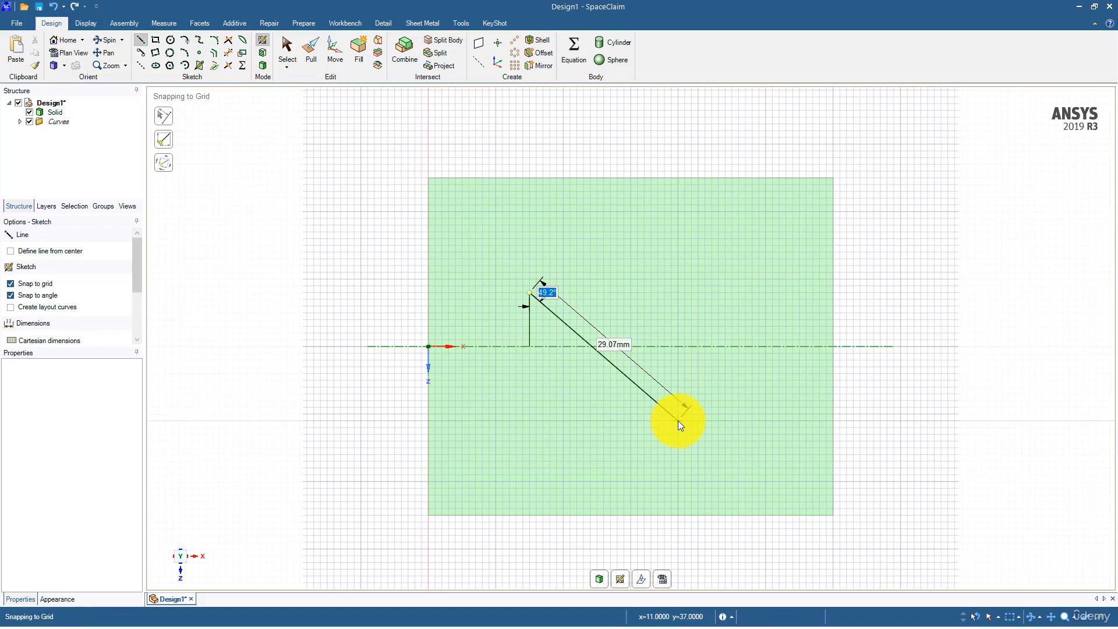
text(2)
key(BackSpace)
text(40)
key(Tab)
text(25)
key(Return)
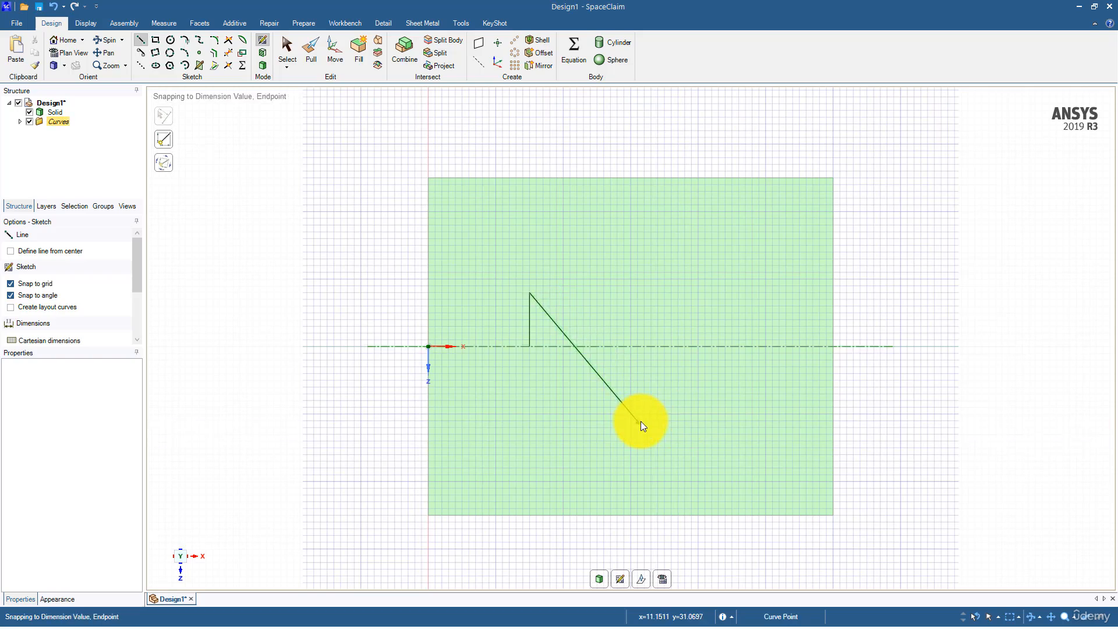
Draw a horizontal line about 10 mm toward positive X from the slanted line's lower end and an 8 mm one toward negative X from its upper end.
click(705, 421)
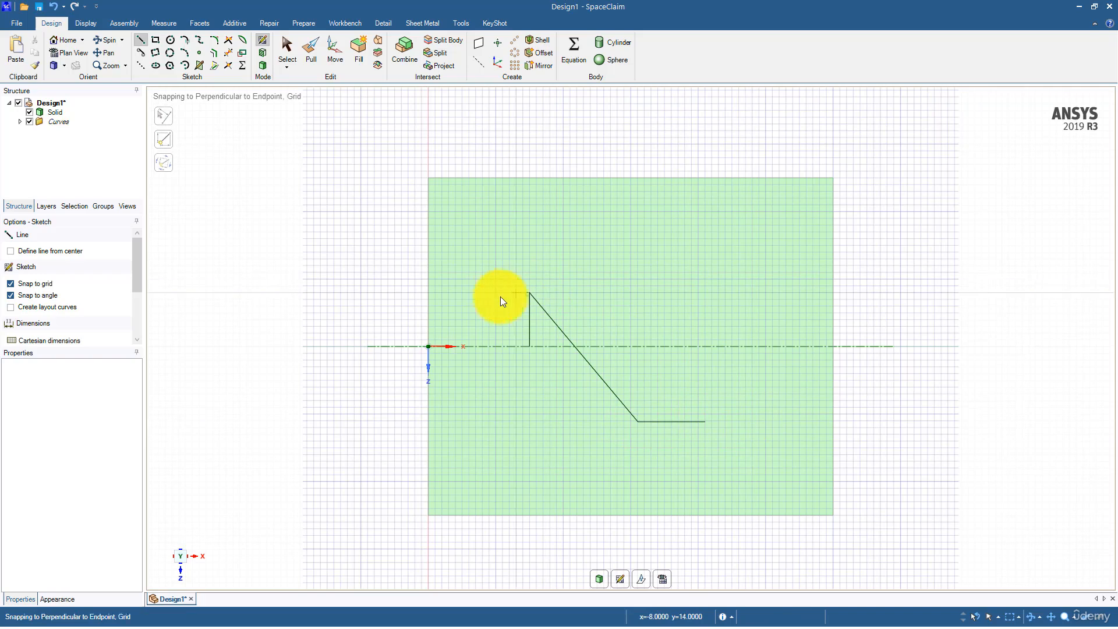
click(527, 292)
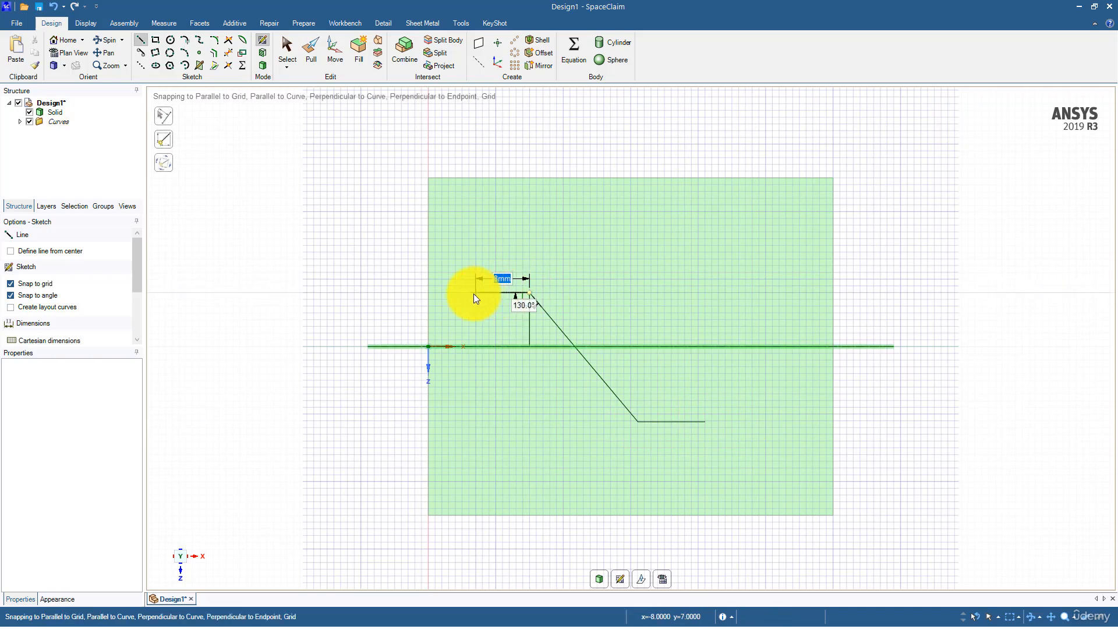
click(474, 293)
key(Escape)
Trim away the vertical and slanted lines and draw a three-point arc of about 31 mm radius between the left ends of both horizontal lines.
click(228, 53)
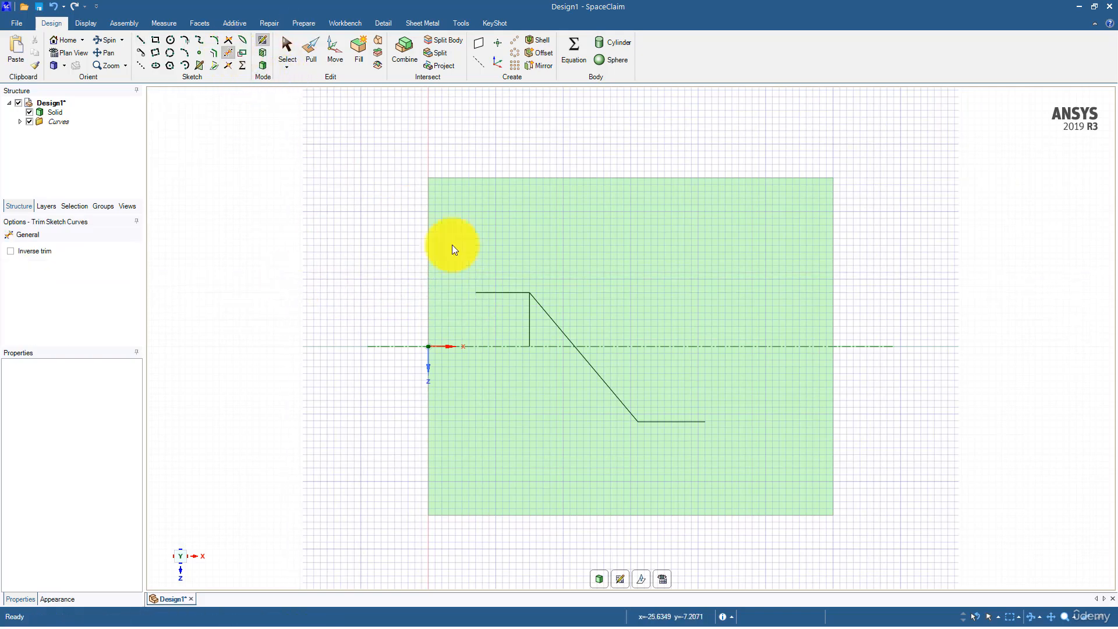
click(545, 316)
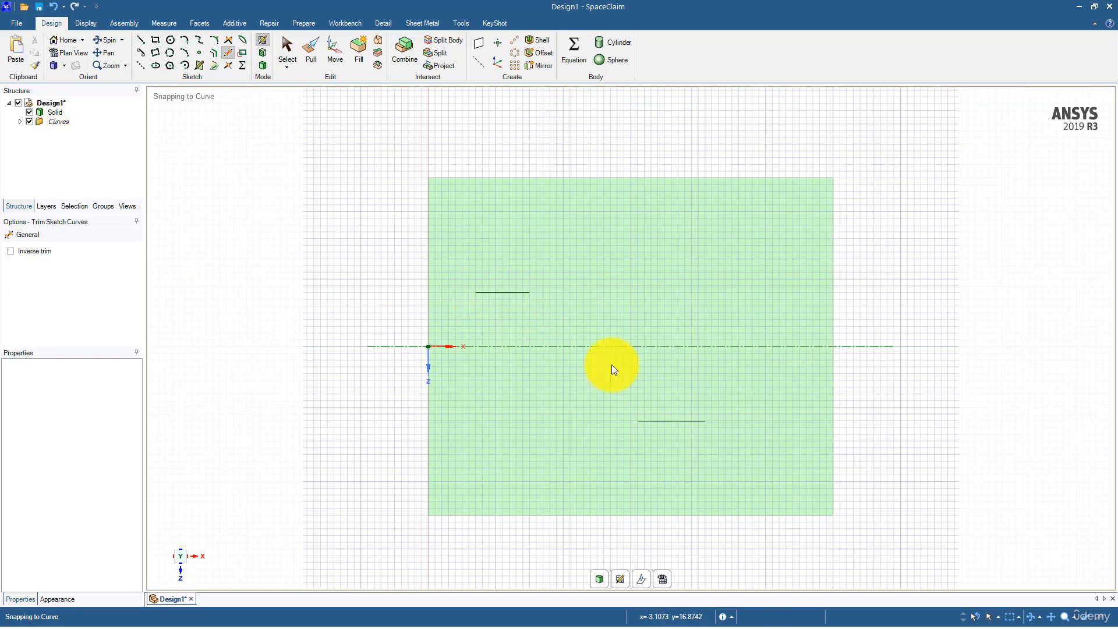
click(186, 52)
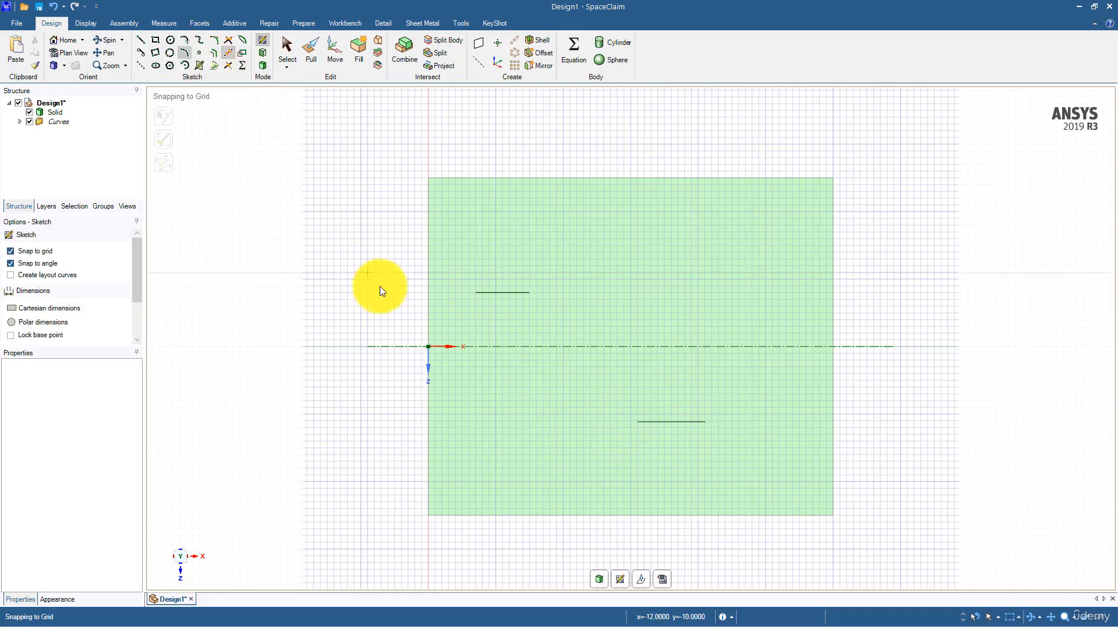
click(476, 291)
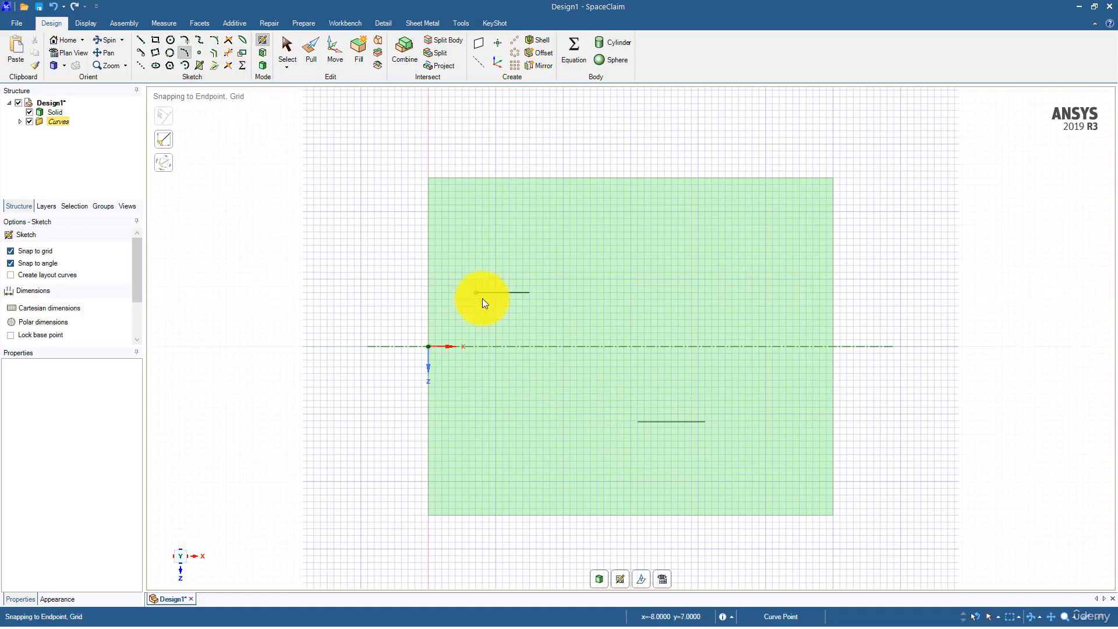
click(640, 422)
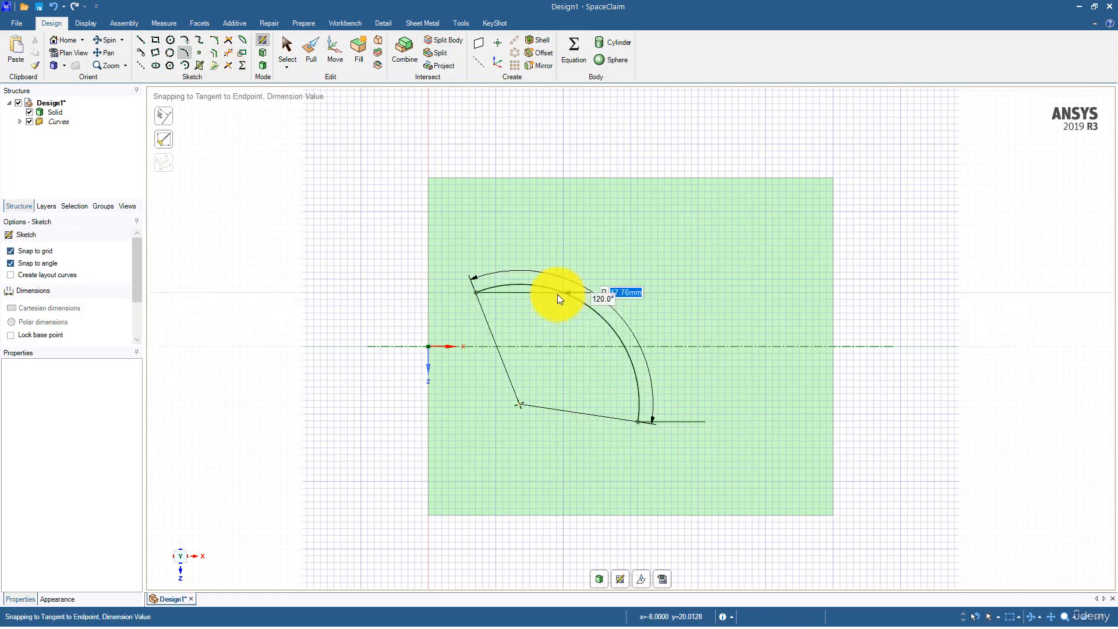
click(571, 337)
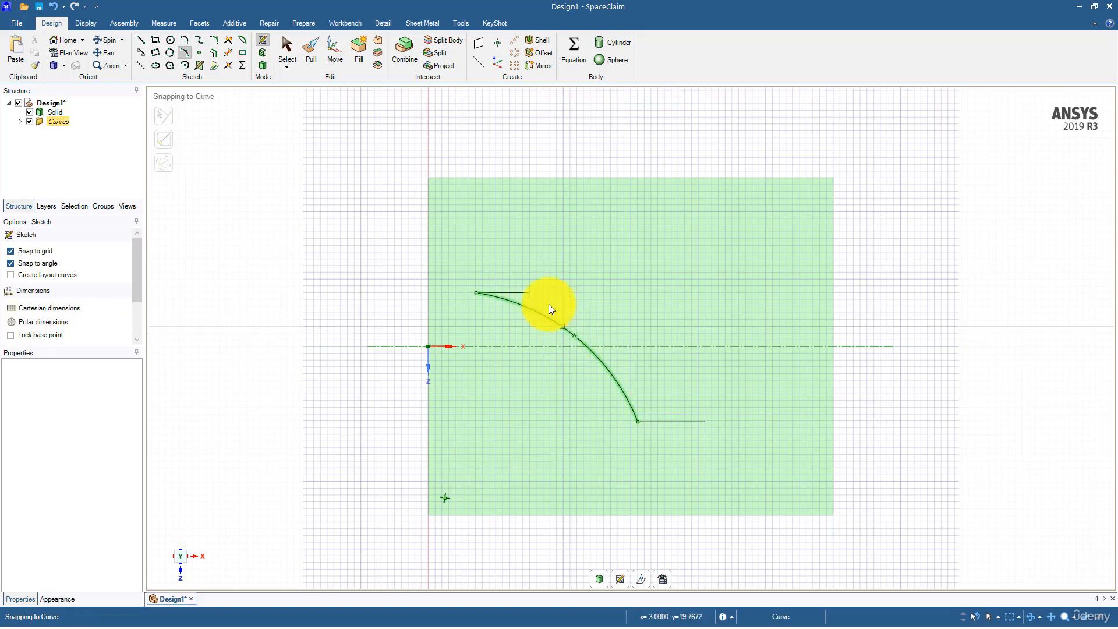
Trim away the two horizontal lines, keeping only the arc in the sketch.
click(227, 55)
click(527, 292)
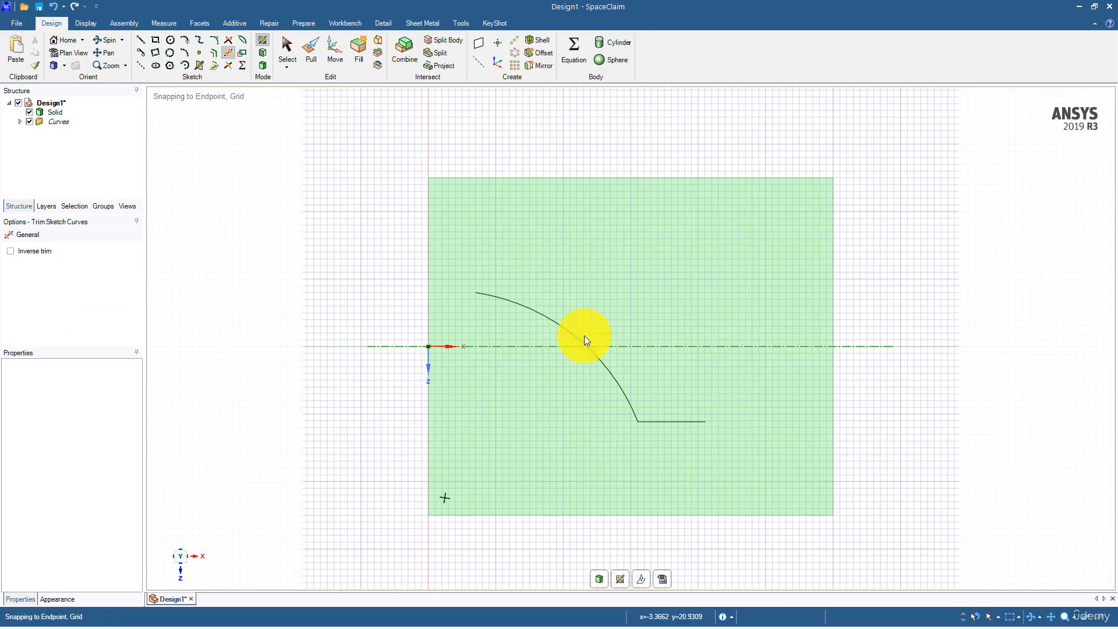
click(657, 421)
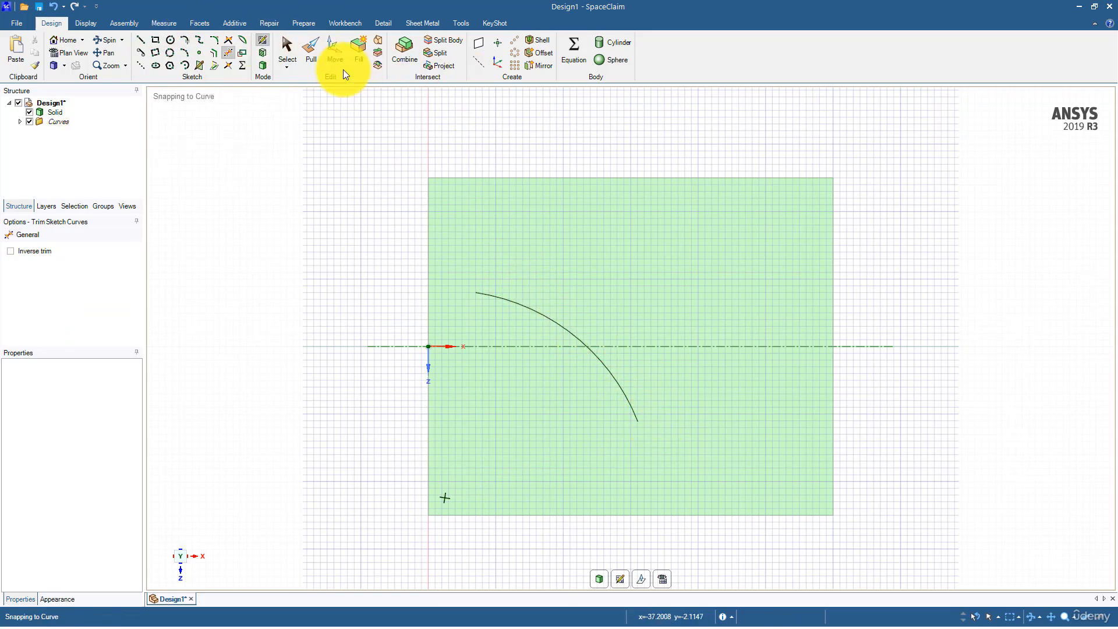
drag(469, 269, 664, 409)
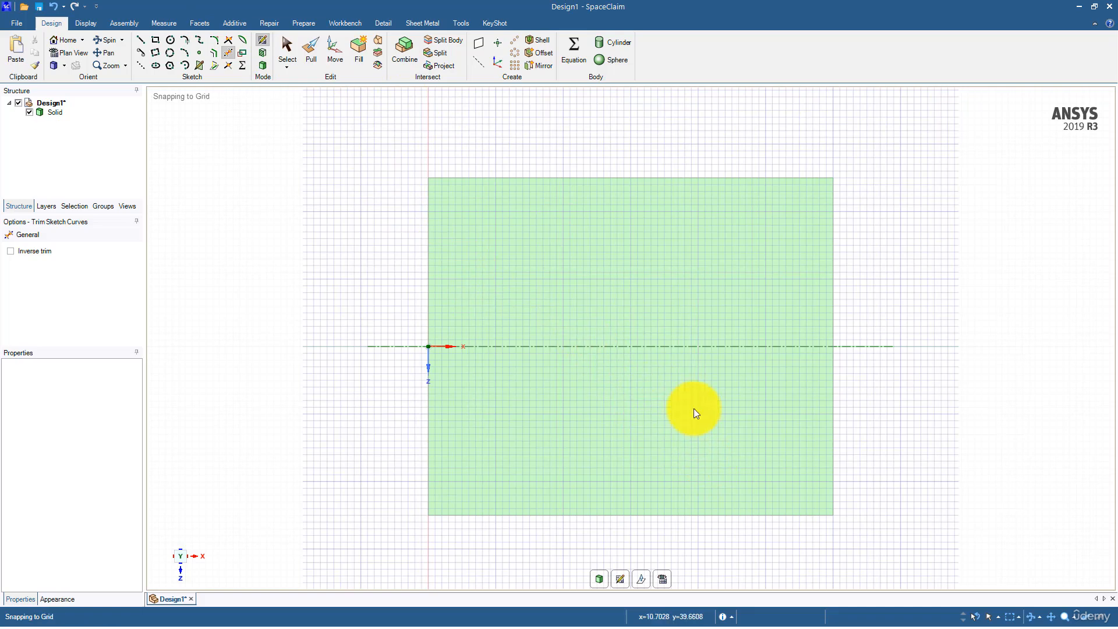
click(53, 7)
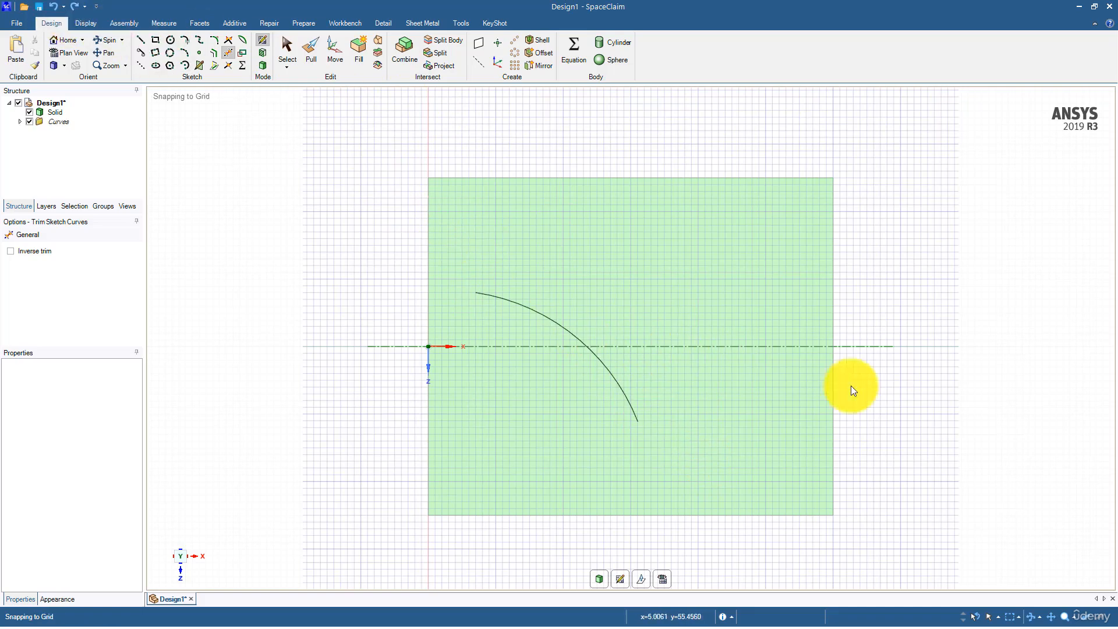
Move the arc about 7.5 mm in the positive X direction after aligning the move handle with the cylinder's axis direction.
click(335, 54)
drag(454, 257, 703, 481)
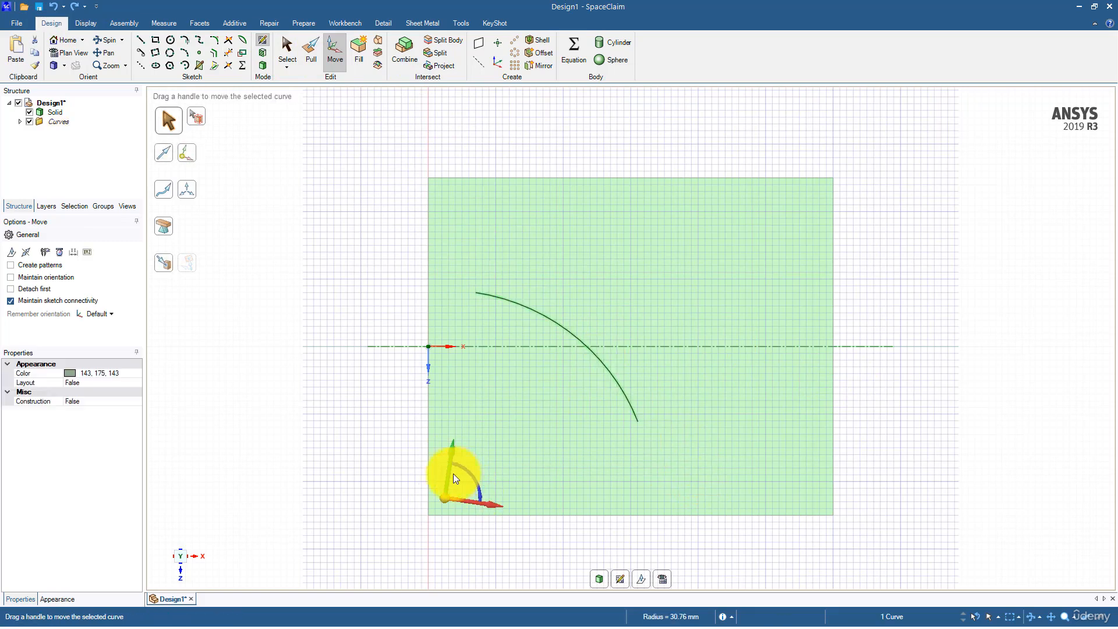
click(167, 159)
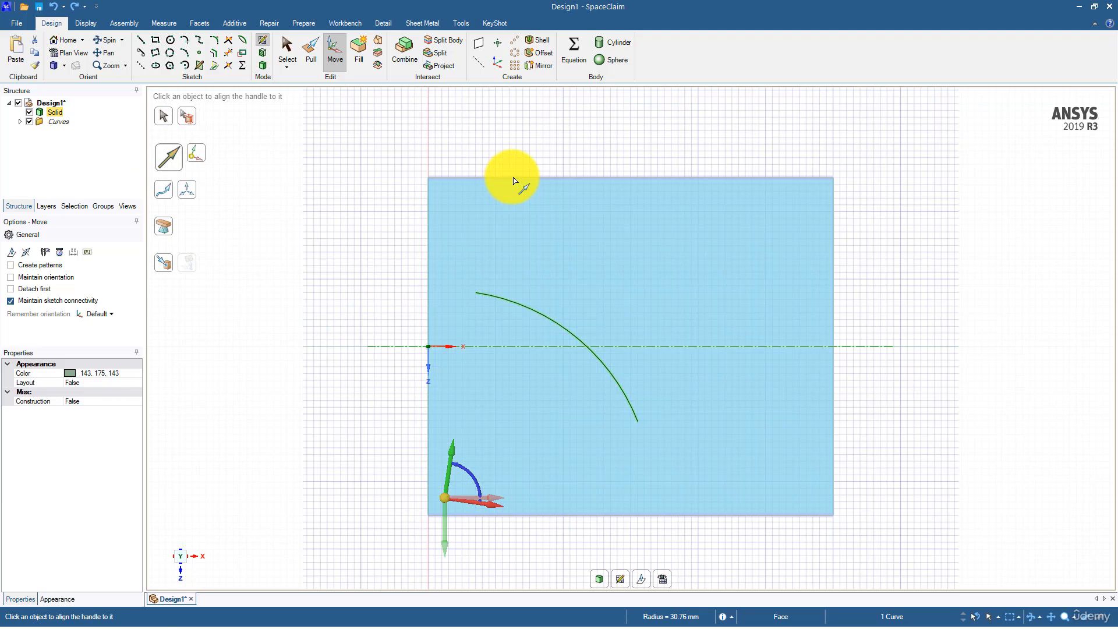
click(514, 181)
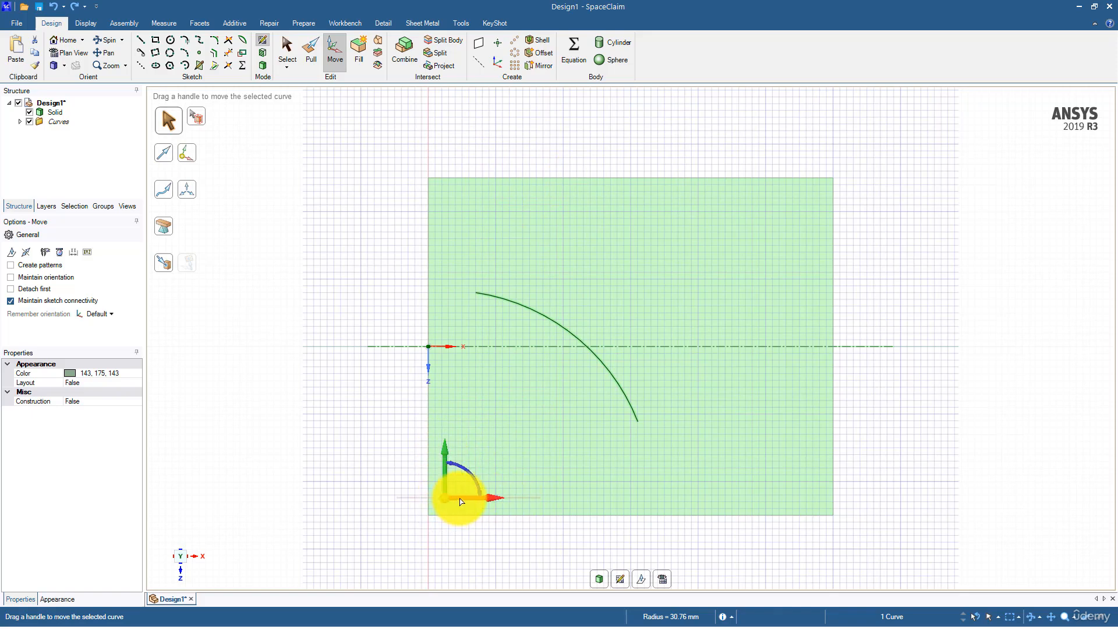
drag(472, 498, 512, 506)
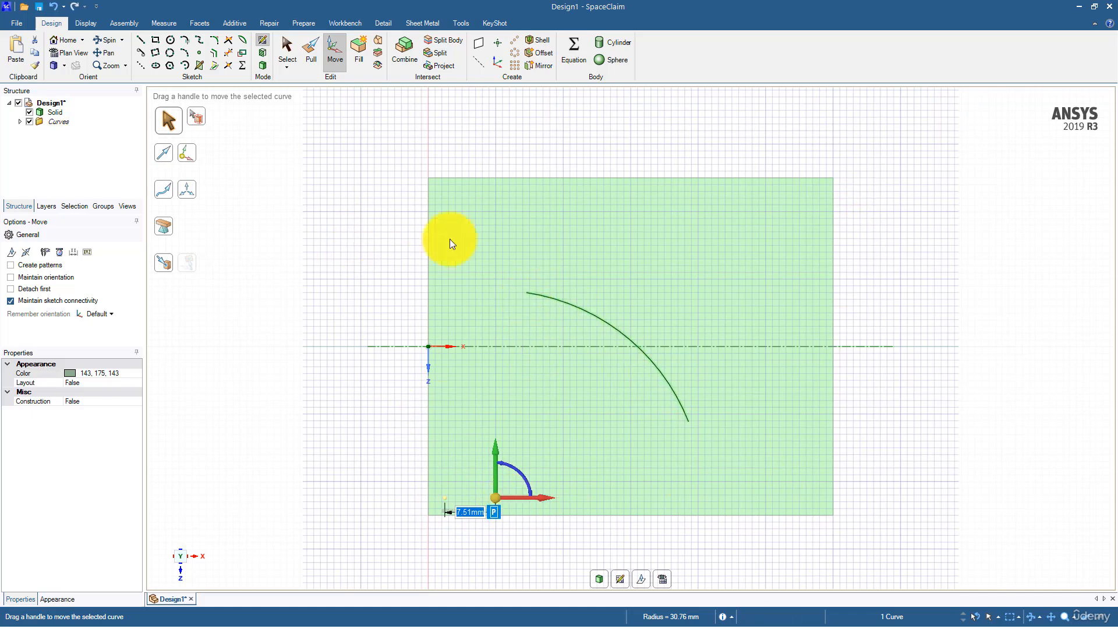
click(284, 229)
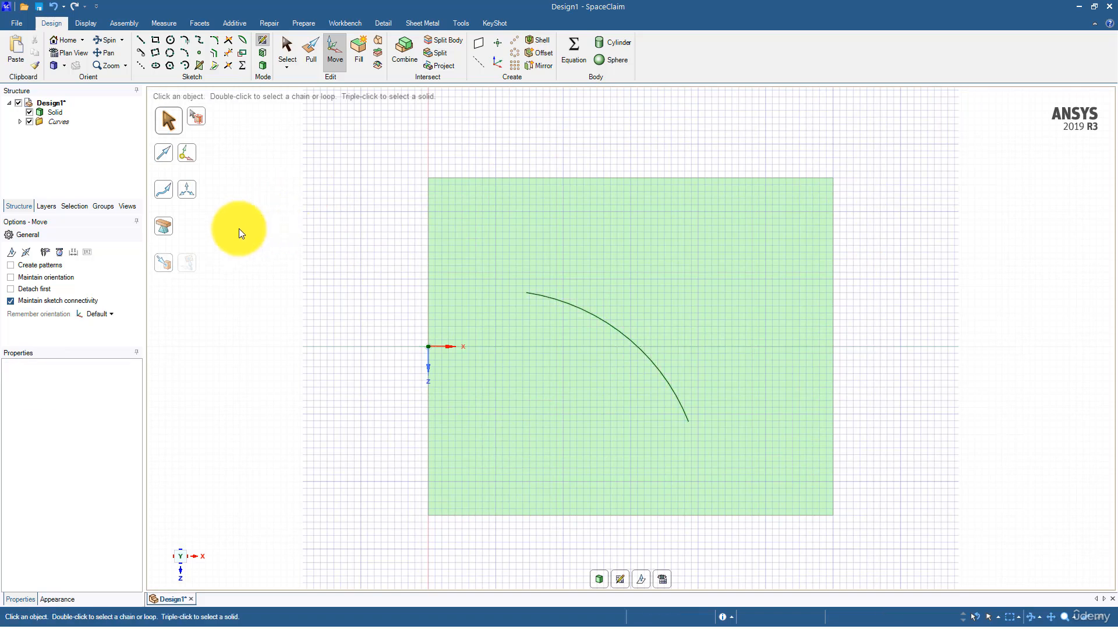
Offset the arc outward by 1.5 mm.
click(215, 50)
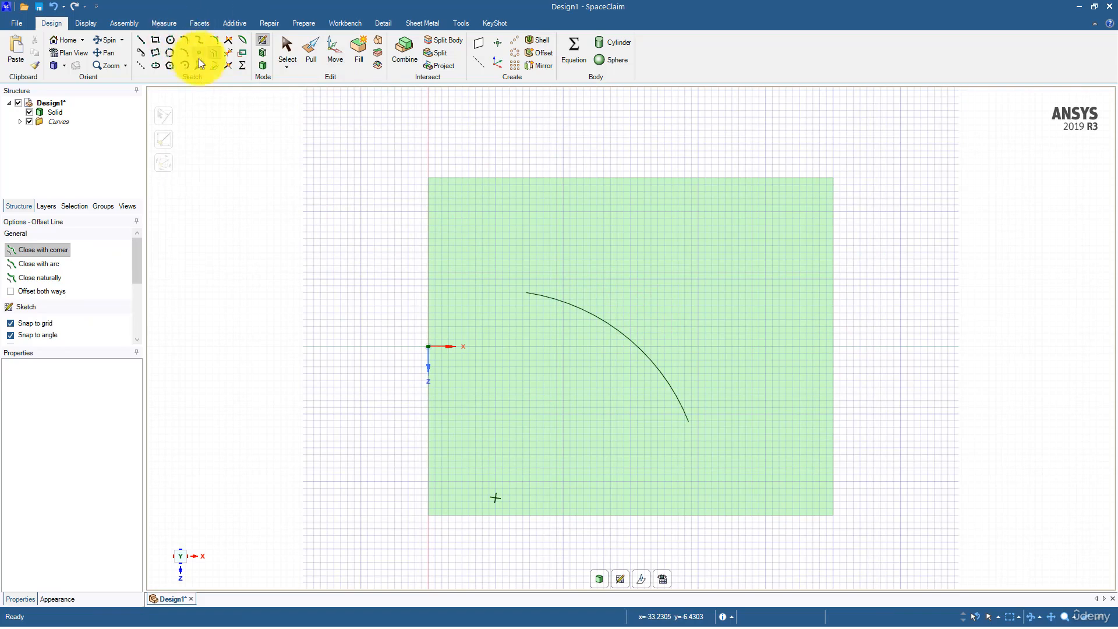
click(554, 297)
text(1.5)
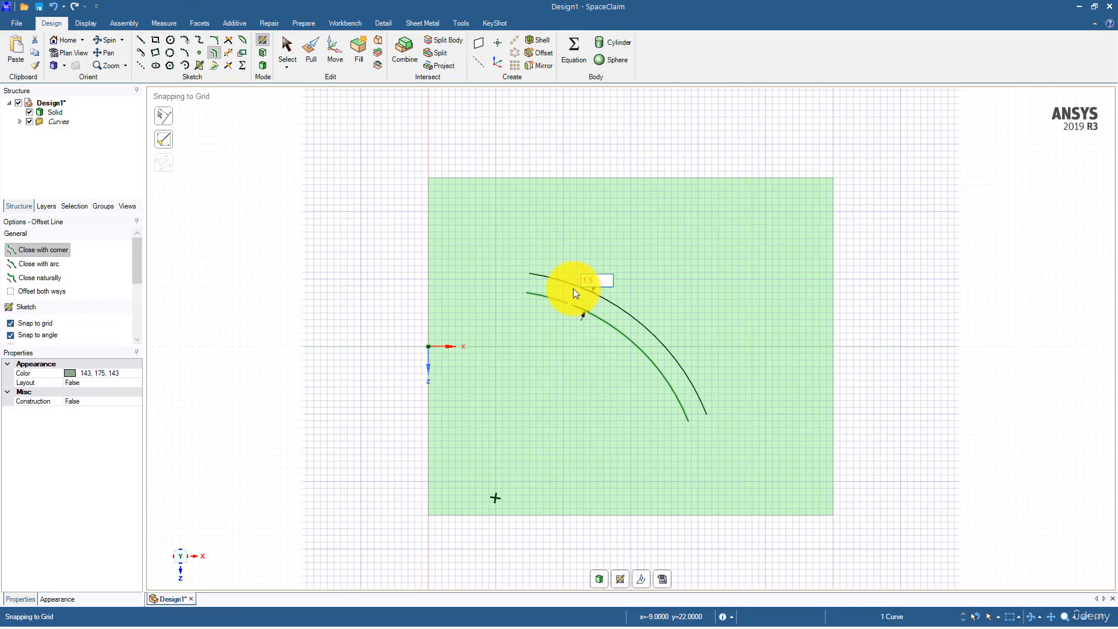
key(Return)
Close the blade profile with a short straight line across each end of the two arcs.
click(140, 40)
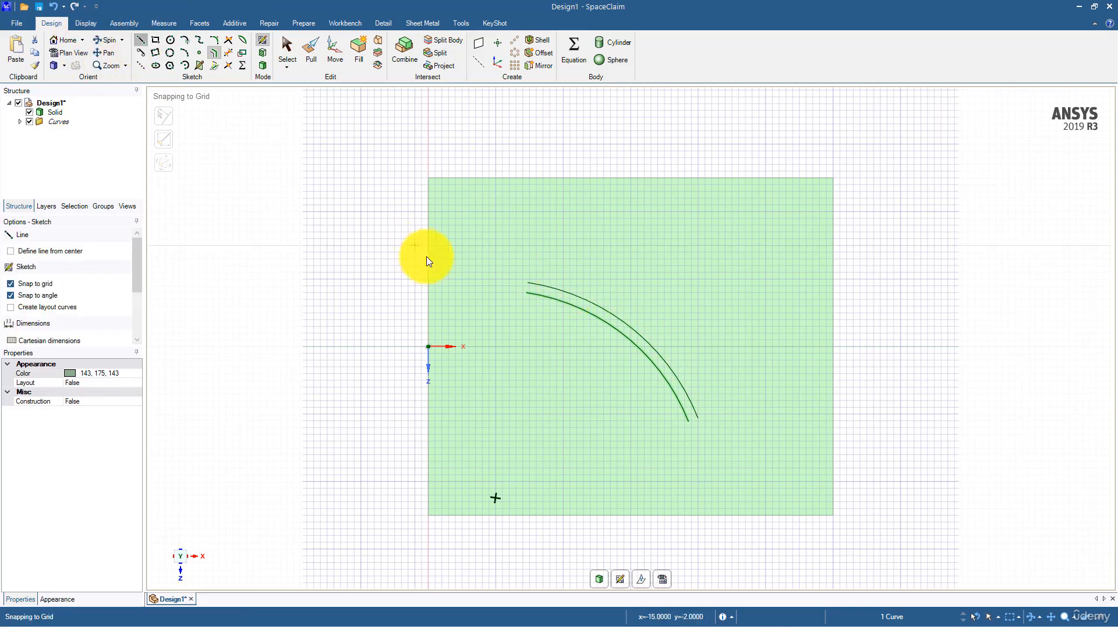
click(527, 294)
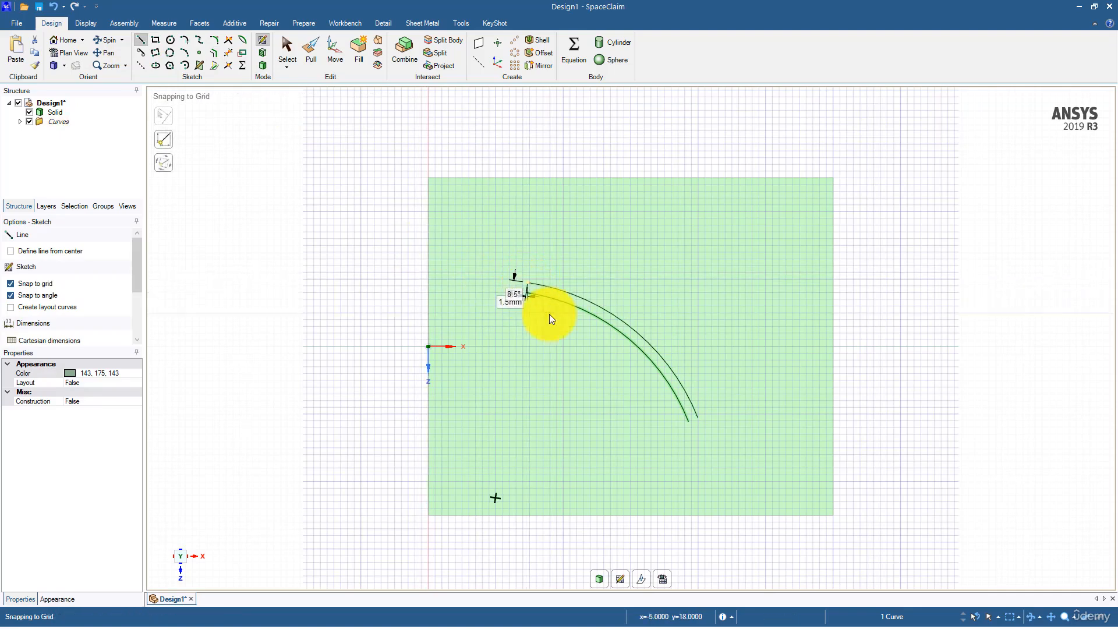
click(697, 418)
click(690, 425)
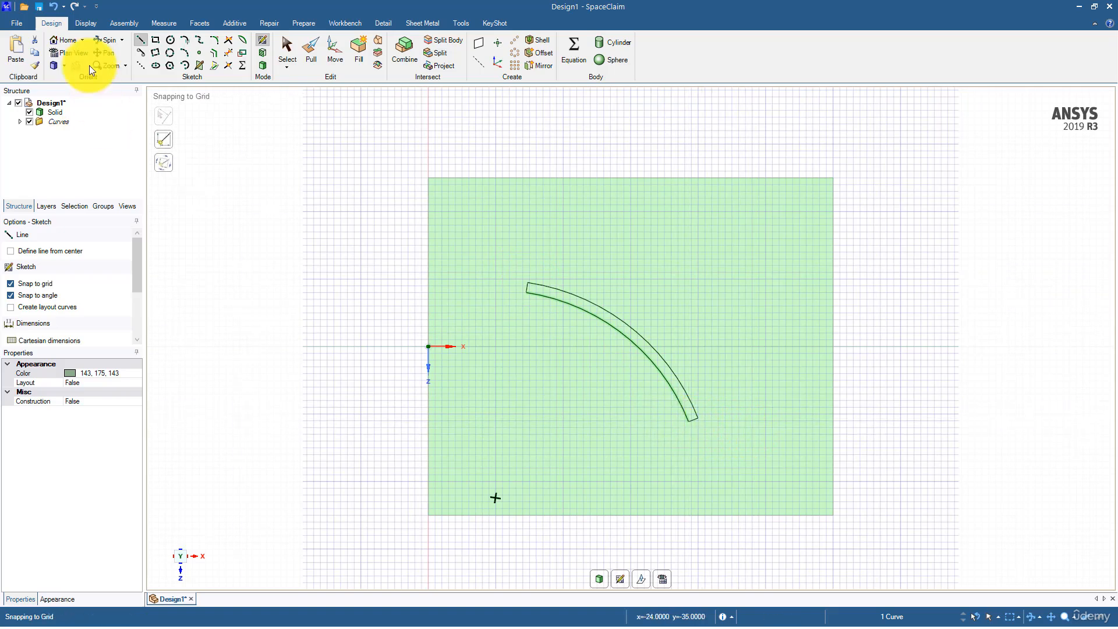
Rotate the four curves of the blade profile 9° counterclockwise so its left end edge stands vertical.
click(335, 59)
click(522, 293)
drag(495, 252, 744, 478)
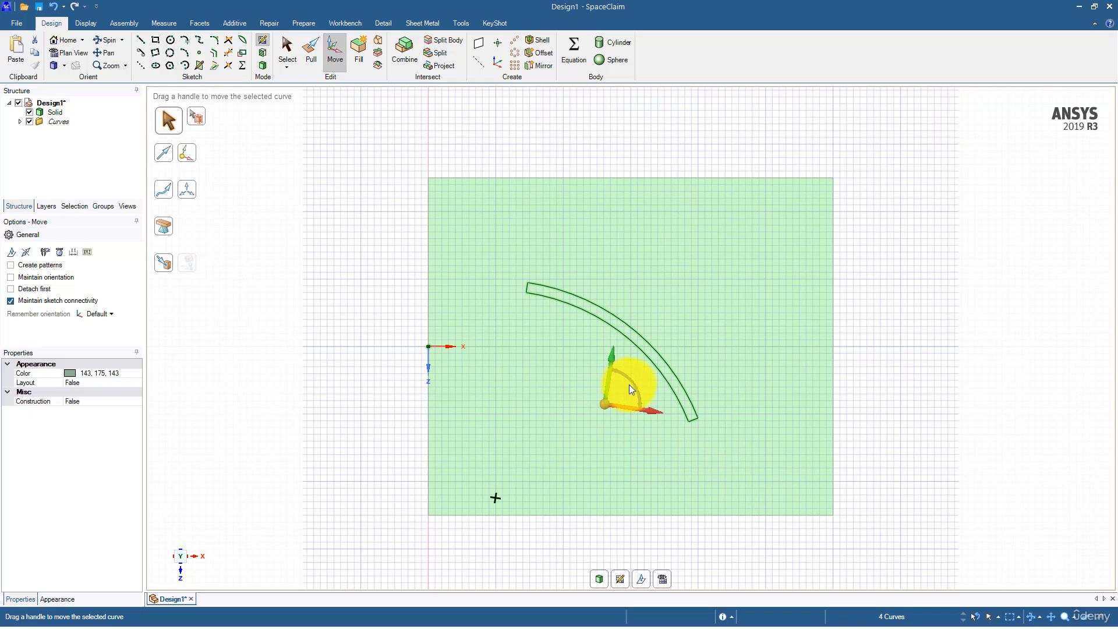
scroll(588, 372, up, 5)
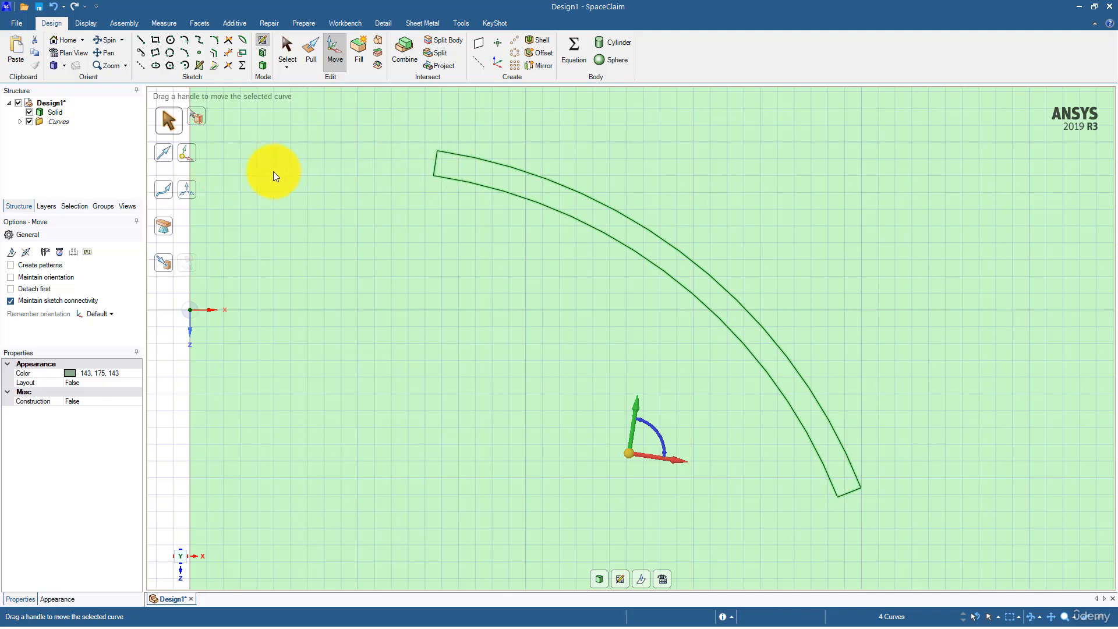
drag(665, 437, 655, 432)
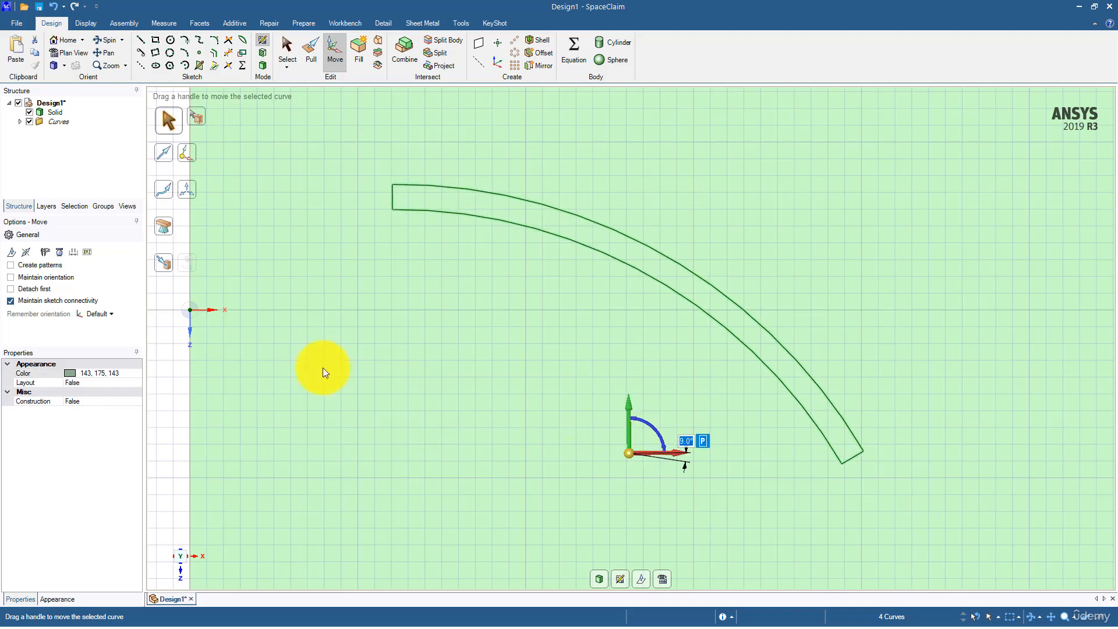
click(373, 360)
scroll(374, 353, down, 1)
scroll(375, 352, down, 1)
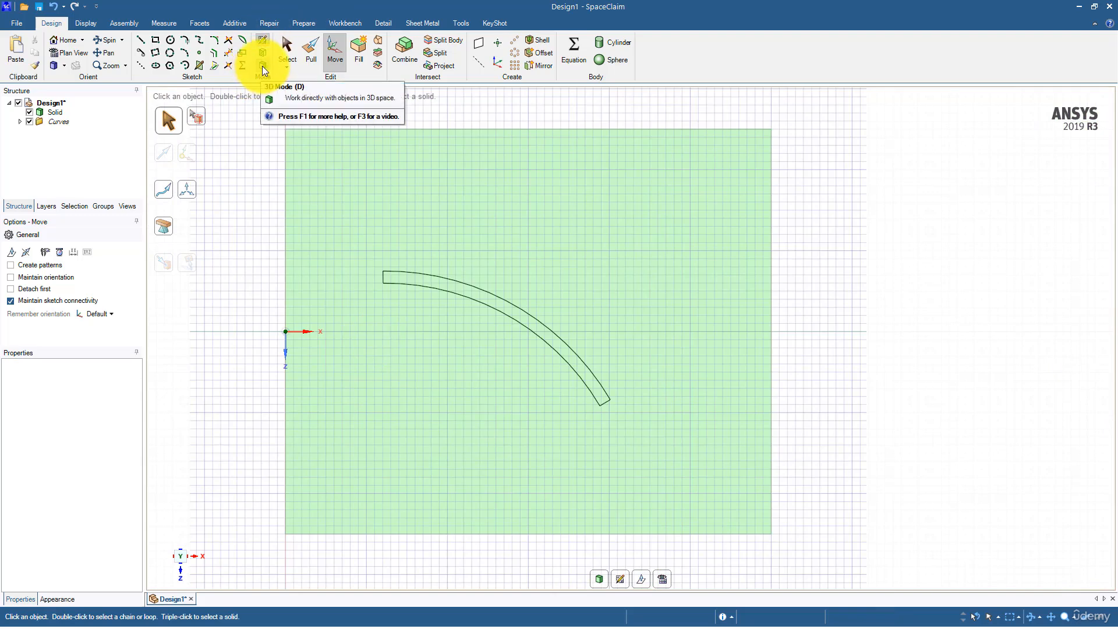
Turn the blade sketch into a surface by switching to 3D mode, and make the cylinder's curved face transparent with a style override.
click(262, 65)
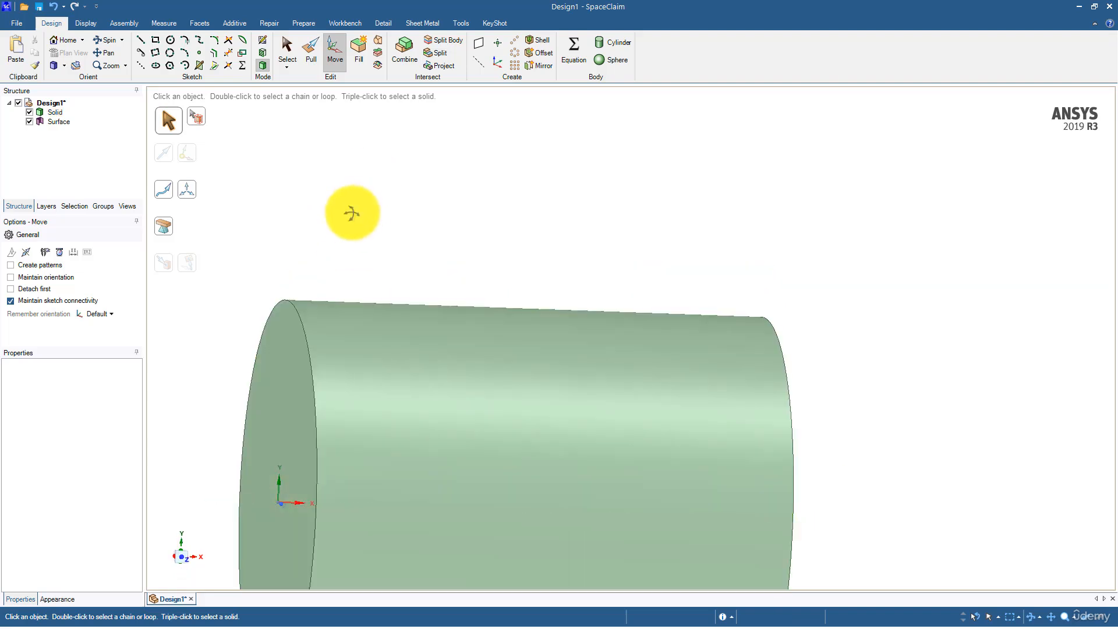
click(364, 372)
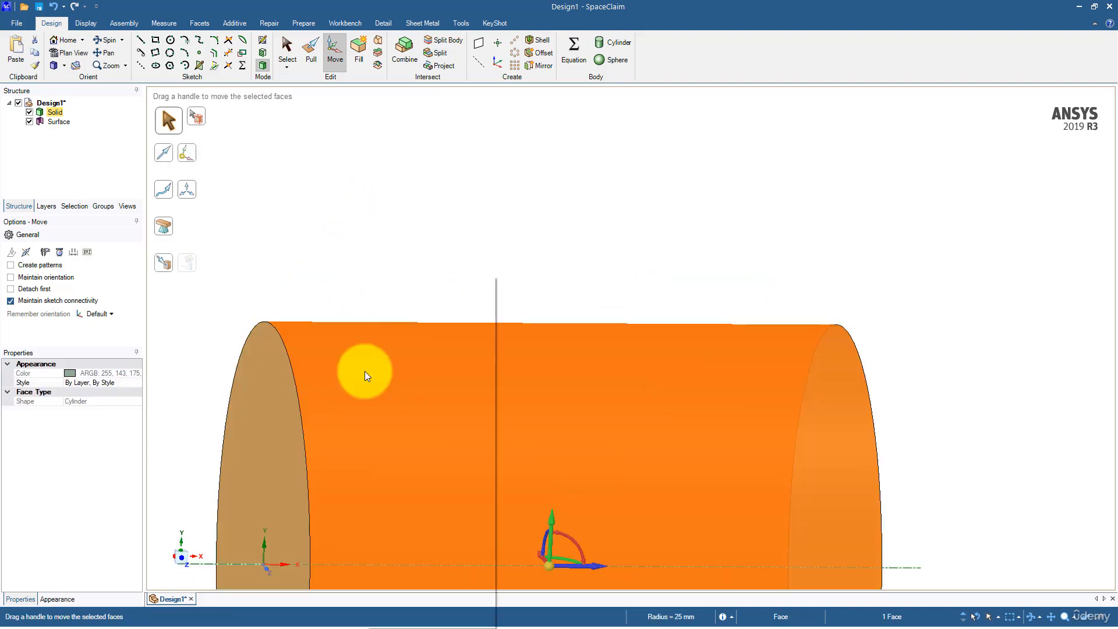
right_click(365, 372)
click(295, 57)
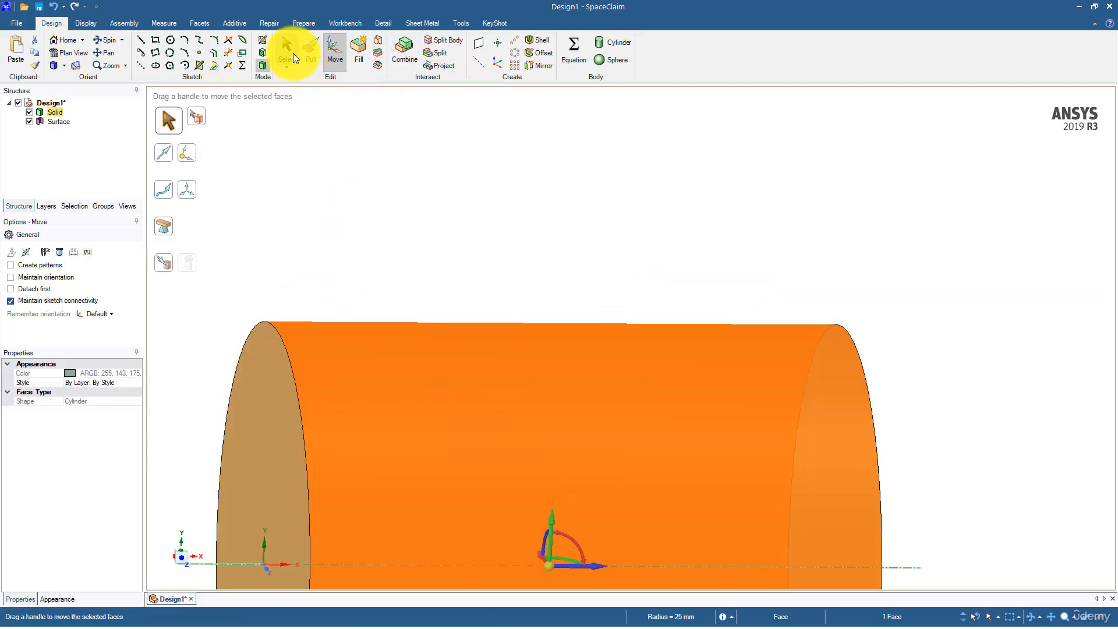
click(289, 51)
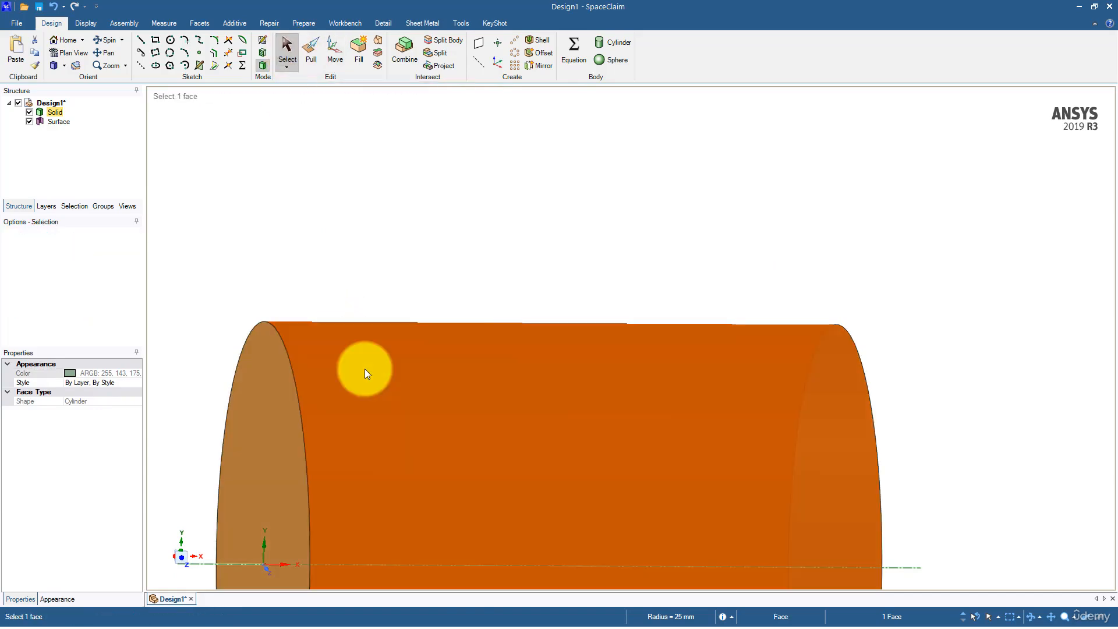
right_click(365, 371)
click(406, 386)
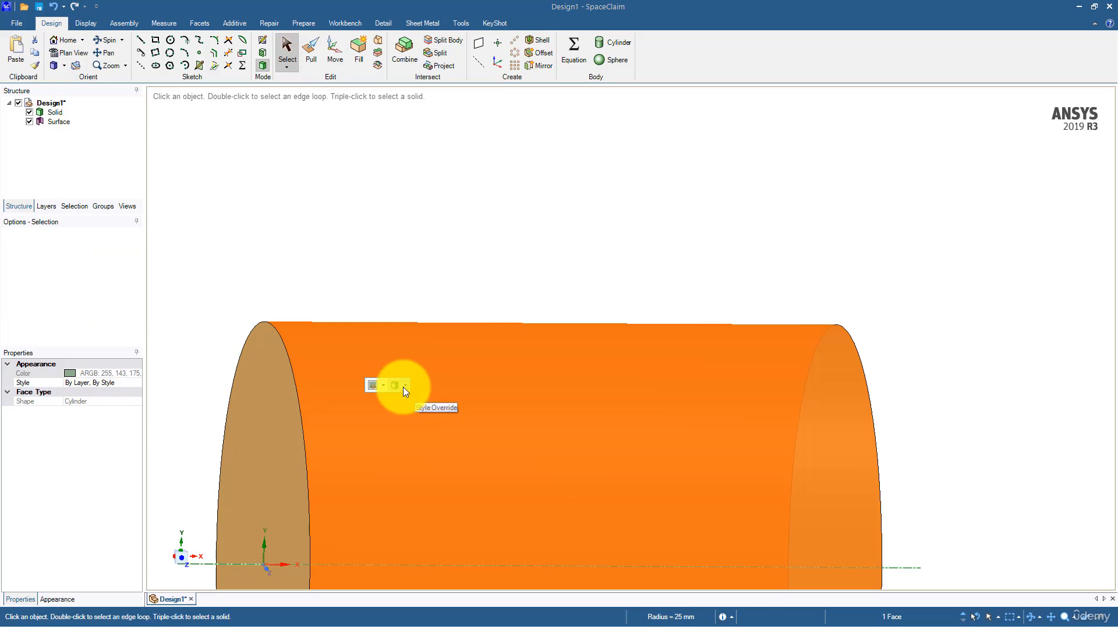
click(407, 399)
middle_drag(397, 214, 215, 232)
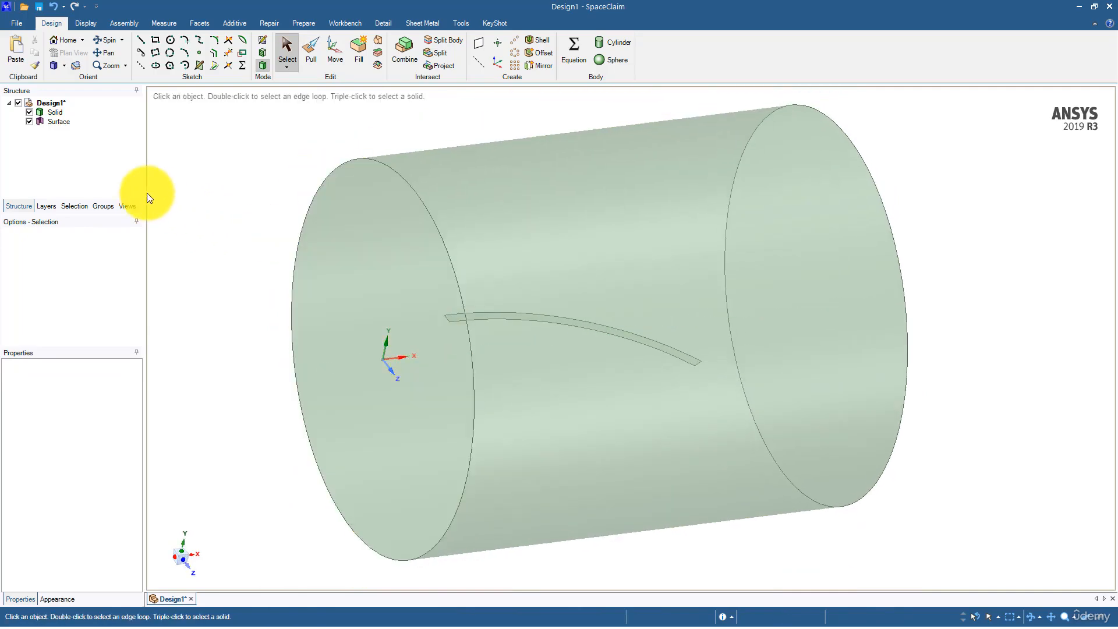
Select the blade surface to examine its position inside the transparent cylinder.
click(59, 121)
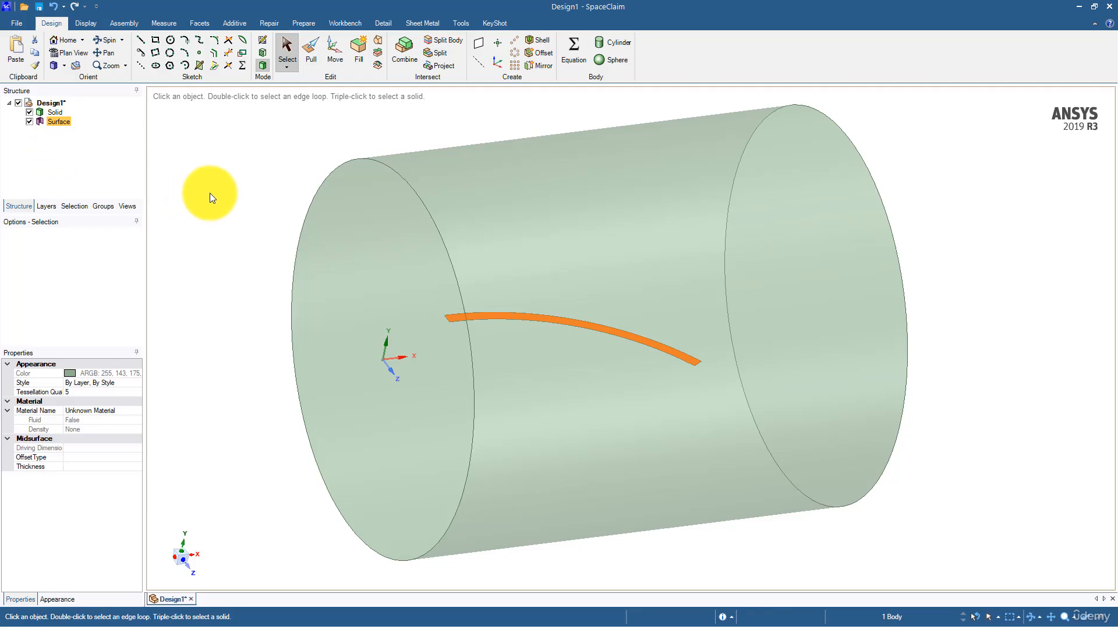
click(446, 324)
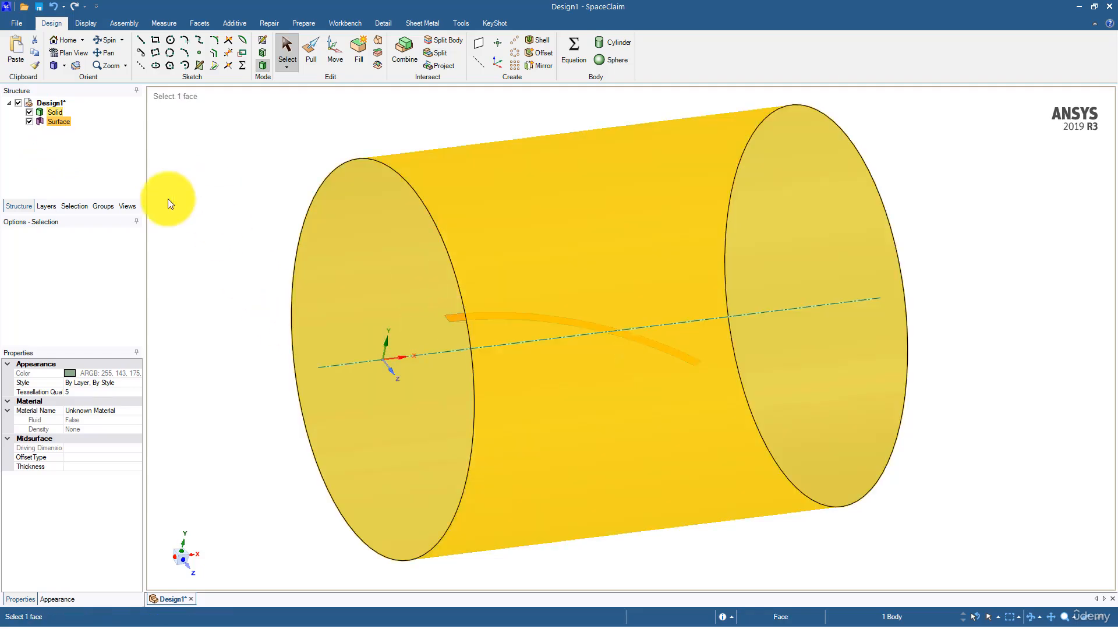
click(219, 220)
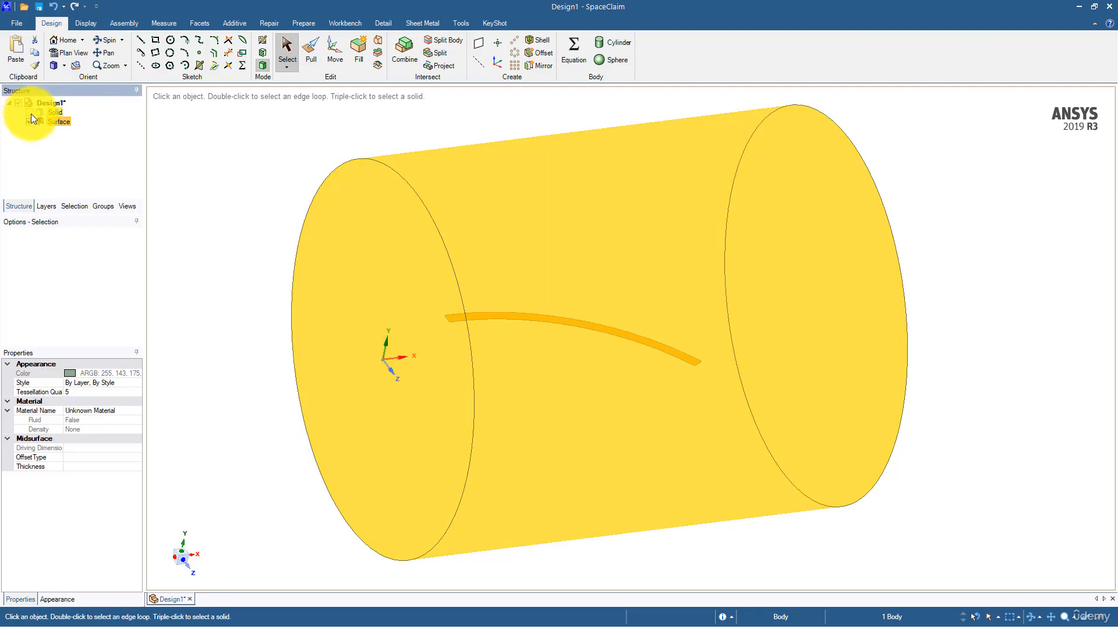
Hide the cylinder and sketch a 1.5 mm diameter circle centred on the midpoint of the blade profile's left end line.
click(29, 112)
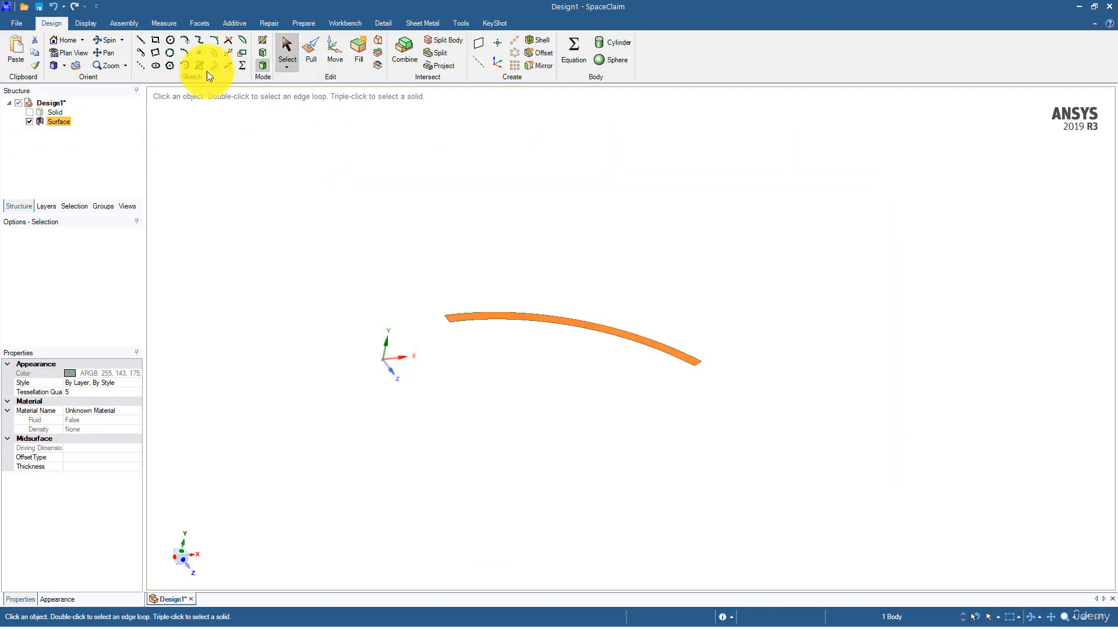
click(170, 41)
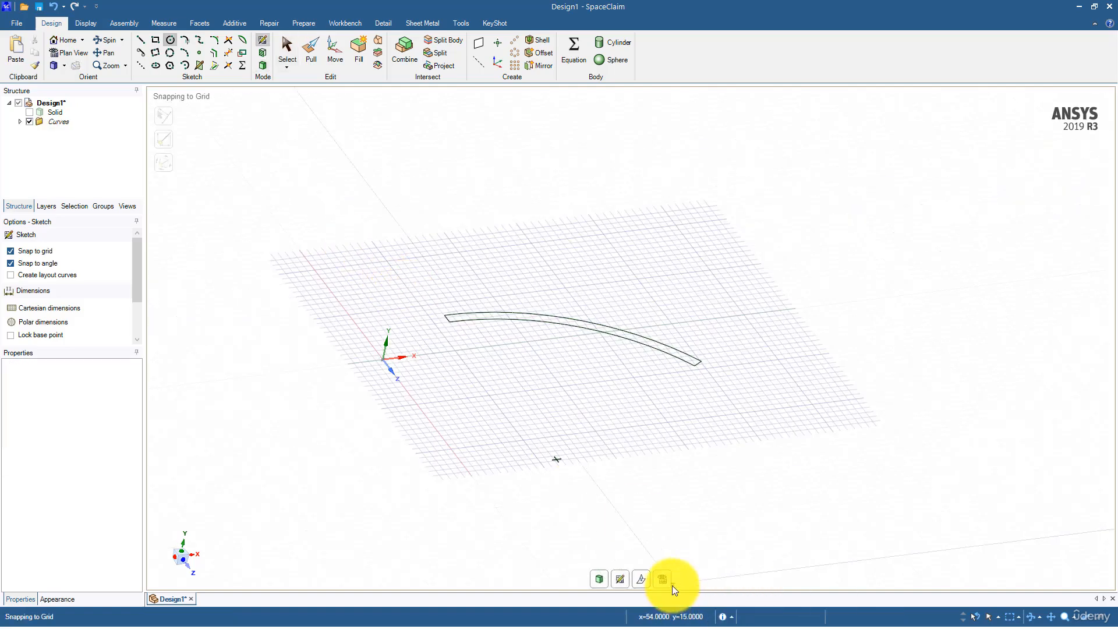
click(662, 579)
scroll(456, 276, up, 5)
scroll(455, 278, up, 3)
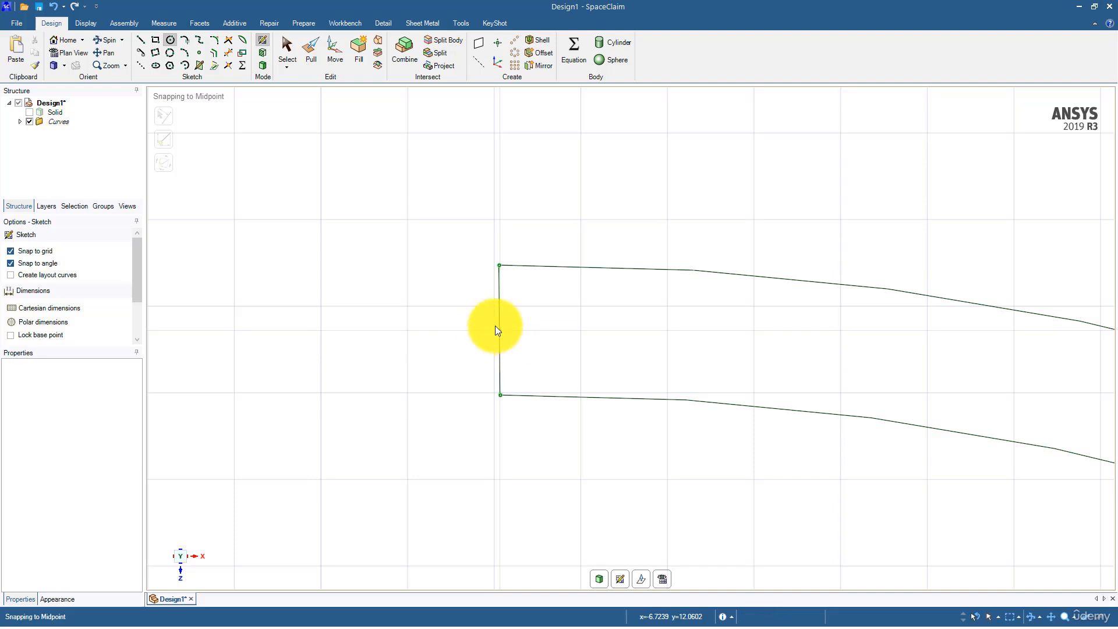
click(500, 332)
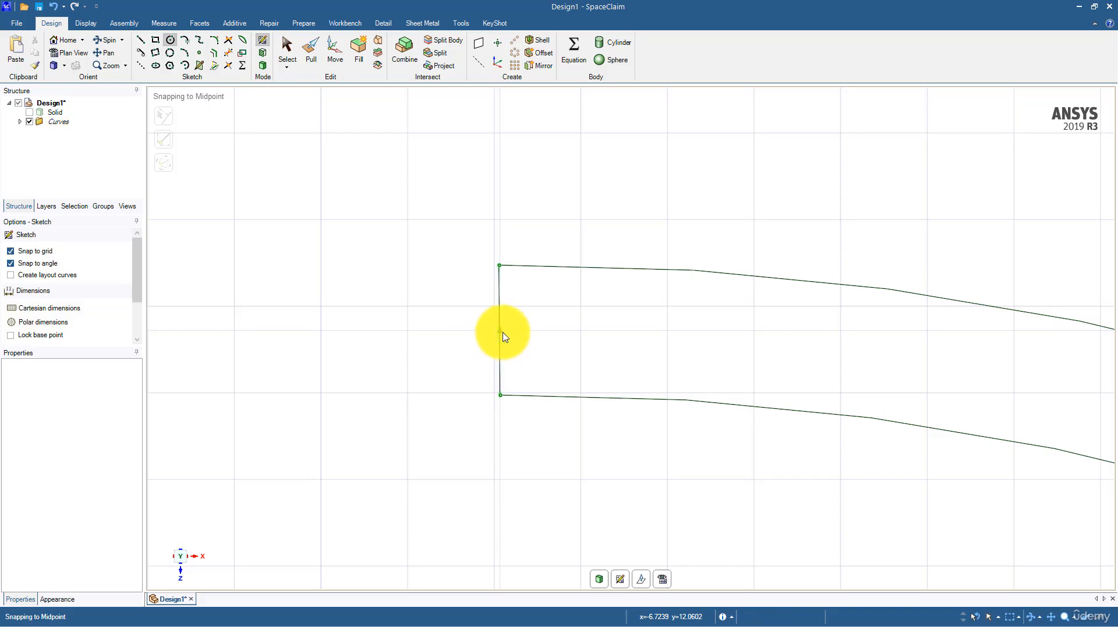
click(500, 331)
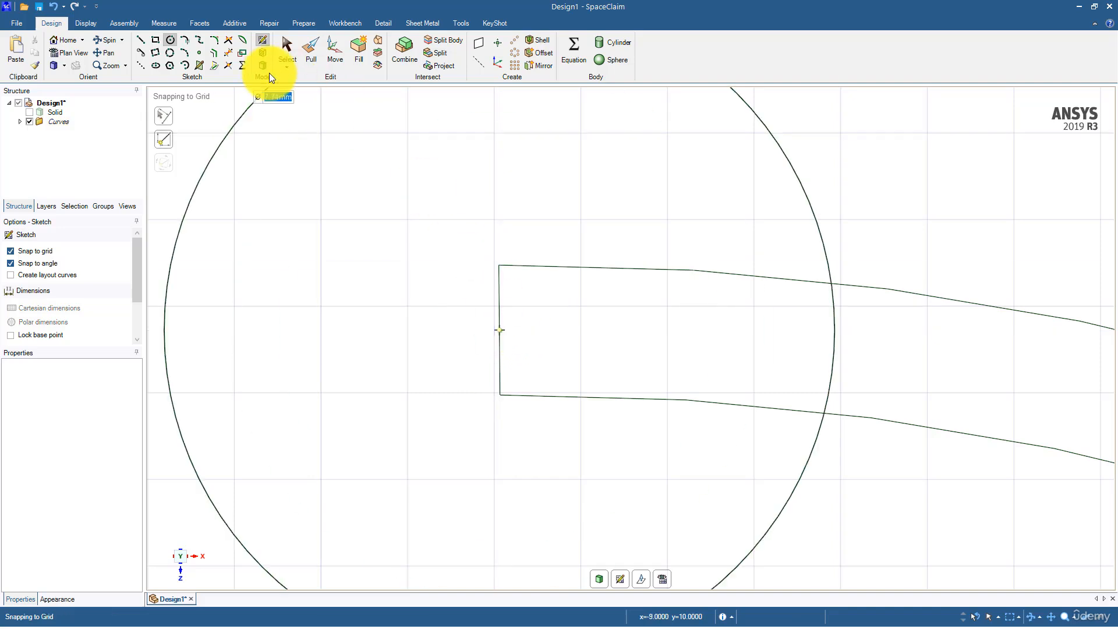
click(499, 267)
Draw a 1.5 mm diameter circle centred on the midpoint of the end line at the profile's lower right end.
scroll(566, 307, down, 7)
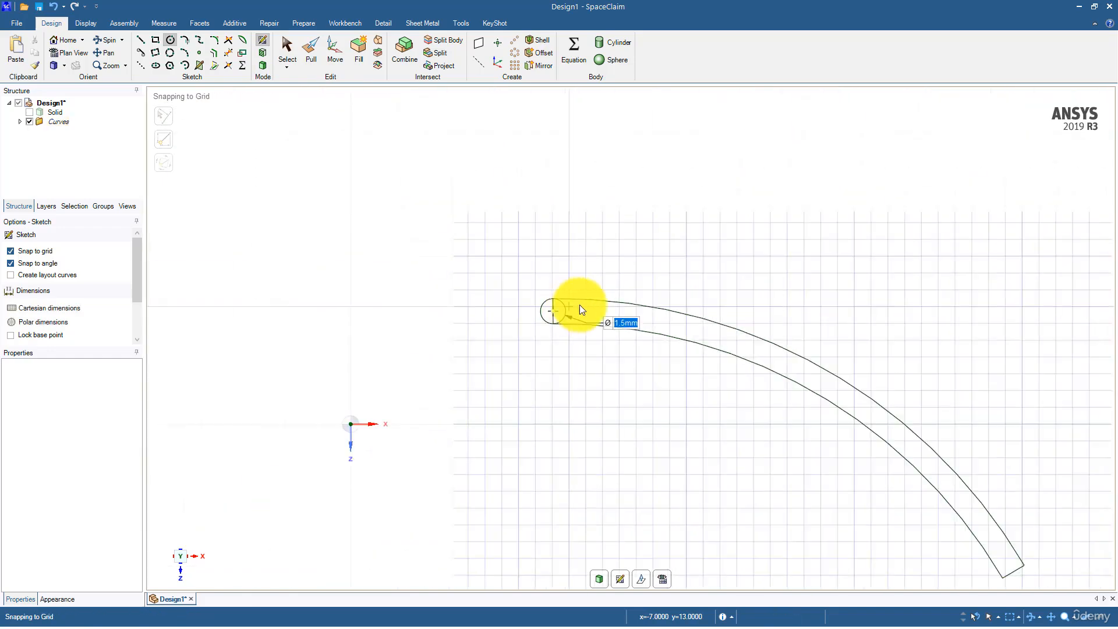
shift+middle_drag(705, 358, 388, 187)
scroll(665, 357, up, 5)
shift+middle_drag(815, 456, 557, 288)
scroll(558, 288, up, 5)
shift+middle_drag(489, 296, 714, 319)
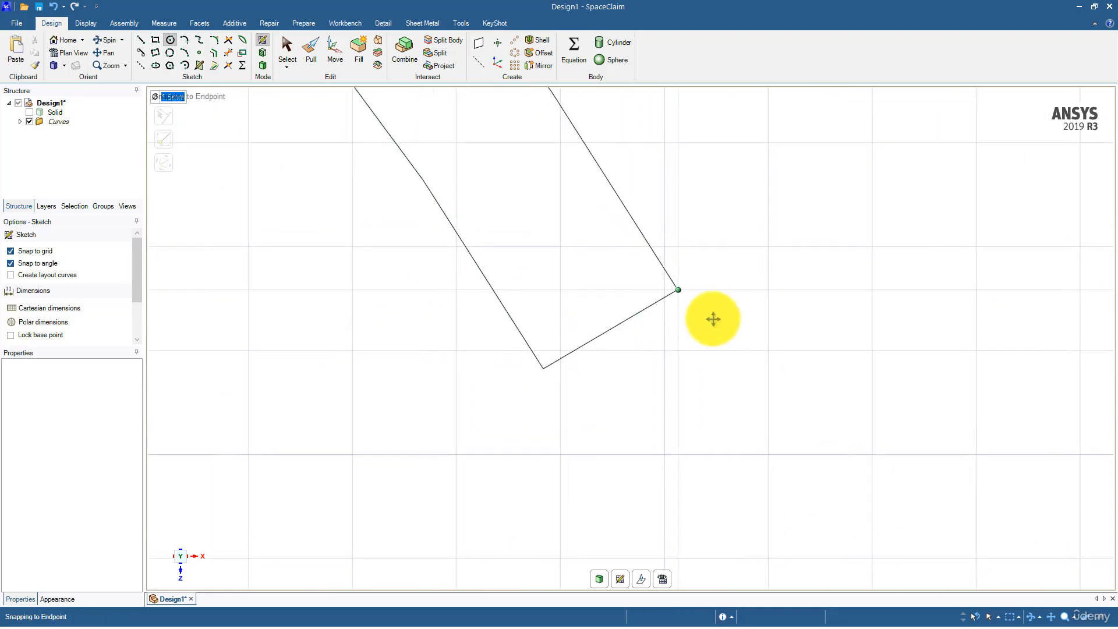
click(615, 328)
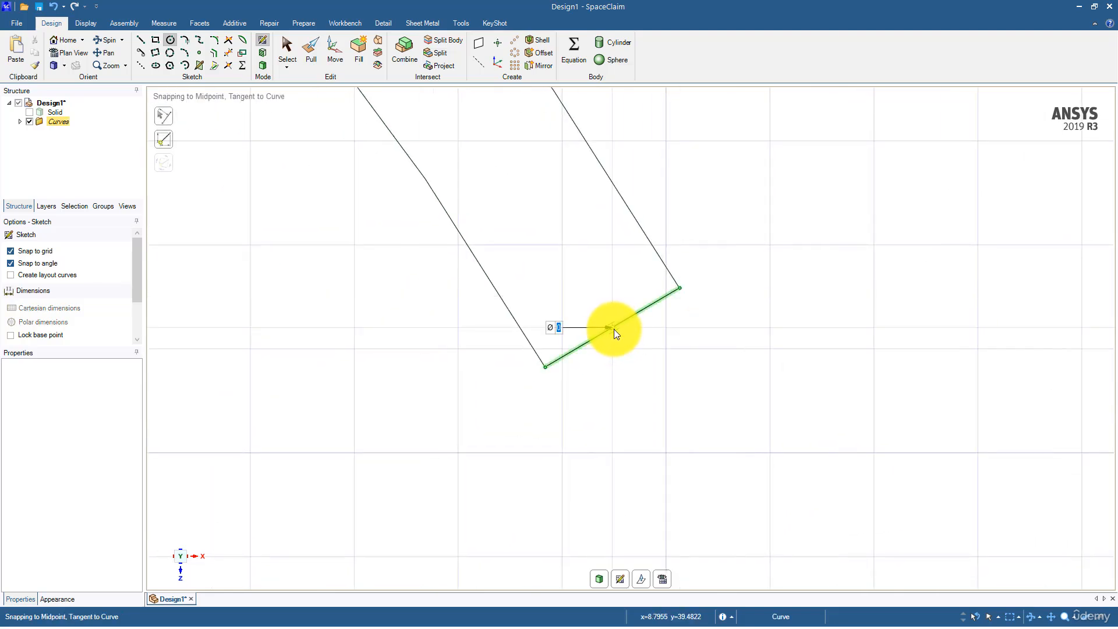
click(610, 328)
key(Escape)
scroll(683, 301, up, 3)
click(529, 349)
click(666, 270)
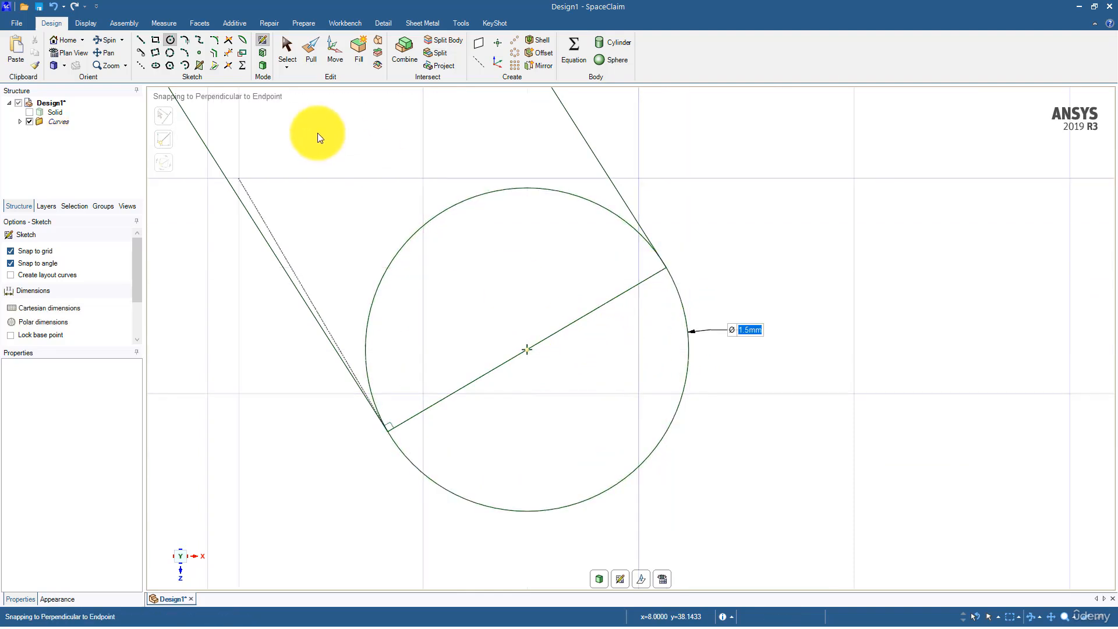
Trim away the inner half of each end circle and both straight end lines to give the blade profile rounded ends.
scroll(323, 134, down, 3)
click(230, 54)
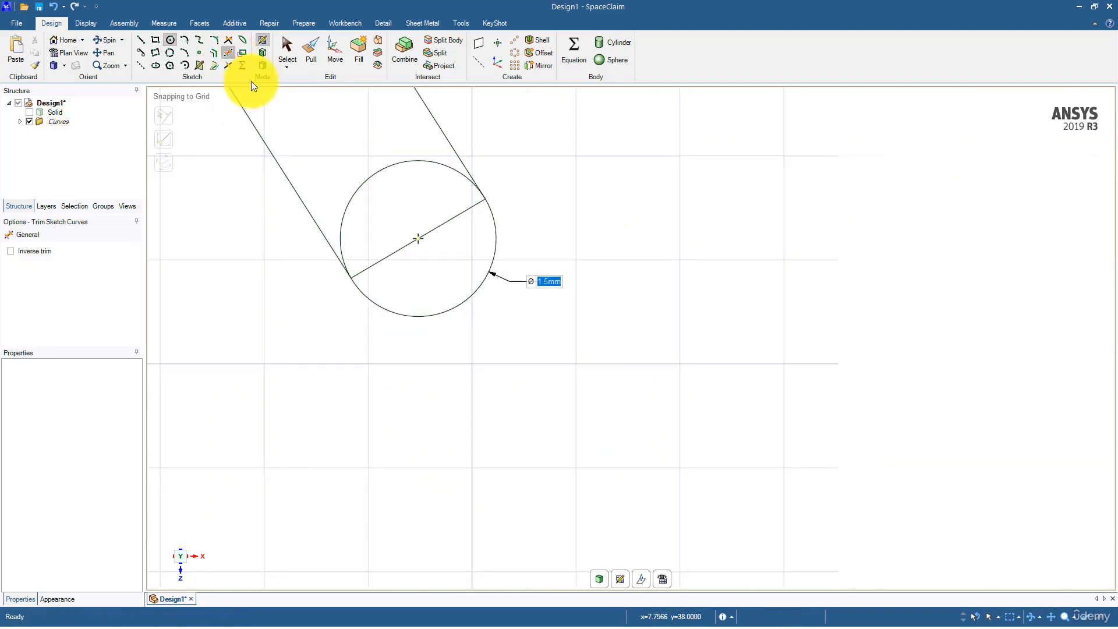
click(366, 178)
click(405, 246)
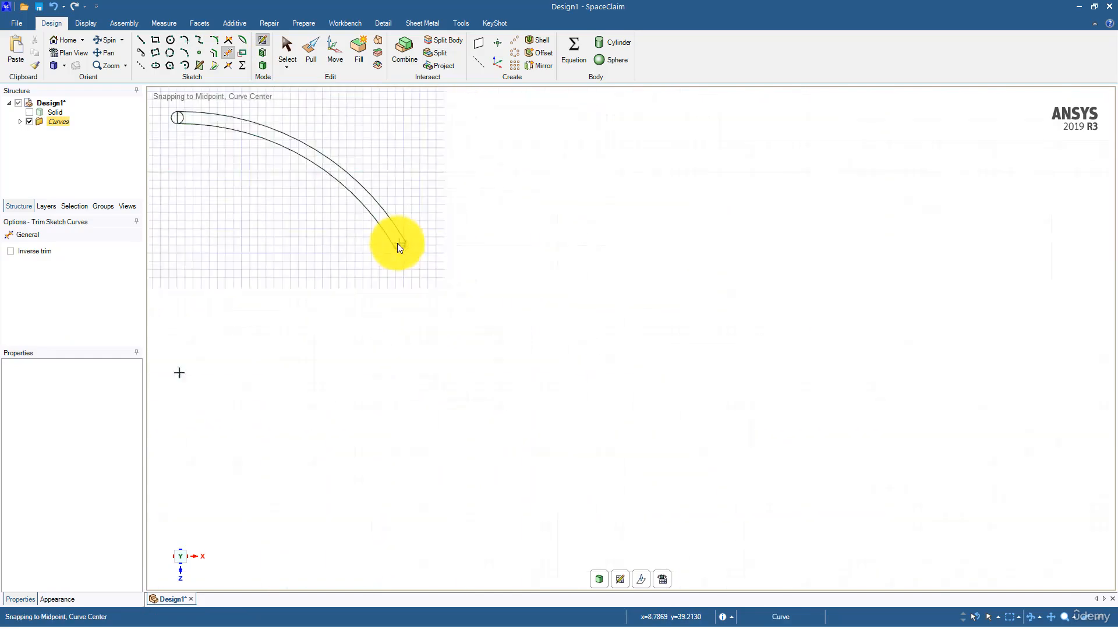
scroll(475, 279, up, 6)
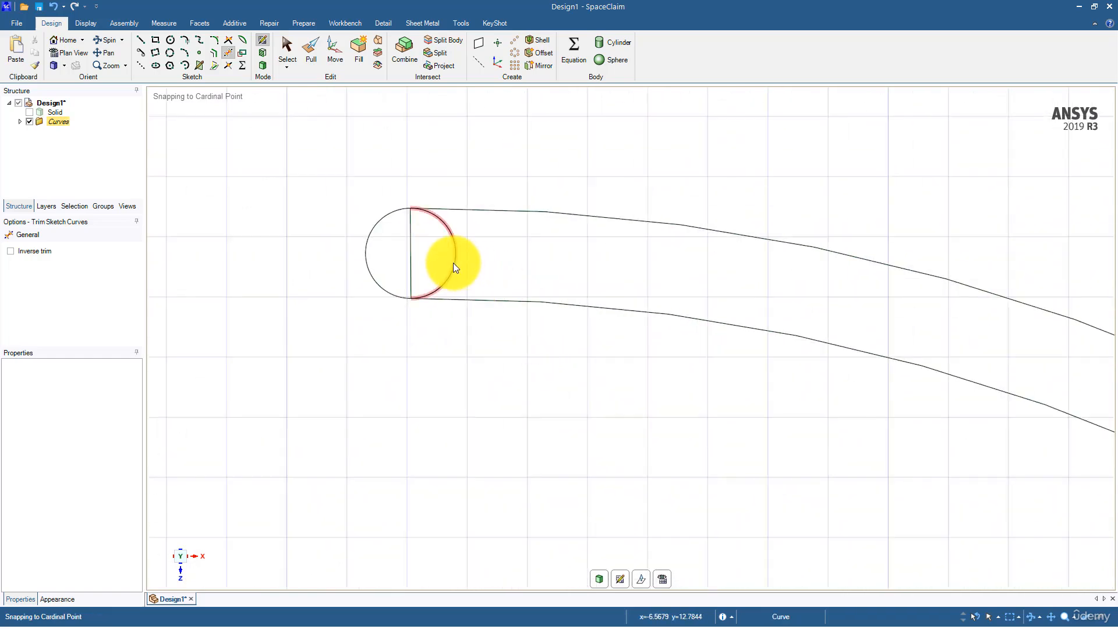
click(454, 263)
click(414, 260)
scroll(489, 304, down, 6)
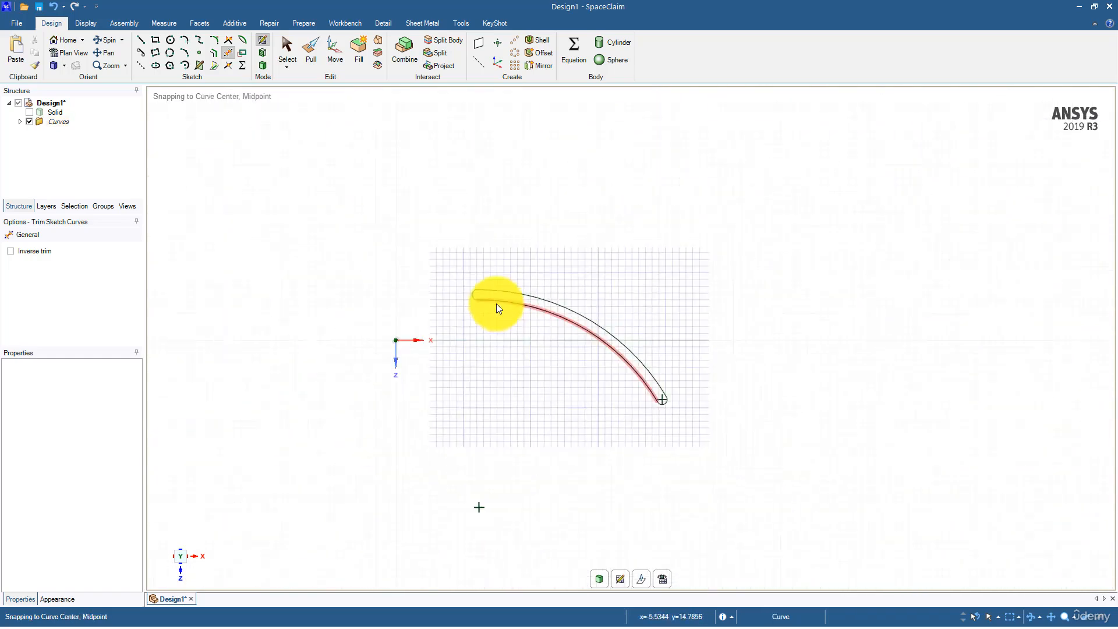
shift+middle_drag(496, 303, 429, 268)
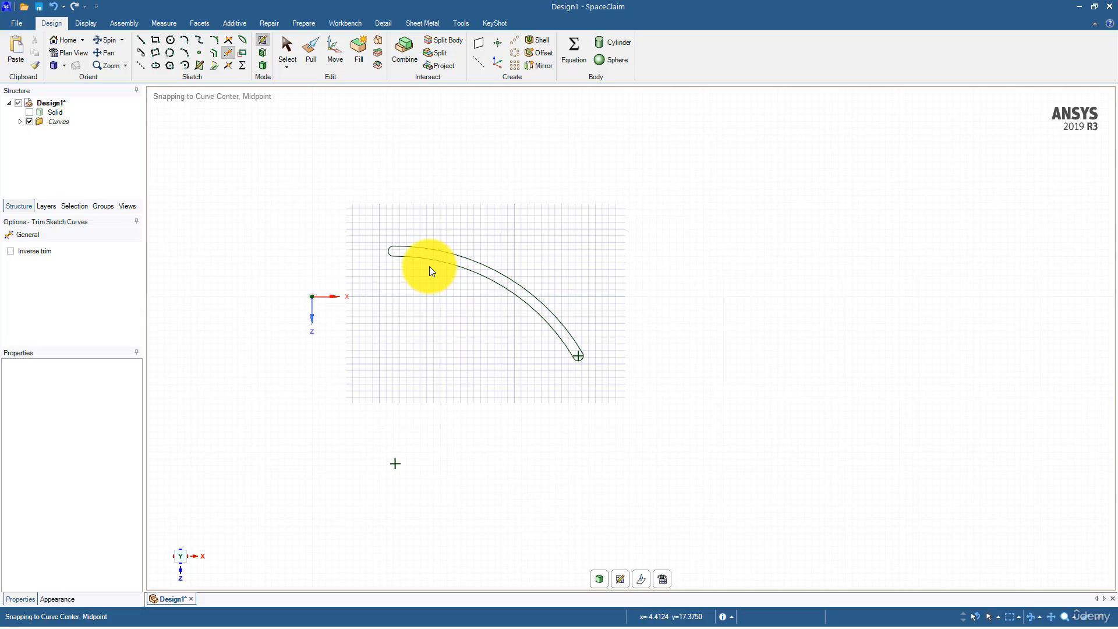
scroll(431, 268, up, 4)
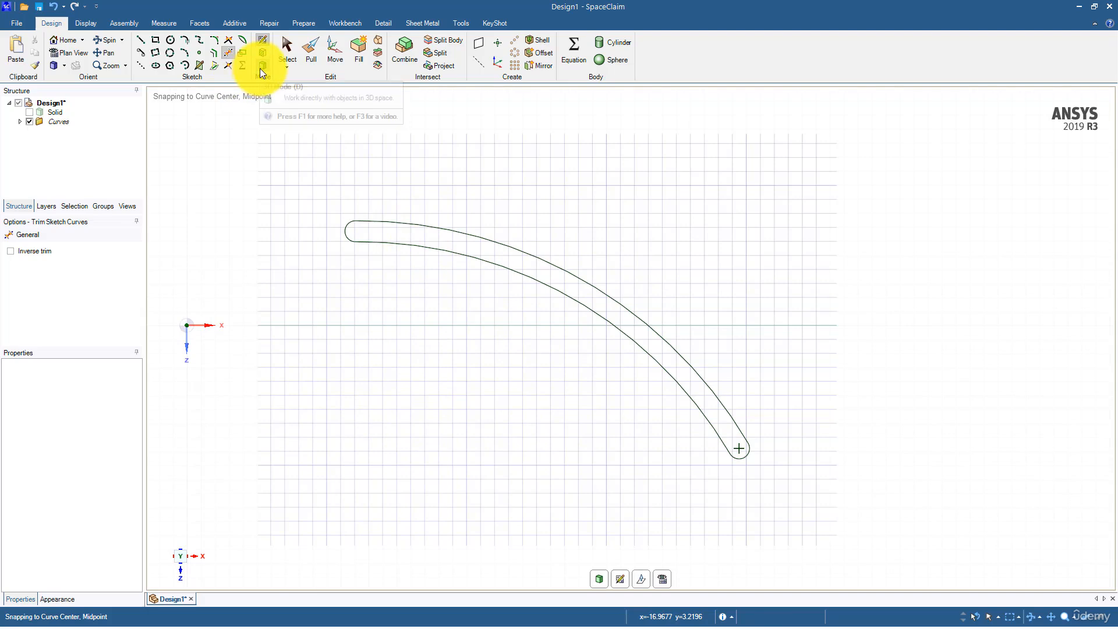
Turn the rounded profile into a surface by switching to 3D mode, and show the cylinder again.
click(260, 67)
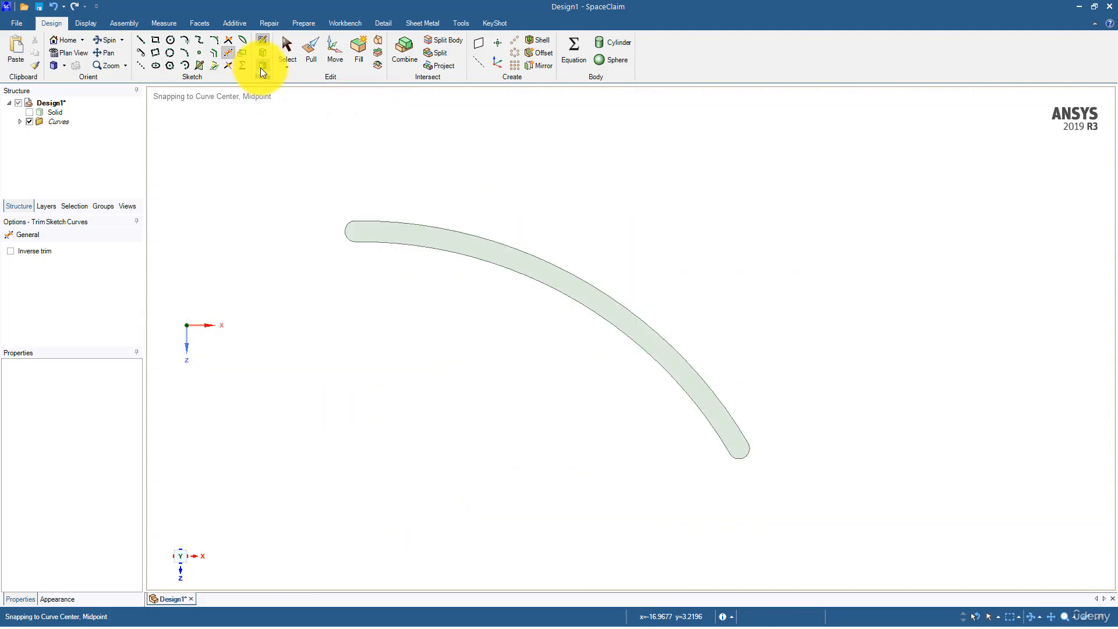
click(32, 113)
middle_drag(175, 192, 342, 180)
scroll(211, 163, up, 3)
click(58, 121)
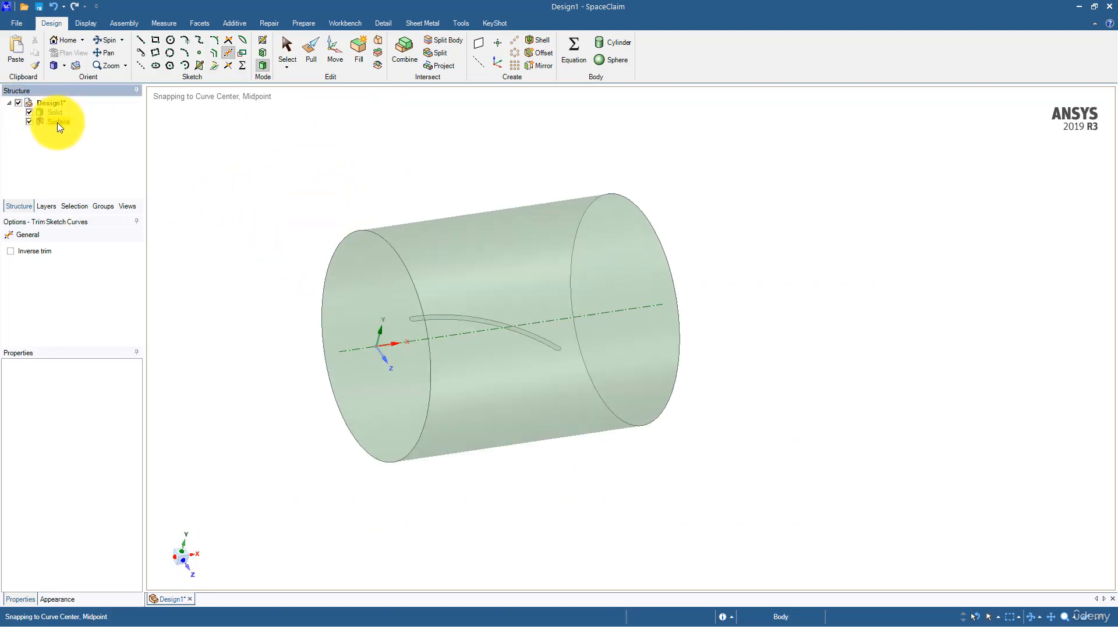
mouse_move(202, 197)
middle_down()
mouse_move(228, 201)
mouse_move(205, 200)
middle_up()
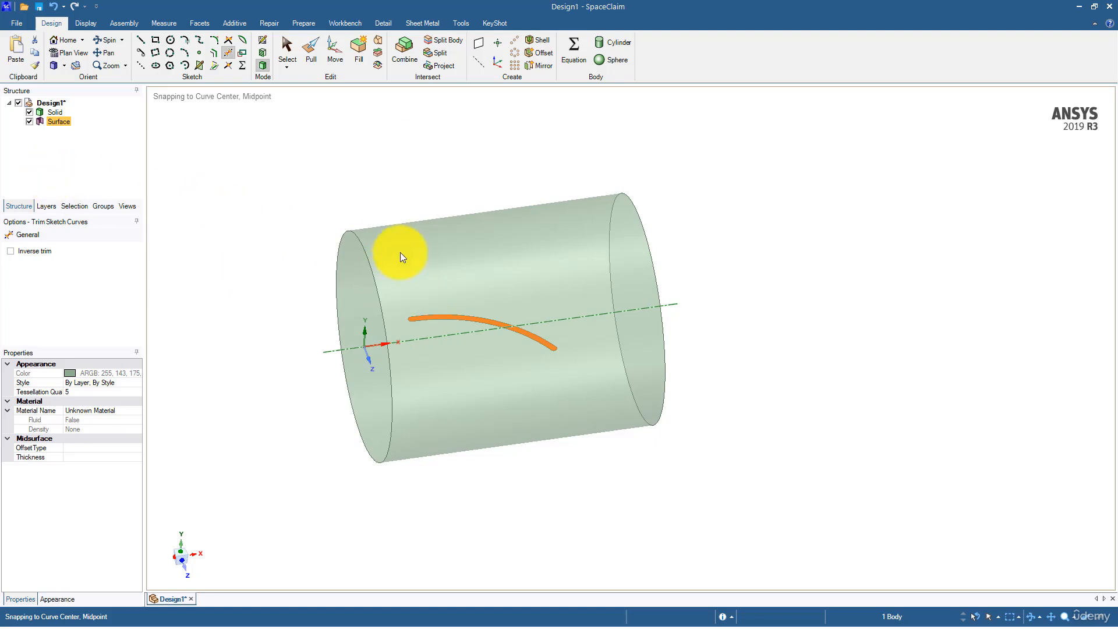
Project the blade surface along the Y axis onto the cylinder's curved face.
click(438, 65)
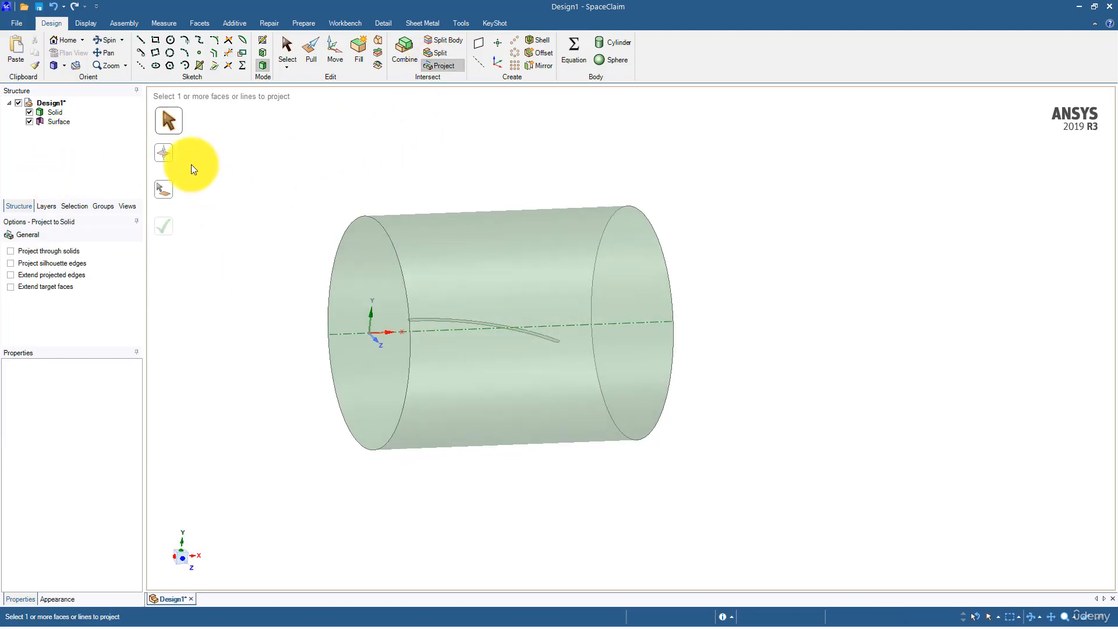
click(165, 153)
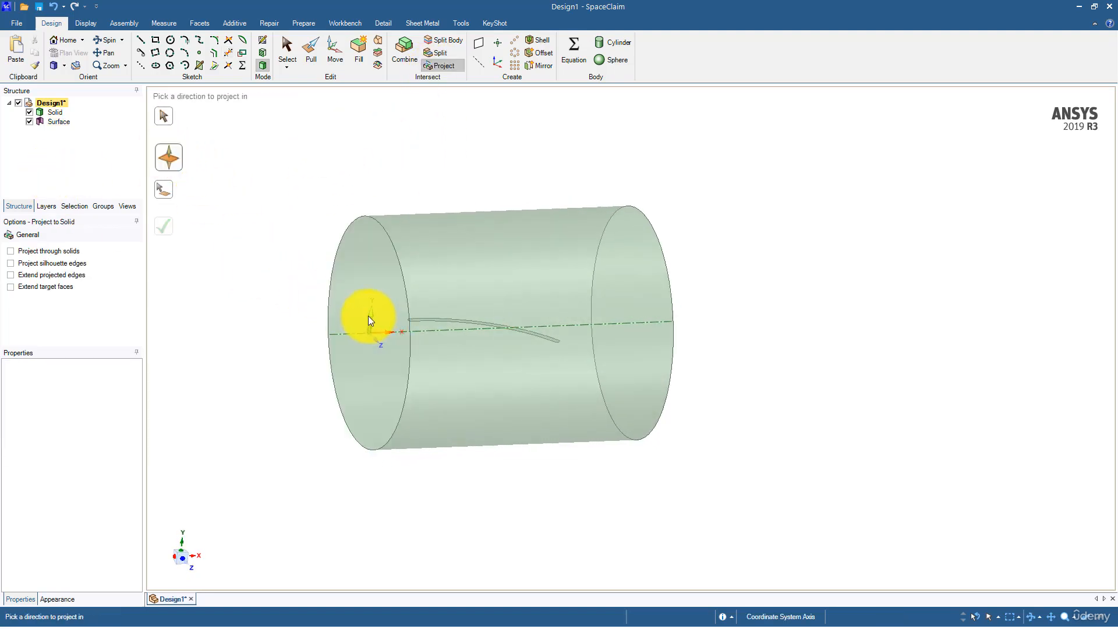
middle_drag(305, 275, 481, 377)
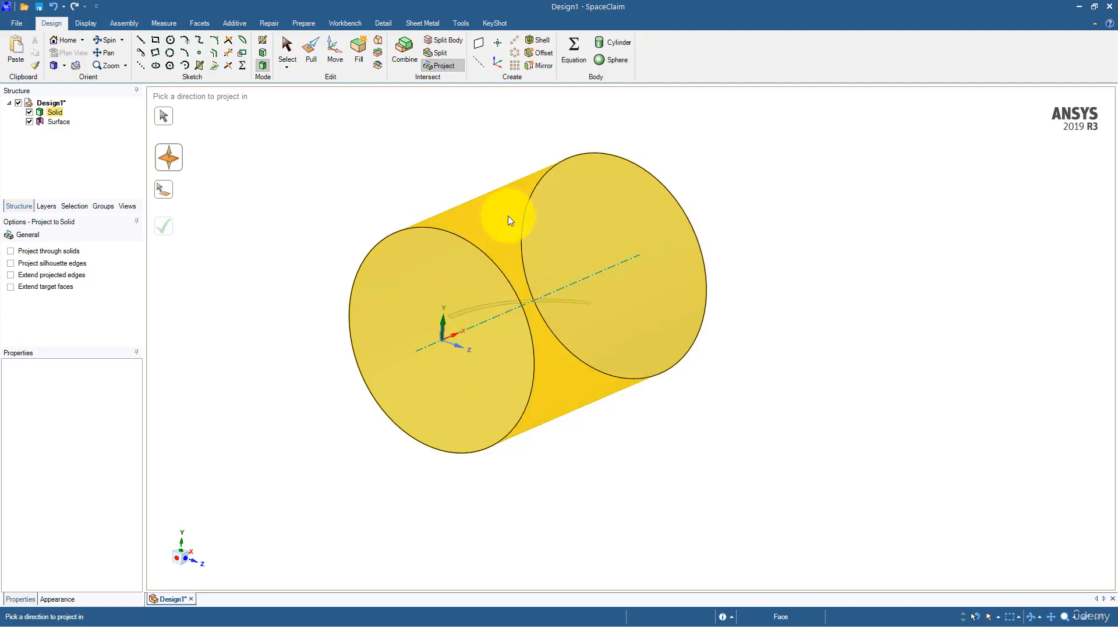
click(166, 193)
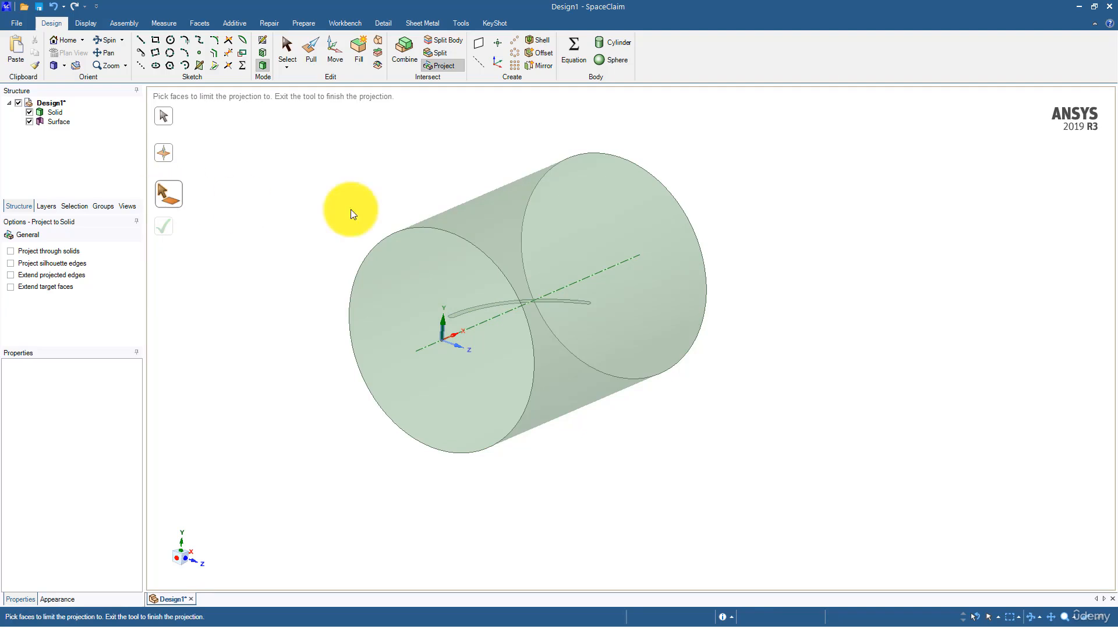
click(467, 223)
click(164, 155)
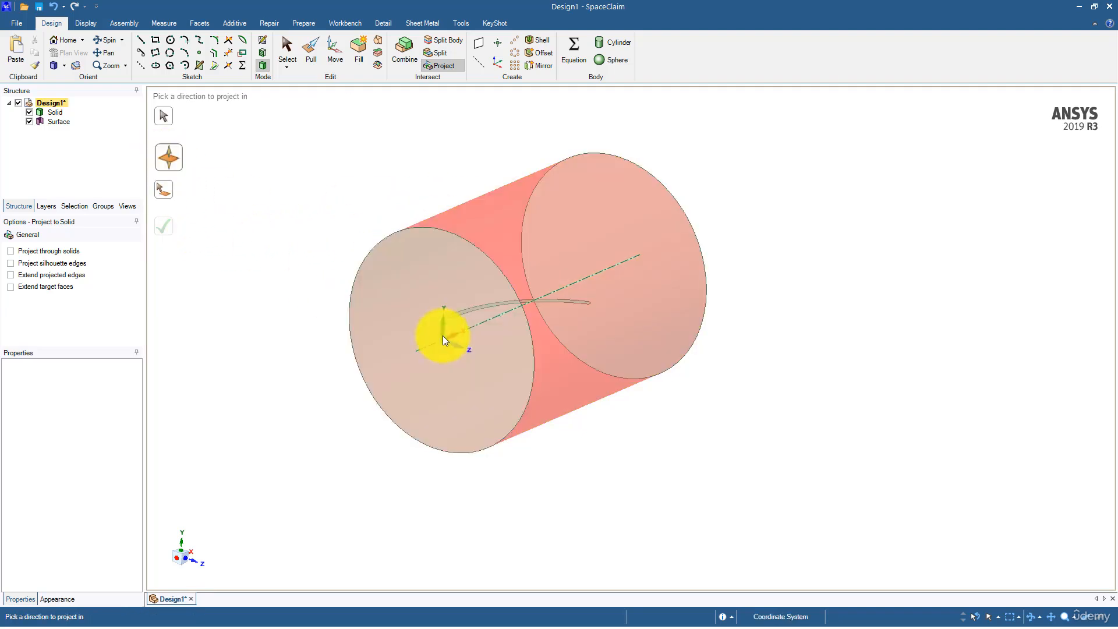
click(442, 321)
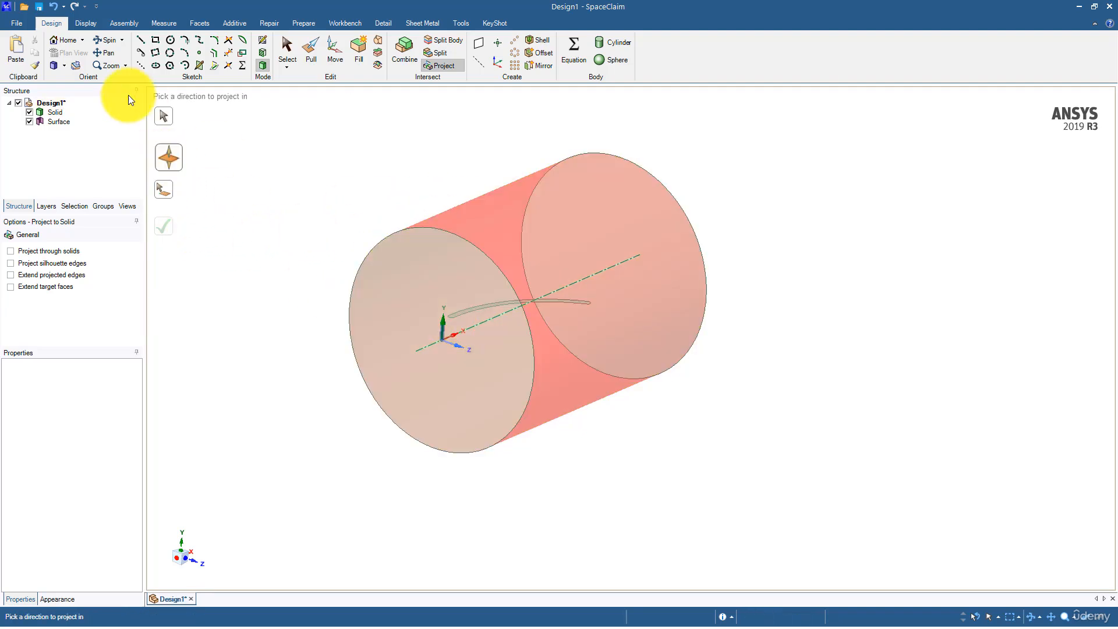
click(163, 115)
click(64, 122)
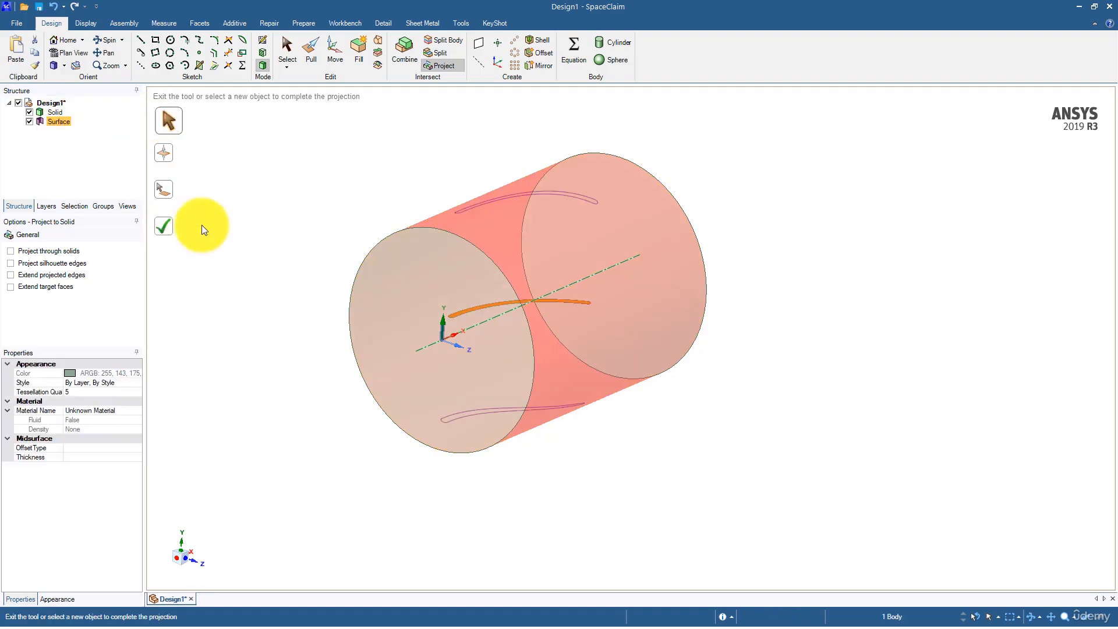
click(165, 229)
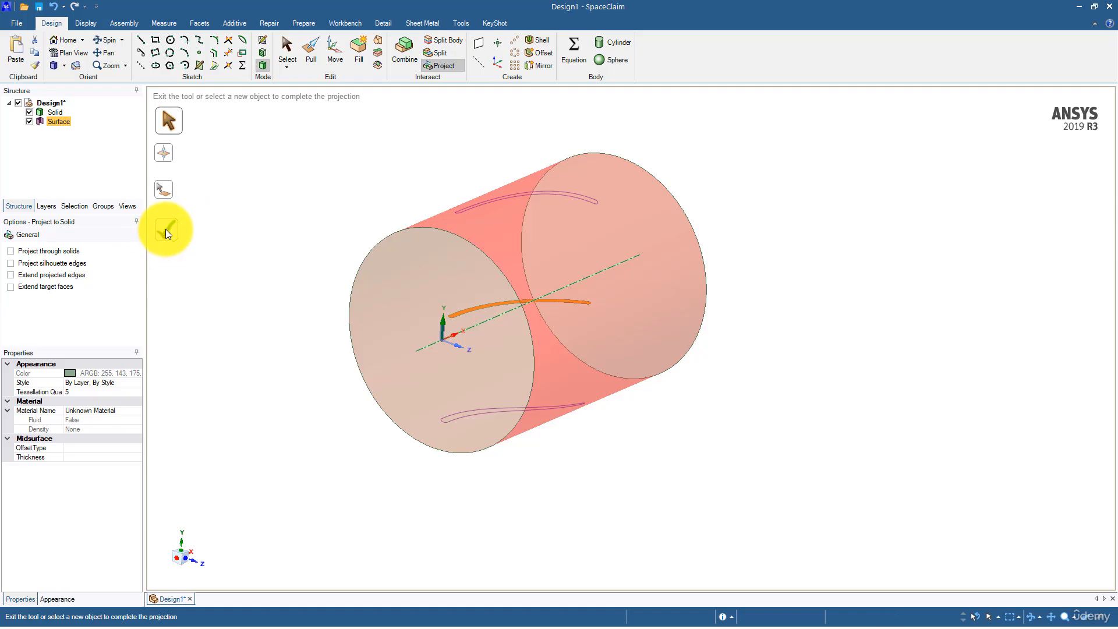
Remove the lower projected blade outline from the underside of the cylinder with Fill, keeping the upper one.
scroll(293, 233, up, 6)
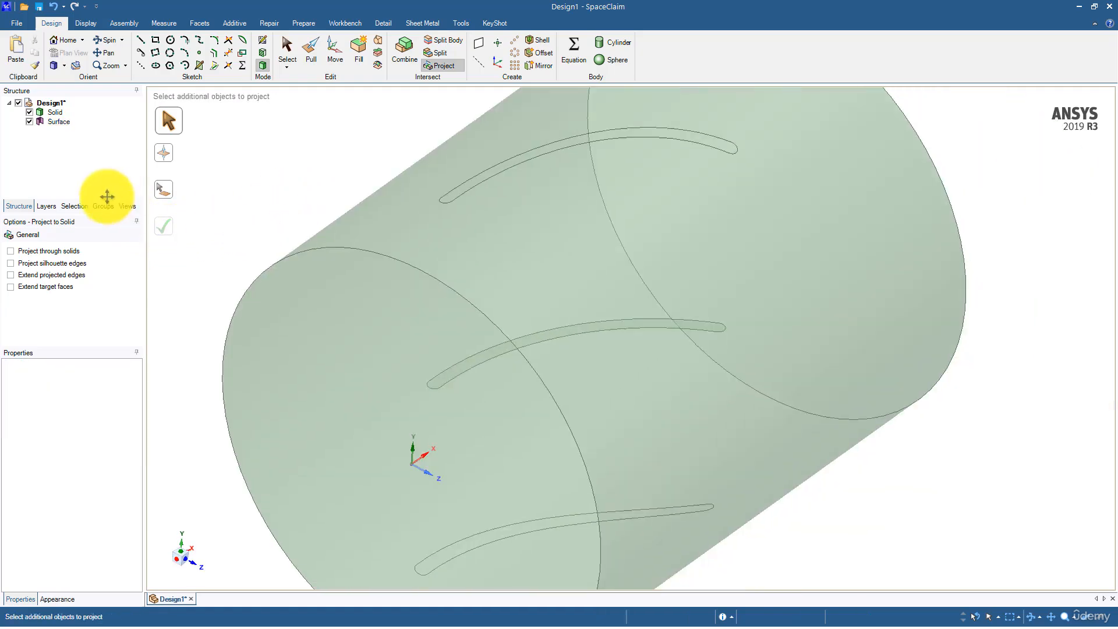
middle_drag(487, 185, 478, 183)
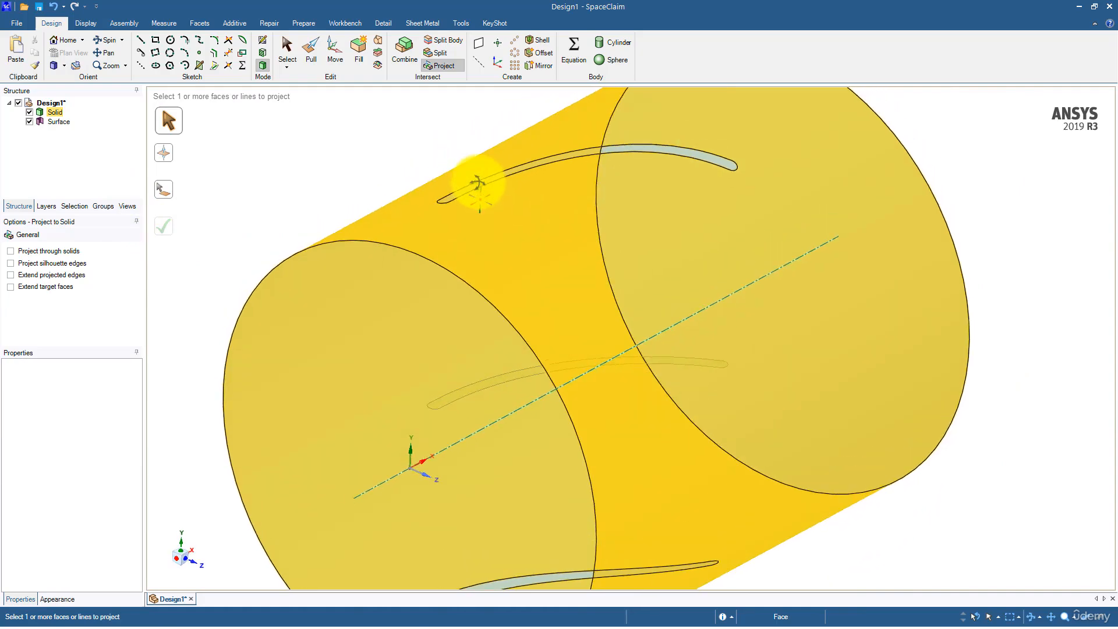
scroll(437, 279, down, 8)
middle_drag(429, 324, 407, 261)
shift+middle_drag(434, 424, 413, 299)
scroll(420, 308, up, 4)
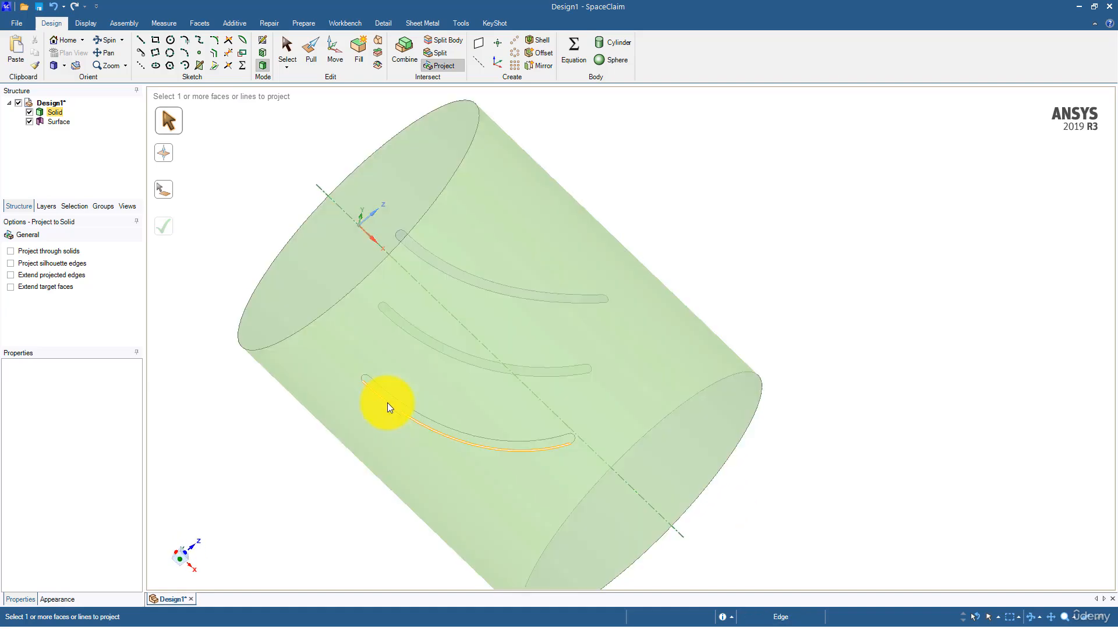
click(386, 396)
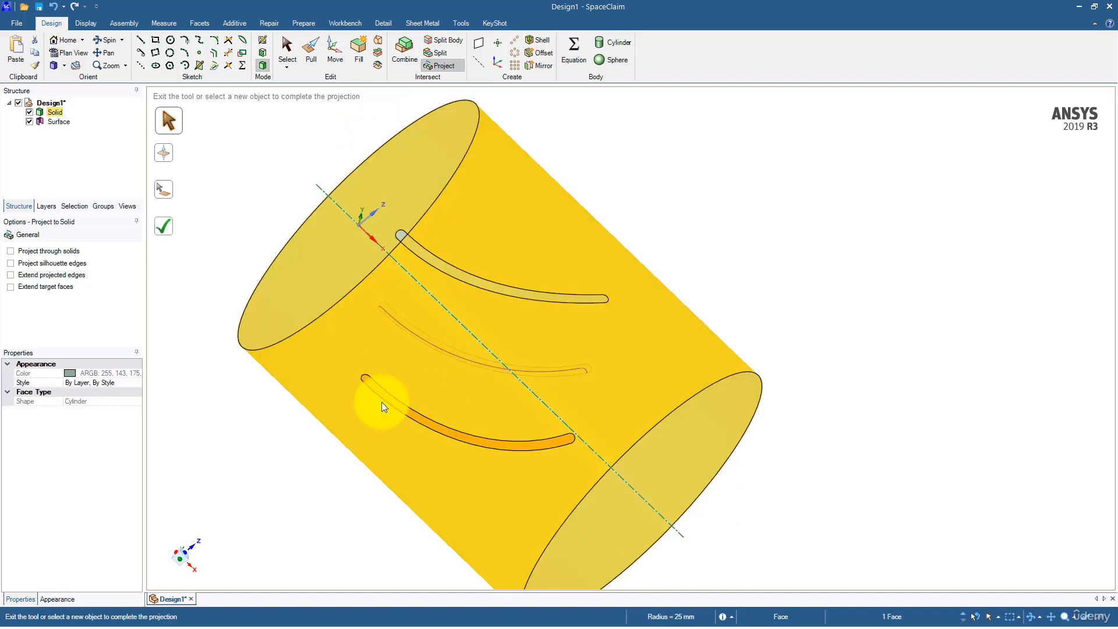
click(363, 51)
middle_drag(325, 199, 316, 352)
middle_drag(351, 289, 550, 242)
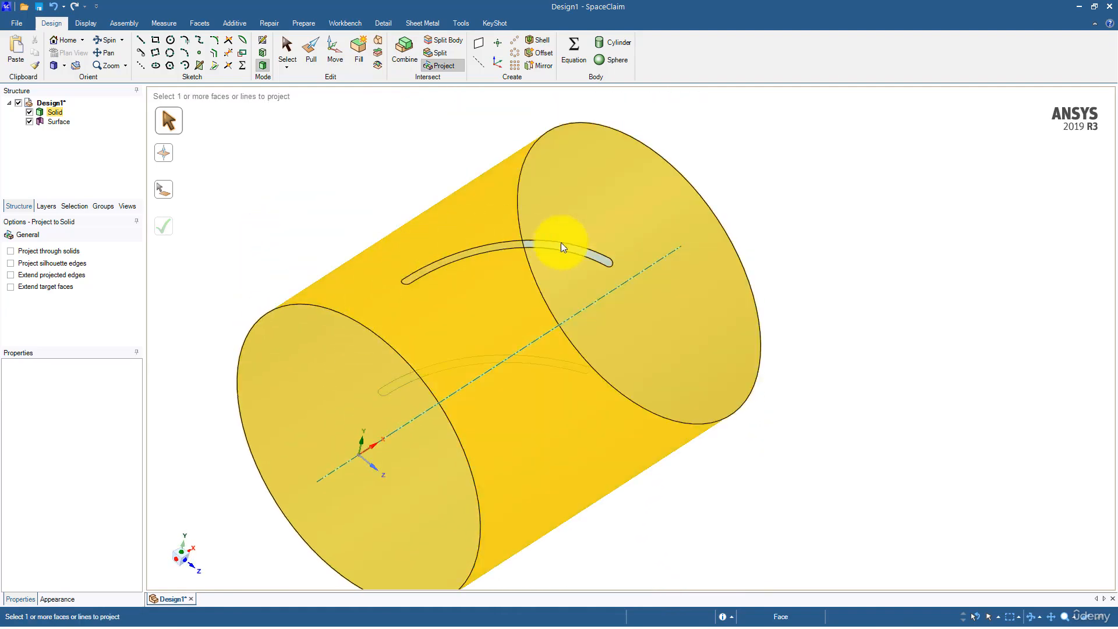
middle_drag(350, 287, 360, 95)
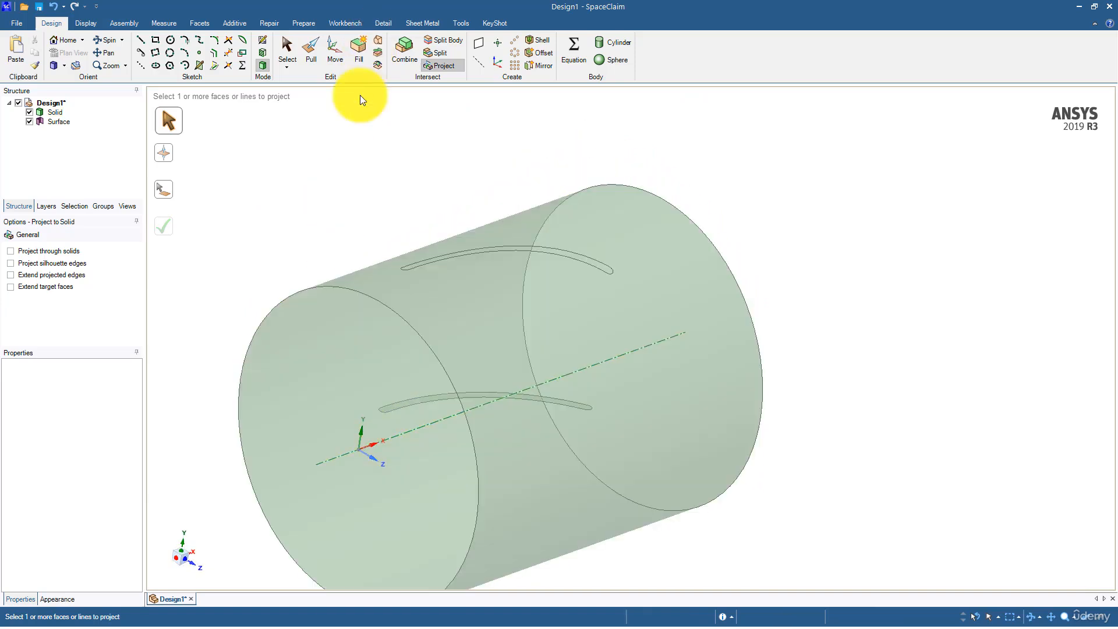
middle_drag(345, 173, 226, 92)
Copy the blade-shaped face projected onto the top of the cylinder and paste it as a separate surface.
click(283, 53)
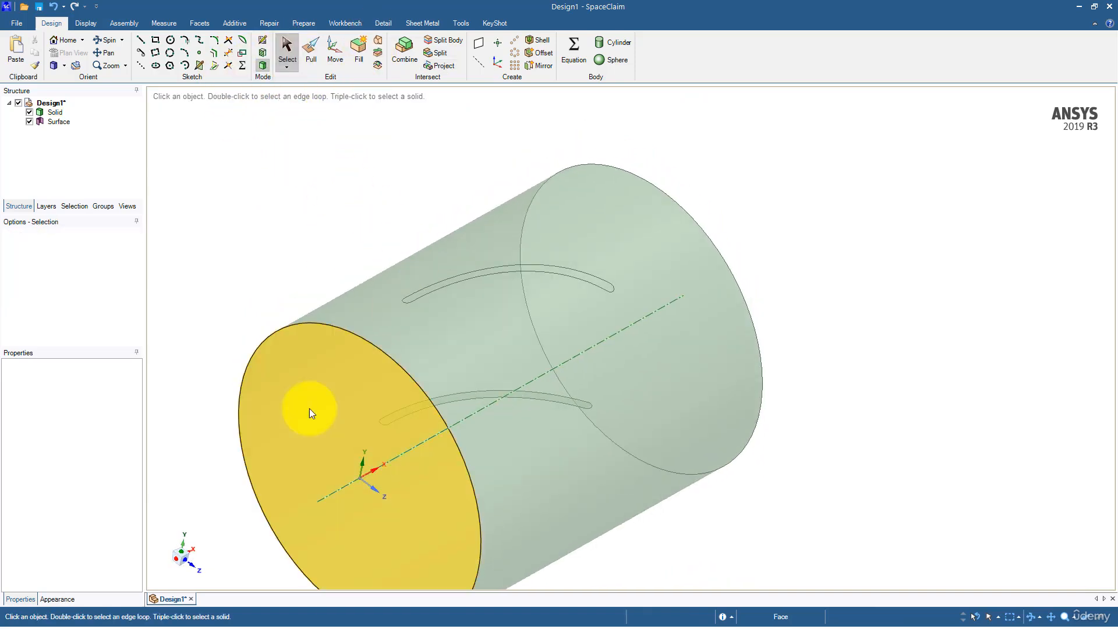
click(388, 352)
click(389, 353)
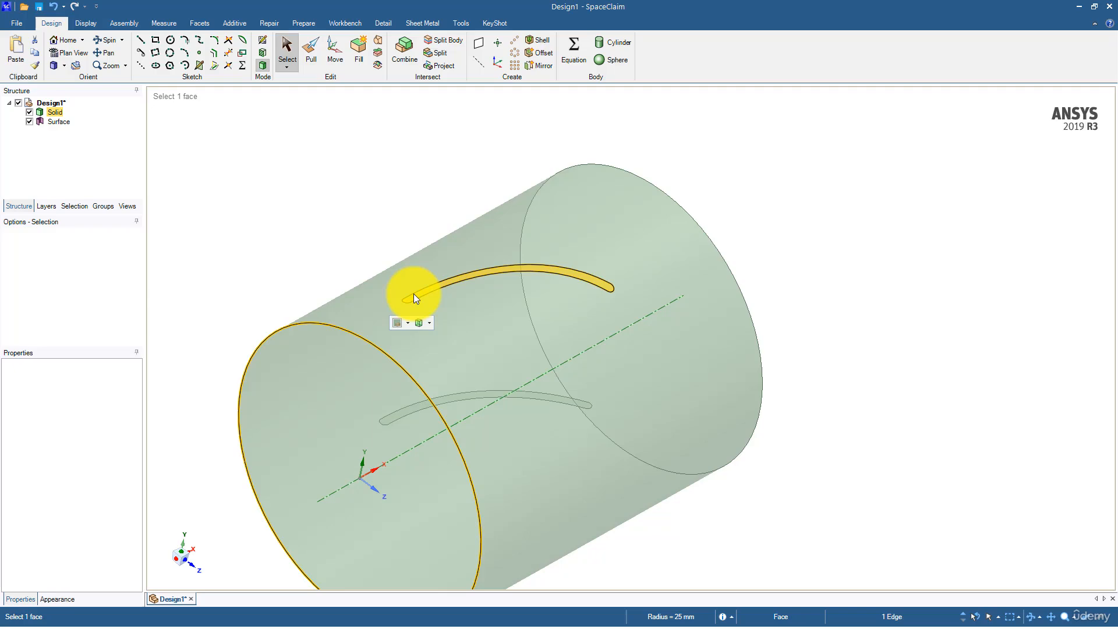
scroll(413, 294, down, 1)
click(404, 179)
scroll(402, 377, up, 3)
click(415, 370)
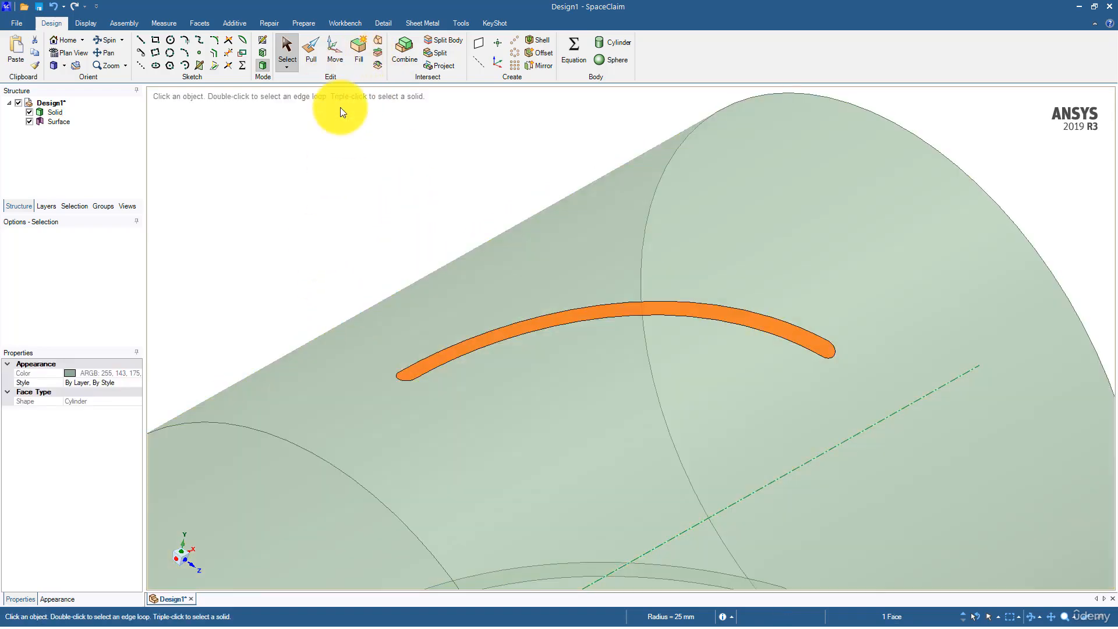
key(ctrl)
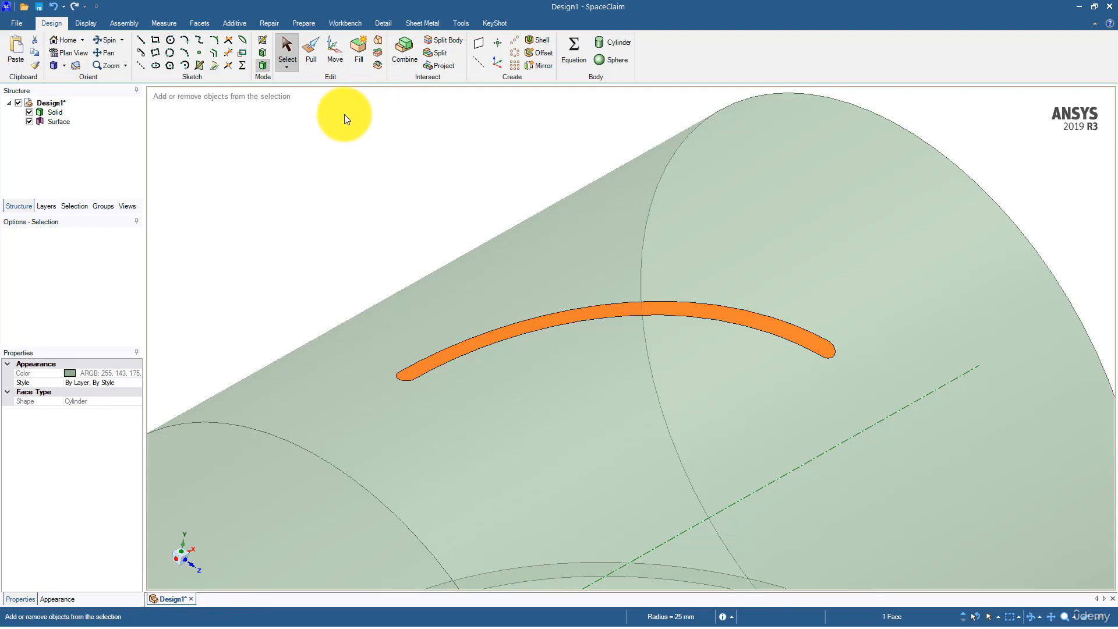
key(ctrl+v)
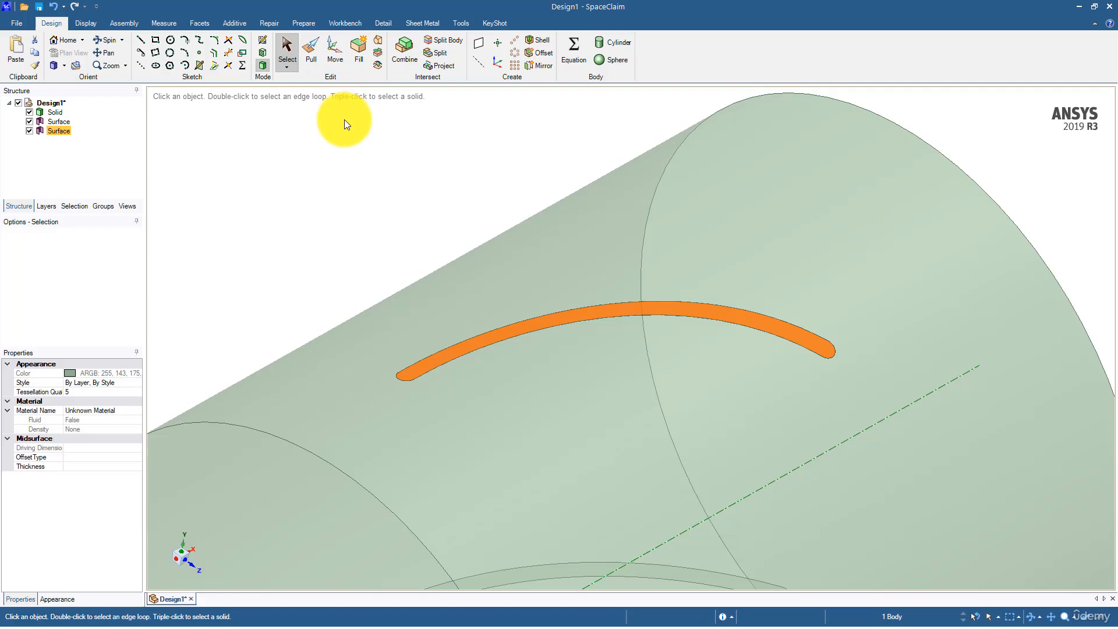
Move the copied blade surface straight up from the cylinder by about 25 mm along the Y axis.
scroll(317, 221, down, 5)
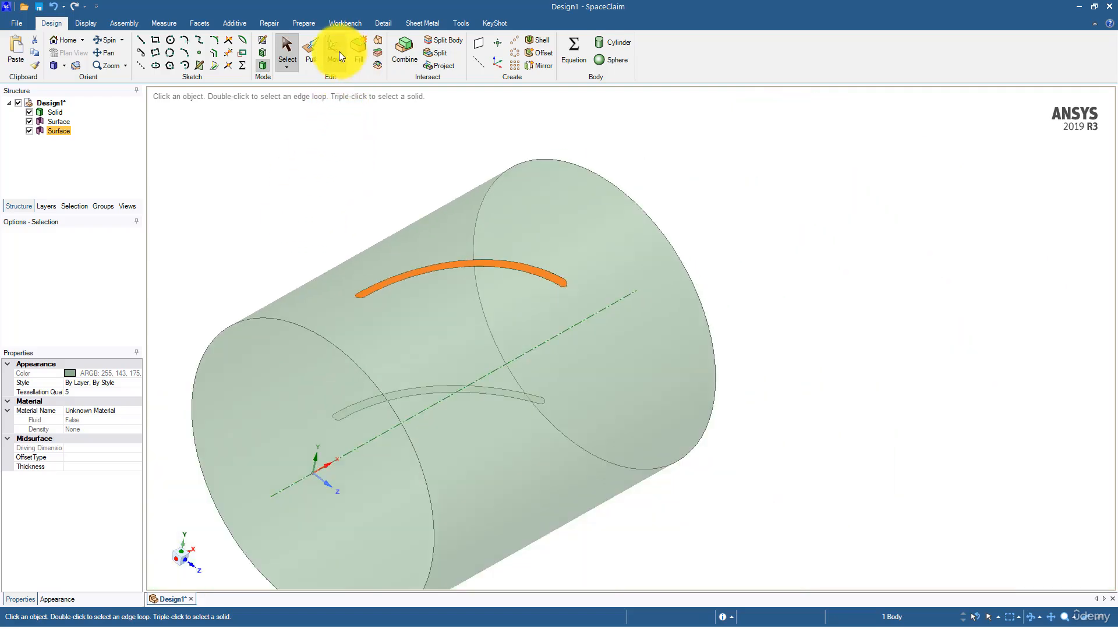
click(339, 51)
middle_drag(324, 157, 527, 278)
drag(522, 332, 552, 179)
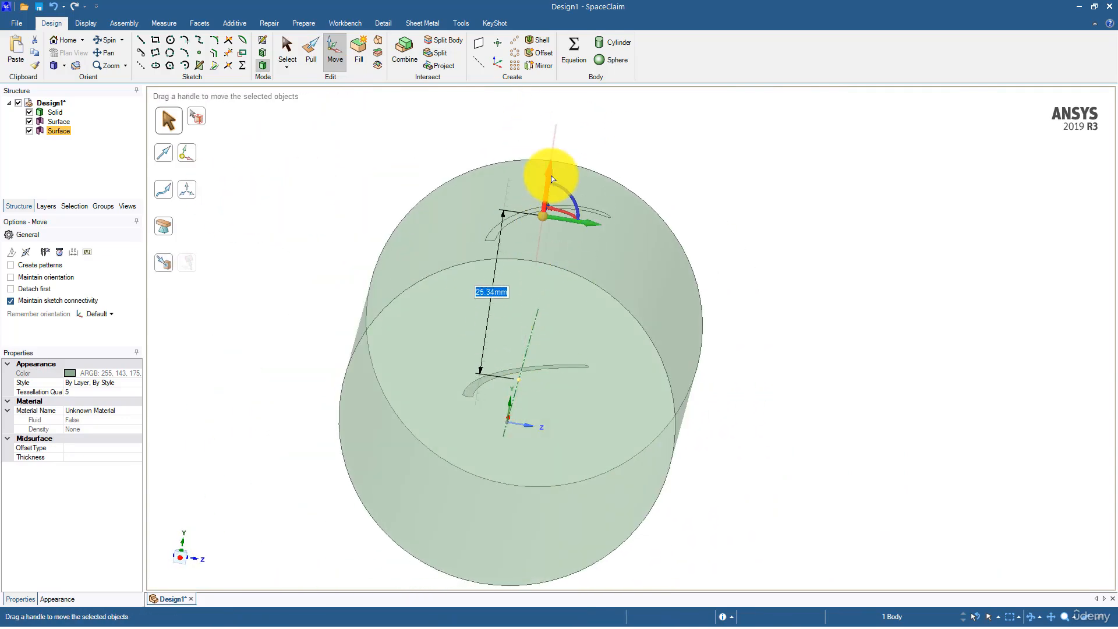
click(305, 175)
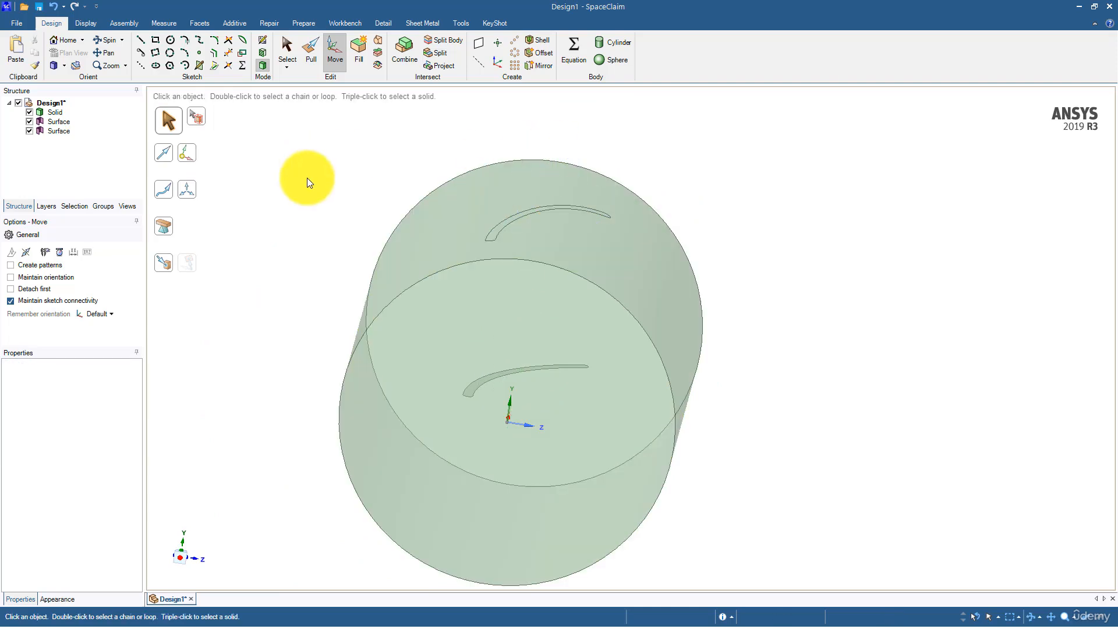
Rotate the raised blade surface 340° about the vertical Y axis.
scroll(308, 239, down, 4)
middle_drag(309, 240, 314, 316)
scroll(359, 313, up, 5)
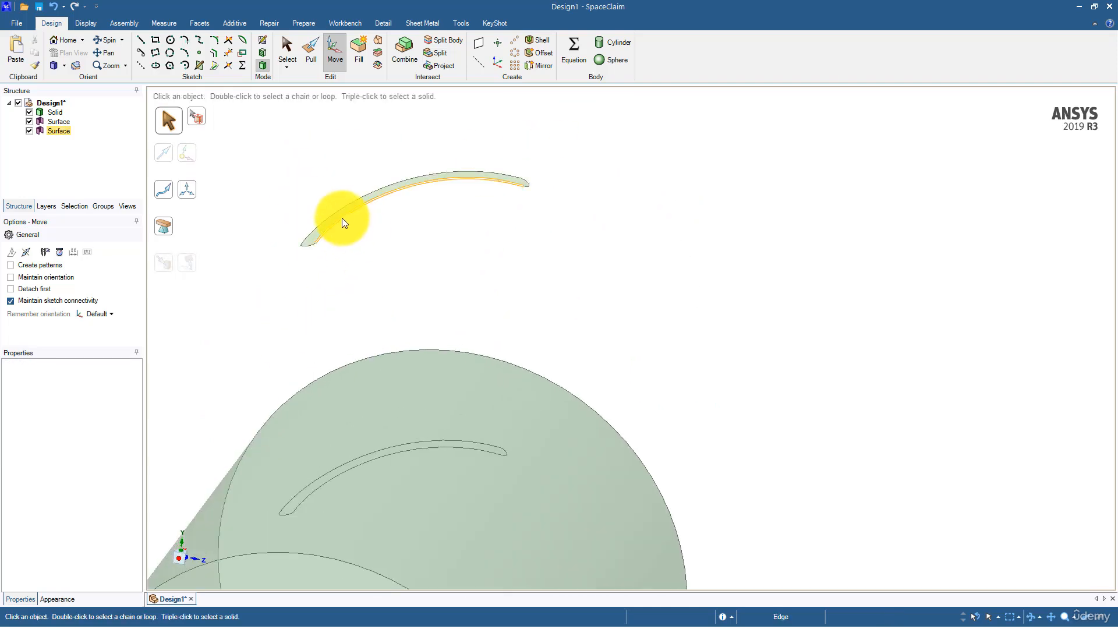
click(341, 214)
middle_drag(358, 233, 319, 274)
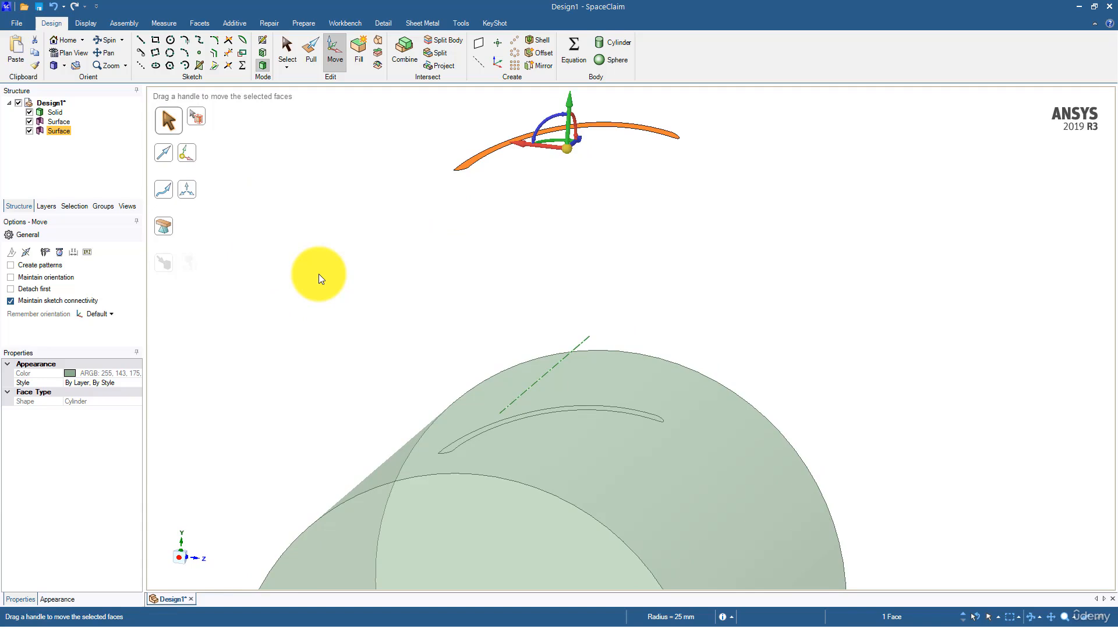
middle_drag(347, 268, 325, 312)
scroll(325, 312, up, 4)
middle_drag(575, 315, 481, 289)
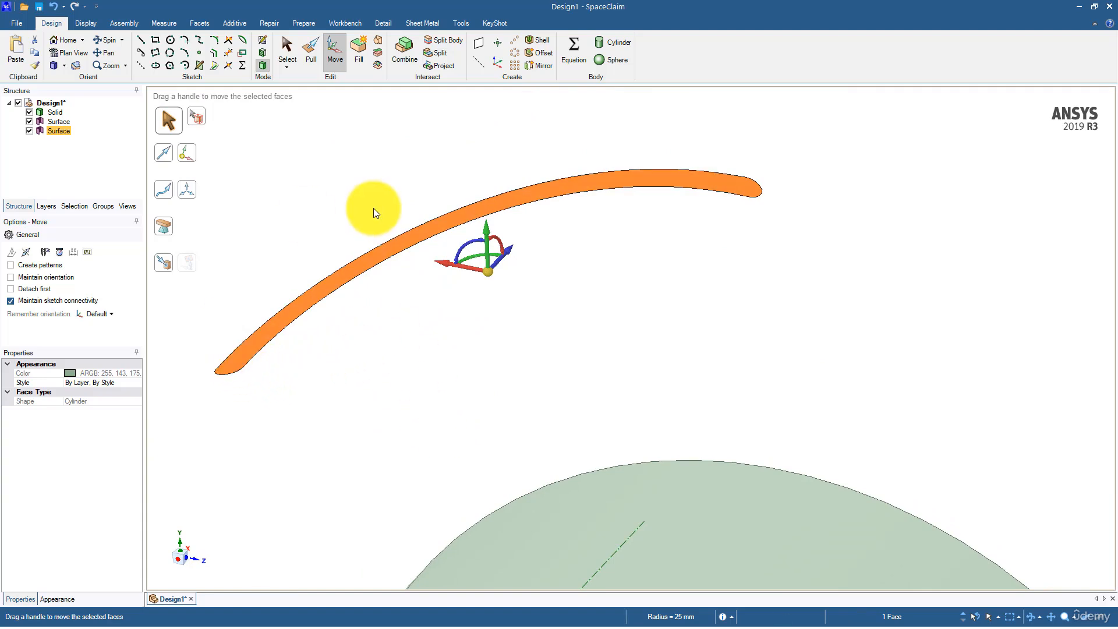
drag(462, 261, 482, 260)
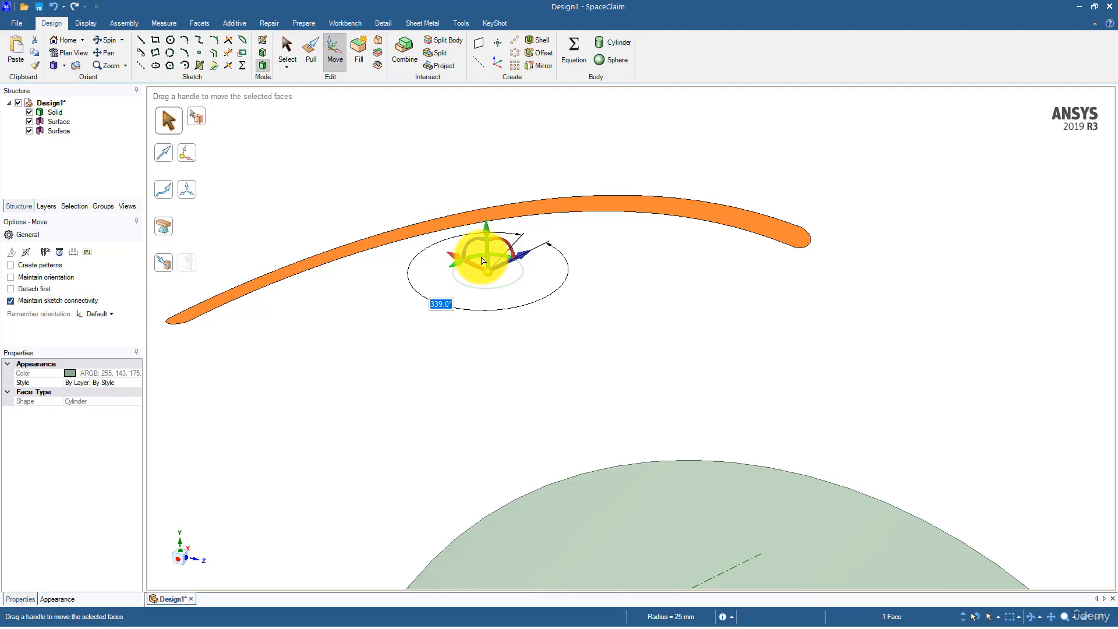
text(340)
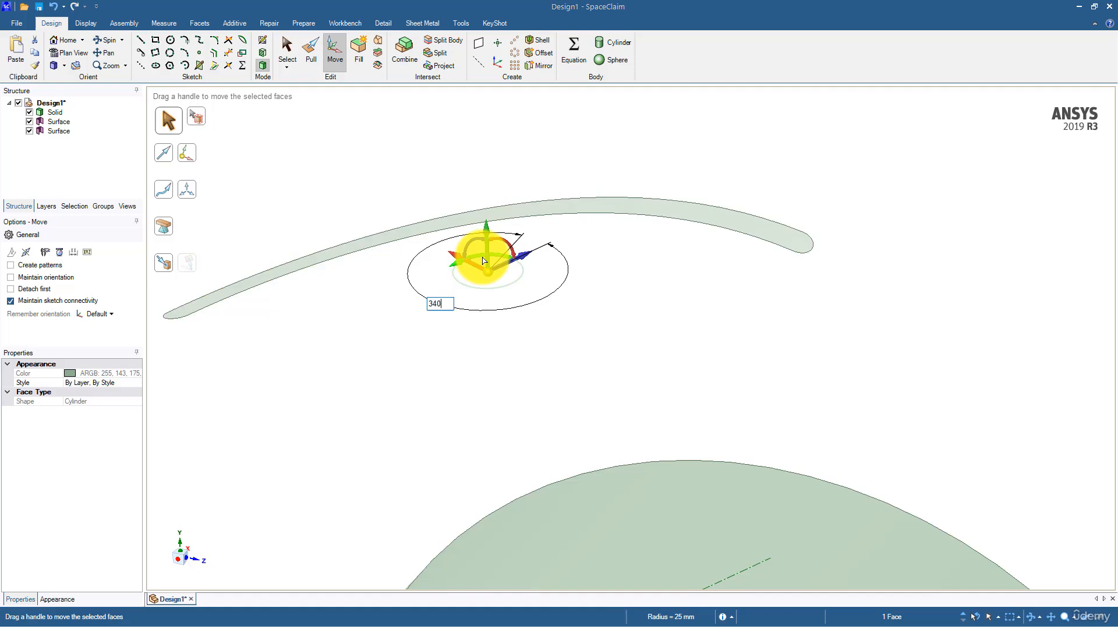
key(Return)
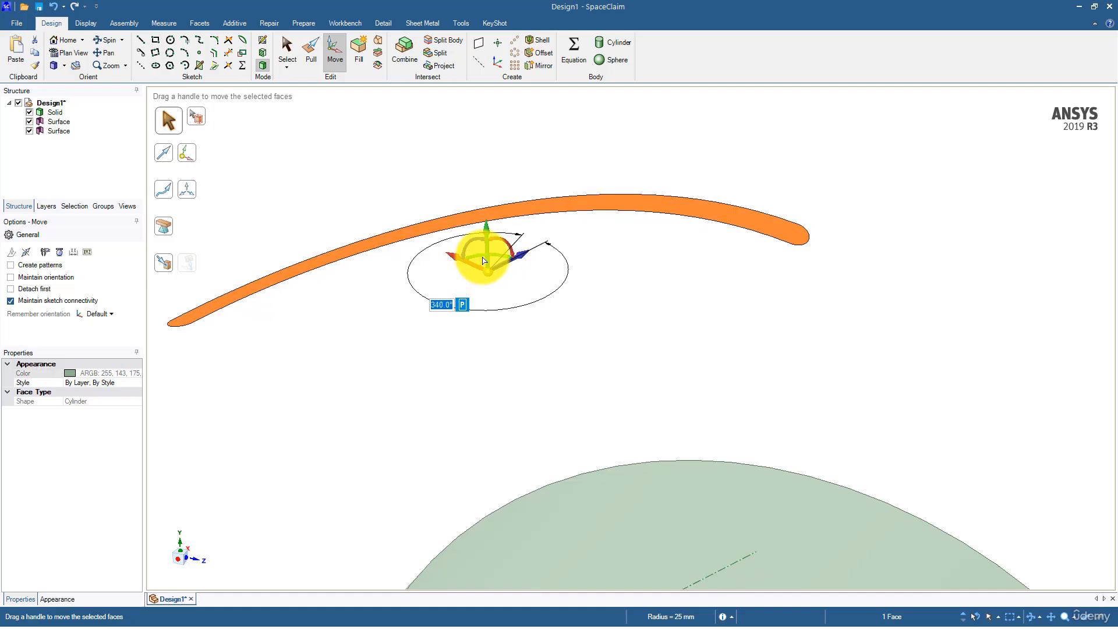
click(363, 303)
middle_drag(358, 307, 519, 220)
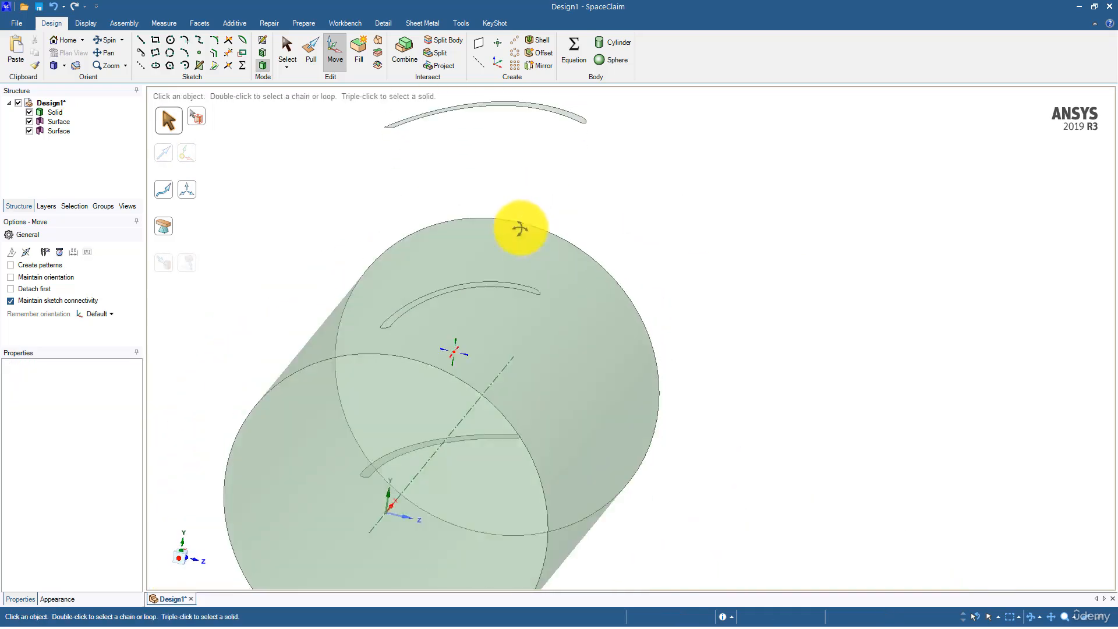
Undo the rotation of the raised blade surface.
click(55, 6)
scroll(332, 242, down, 4)
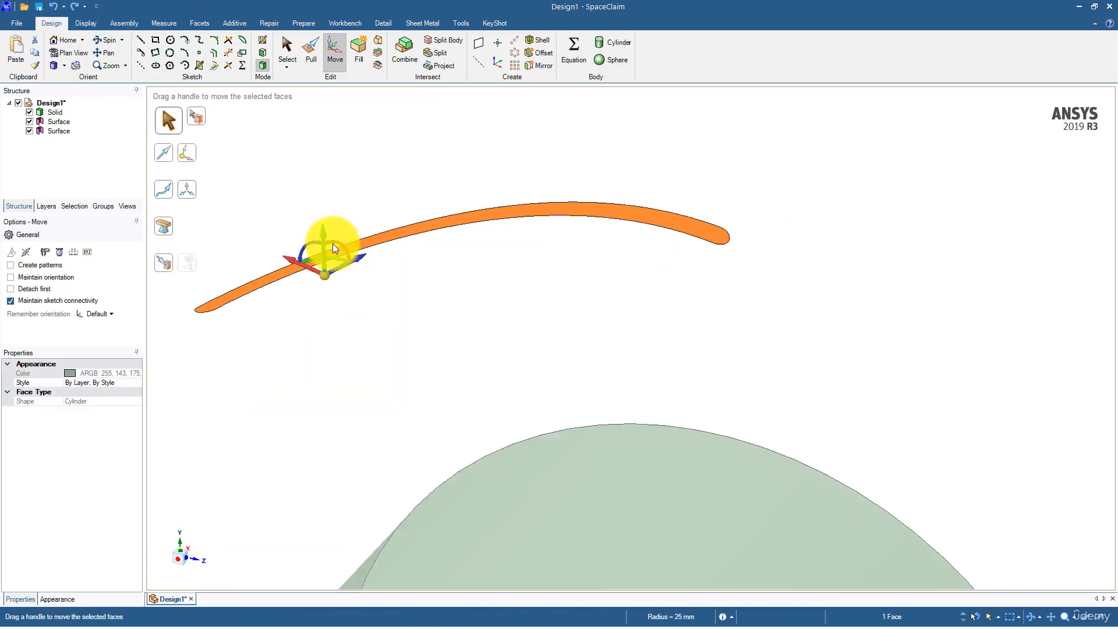
middle_drag(330, 235, 319, 219)
click(449, 180)
middle_drag(449, 180, 413, 186)
click(53, 6)
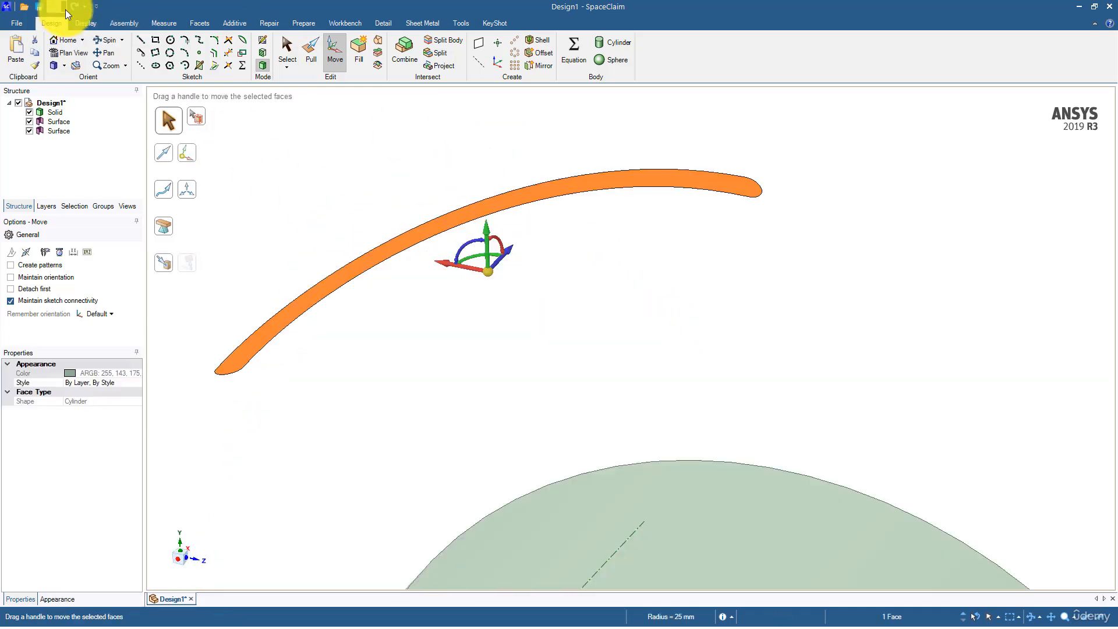
Hide the original flat blade surface and rotate the raised blade copy 340° about the vertical Y axis.
click(30, 122)
click(533, 194)
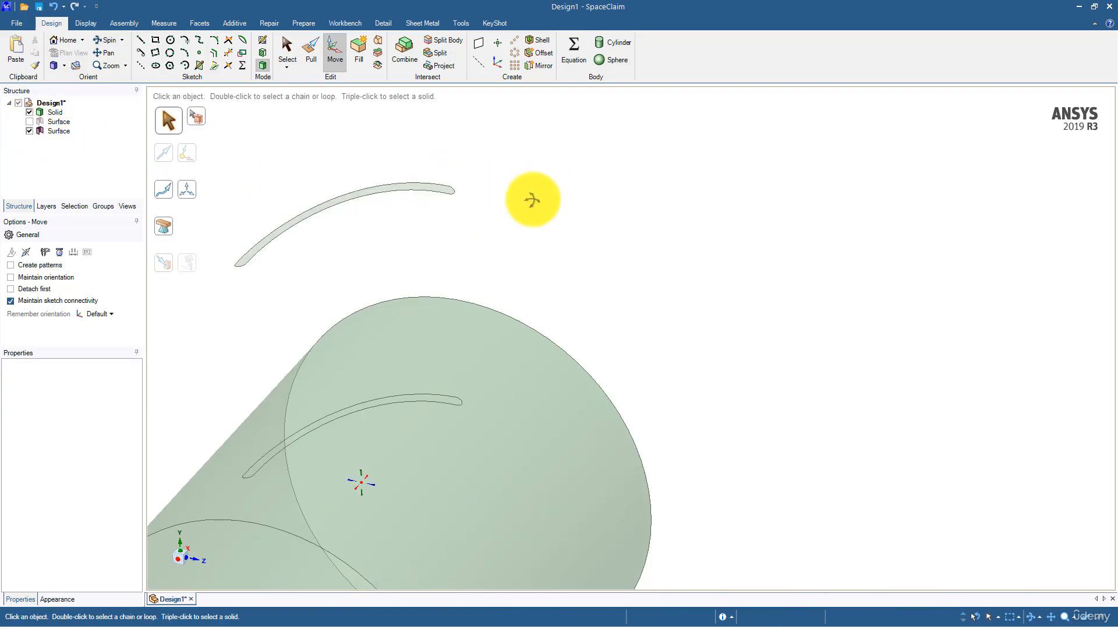
click(278, 259)
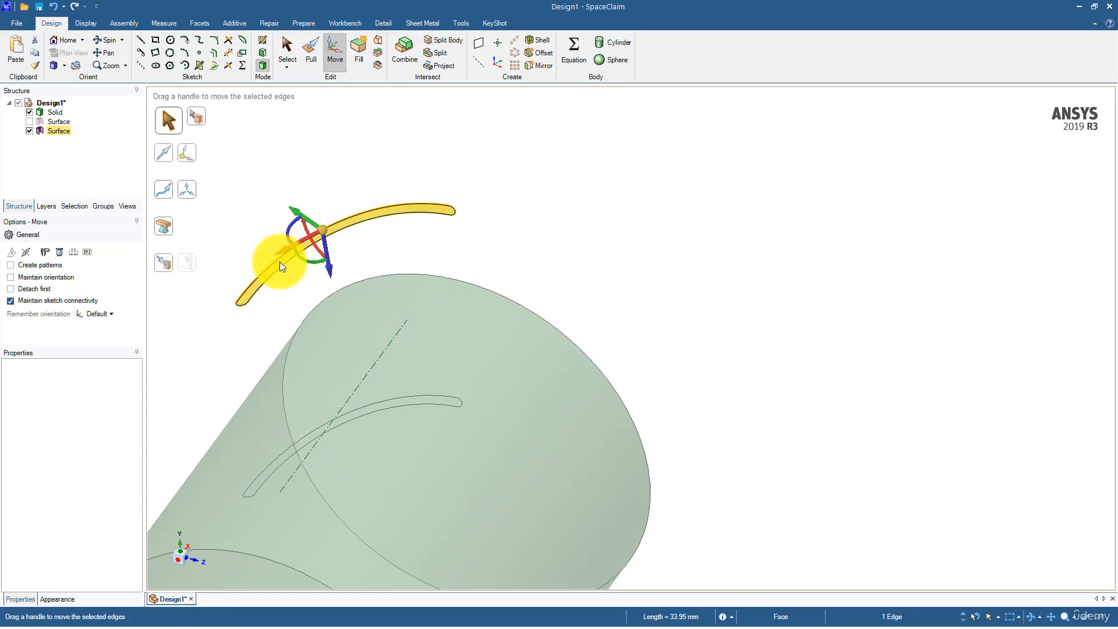
click(280, 261)
middle_drag(280, 262, 470, 257)
drag(470, 258, 478, 258)
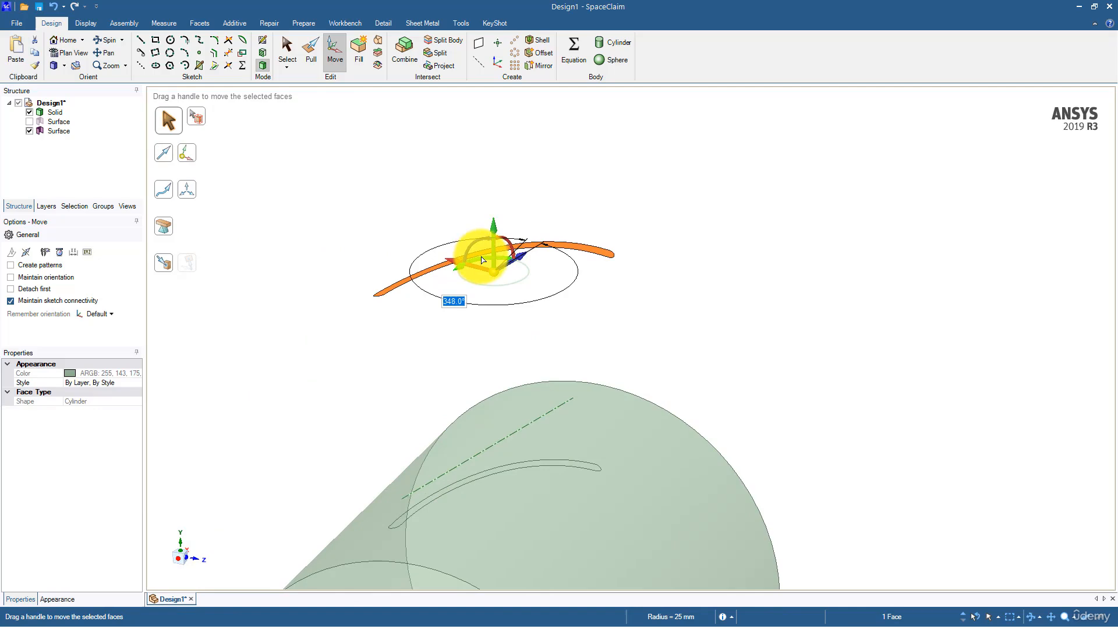
text(340)
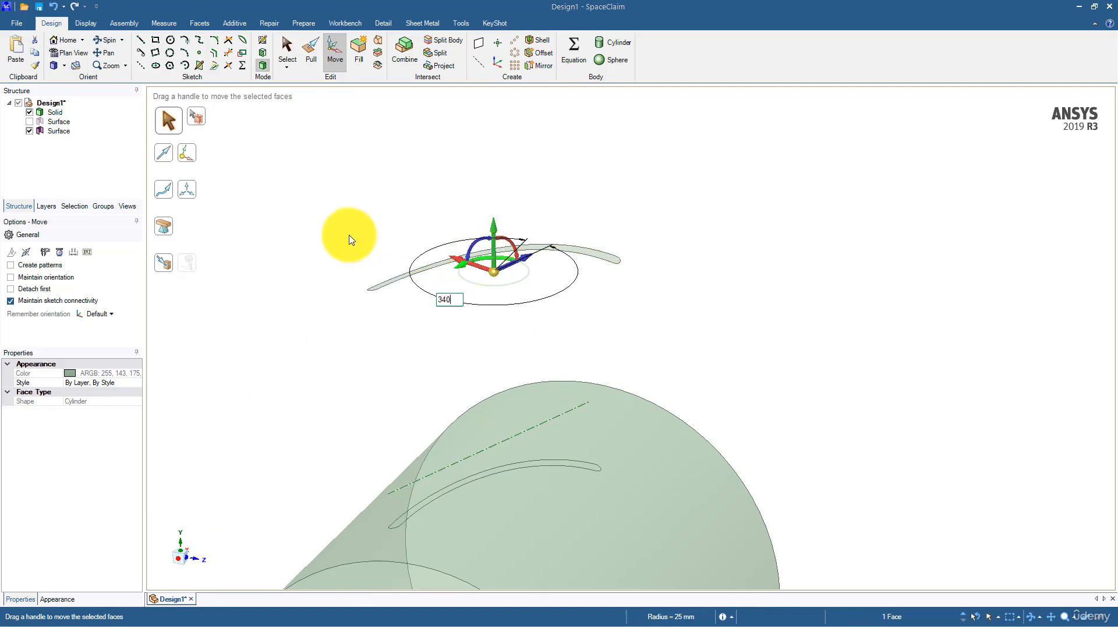
key(Return)
click(302, 218)
middle_drag(302, 218, 304, 239)
Blend the blade face on the cylinder with the raised, rotated blade surface to form a solid twisted blade.
middle_drag(433, 263, 390, 239)
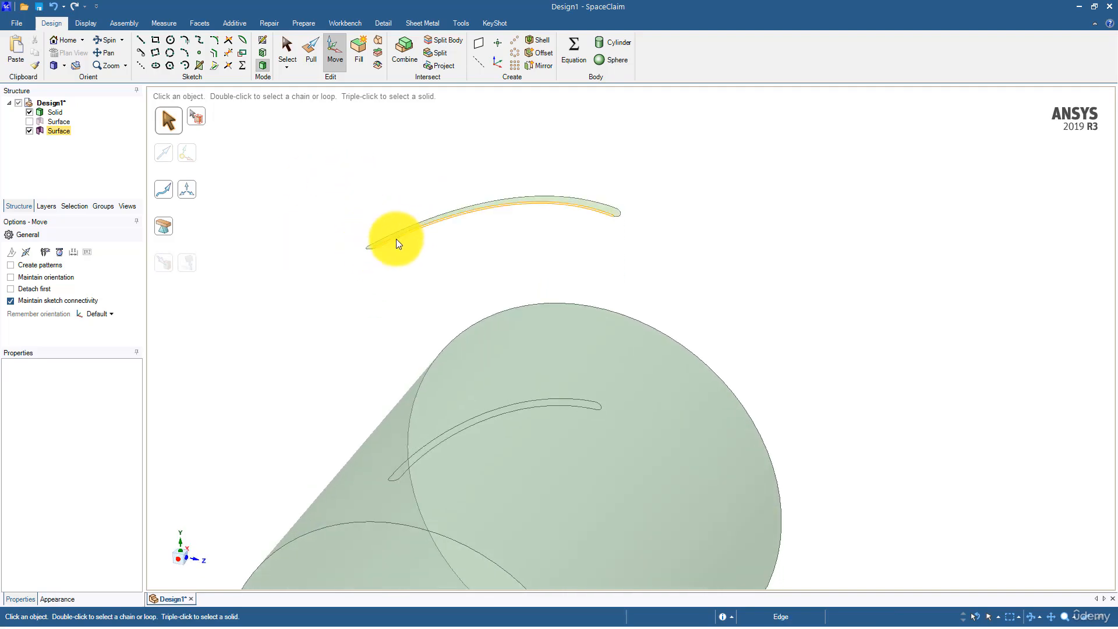
click(409, 465)
click(406, 464)
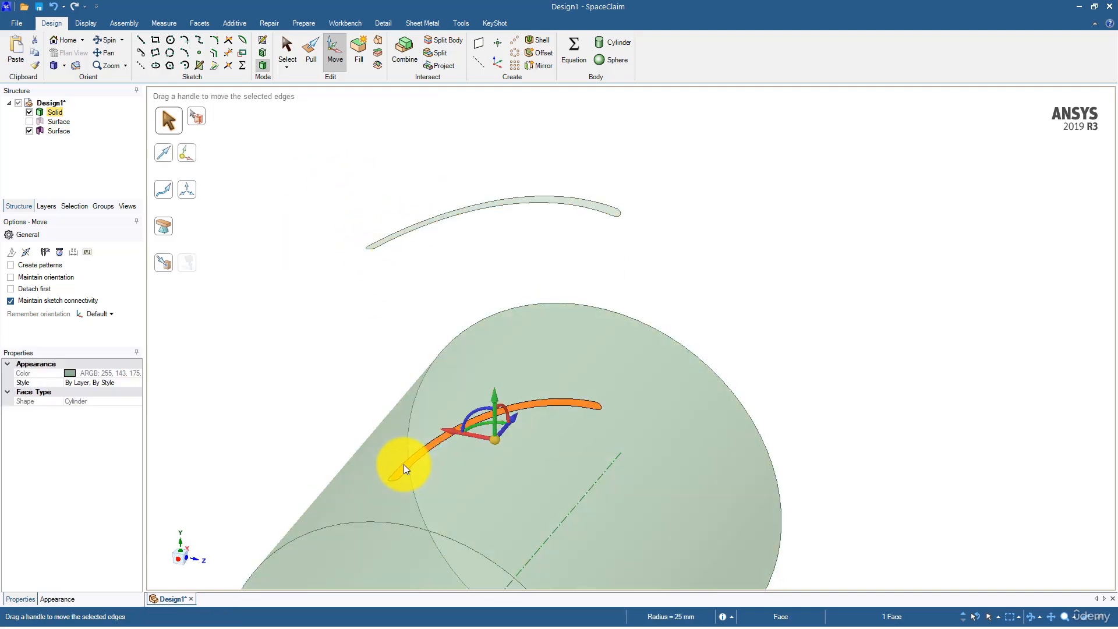
scroll(394, 304, up, 3)
ctrl+click(351, 126)
scroll(375, 222, down, 4)
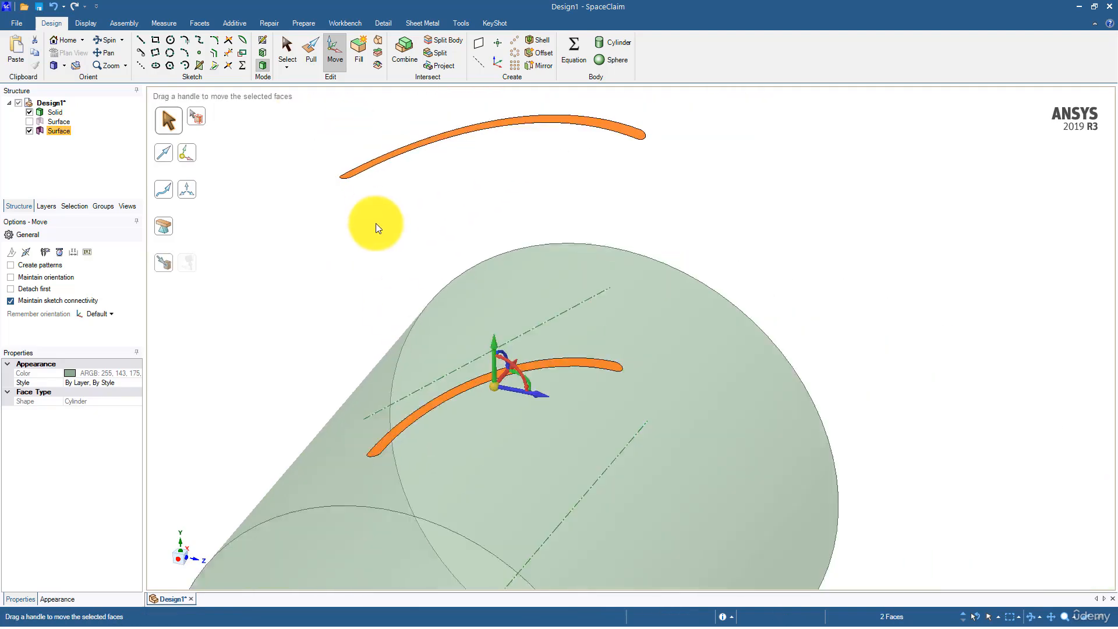
click(379, 40)
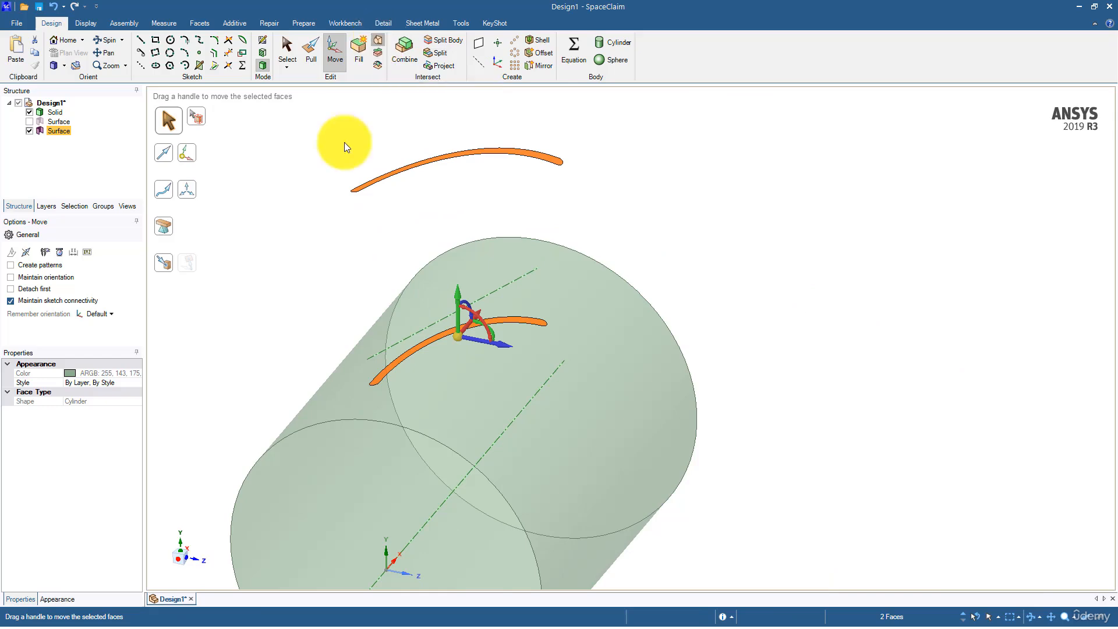
middle_drag(281, 243, 252, 256)
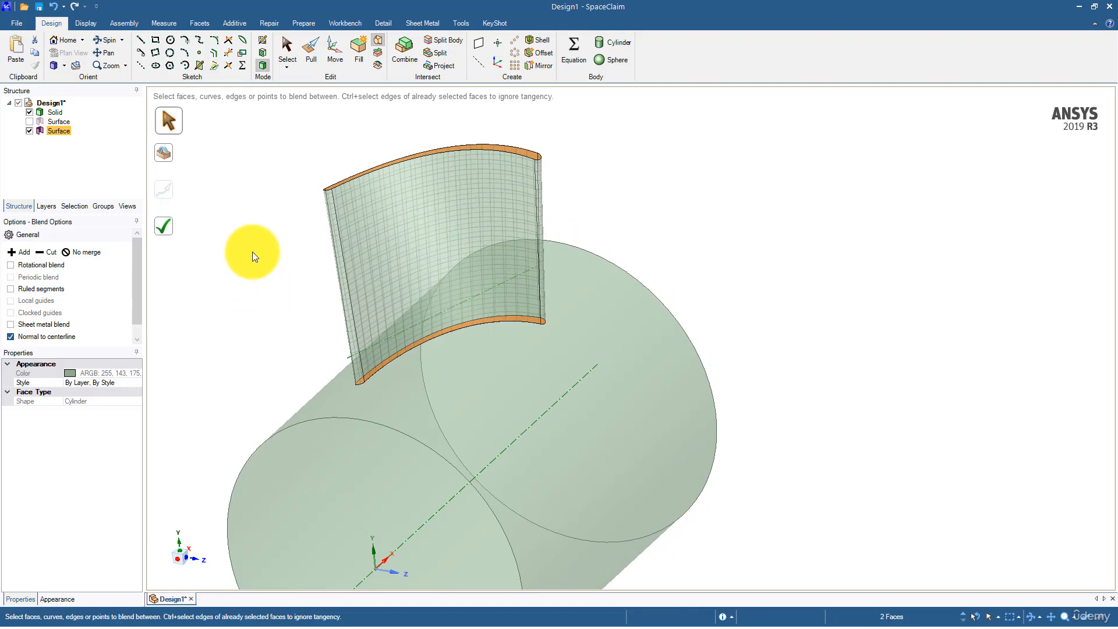
click(168, 228)
Examine the blended blade from several sides and check whether it forms one body with the cylinder.
middle_drag(258, 247, 383, 236)
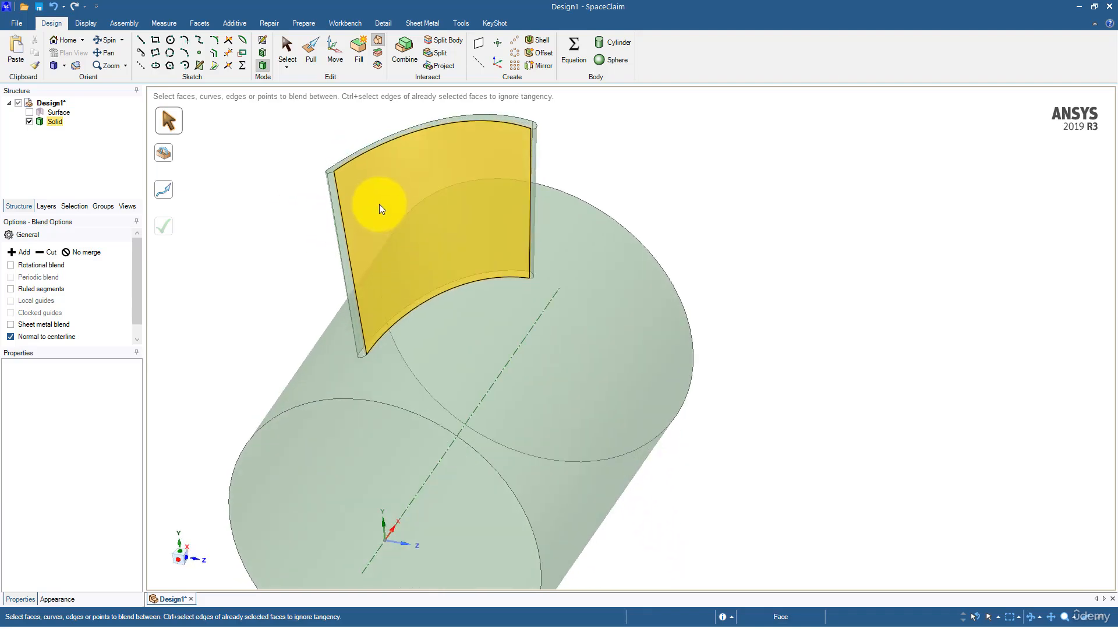
middle_drag(379, 203, 386, 211)
click(397, 204)
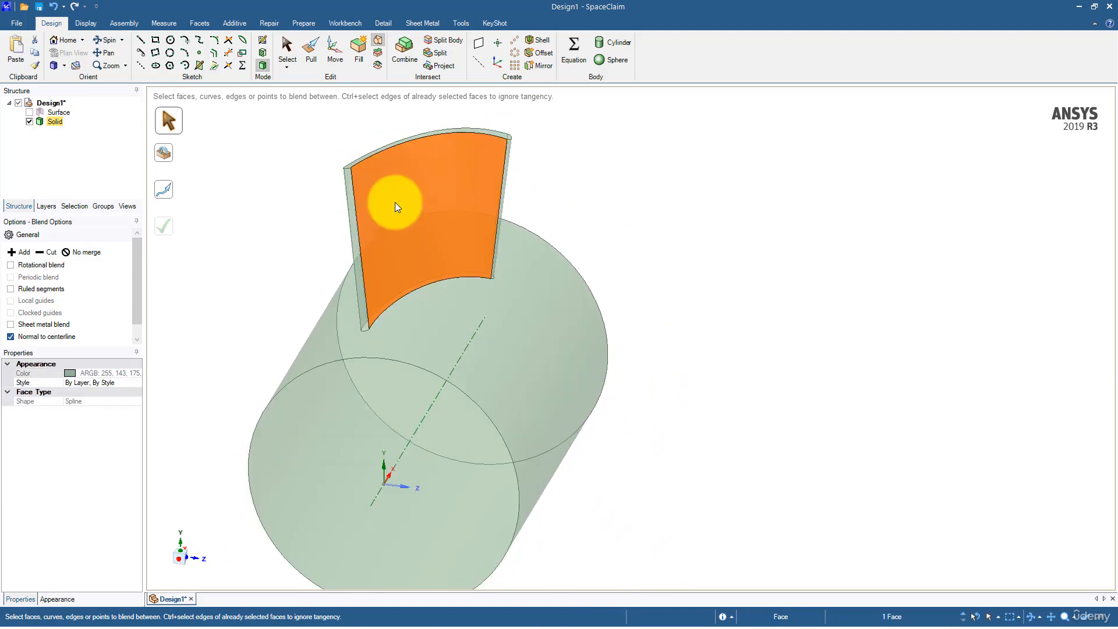
double_click(387, 205)
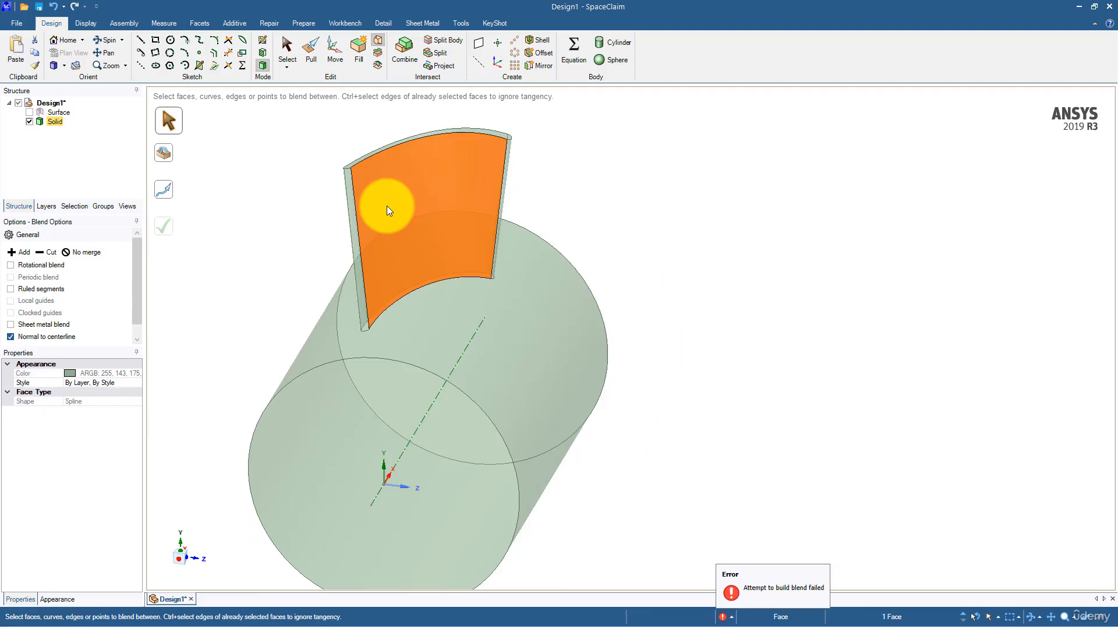
click(252, 240)
click(282, 45)
triple_click(413, 219)
middle_drag(414, 219, 495, 326)
click(264, 218)
middle_drag(264, 217, 282, 227)
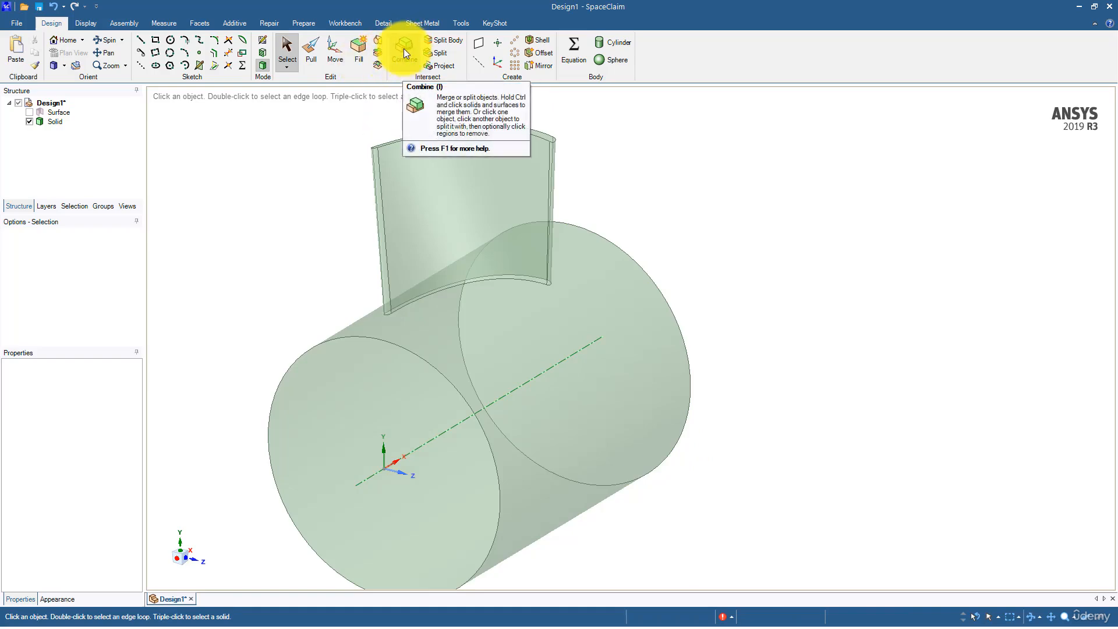
Split the merged solid with the cylinder's curved face as cutter, separating the blade from the cylinder and keeping both.
click(442, 42)
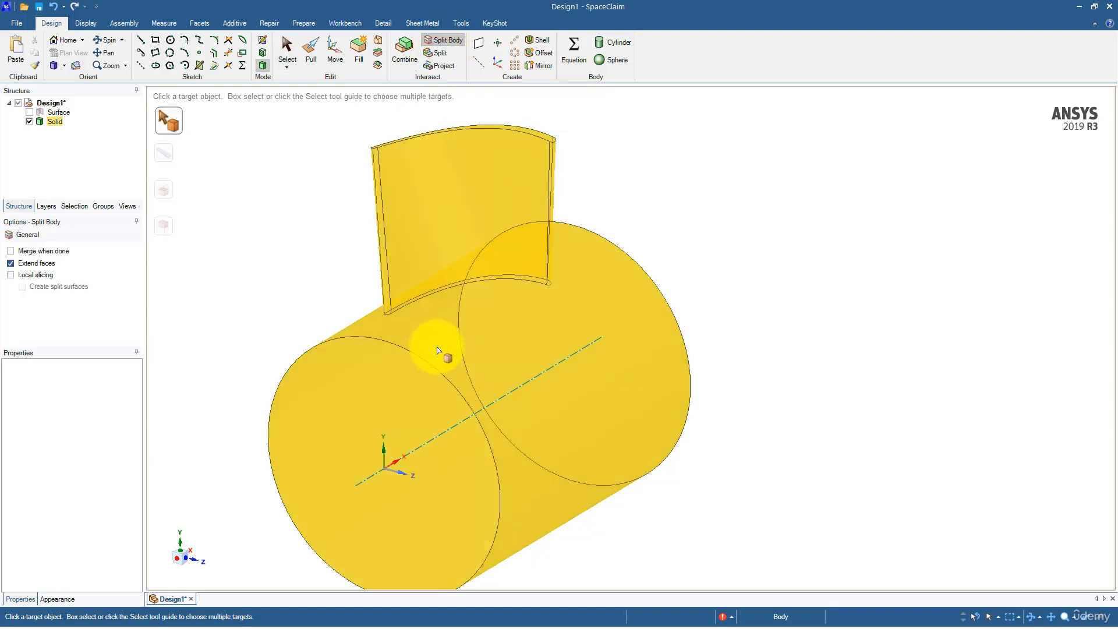
click(488, 346)
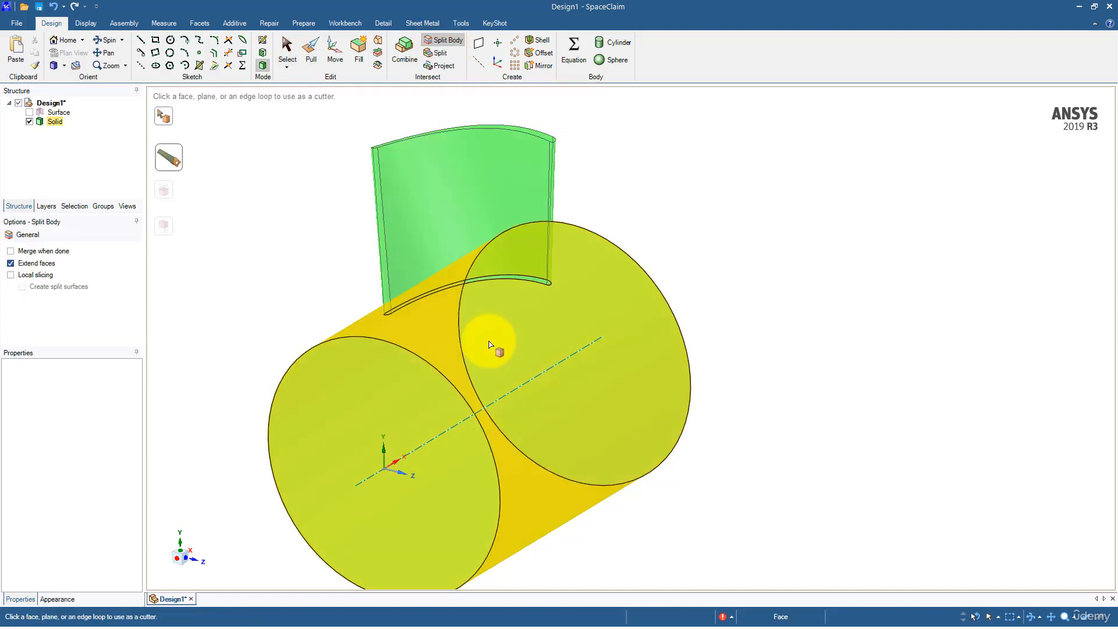
click(423, 340)
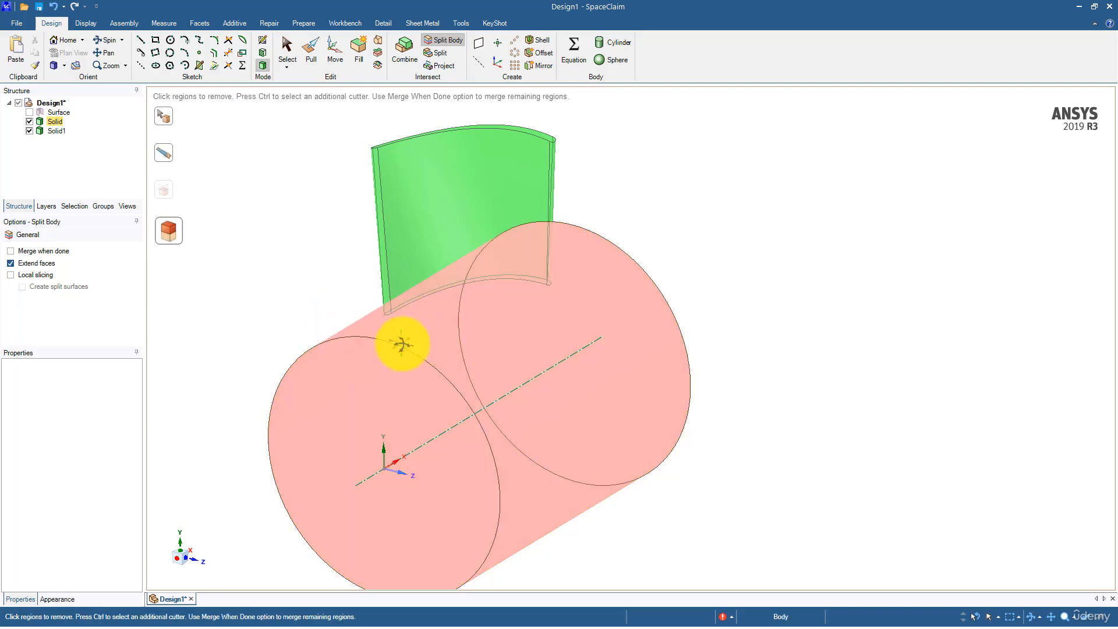
middle_drag(407, 342, 359, 198)
click(269, 236)
middle_drag(270, 236, 252, 225)
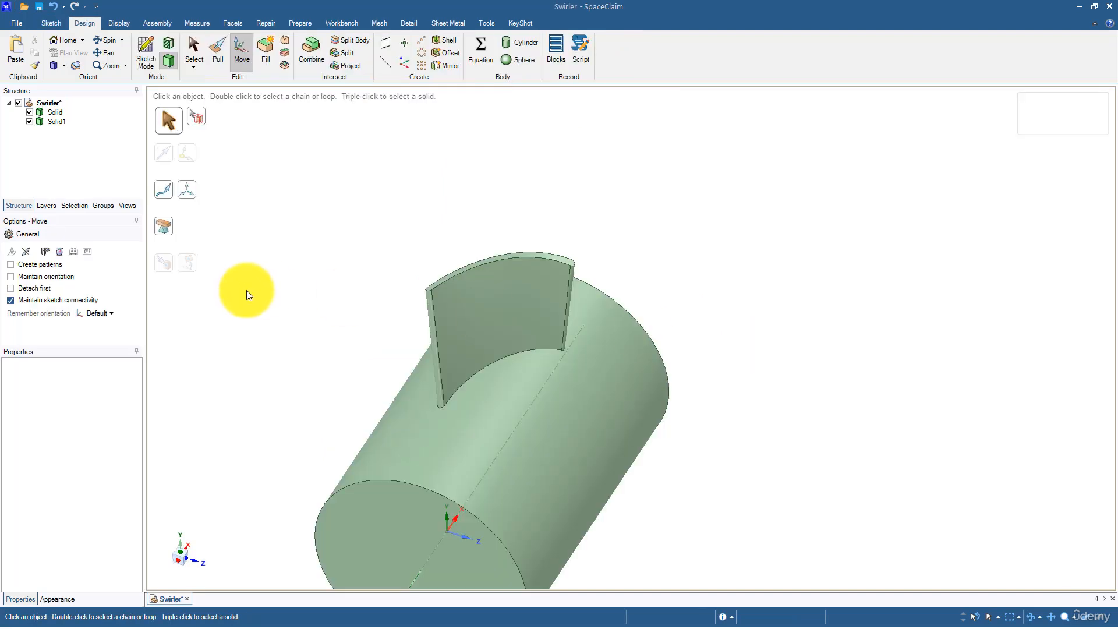
middle_drag(247, 294, 392, 263)
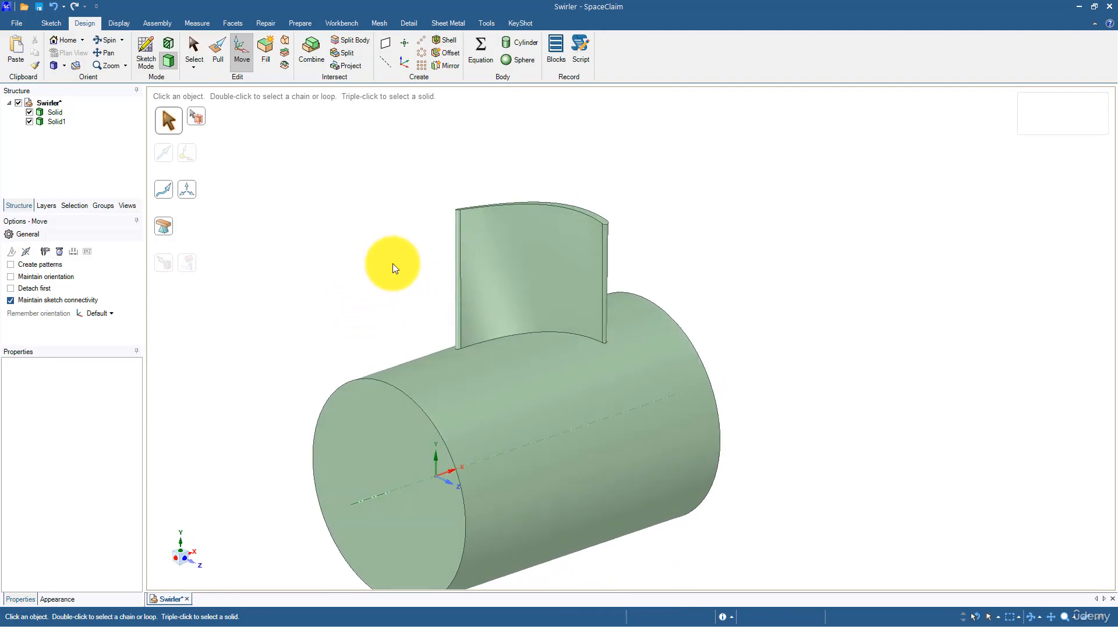
click(495, 245)
click(338, 240)
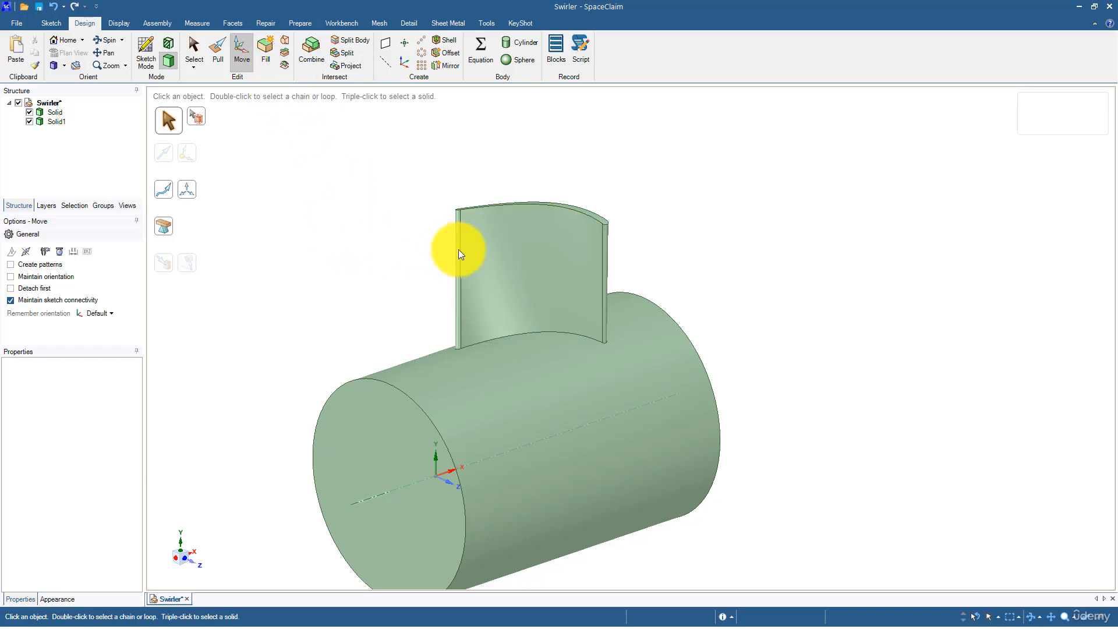
click(486, 250)
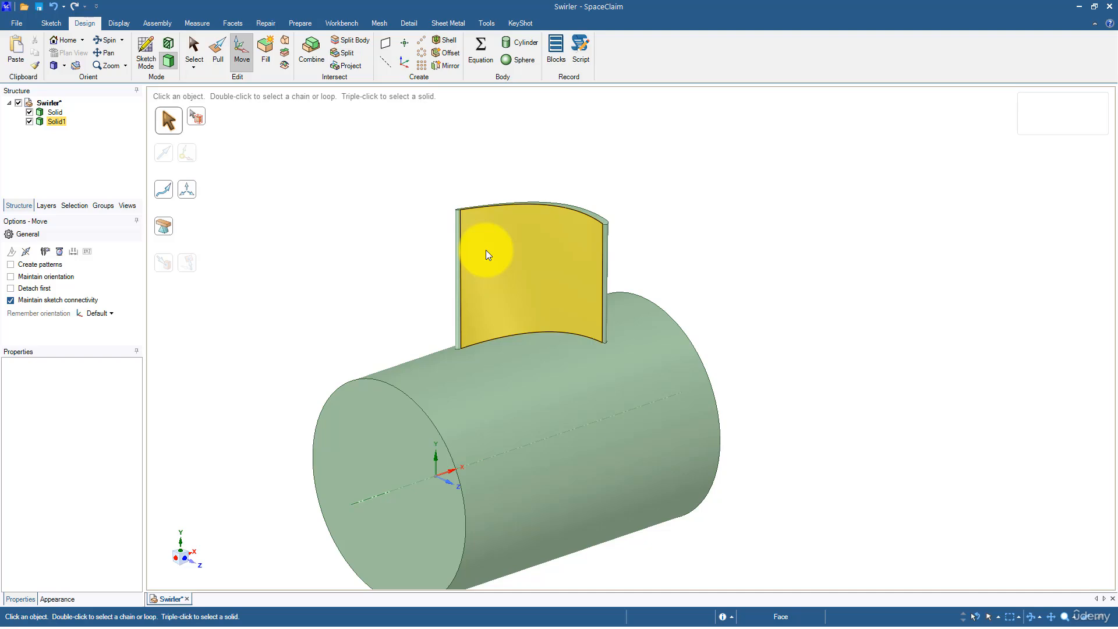
click(430, 266)
mouse_move(428, 264)
middle_down()
mouse_move(431, 302)
mouse_move(428, 252)
middle_up()
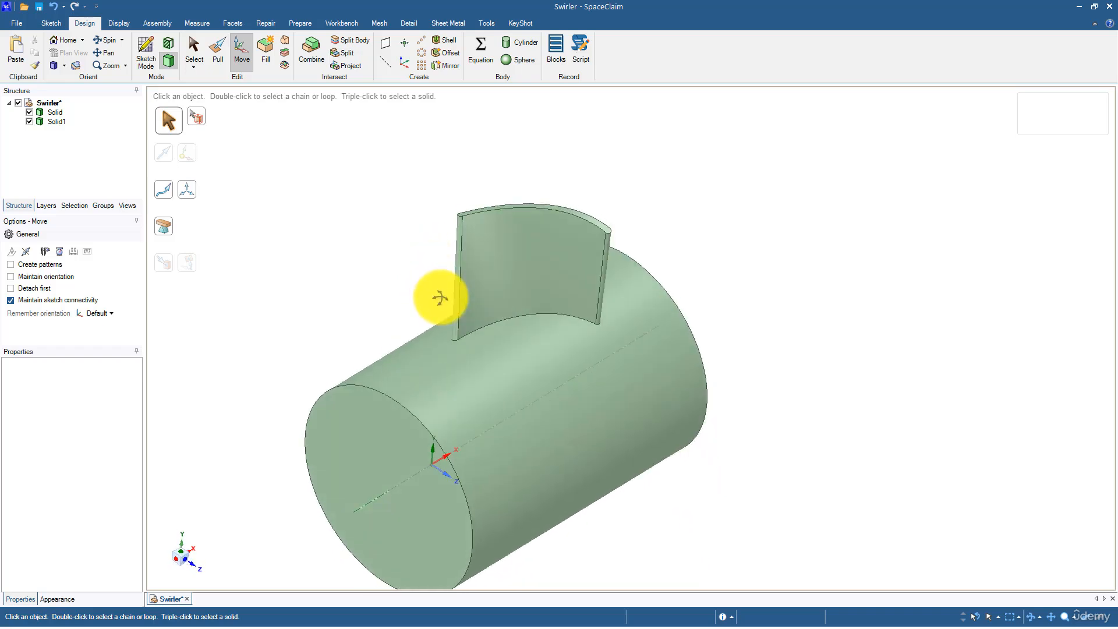
scroll(452, 299, up, 5)
click(497, 289)
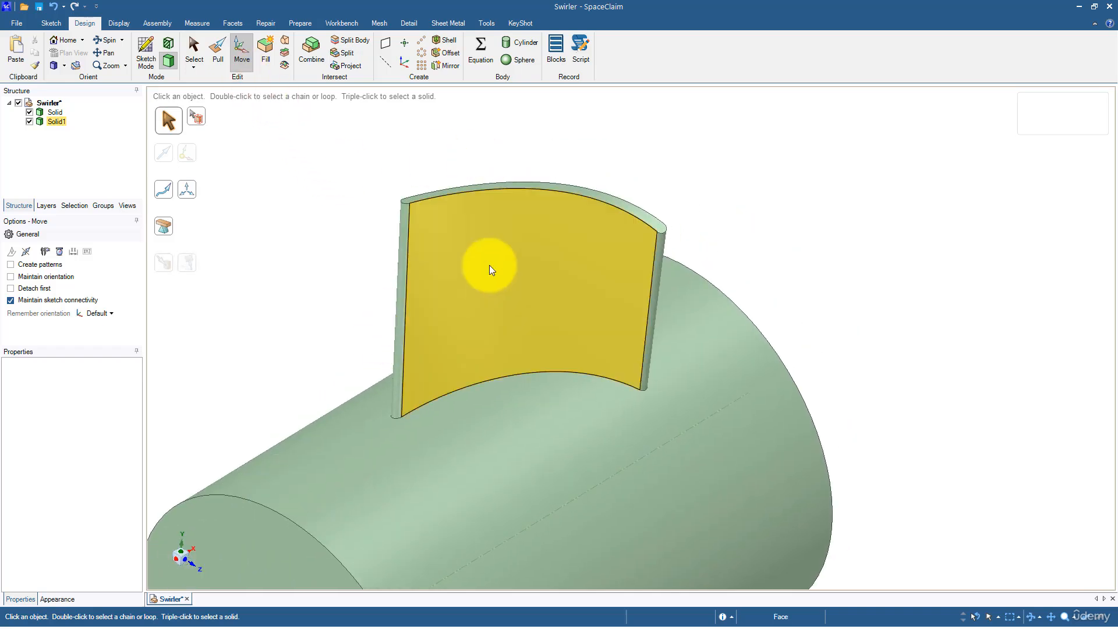
click(449, 249)
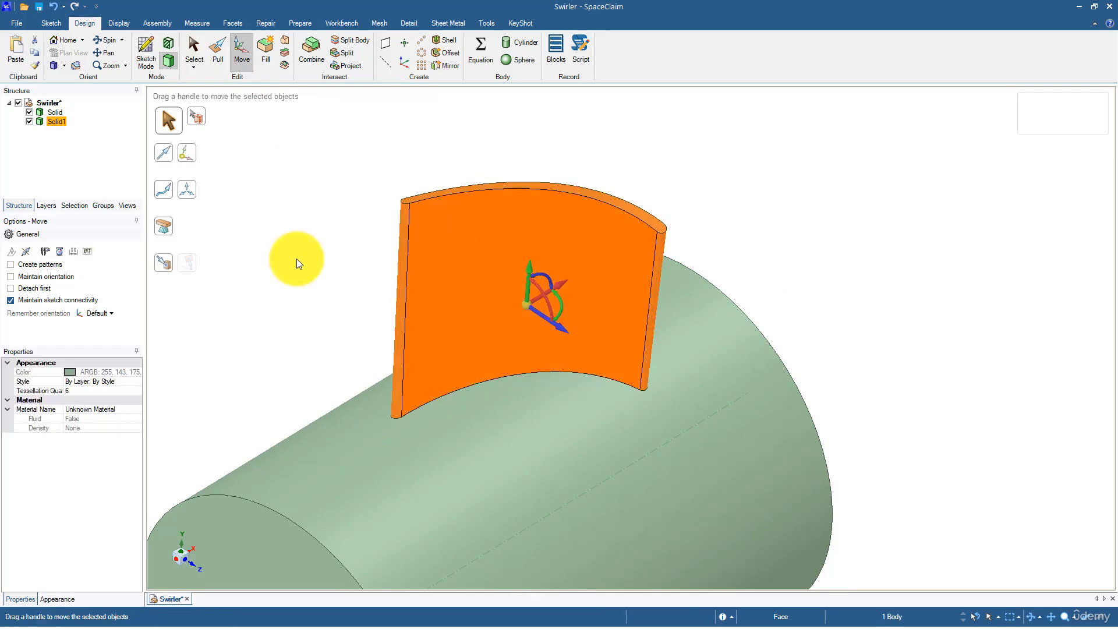
click(296, 258)
Select the whole blade body for moving and anchor the move handle on the cylinder's axis.
triple_click(462, 260)
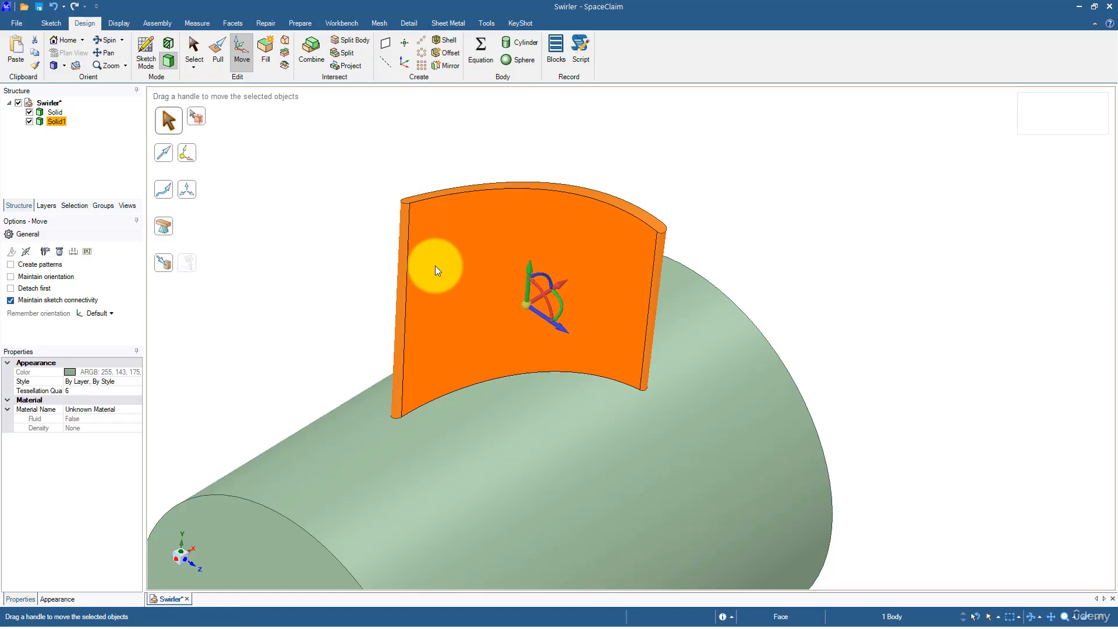
ctrl+middle_drag(452, 289, 477, 241)
ctrl+middle_drag(438, 297, 467, 232)
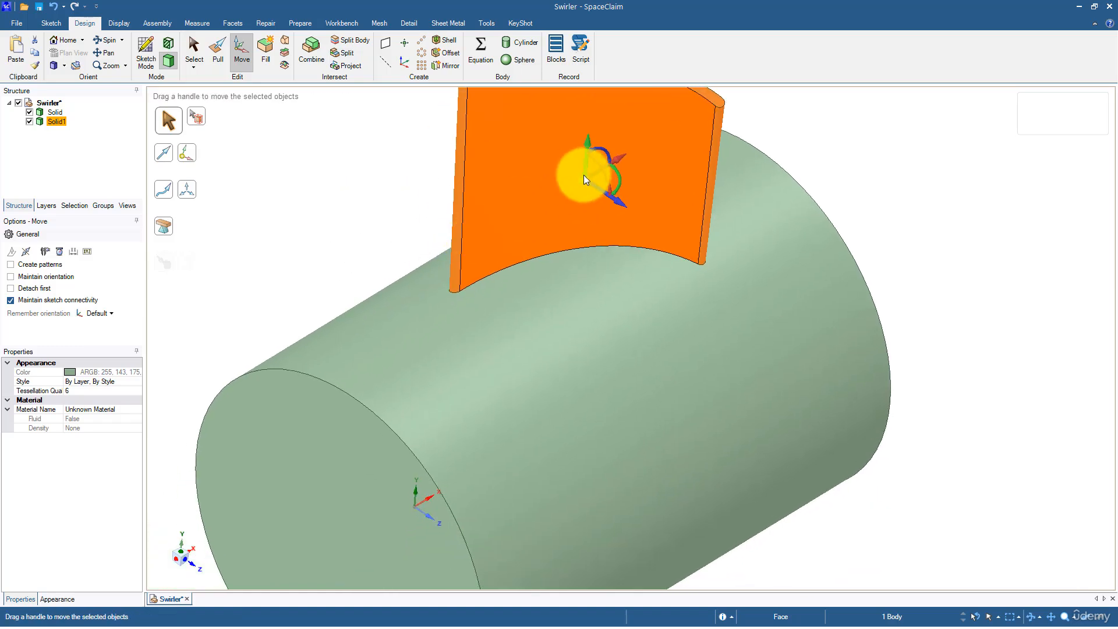
middle_drag(581, 190, 560, 220)
scroll(558, 215, down, 4)
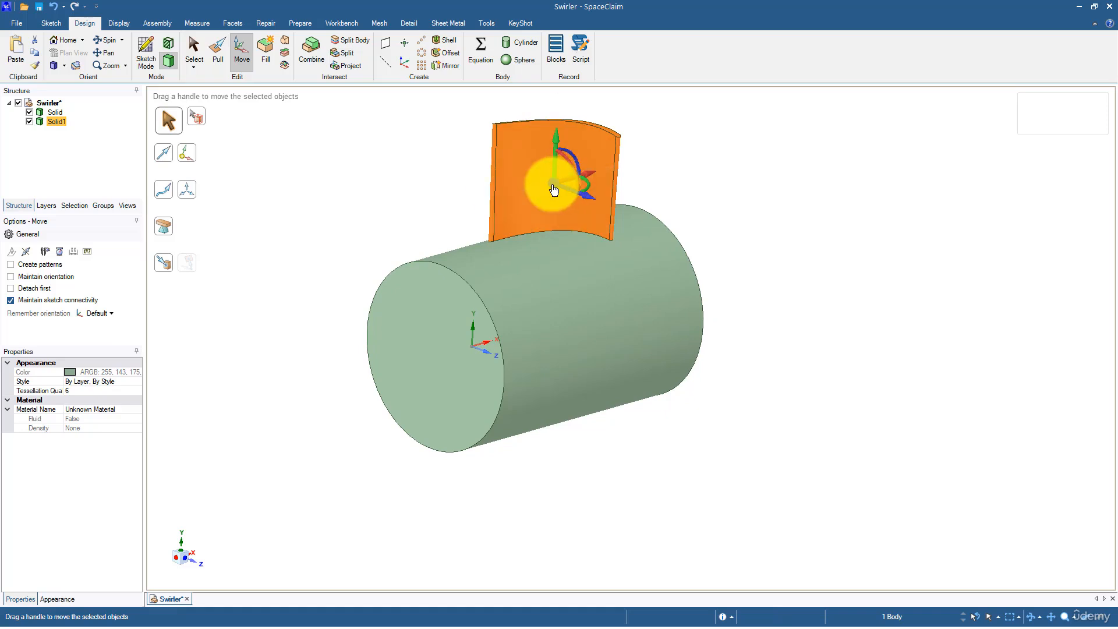
drag(553, 190, 432, 364)
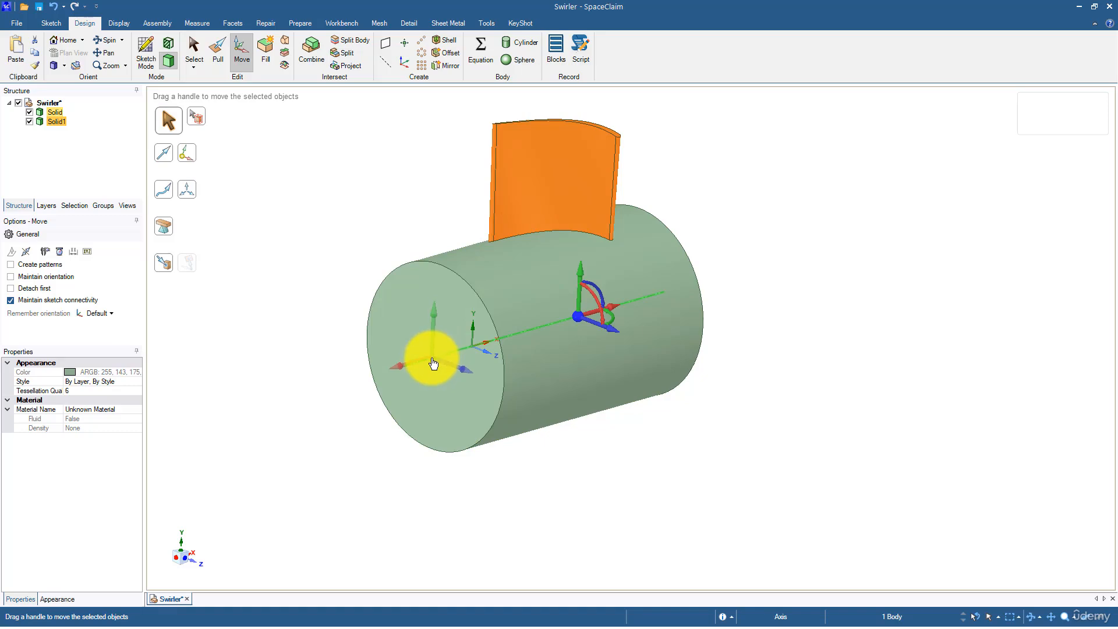
middle_drag(357, 369, 432, 379)
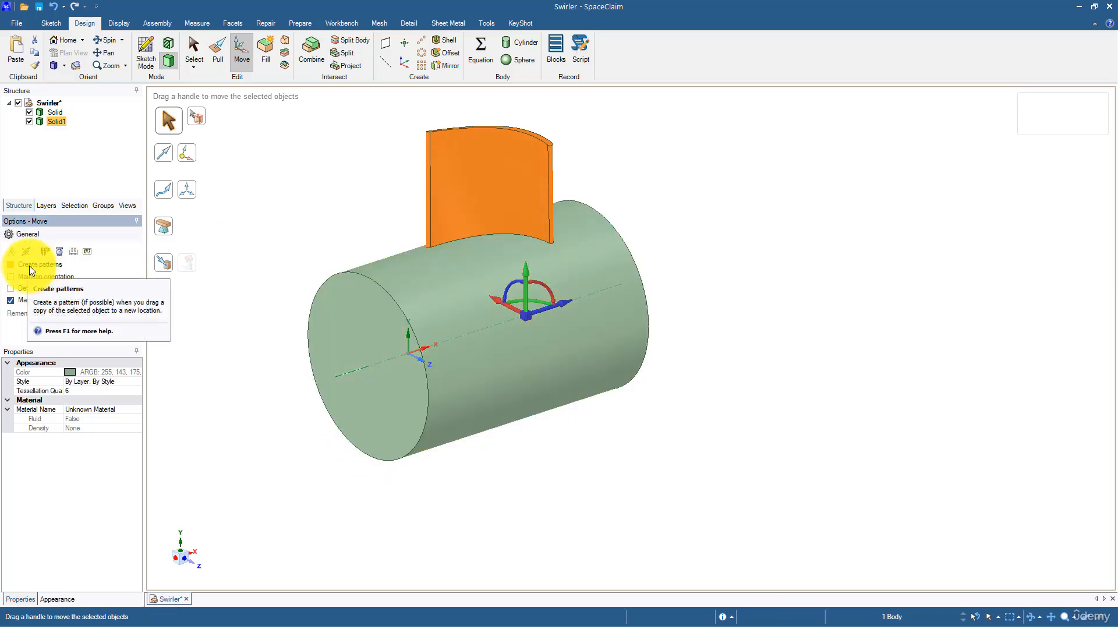
Rotate the blade about the cylinder's axis with pattern creation enabled, making a circular pattern of 8 blades spaced 45° apart.
click(27, 265)
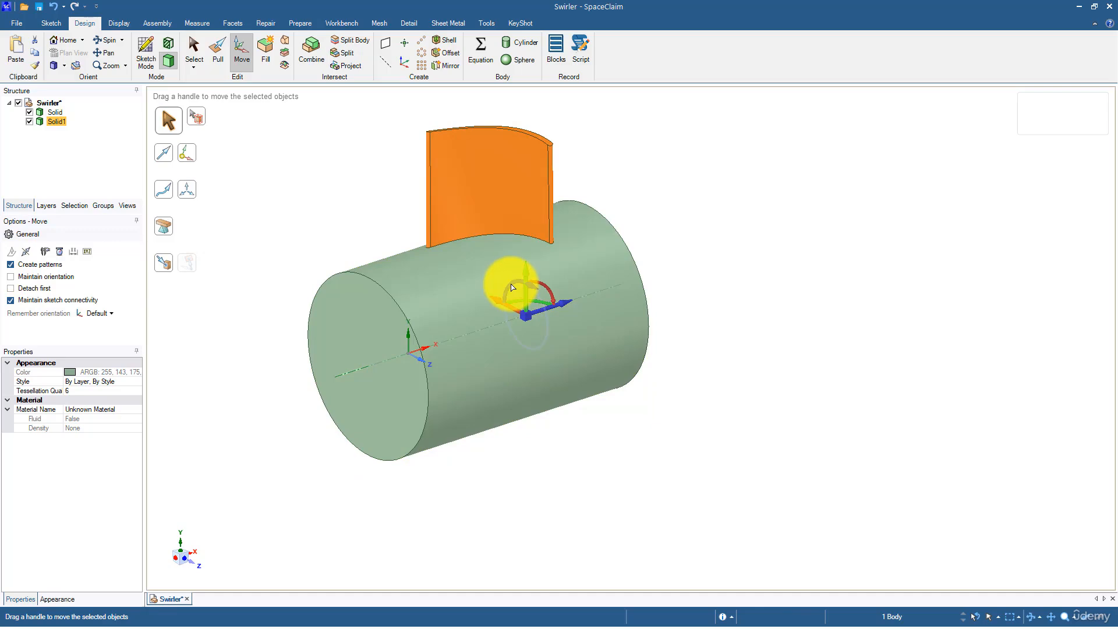
drag(512, 287, 528, 301)
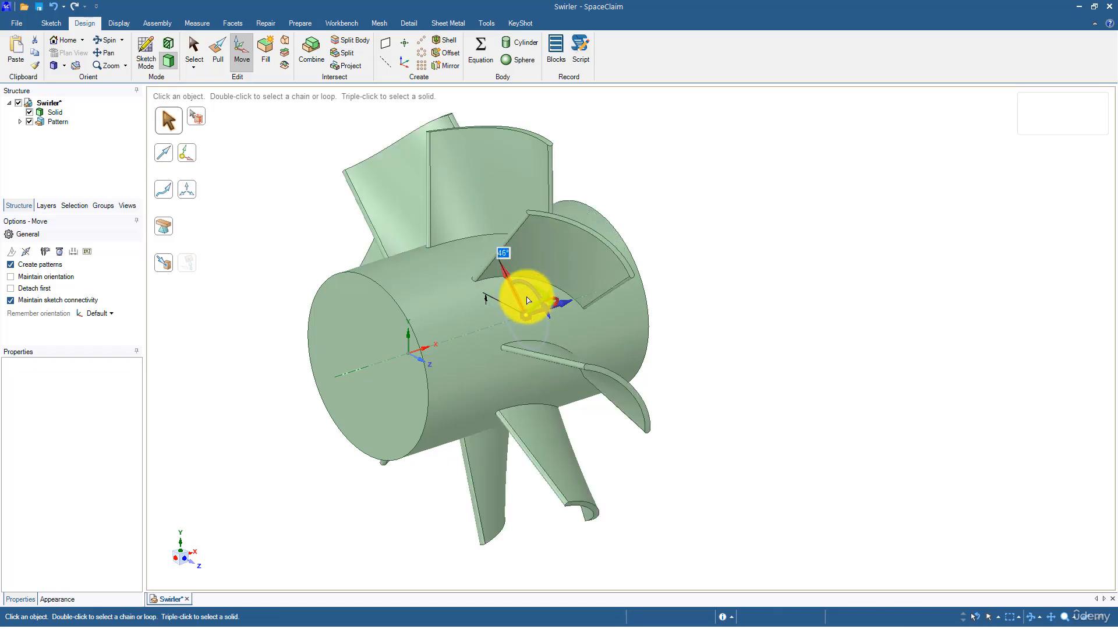
drag(528, 301, 526, 296)
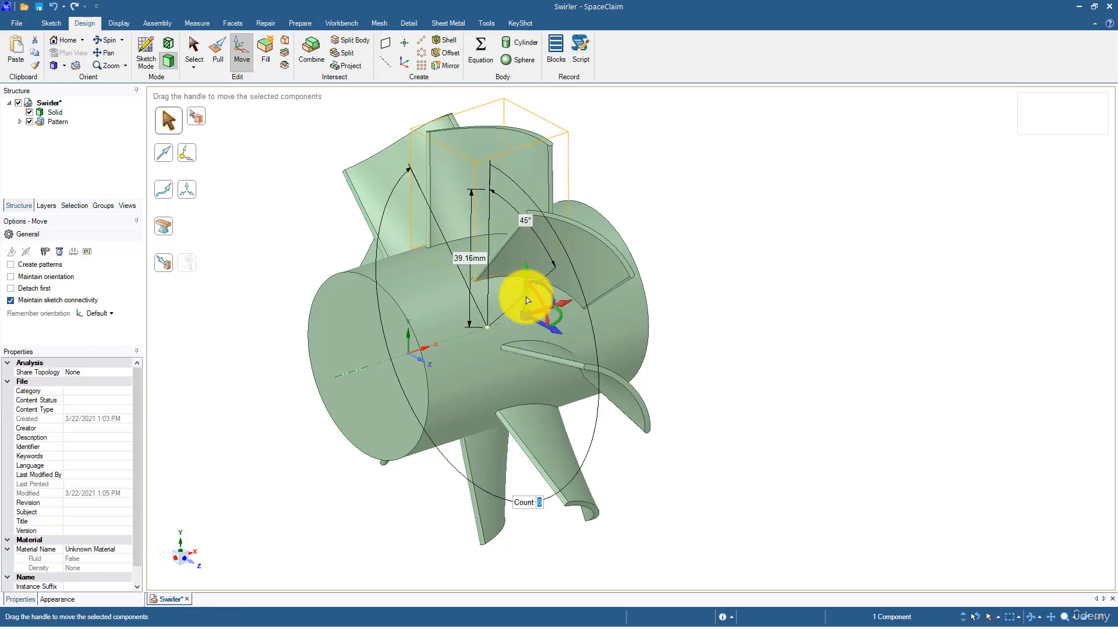
Examine the circular blade pattern and the cylinder from several sides.
middle_drag(697, 262, 609, 285)
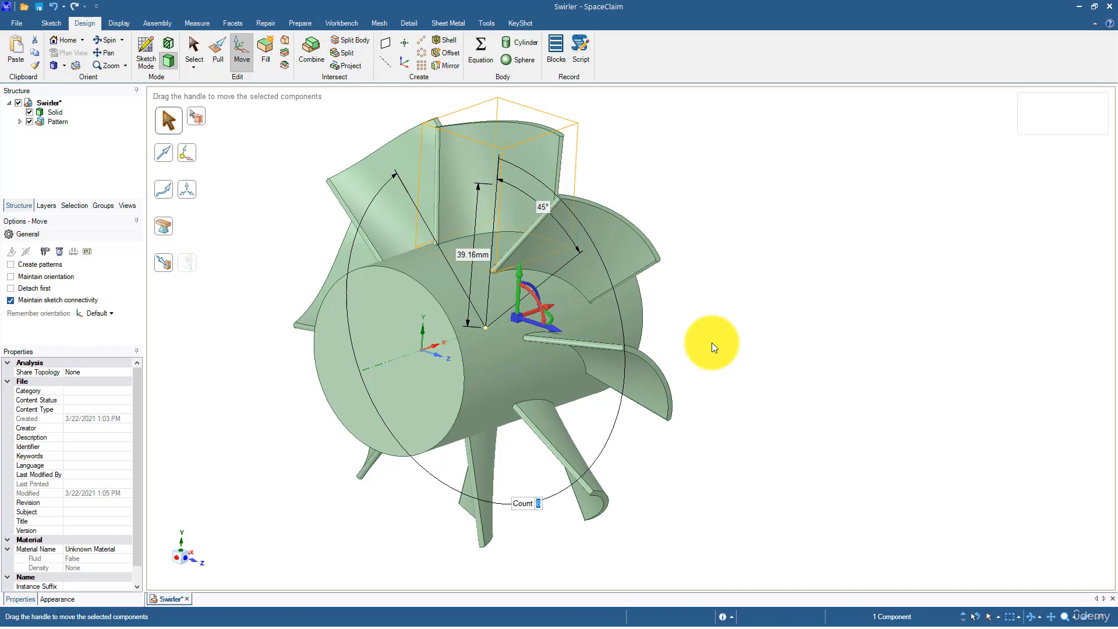
click(763, 314)
middle_drag(763, 314, 633, 283)
click(581, 307)
click(414, 289)
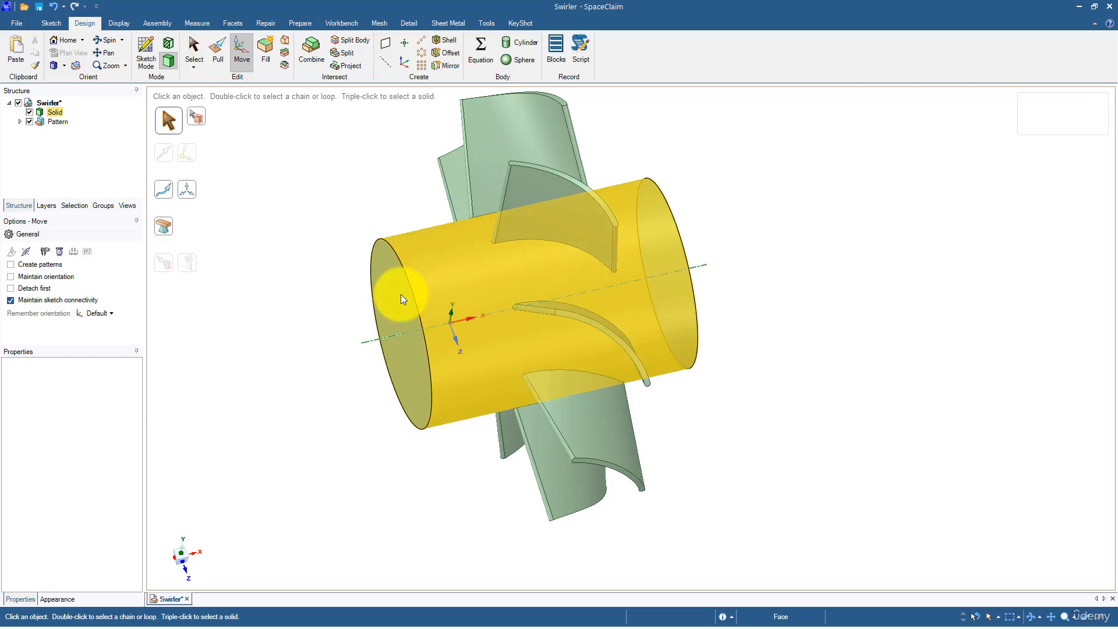
middle_drag(414, 295, 491, 284)
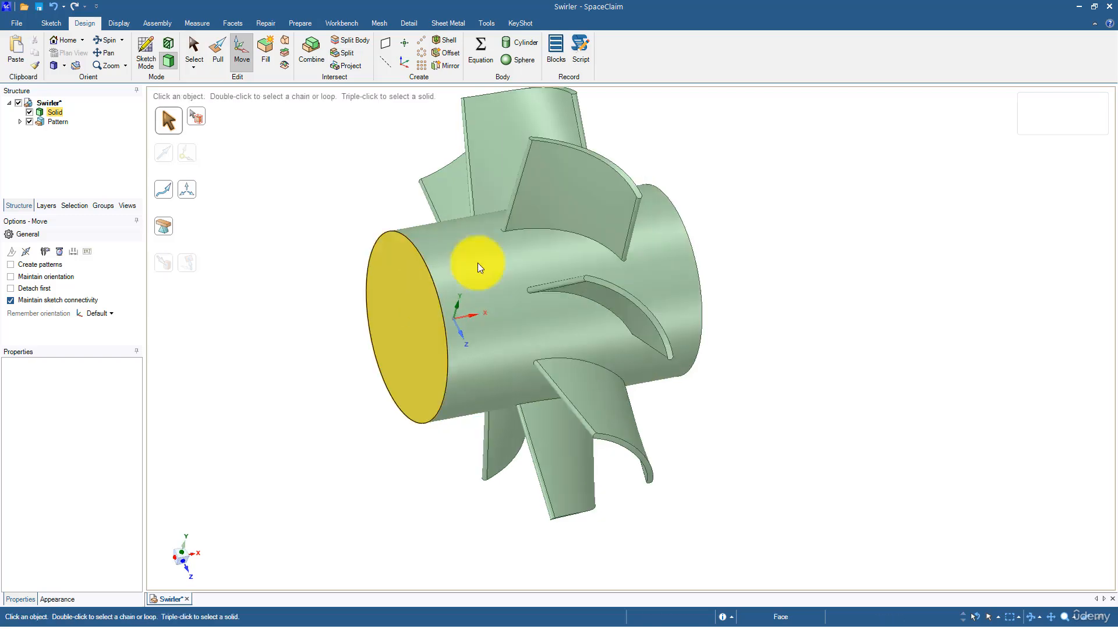
mouse_move(392, 237)
middle_down()
mouse_move(411, 245)
mouse_move(391, 255)
middle_up()
Round the circular edge of the cylinder's negative X end with Pull, using a 25 mm radius to form a hemispherical nose.
click(405, 245)
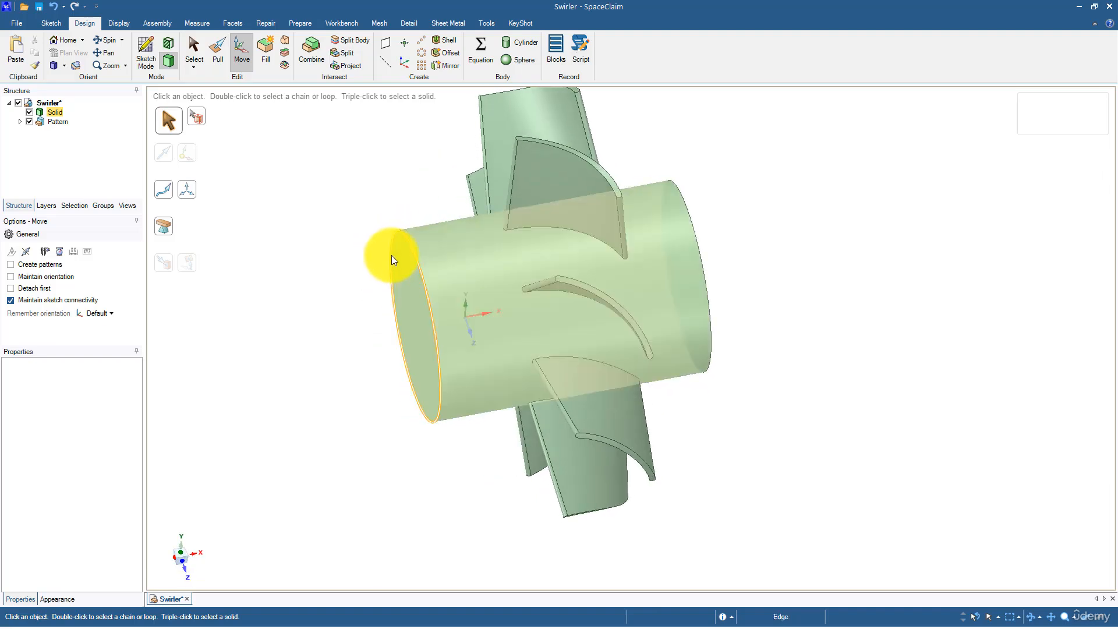
click(219, 53)
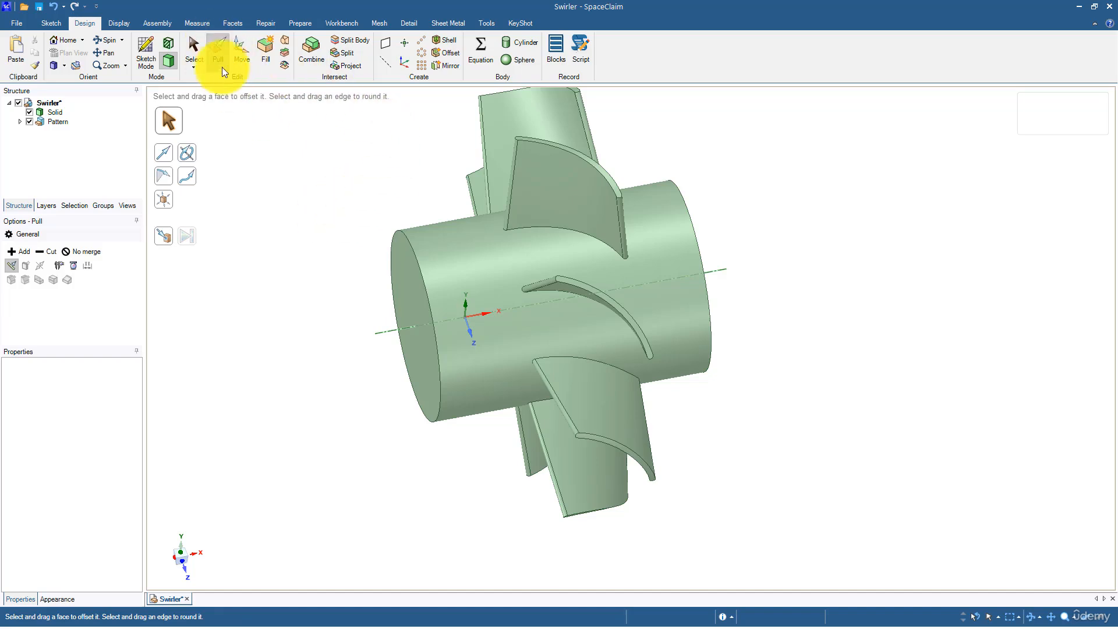
click(407, 244)
click(410, 245)
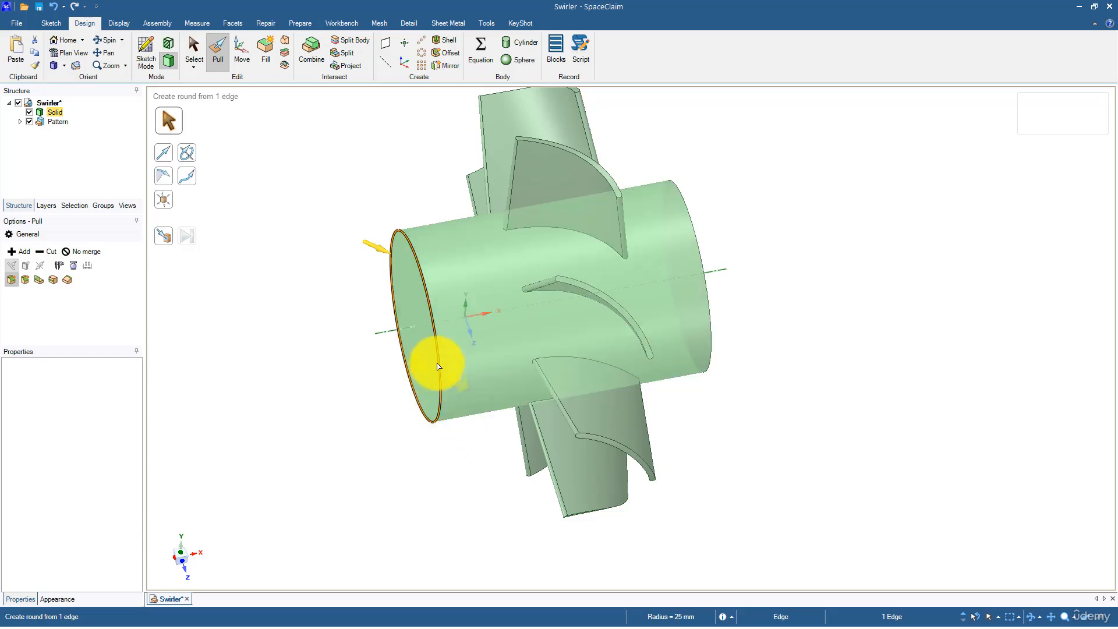
drag(426, 270, 478, 302)
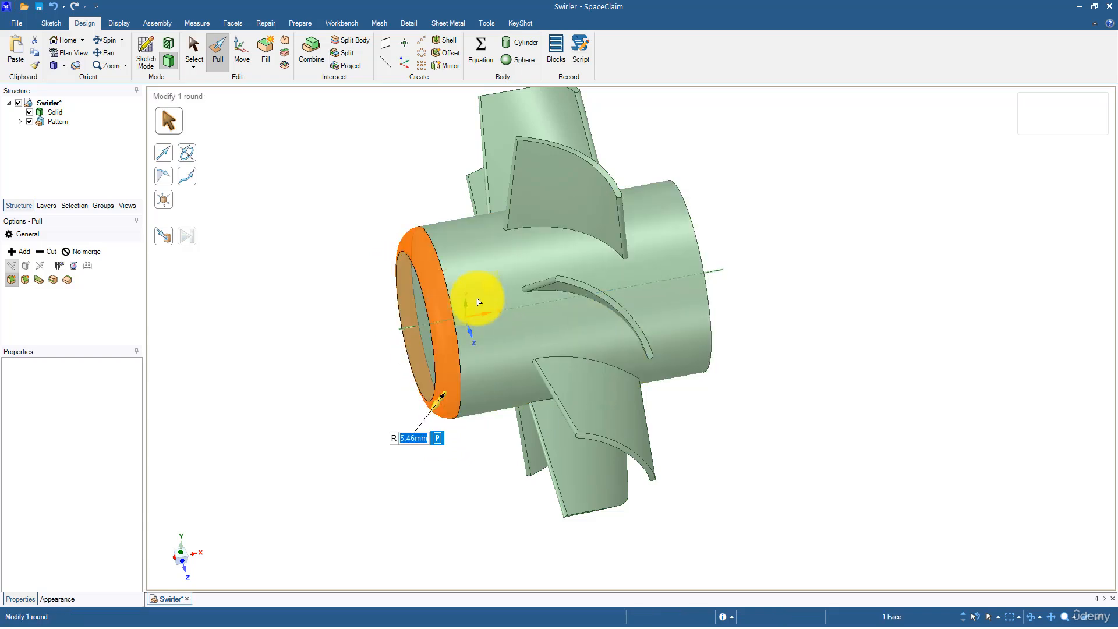
click(426, 298)
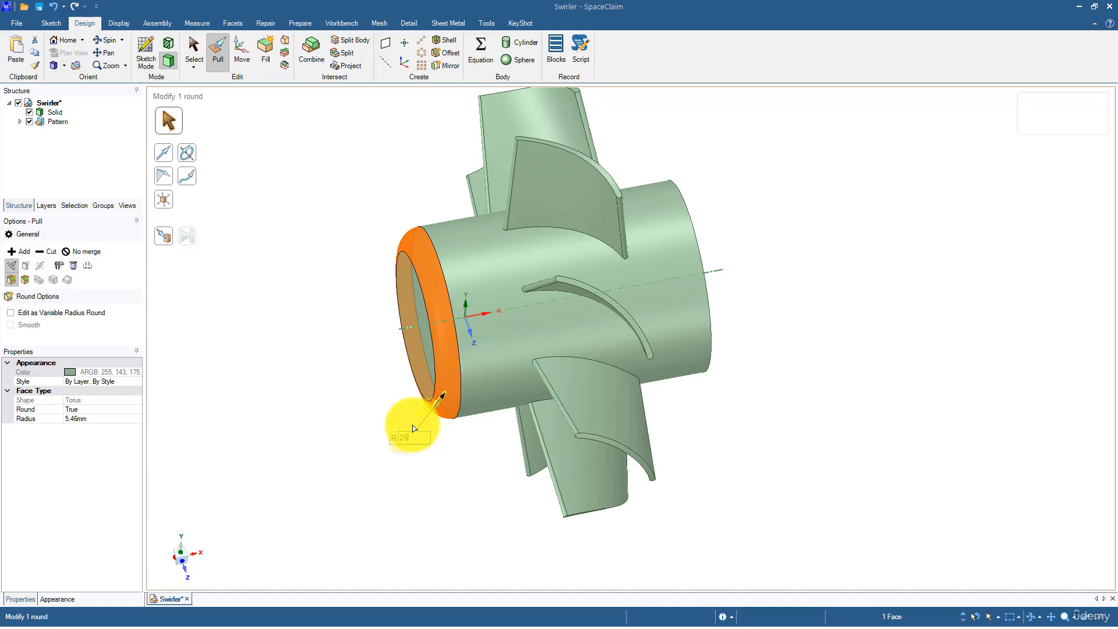
click(412, 437)
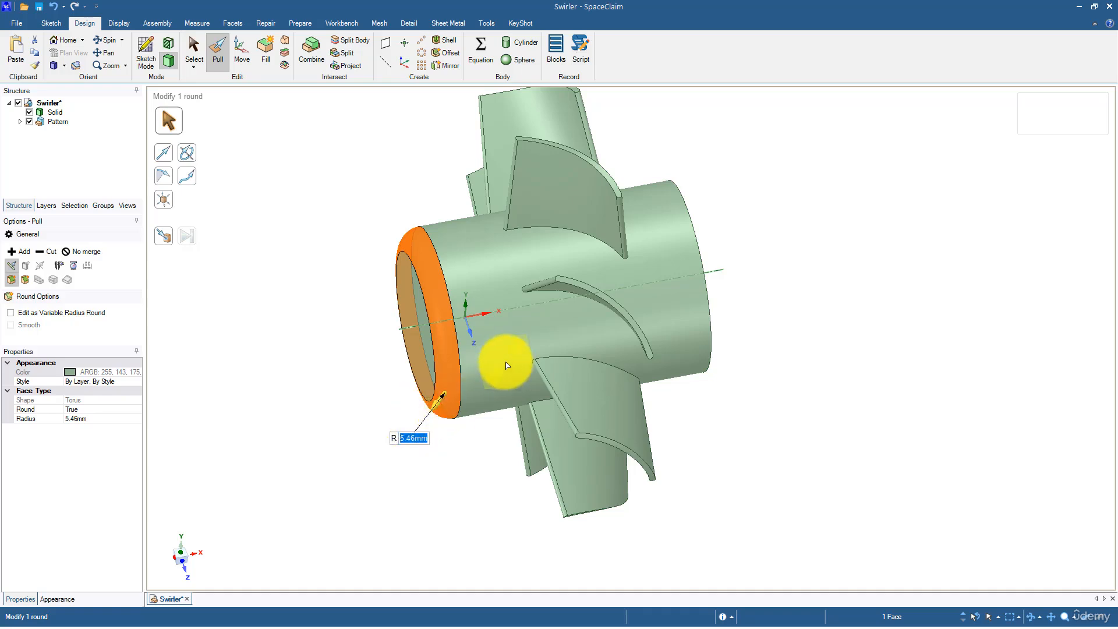
text(25)
key(Return)
Move the round-nosed cylinder body slightly along its axis in the positive X direction.
scroll(430, 285, up, 5)
middle_drag(432, 298, 435, 262)
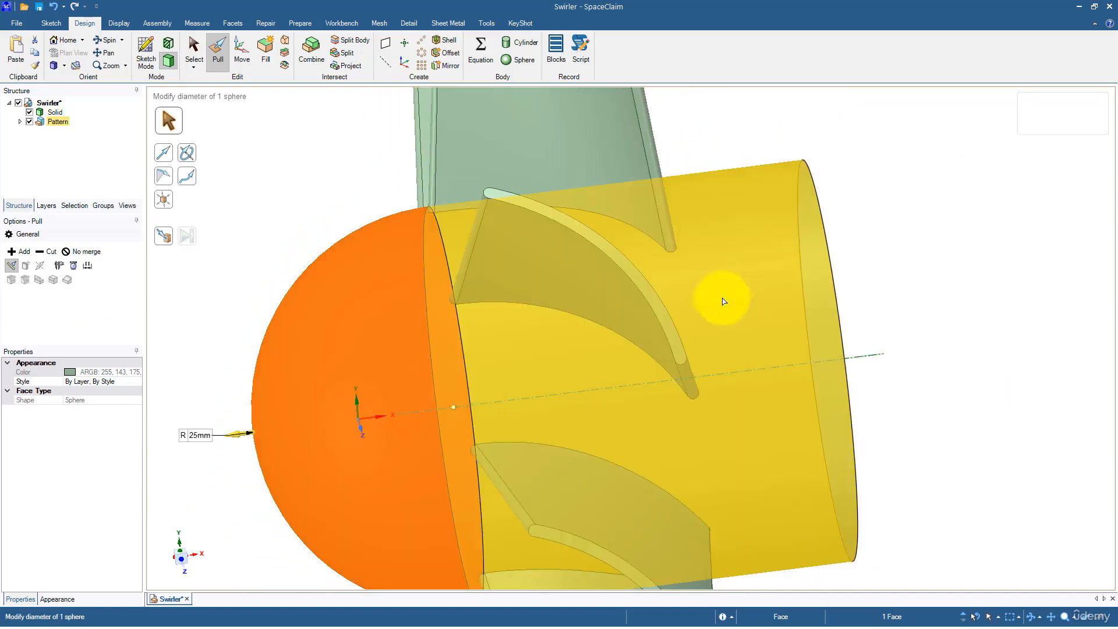
middle_drag(631, 347, 292, 260)
click(256, 213)
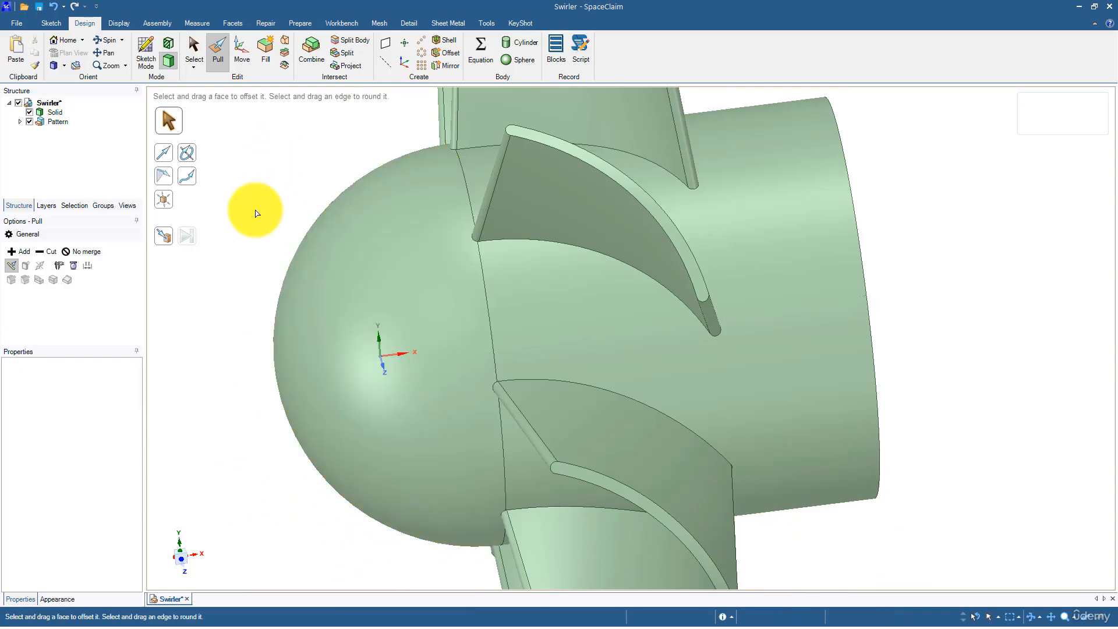
shift+middle_drag(256, 214, 260, 142)
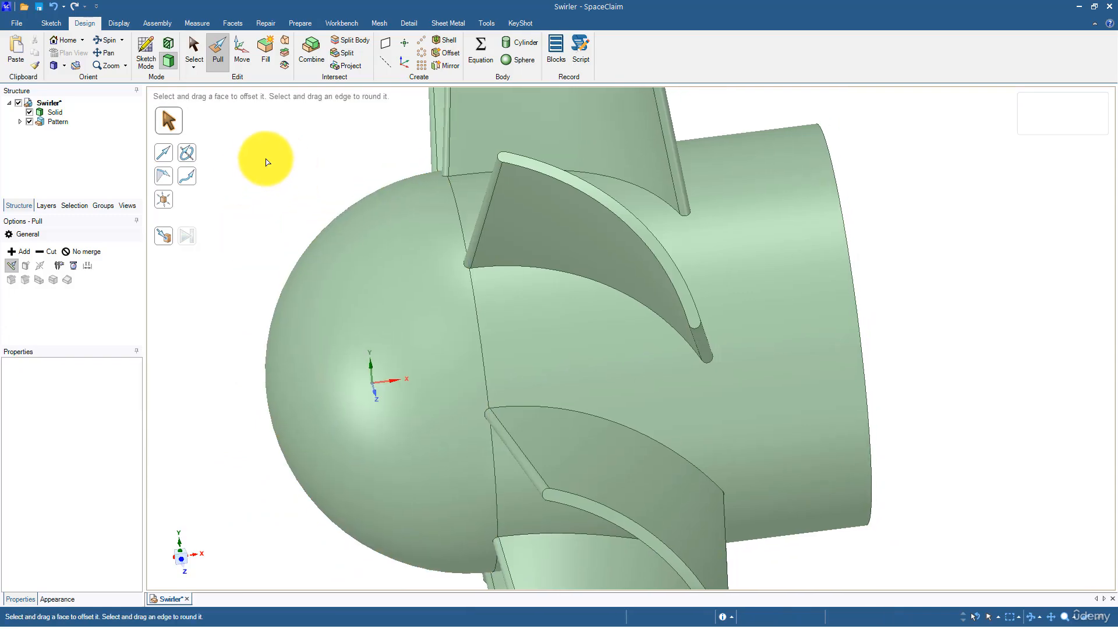
click(239, 52)
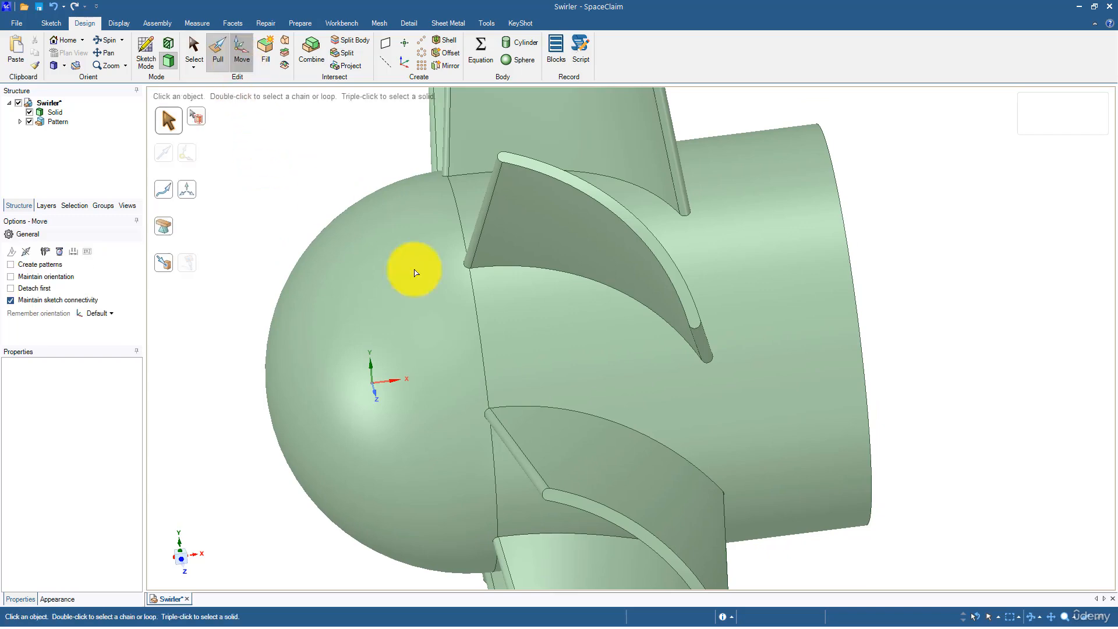
triple_click(519, 309)
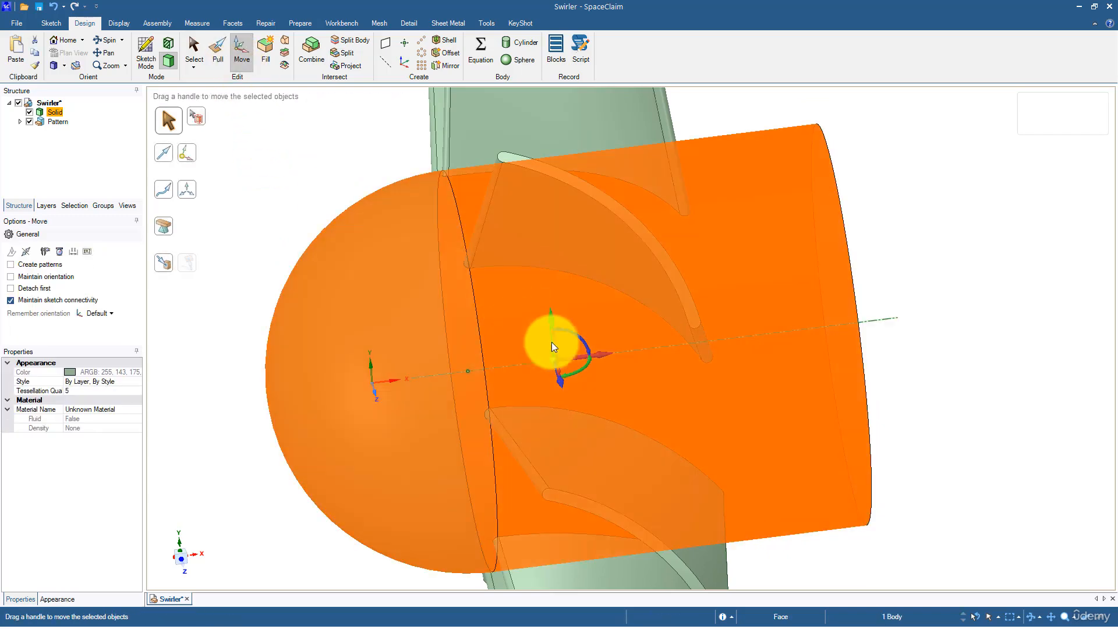
mouse_move(609, 359)
mouse_down()
mouse_move(427, 359)
mouse_move(666, 352)
mouse_move(519, 357)
mouse_move(542, 350)
mouse_move(585, 362)
mouse_move(598, 348)
mouse_up()
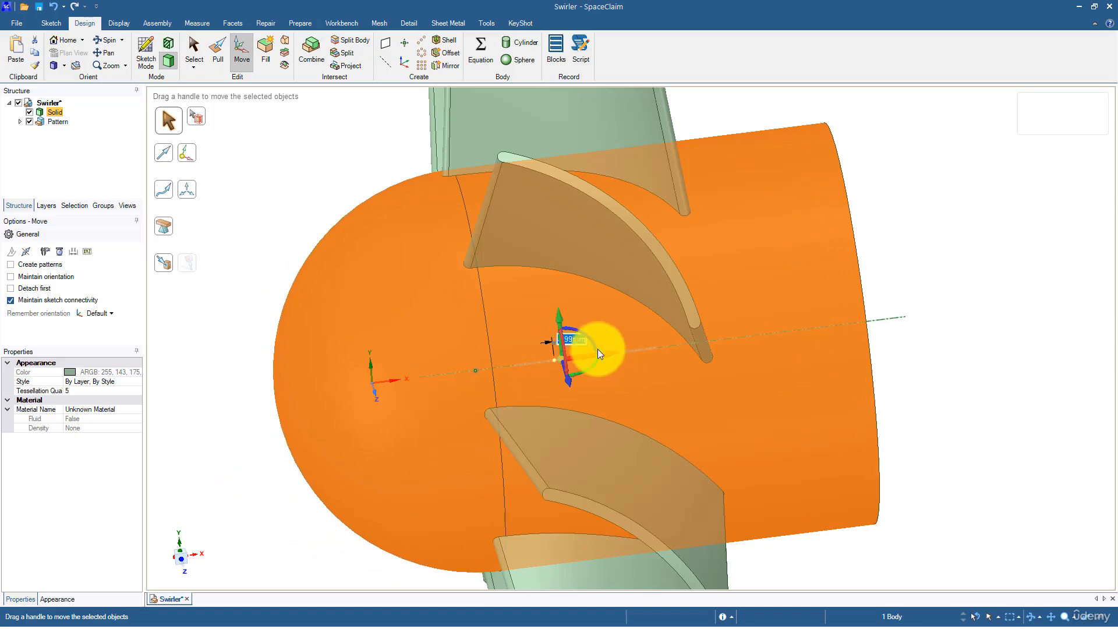
click(337, 184)
Try to lengthen the hub by moving its cylindrical face and hemispherical nose along the axis toward negative X, and undo the change.
click(522, 308)
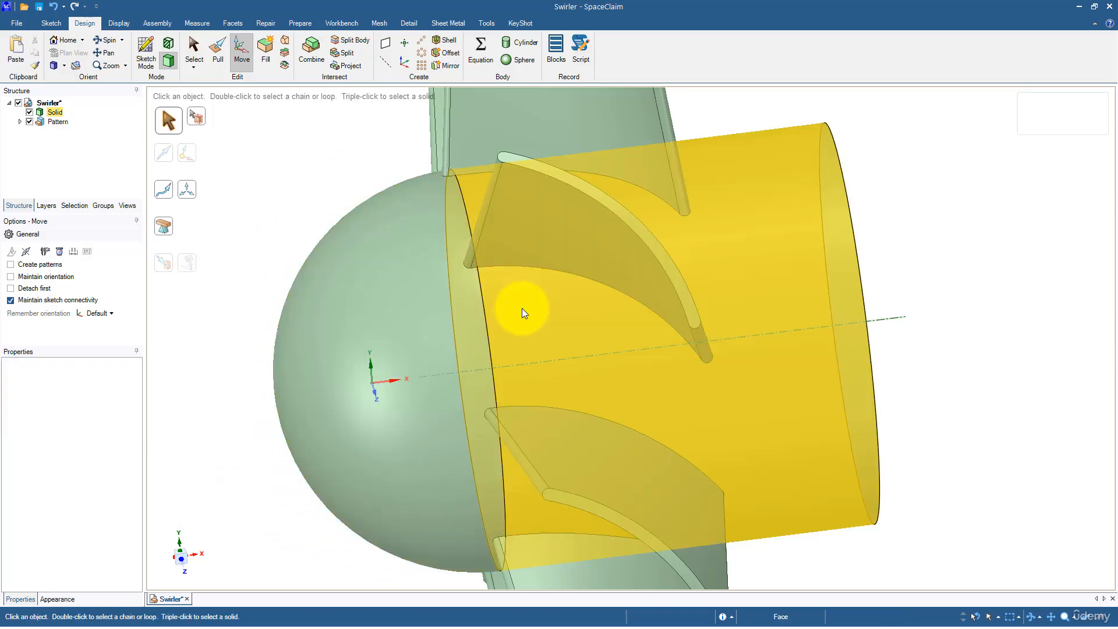
double_click(522, 308)
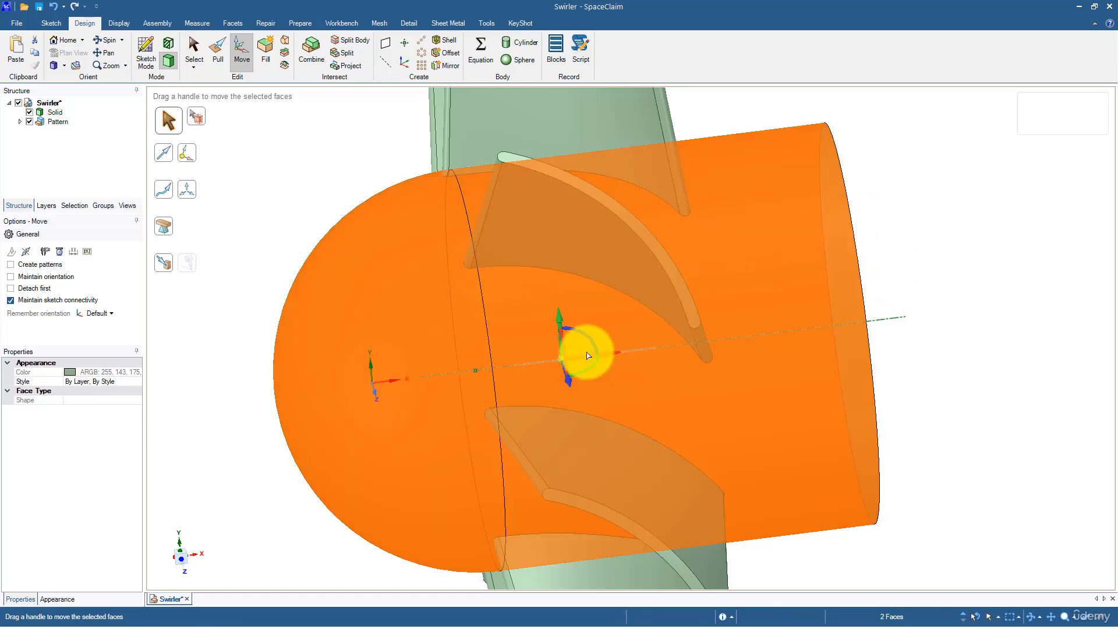
drag(593, 352, 547, 352)
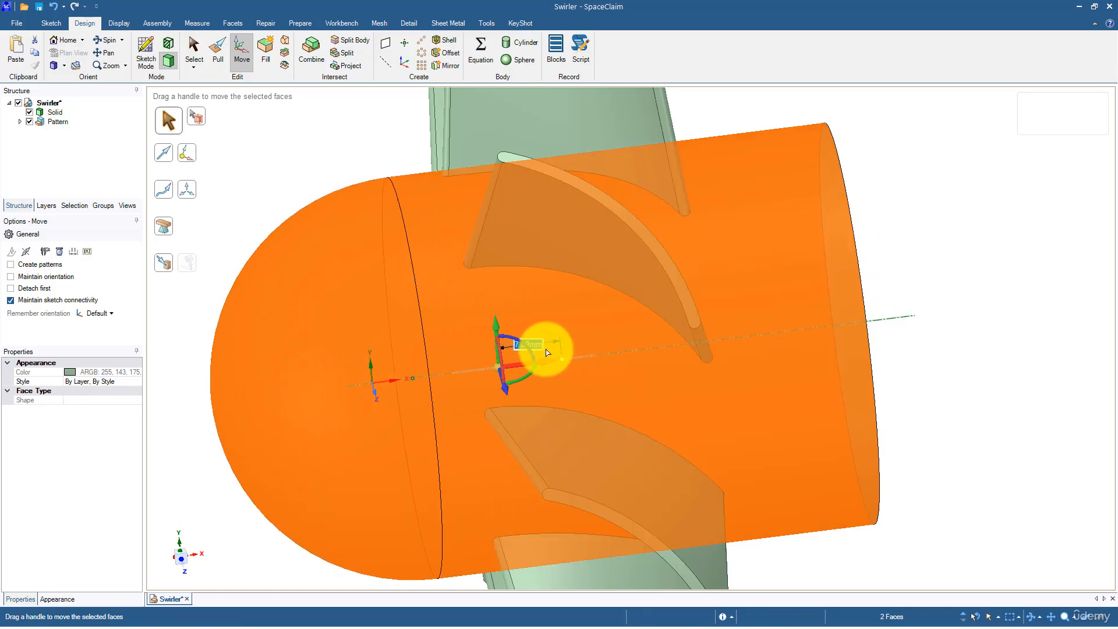
drag(548, 352, 548, 351)
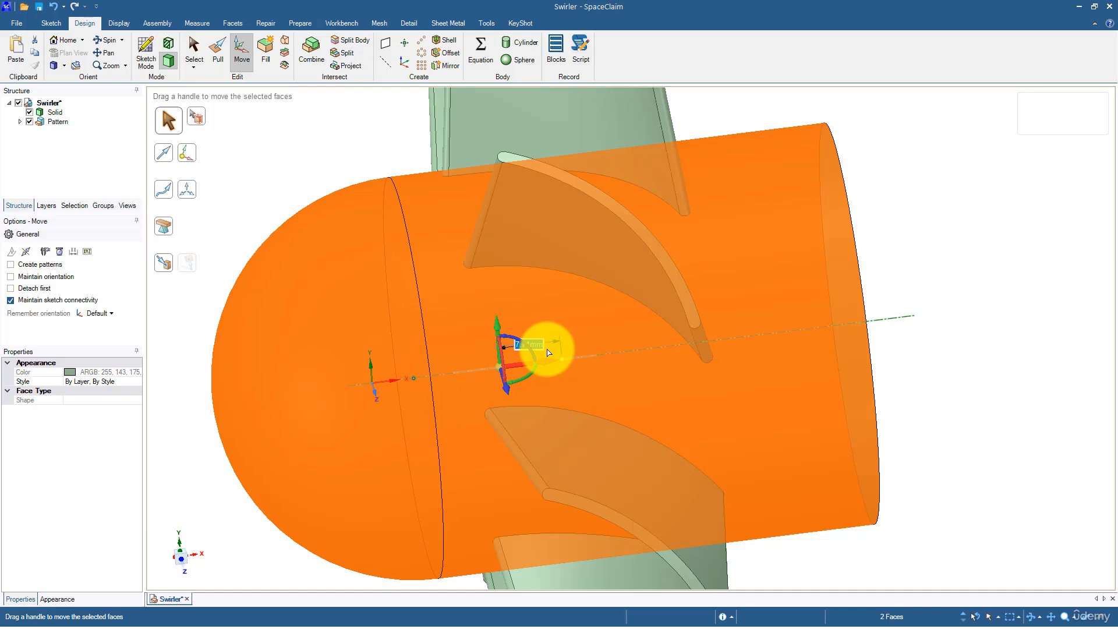
mouse_move(547, 352)
mouse_down()
mouse_move(502, 351)
mouse_move(533, 350)
mouse_up()
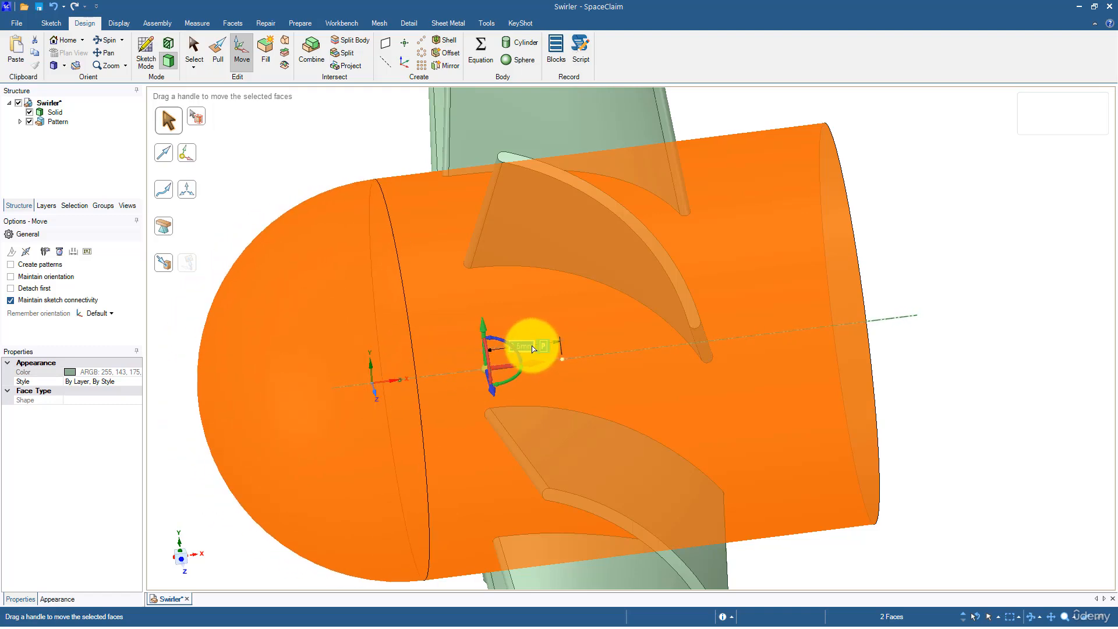
click(219, 133)
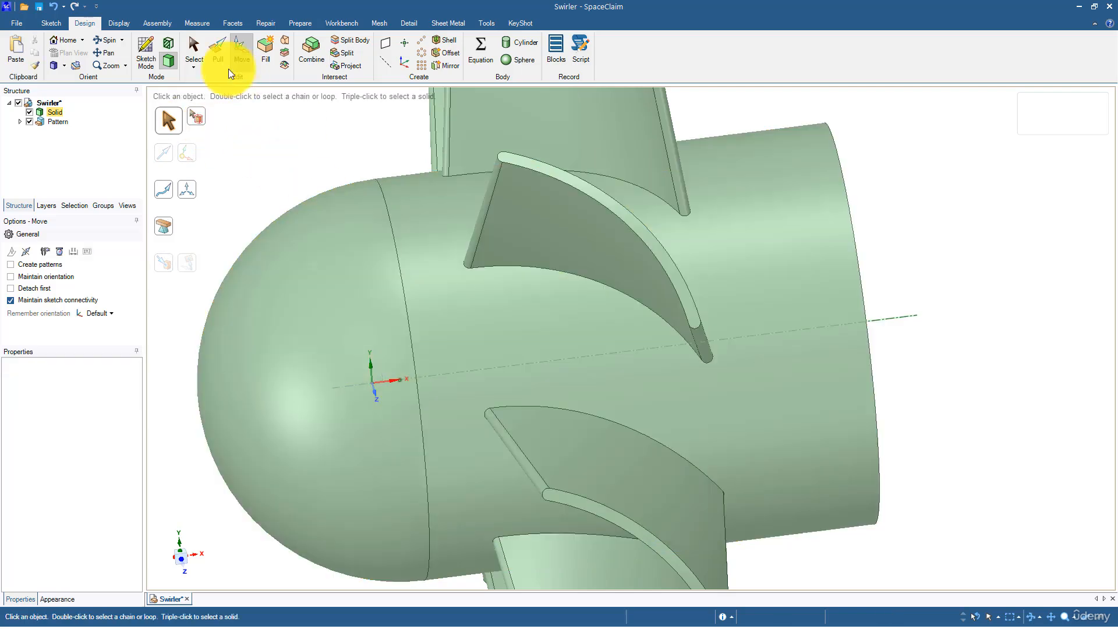
click(53, 6)
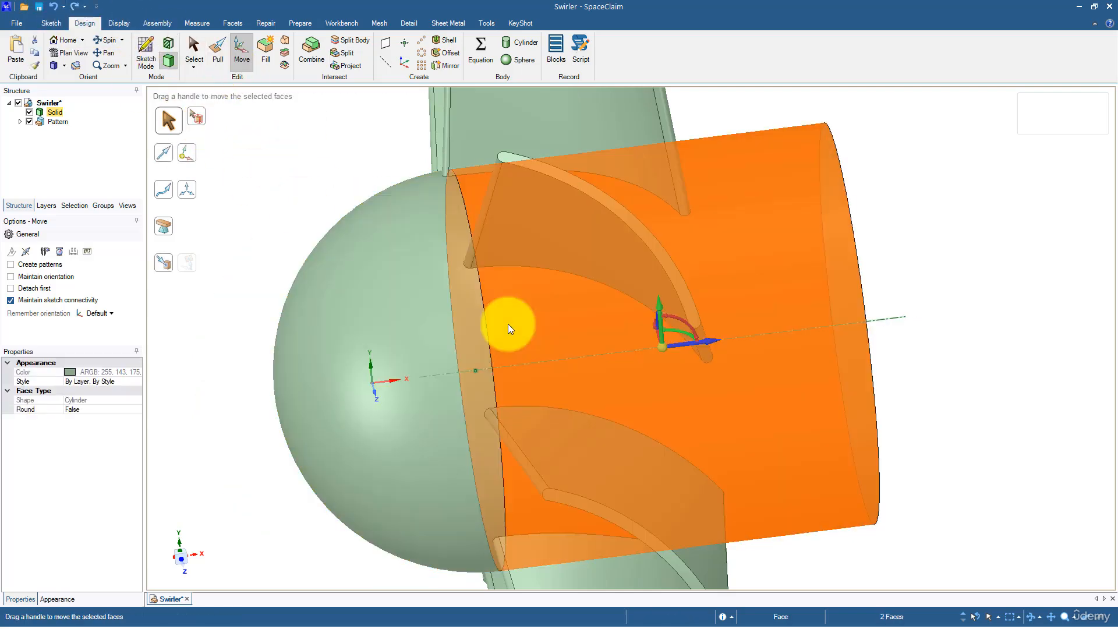
Move the hub's cylindrical face and hemispherical nose together along the axis toward negative X, relative to the blades.
triple_click(508, 324)
mouse_move(613, 347)
mouse_down()
mouse_move(563, 357)
mouse_move(602, 352)
mouse_up()
double_click(401, 317)
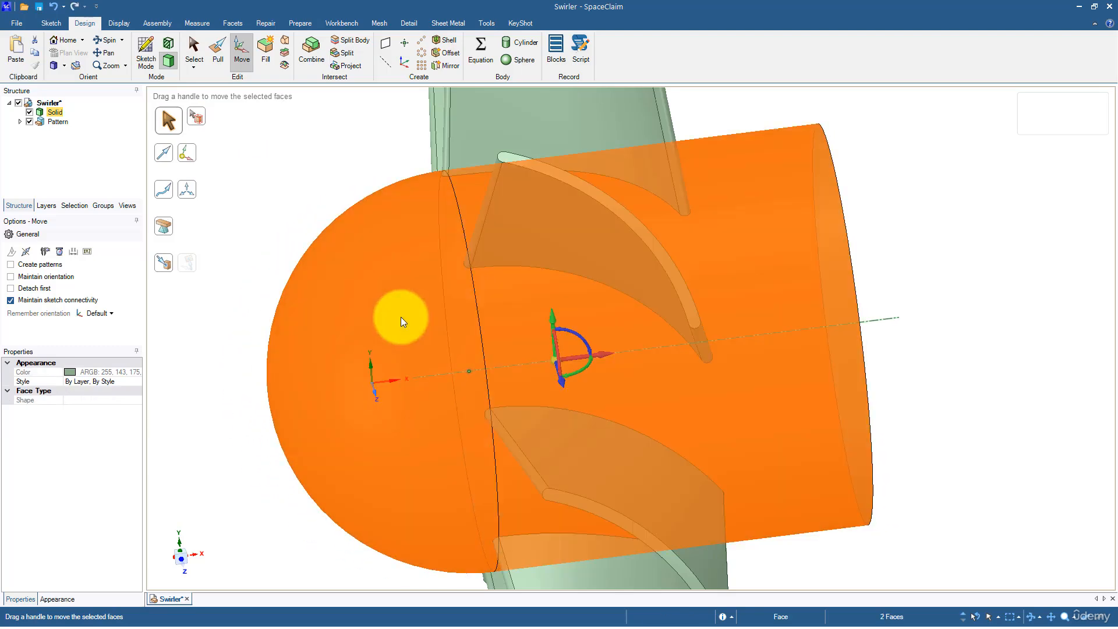
drag(609, 351, 561, 353)
click(982, 262)
middle_drag(981, 263, 794, 312)
Shorten the hub by moving its flat rear end face about 11.33 mm along the axis toward the nose.
click(822, 301)
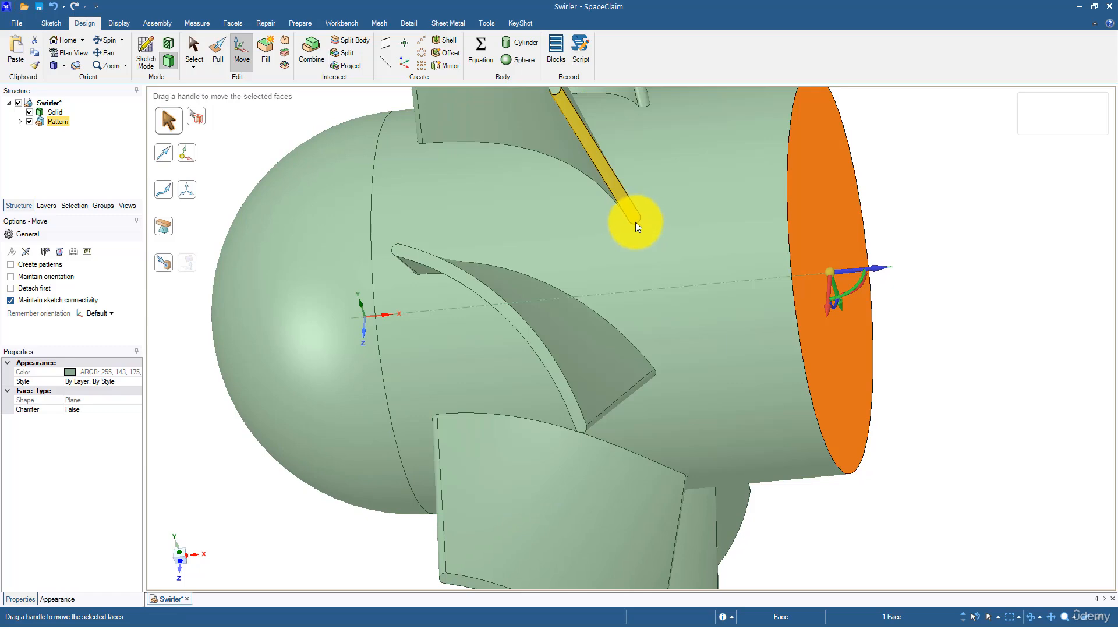
middle_drag(650, 220, 770, 255)
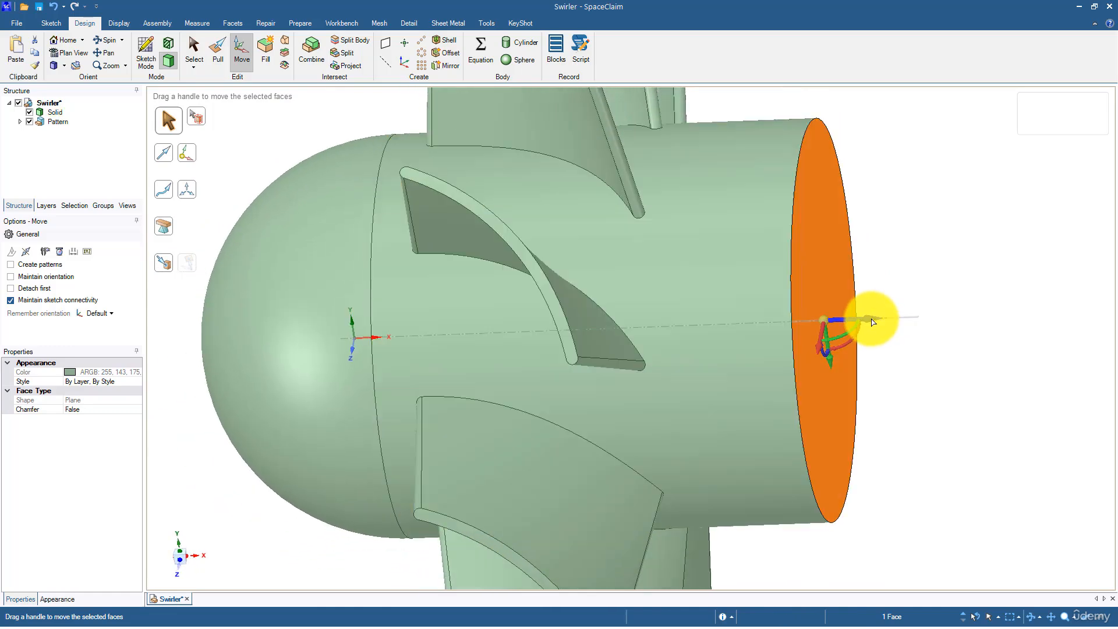
drag(865, 321, 781, 307)
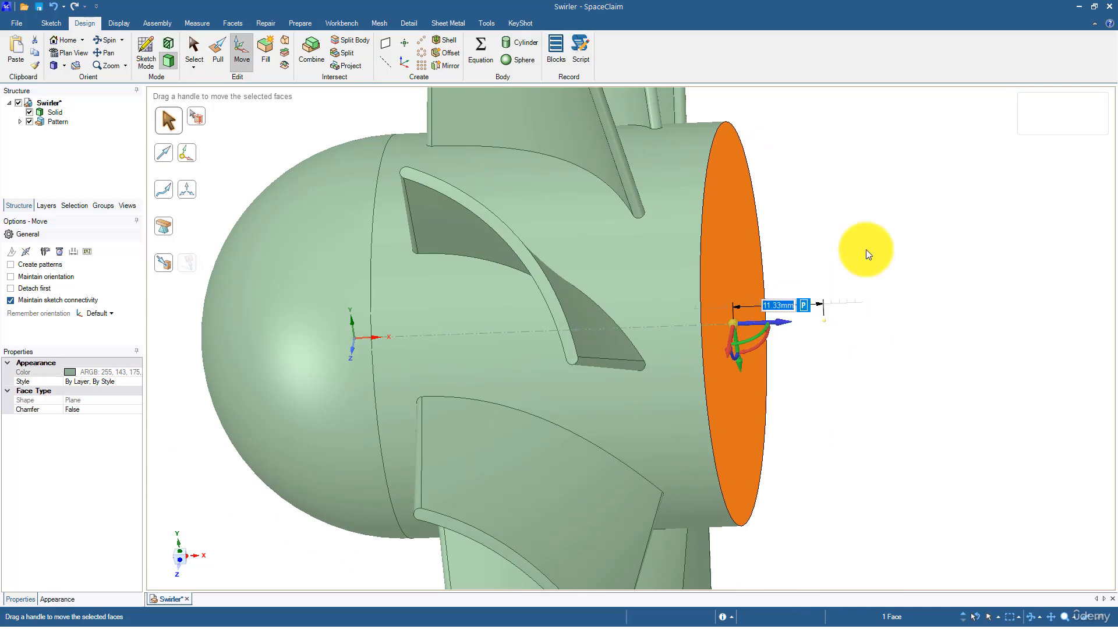
click(866, 250)
shift+middle_drag(883, 254, 849, 327)
Extend the hub slightly by offsetting its flat rear end face outward with Pull.
click(209, 51)
middle_drag(699, 357, 762, 342)
click(732, 345)
drag(762, 343, 794, 332)
click(918, 314)
Merge the round-nosed hub and all the patterned blades into one solid with Combine.
middle_drag(918, 315, 971, 337)
scroll(928, 301, down, 5)
middle_drag(909, 303, 370, 256)
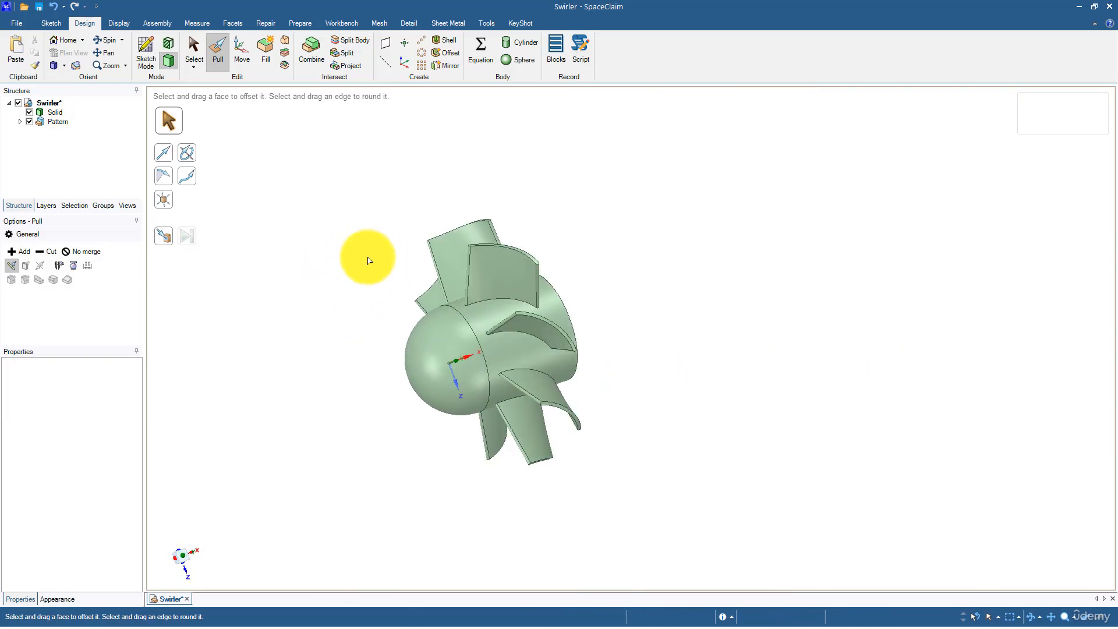
middle_drag(358, 267, 352, 305)
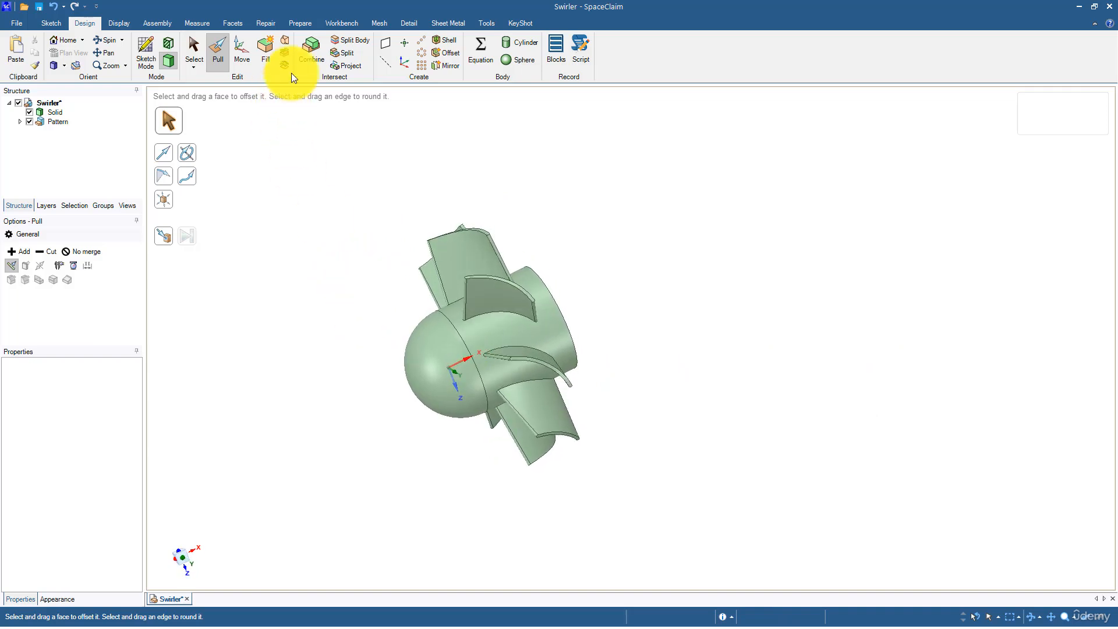
click(307, 54)
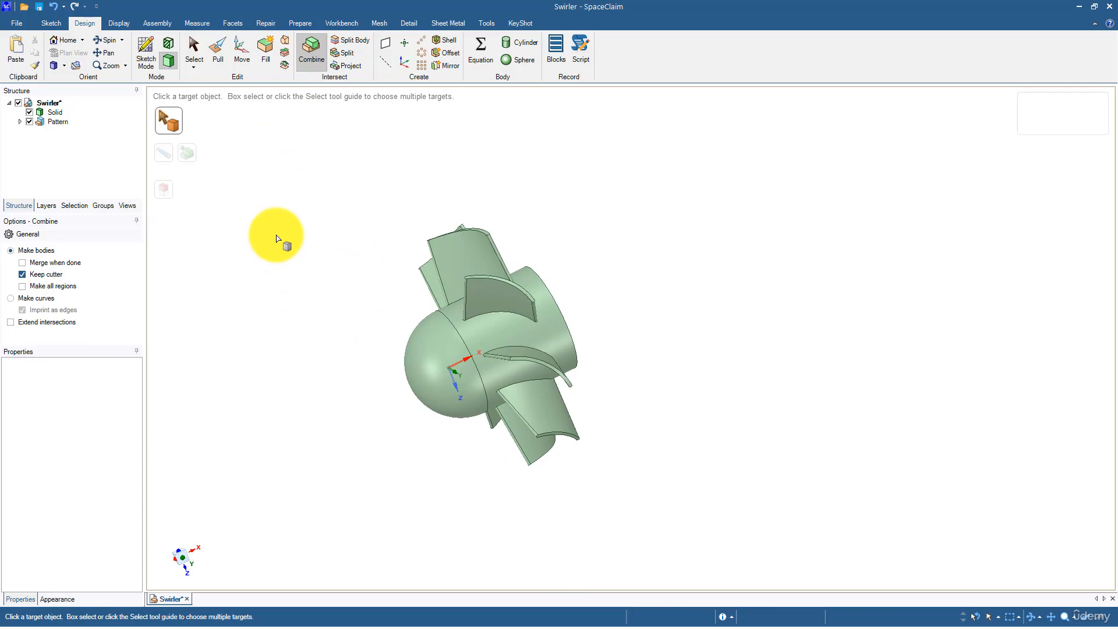
key(ctrl)
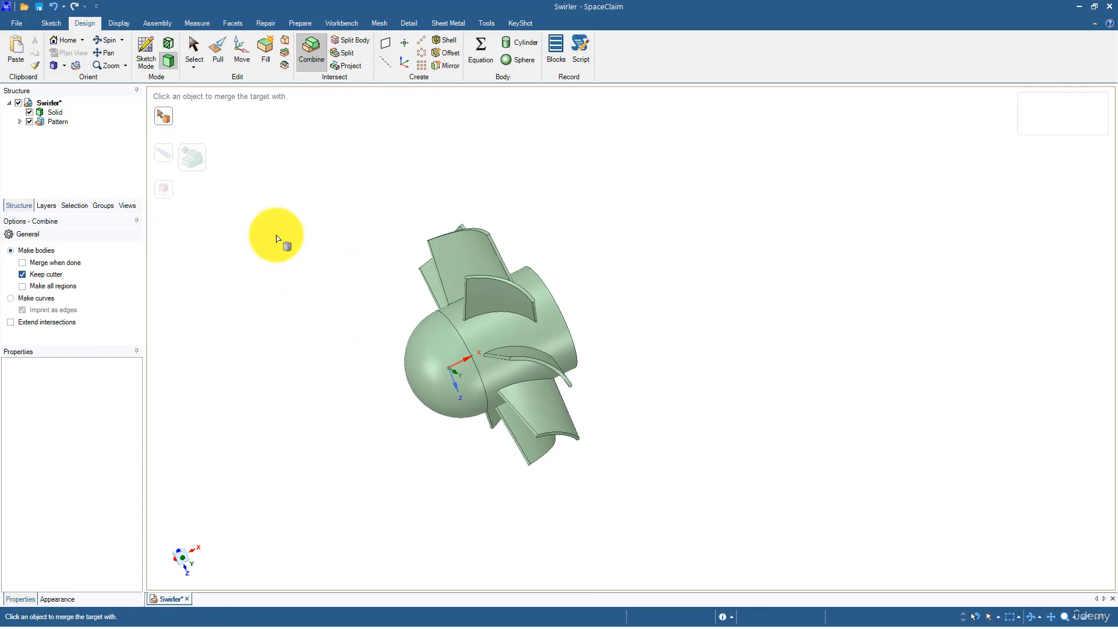
drag(296, 191, 668, 500)
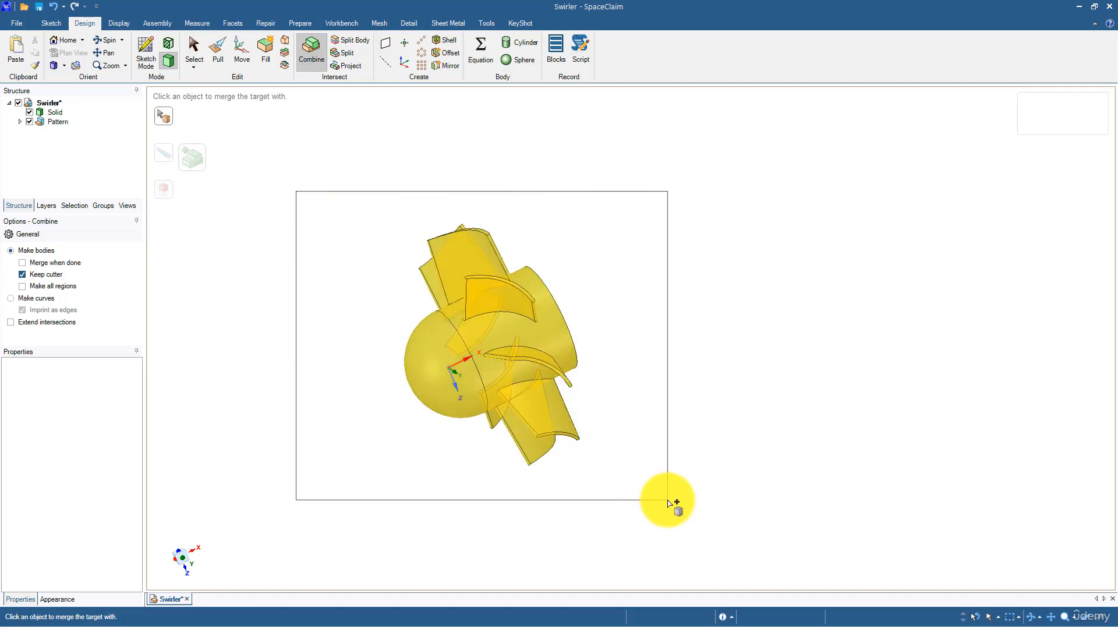
drag(667, 502, 632, 486)
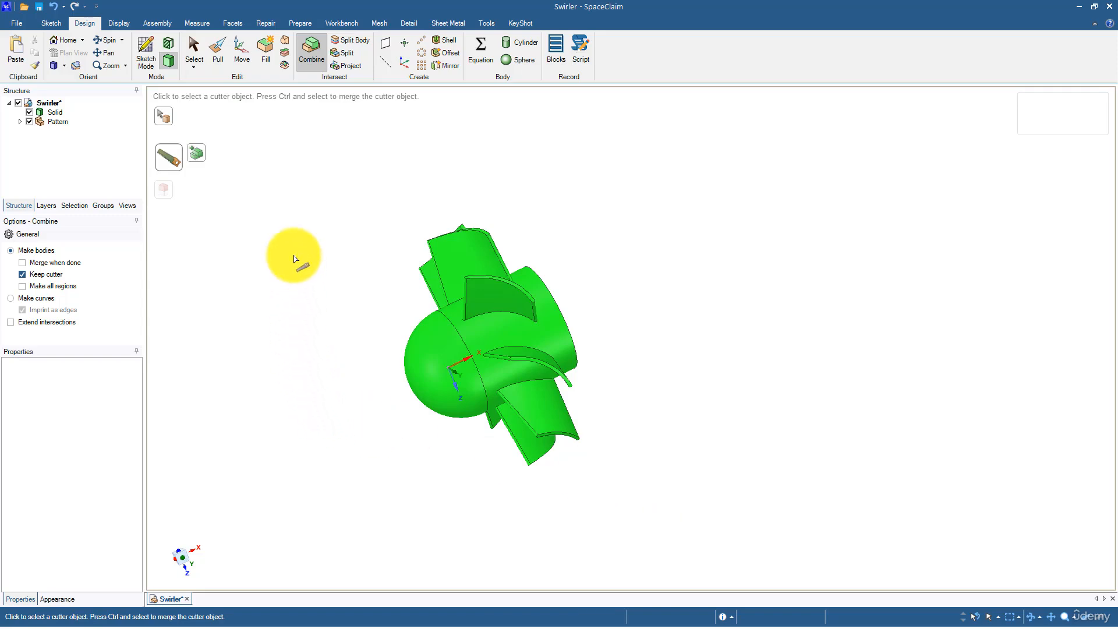
key(Escape)
middle_drag(300, 261, 275, 280)
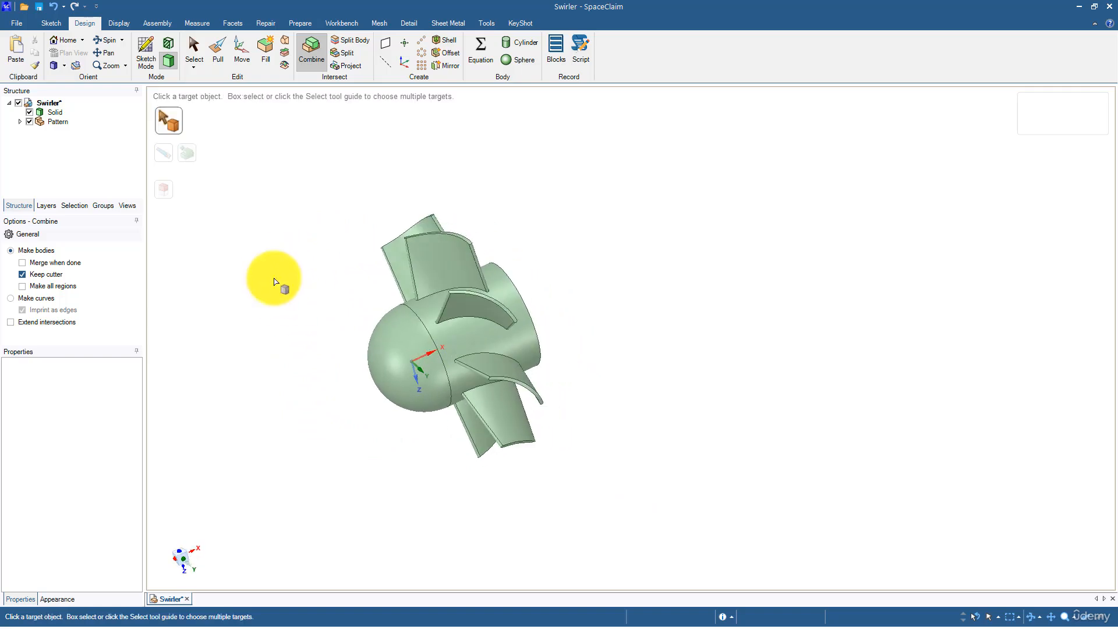
Delete the leftover Pattern component from the Swirler structure.
click(193, 51)
click(65, 124)
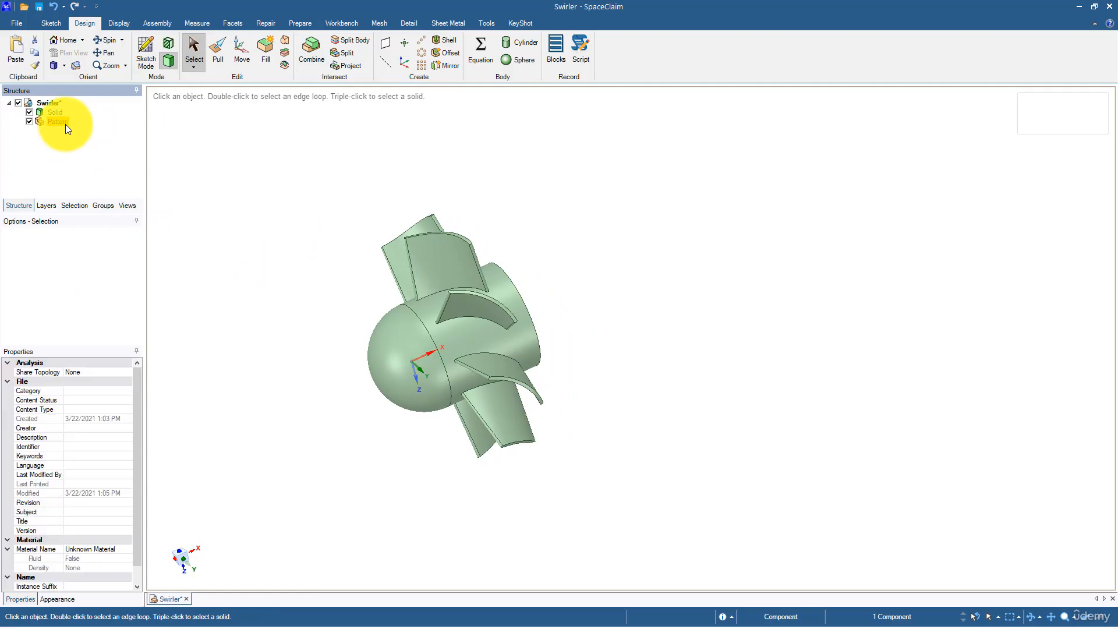
key(Delete)
mouse_move(200, 175)
middle_down()
mouse_move(238, 159)
mouse_move(201, 184)
middle_up()
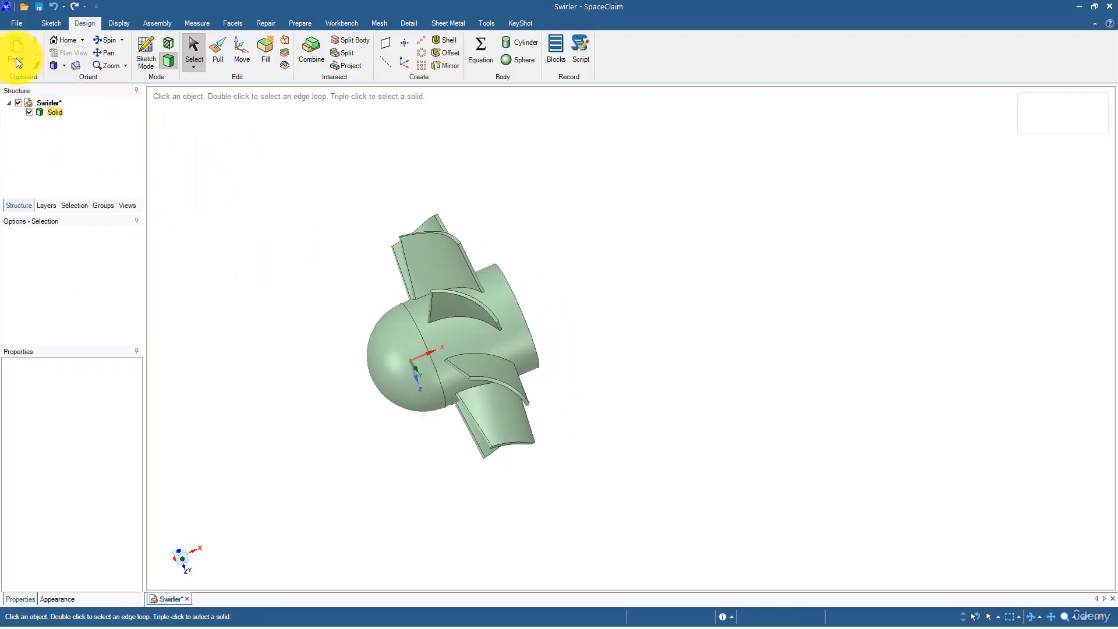
Save the model as Swirler.scdoc in the From Part A folder, replacing the existing file.
click(13, 24)
click(30, 124)
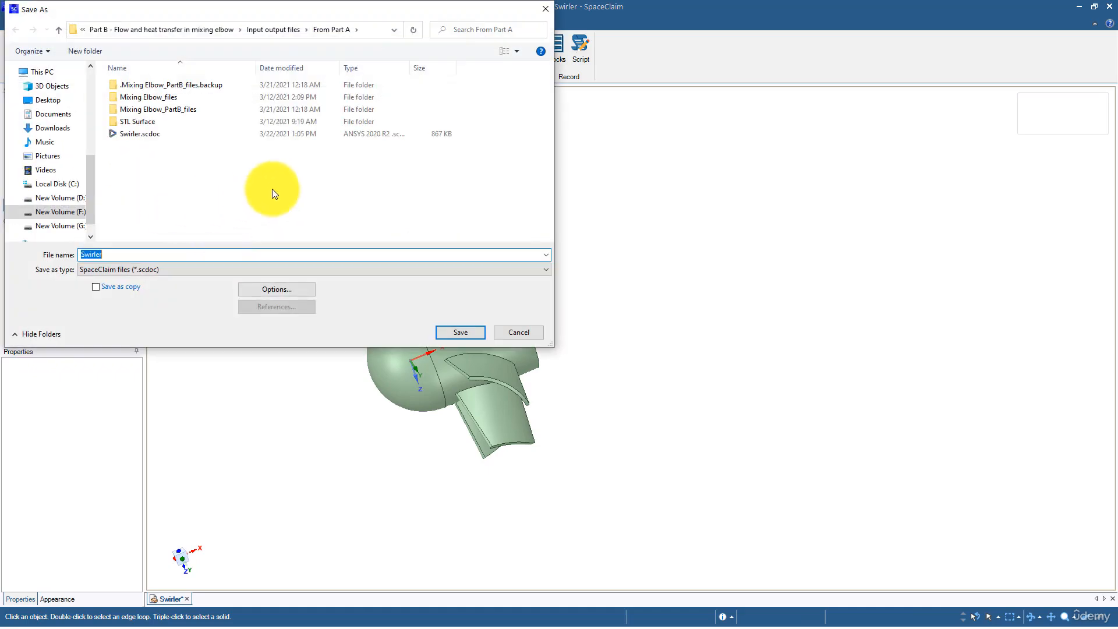
click(153, 135)
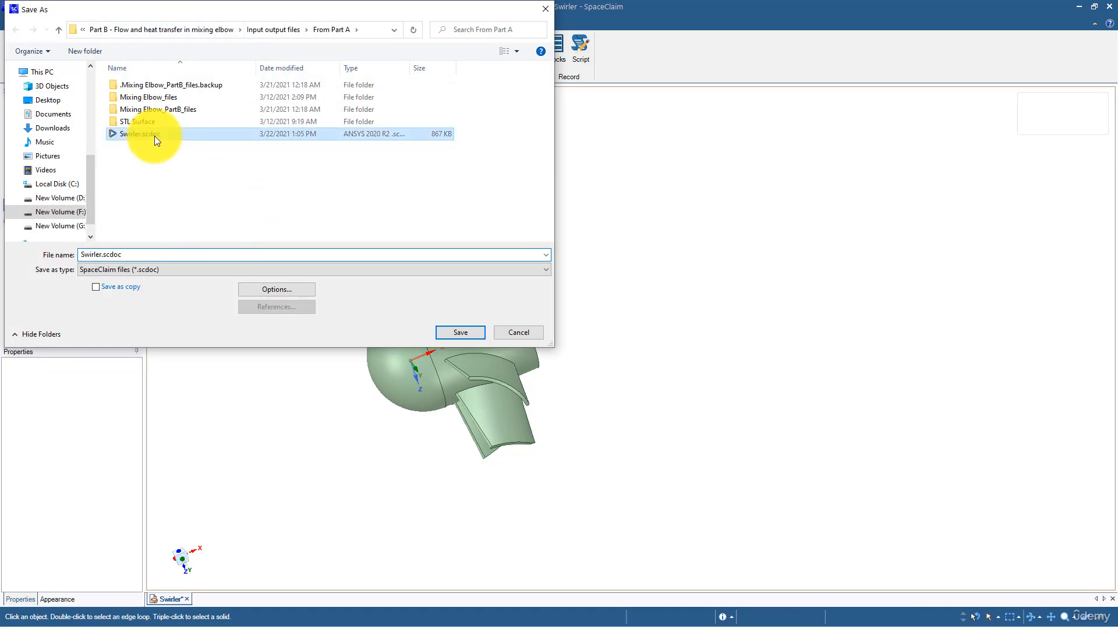
click(448, 330)
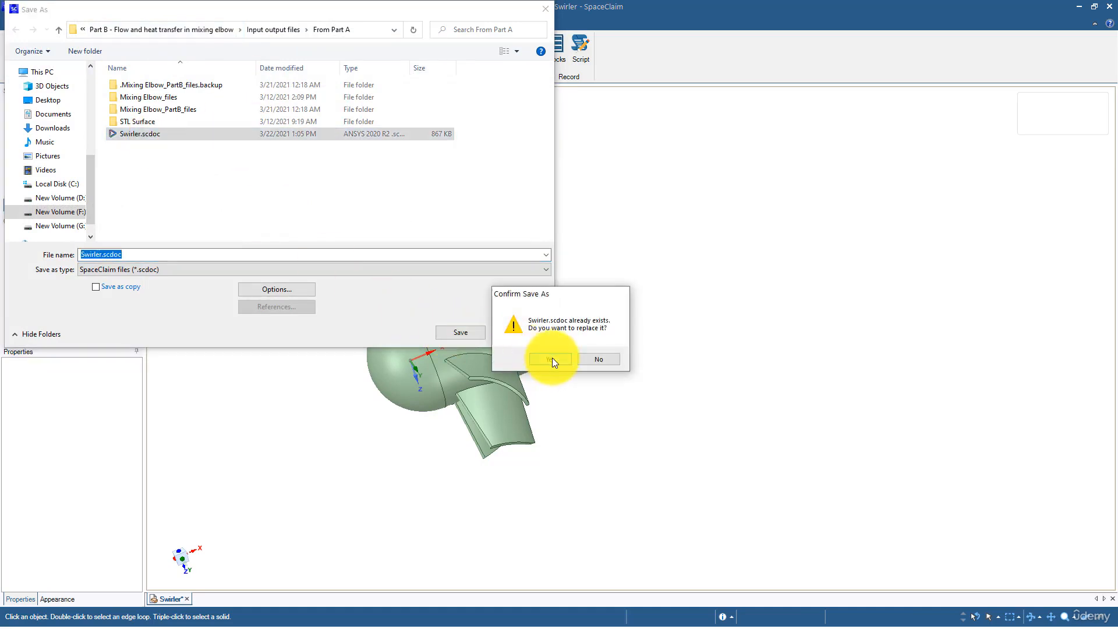
click(551, 357)
middle_drag(295, 311, 369, 372)
click(386, 343)
key(Escape)
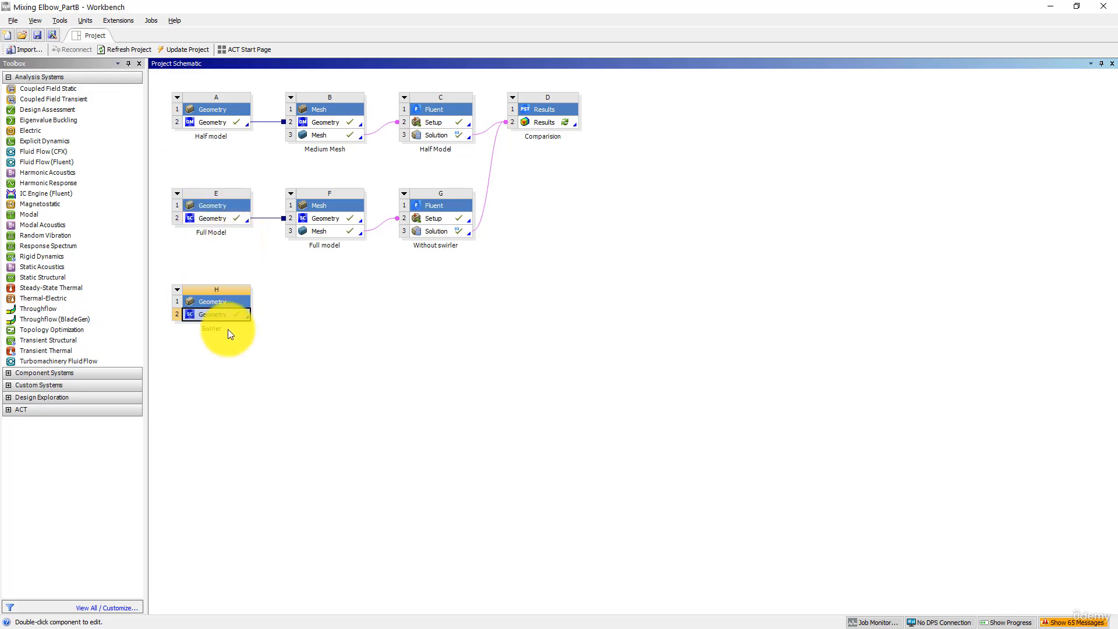
Open the Swirler geometry of system H from Workbench in SpaceClaim and make the mixing elbow solid transparent.
double_click(222, 315)
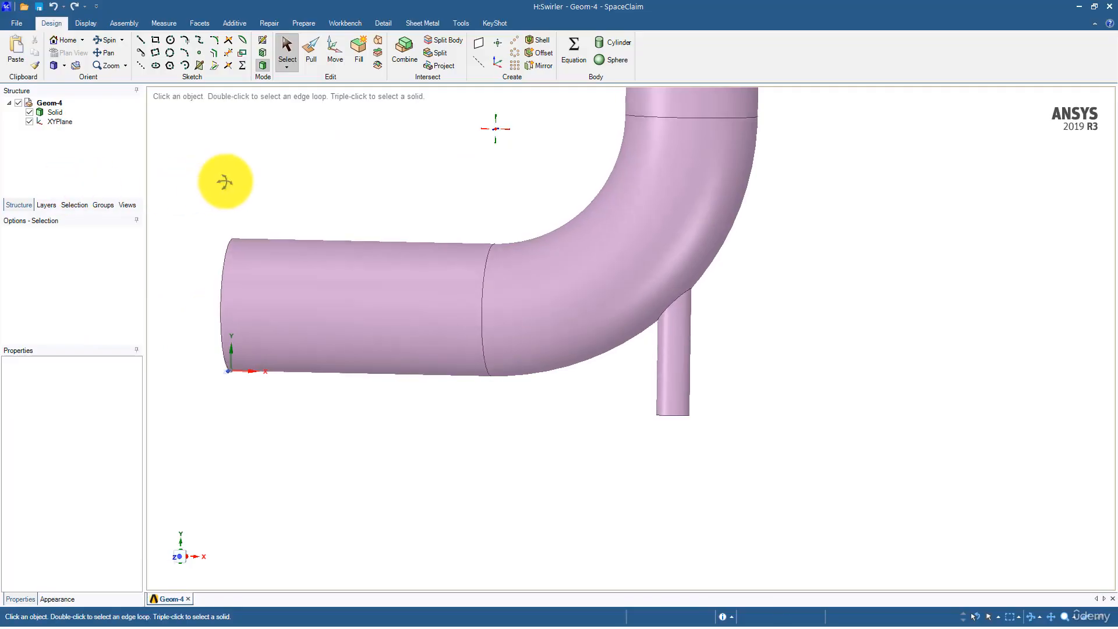
middle_drag(225, 180, 260, 219)
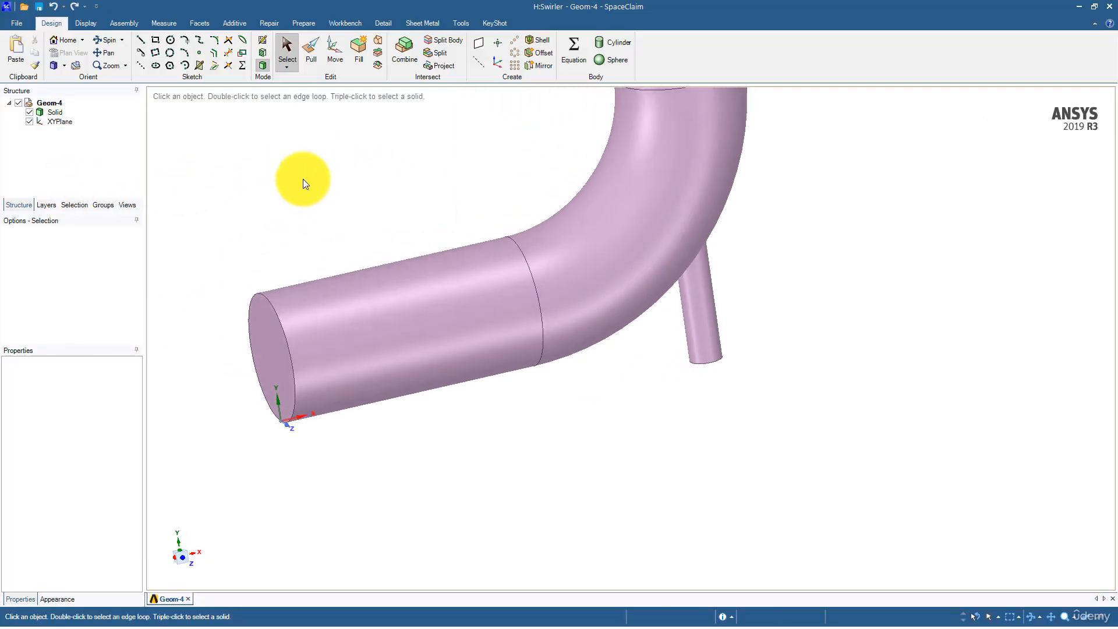
triple_click(430, 281)
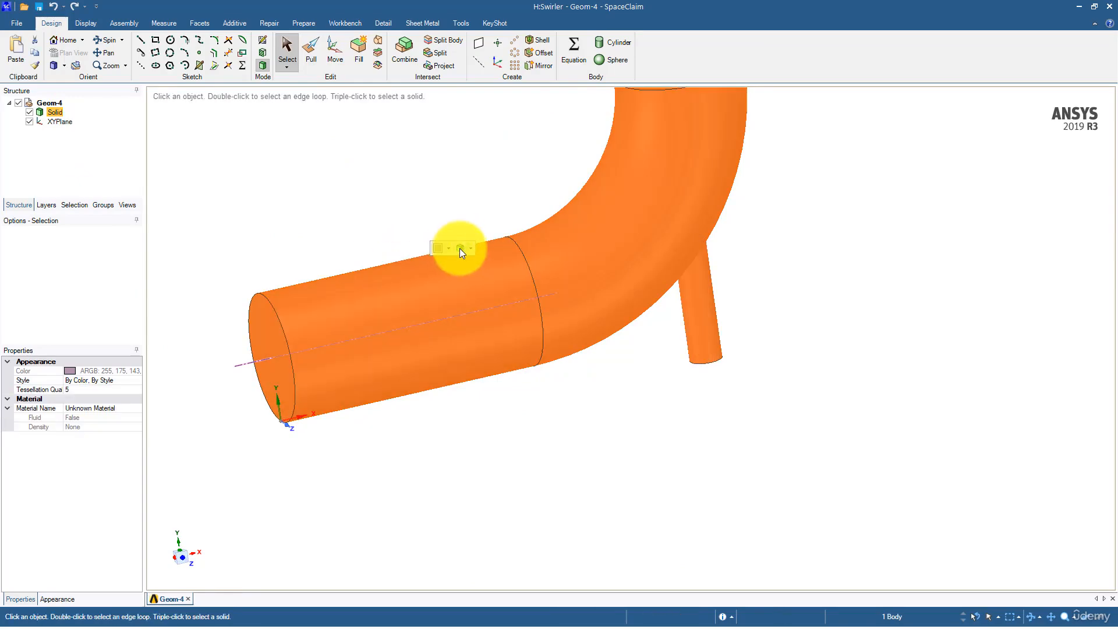
click(675, 248)
triple_click(676, 248)
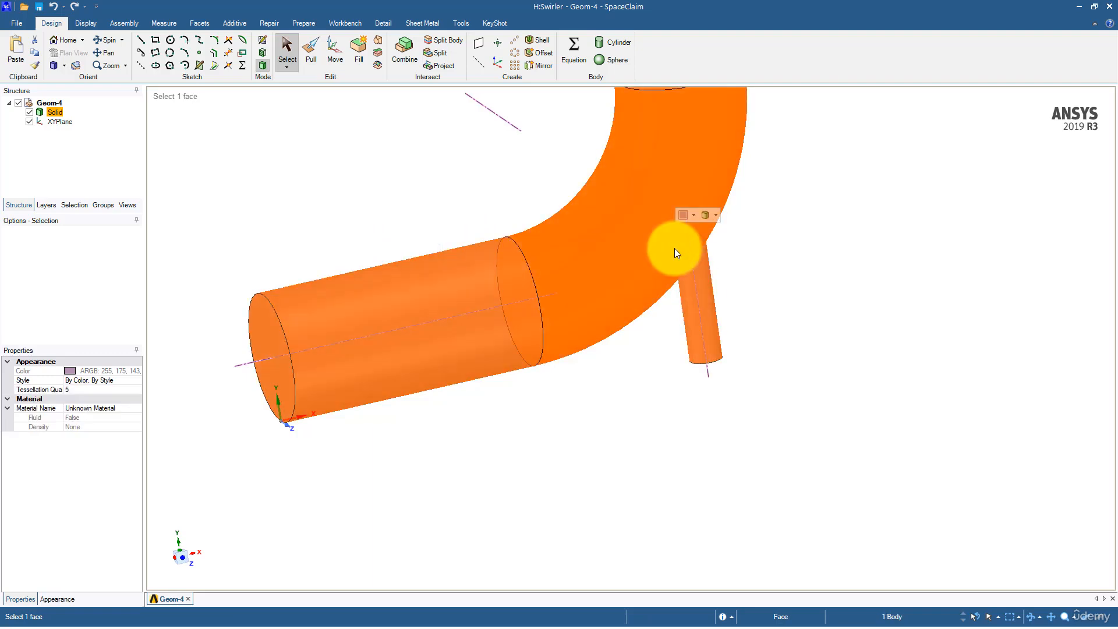
click(718, 214)
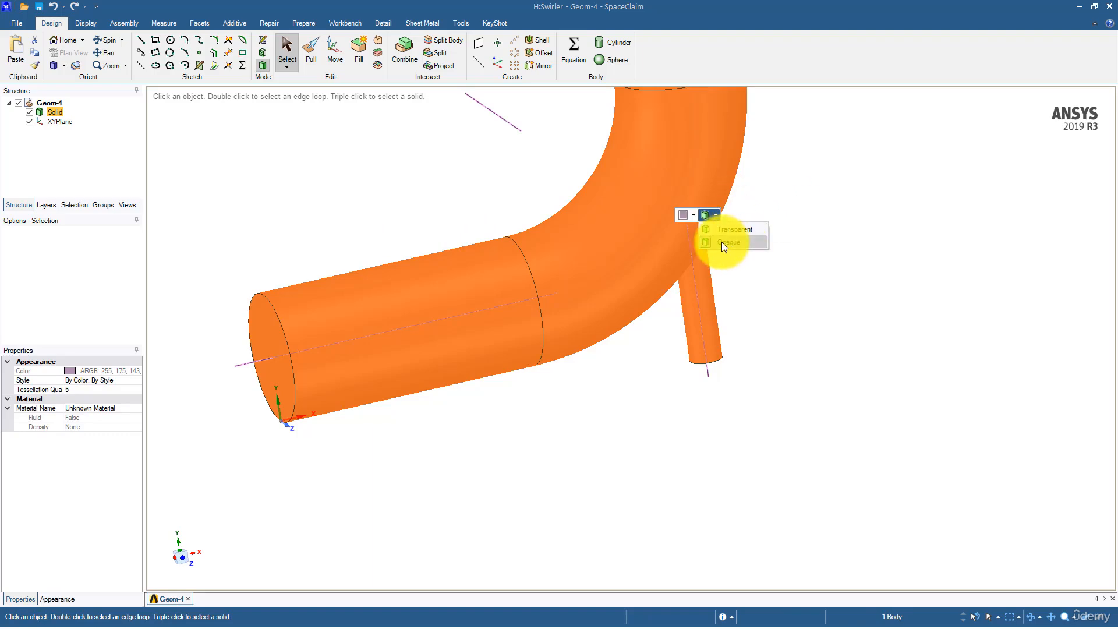
click(728, 229)
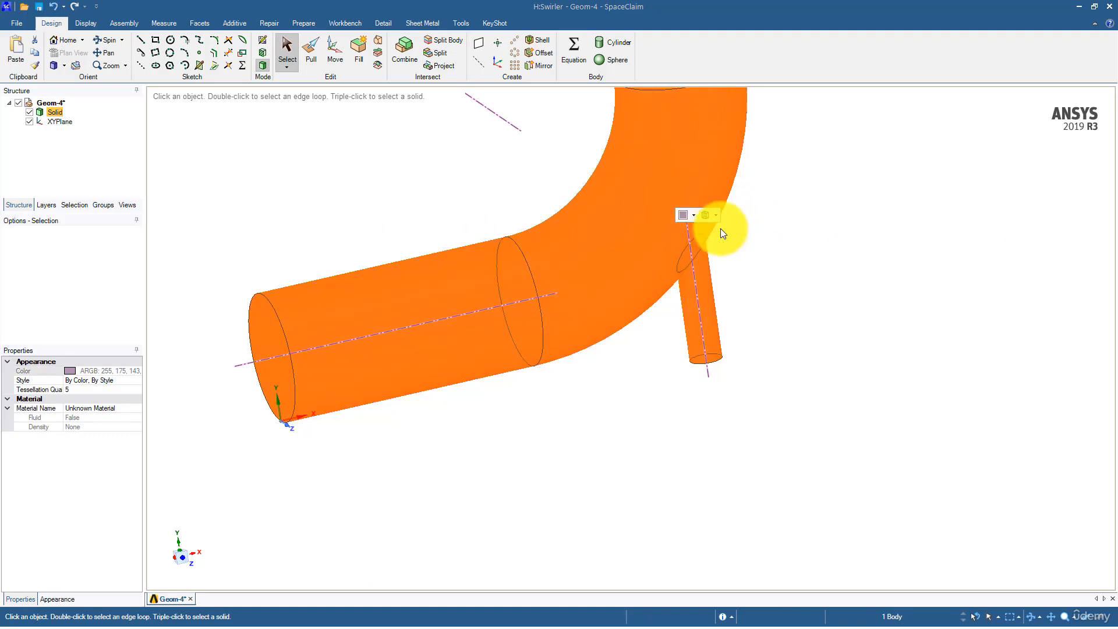
click(693, 216)
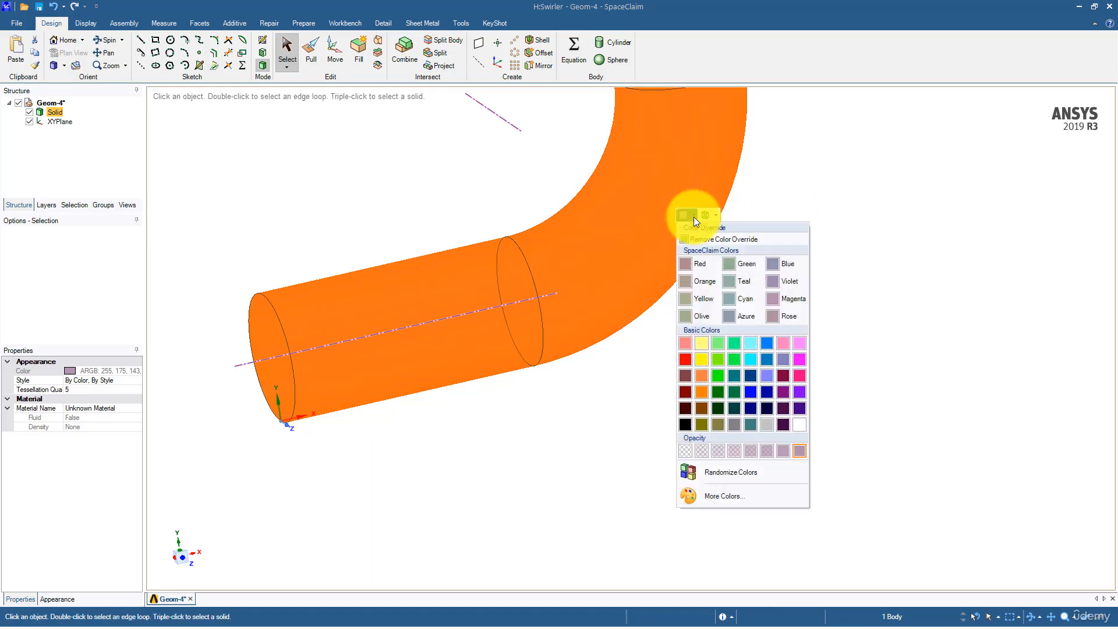
click(728, 465)
middle_drag(841, 183, 781, 218)
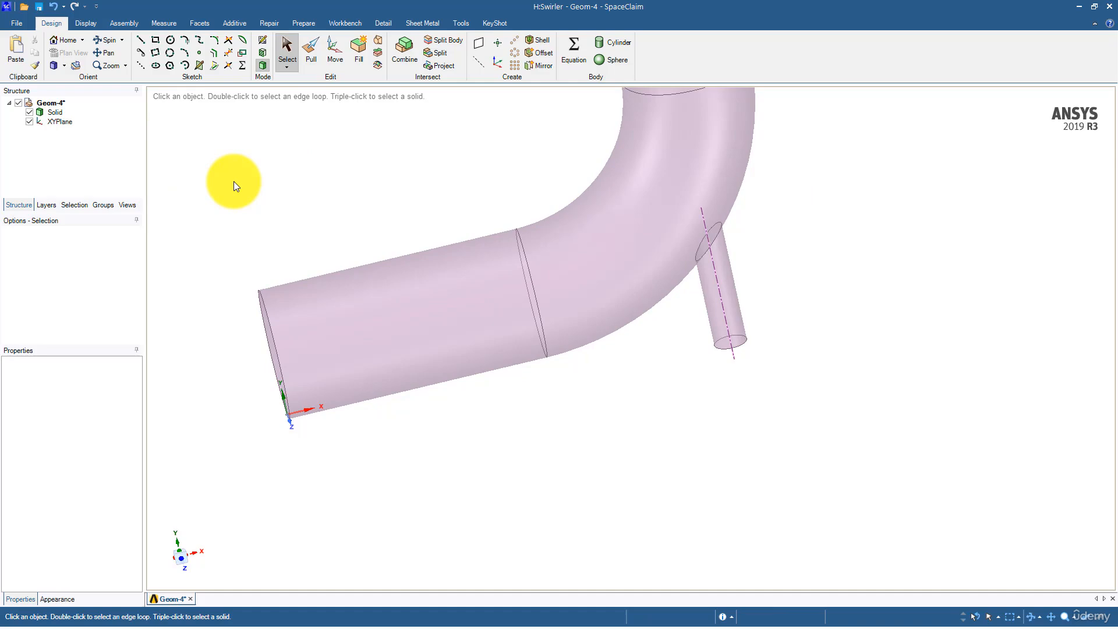
Insert Swirler.scdoc from the From Part A folder into the elbow model as an assembly component.
click(127, 22)
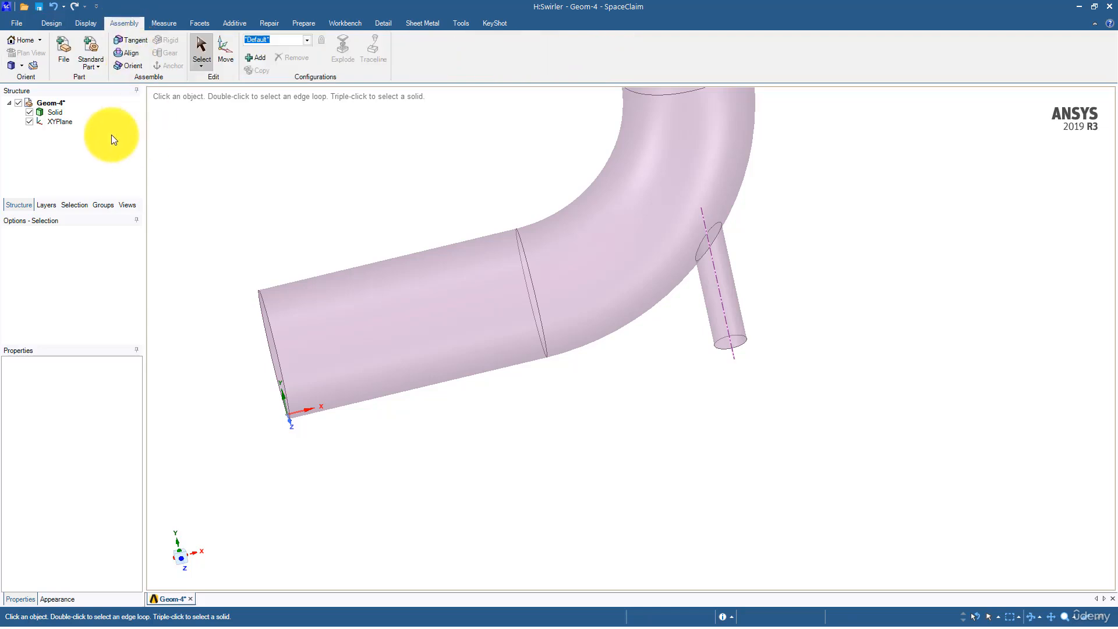
click(65, 49)
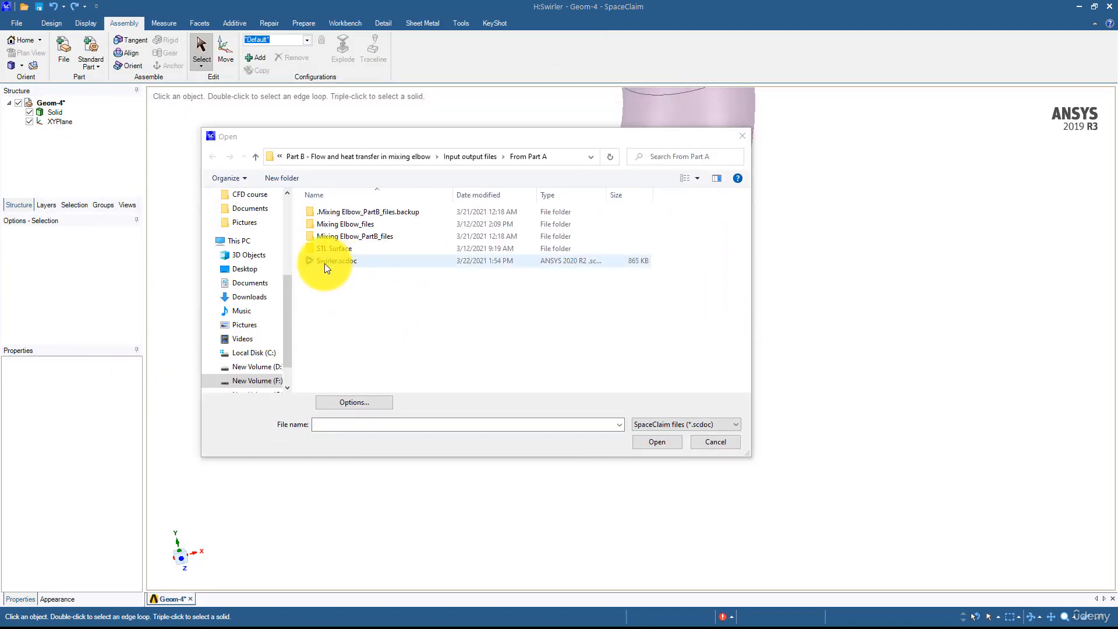
click(326, 263)
click(656, 442)
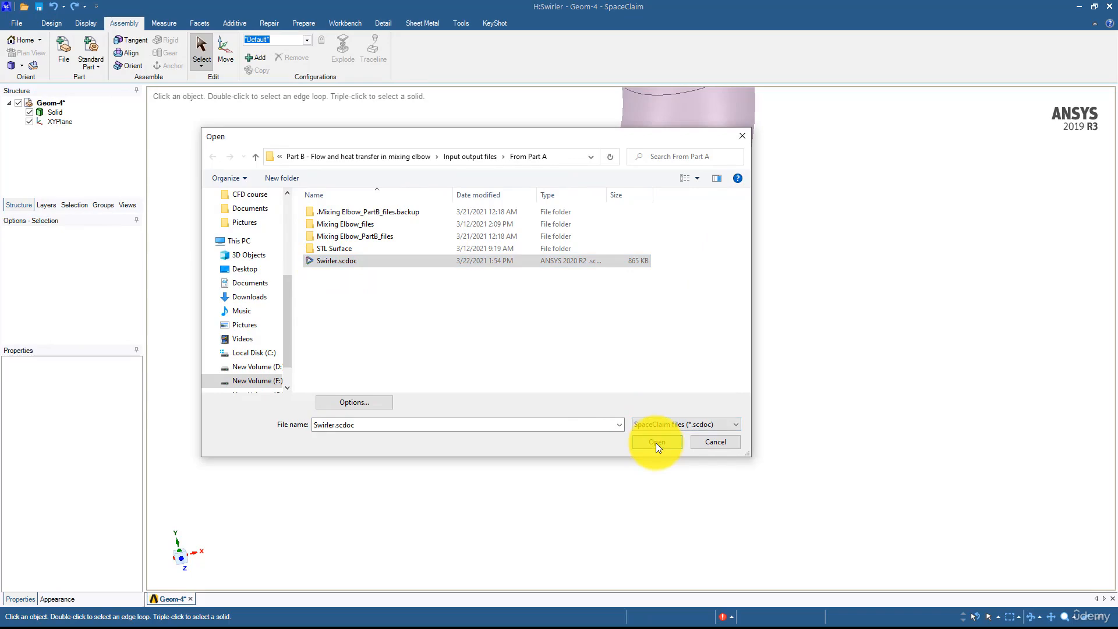
Move the Swirler component about 1447 mm in the positive X direction, past the small inlet pipe.
middle_drag(340, 224, 347, 249)
ctrl+middle_drag(295, 278, 225, 227)
middle_drag(386, 218, 329, 251)
ctrl+middle_drag(328, 251, 342, 274)
drag(281, 391, 743, 377)
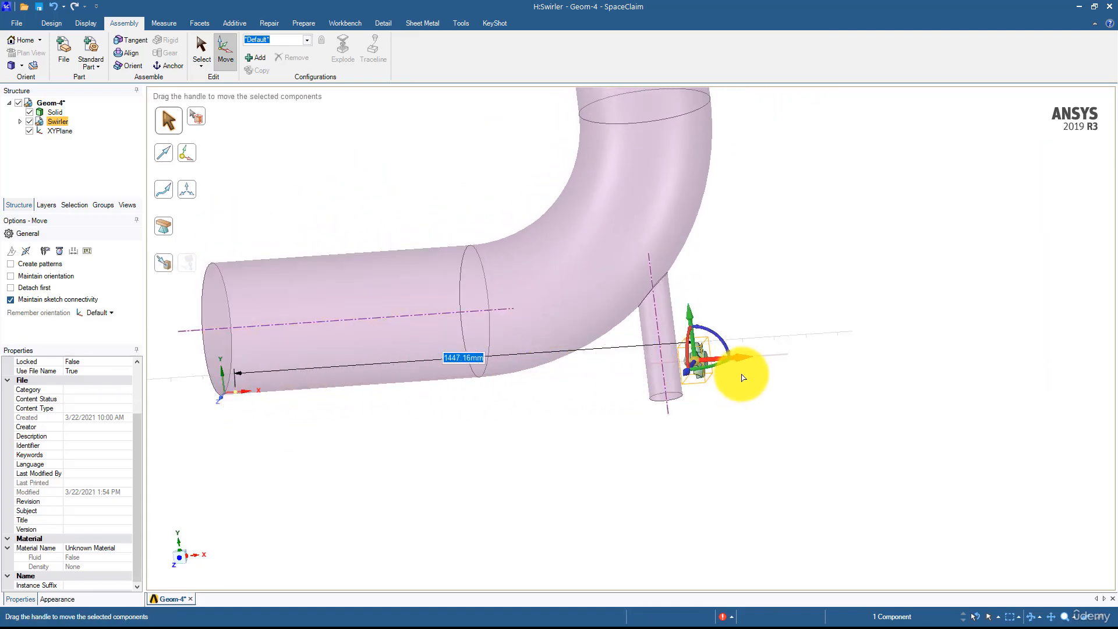
middle_drag(742, 377, 809, 376)
scroll(808, 377, up, 4)
ctrl+middle_drag(670, 421, 793, 374)
middle_drag(793, 373, 737, 314)
Move the Swirler component about 235 mm in the negative Y direction, below the small inlet pipe's open end.
drag(715, 252, 711, 412)
ctrl+middle_drag(746, 404, 742, 285)
scroll(753, 294, up, 4)
ctrl+middle_drag(677, 353, 715, 310)
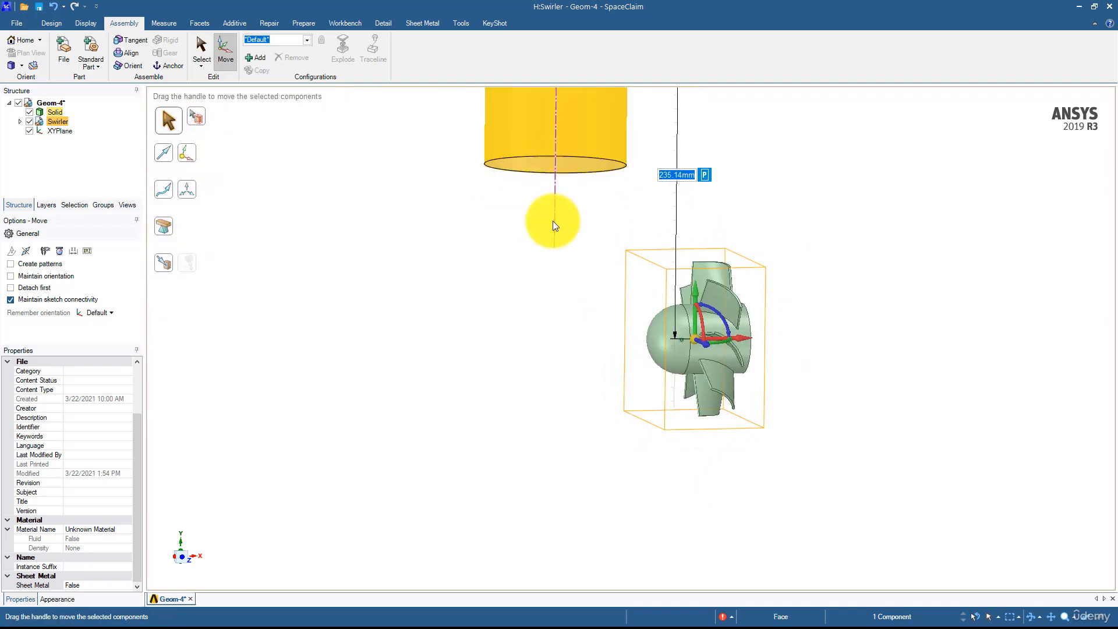
ctrl+middle_drag(564, 187, 558, 240)
Rotate the Swirler component 90° about the Z axis so its hemispherical nose points toward negative Y.
drag(716, 373, 675, 371)
text(90)
key(Return)
ctrl+middle_drag(719, 310, 801, 308)
middle_drag(830, 343, 739, 372)
click(746, 281)
middle_drag(746, 280, 734, 199)
Align the swirler hub's axis with the small inlet pipe's axis using an assembly Align condition.
click(518, 219)
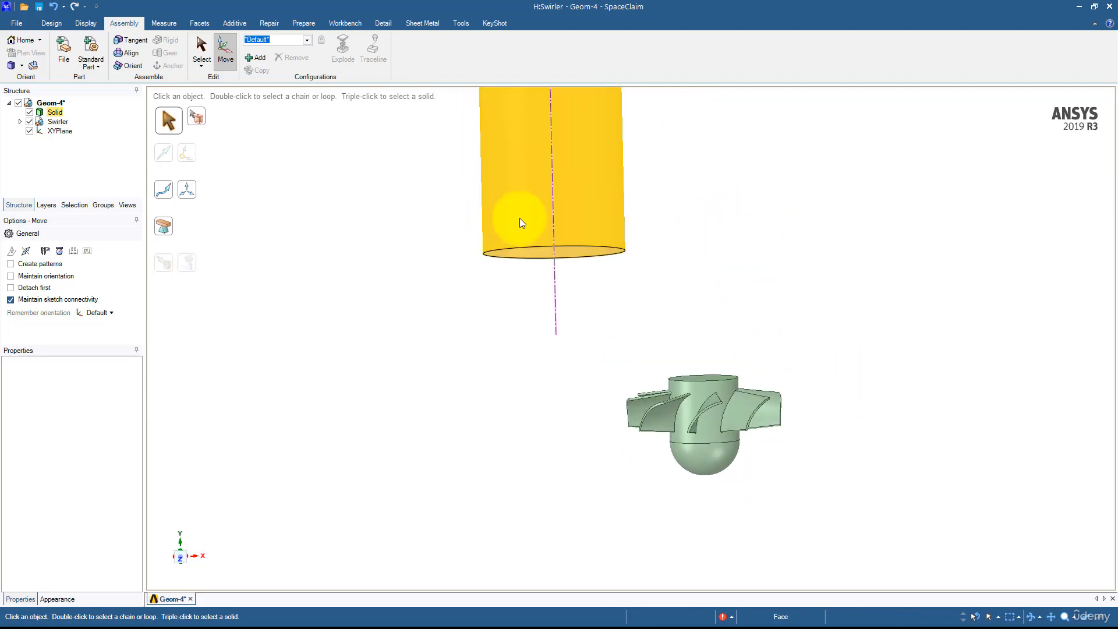
middle_drag(693, 289, 692, 307)
click(121, 54)
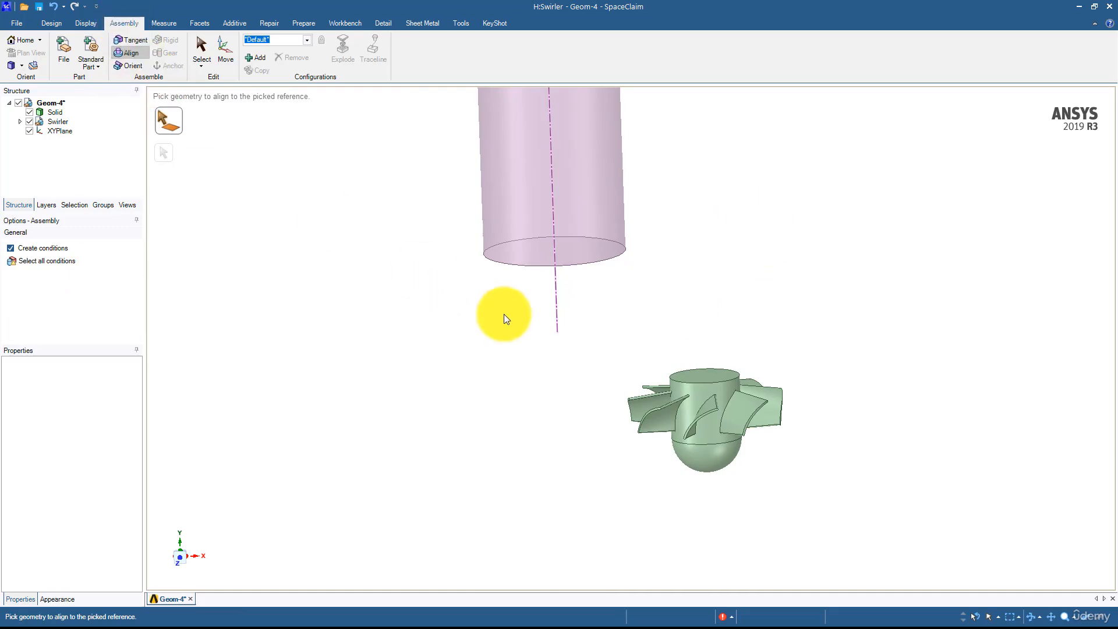
scroll(704, 374, up, 3)
click(706, 377)
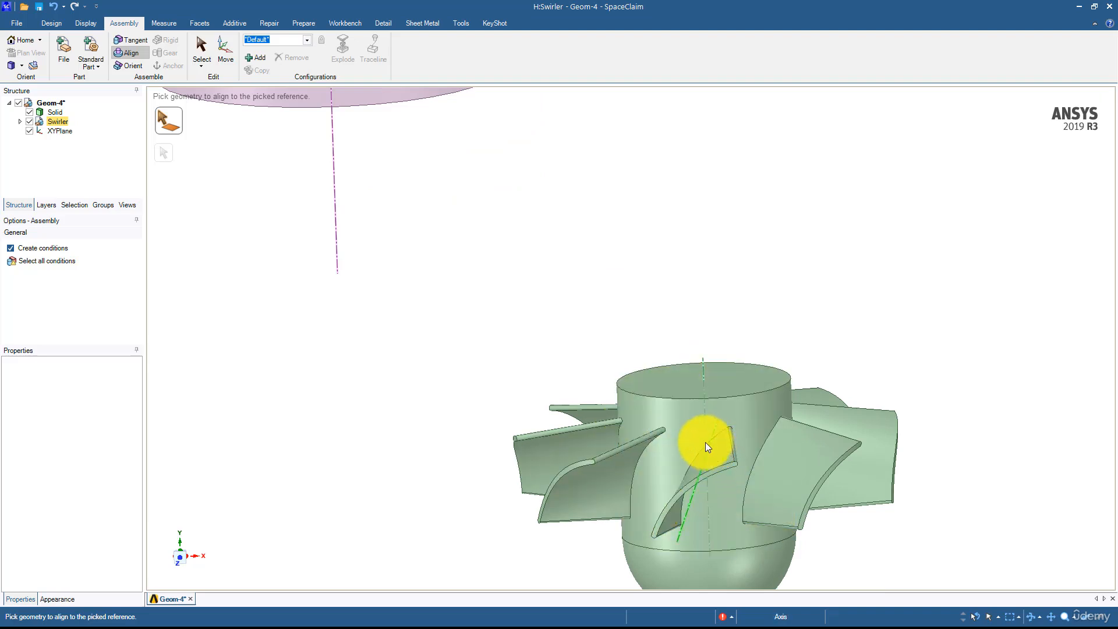
click(704, 368)
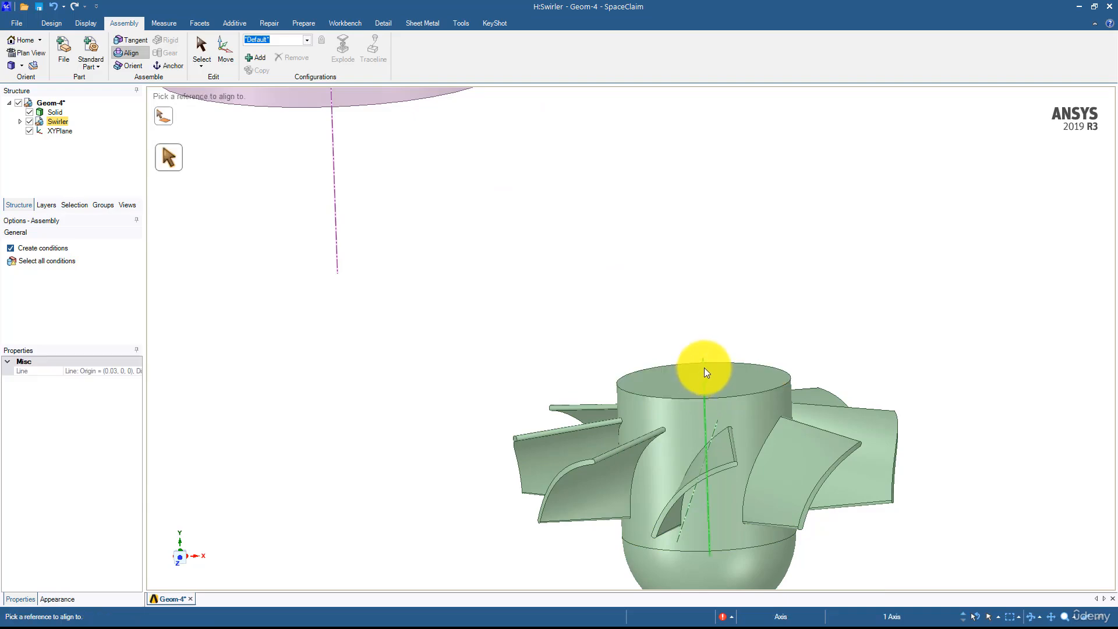
click(334, 170)
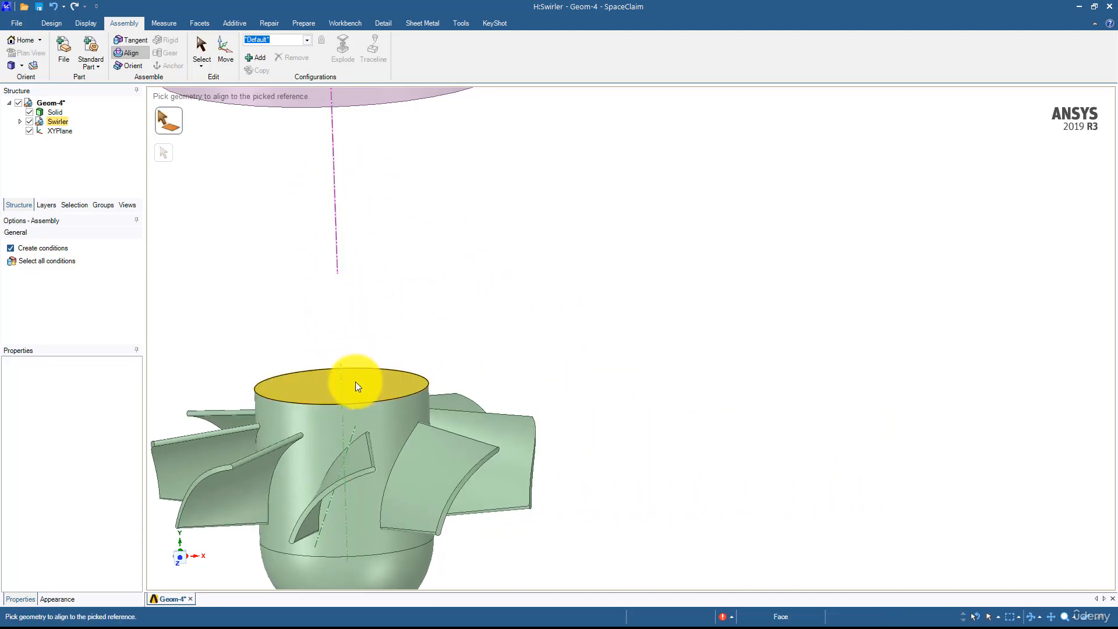
Disable automatic creation of assembly conditions and delete the Align condition stored under the Swirler component.
scroll(375, 345, down, 5)
mouse_move(435, 312)
middle_down()
mouse_move(399, 341)
mouse_move(452, 326)
mouse_move(451, 357)
mouse_move(444, 317)
middle_up()
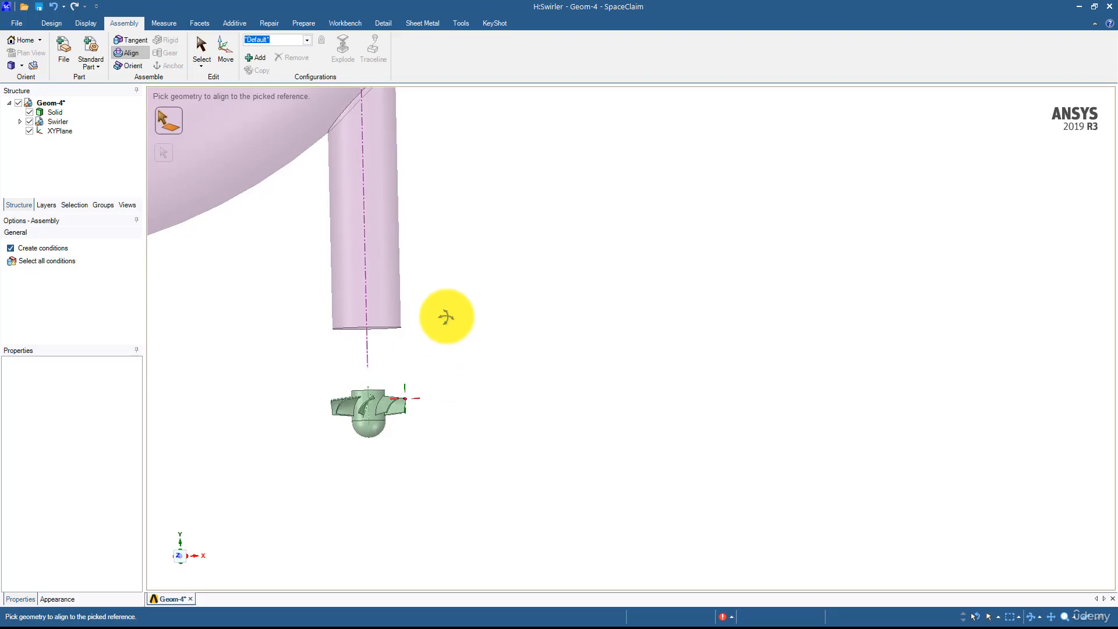
scroll(385, 341, up, 8)
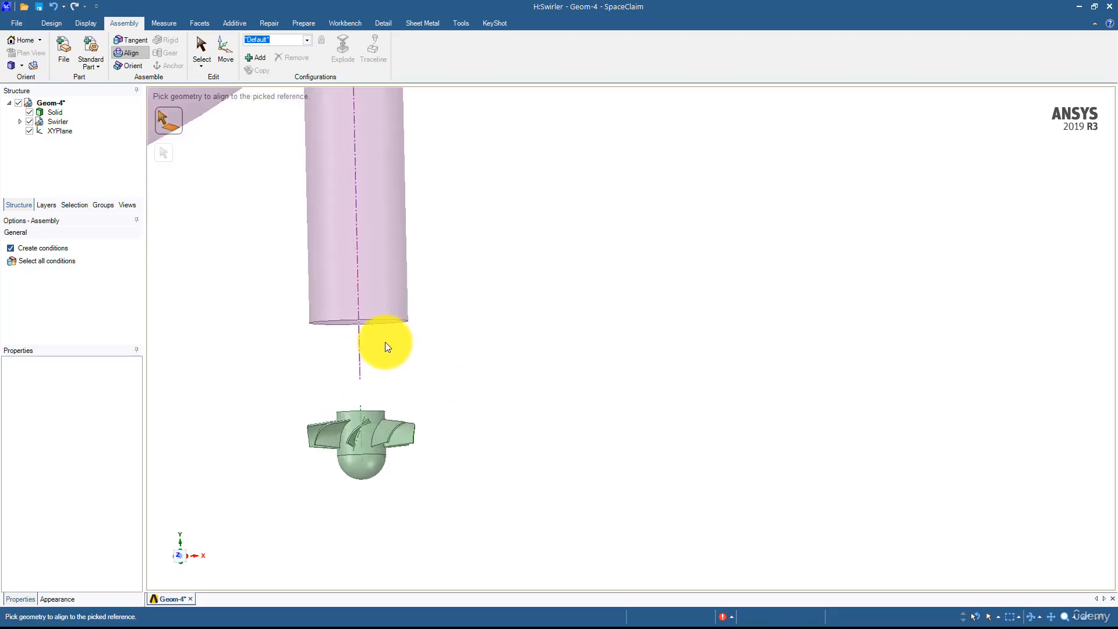
shift+middle_drag(379, 356, 392, 399)
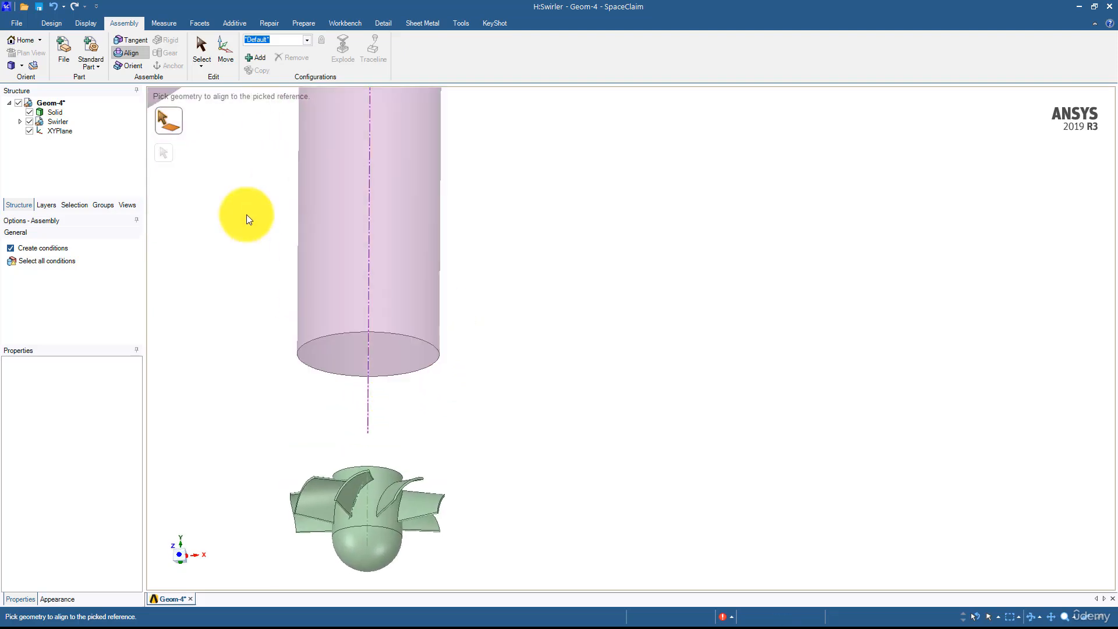
middle_drag(222, 220, 230, 235)
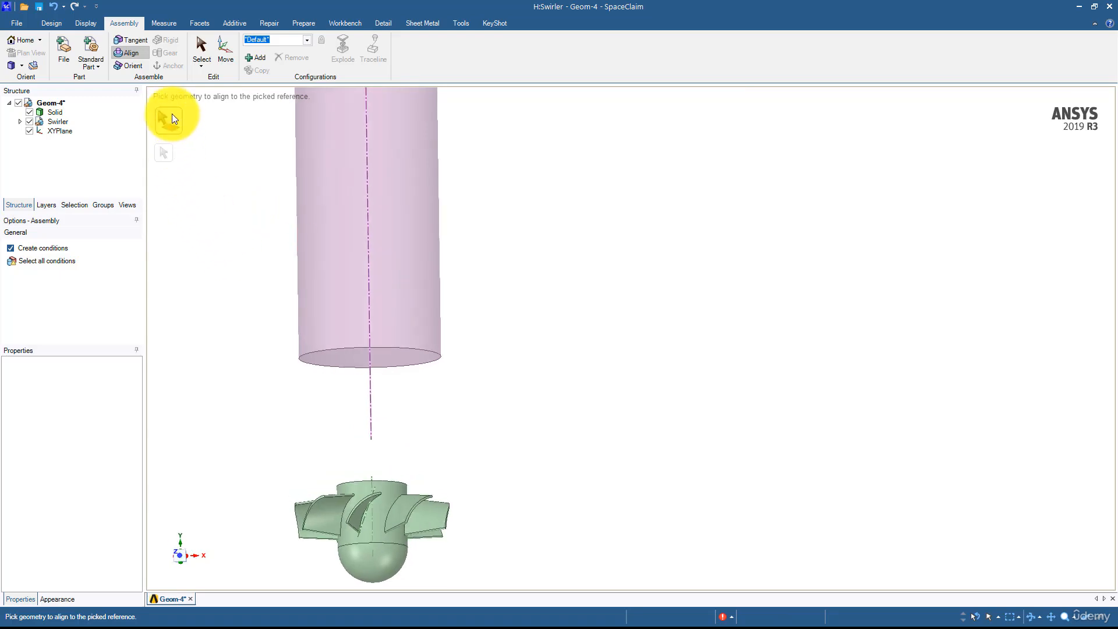
click(10, 248)
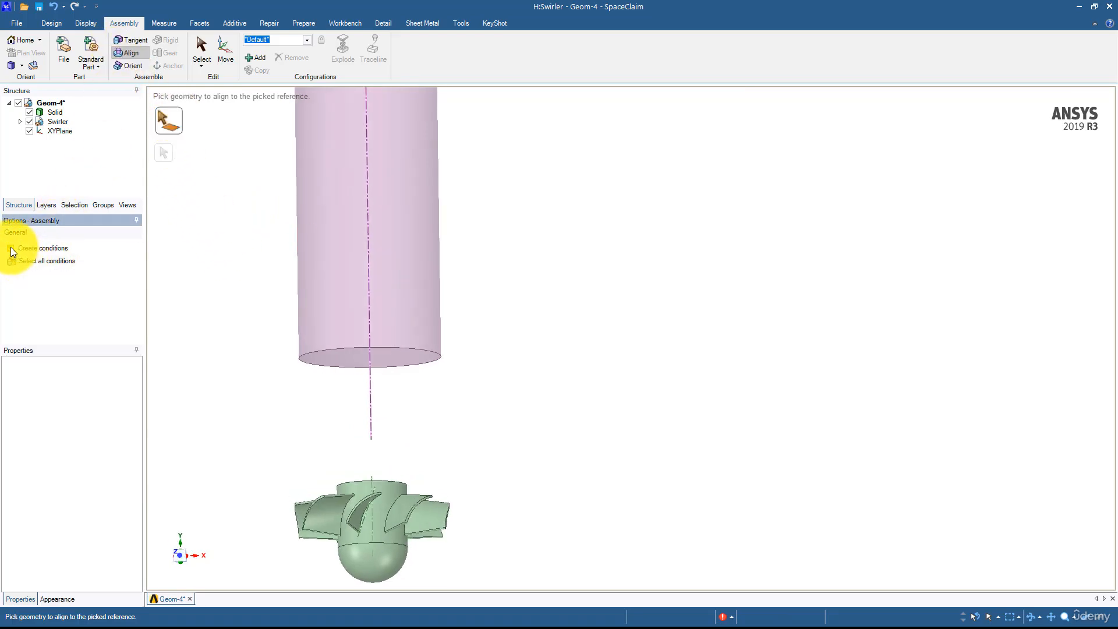
click(19, 121)
click(70, 132)
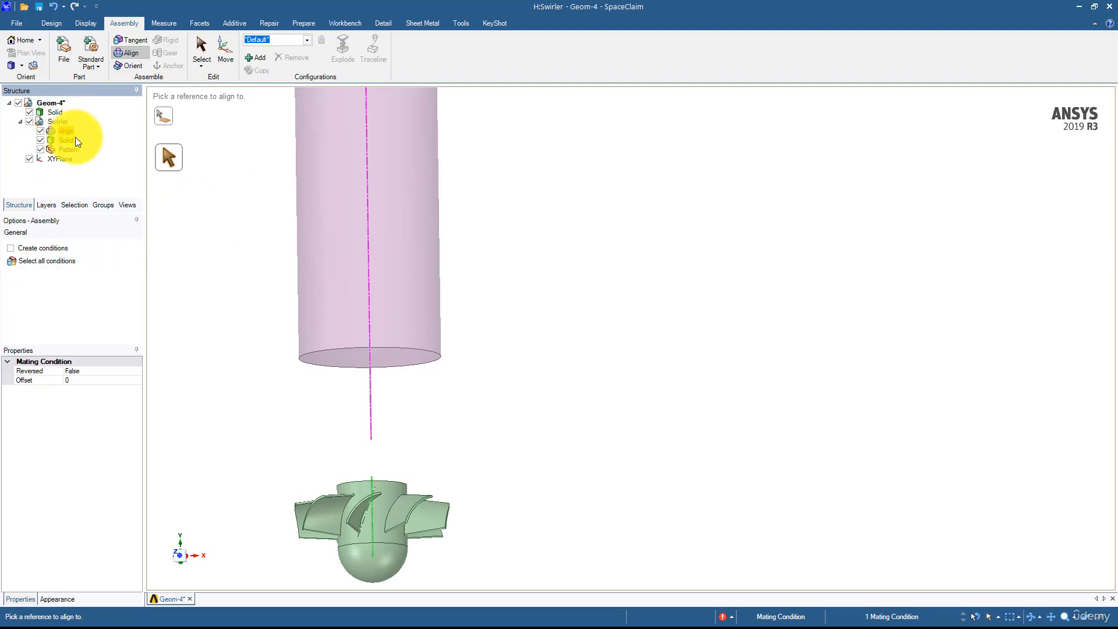
key(Delete)
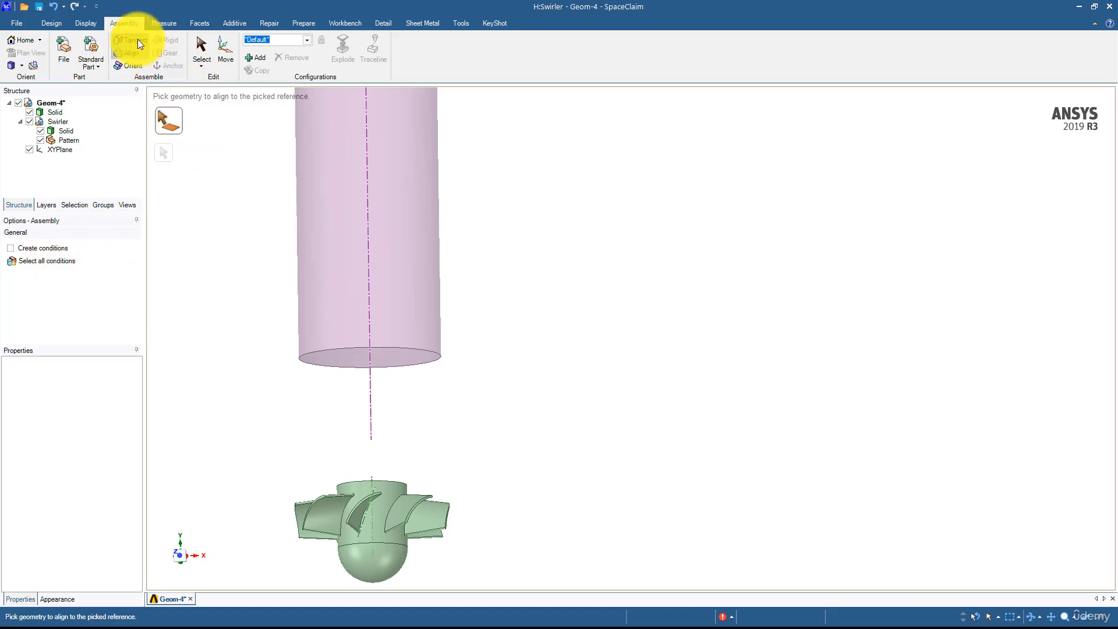
Bring the swirler hub's flat end face flush with the small inlet pipe's open end face using the assembly Tangent operation.
middle_drag(375, 469, 376, 492)
middle_drag(386, 354, 407, 322)
scroll(396, 386, up, 3)
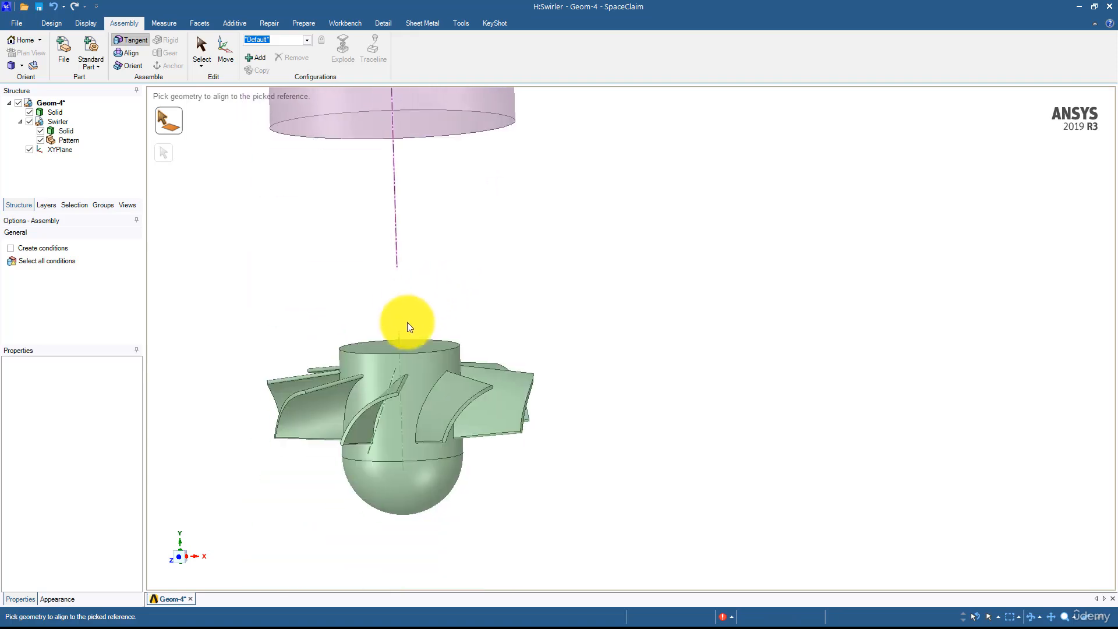
click(423, 348)
middle_drag(407, 280, 407, 357)
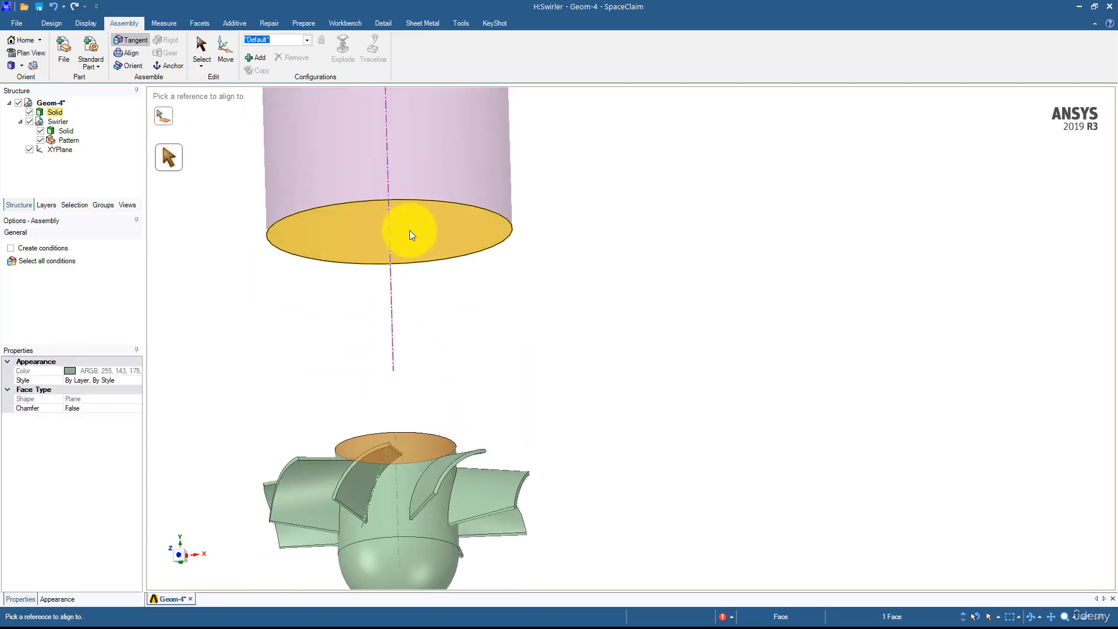
click(410, 231)
middle_drag(351, 263, 395, 320)
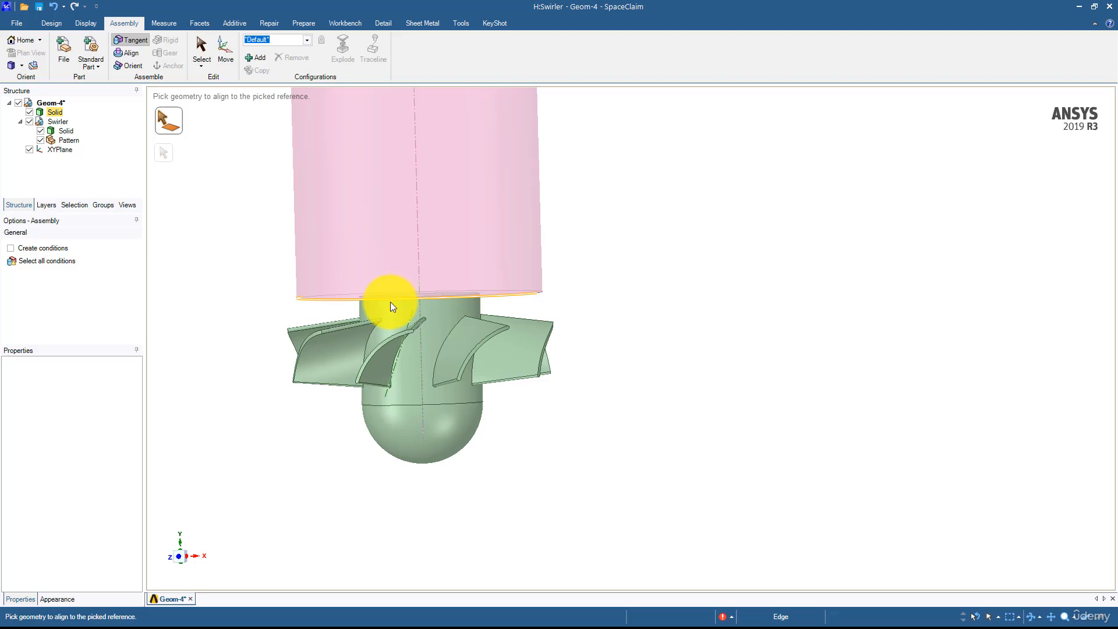
scroll(229, 262, down, 8)
shift+middle_drag(229, 261, 273, 364)
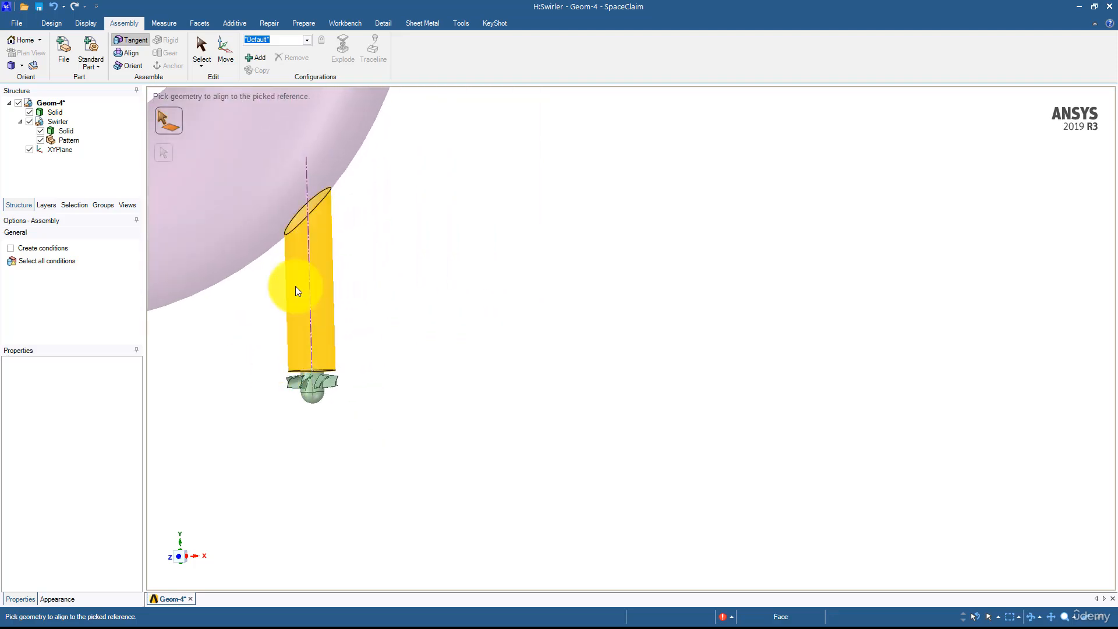
shift+middle_drag(334, 239, 432, 307)
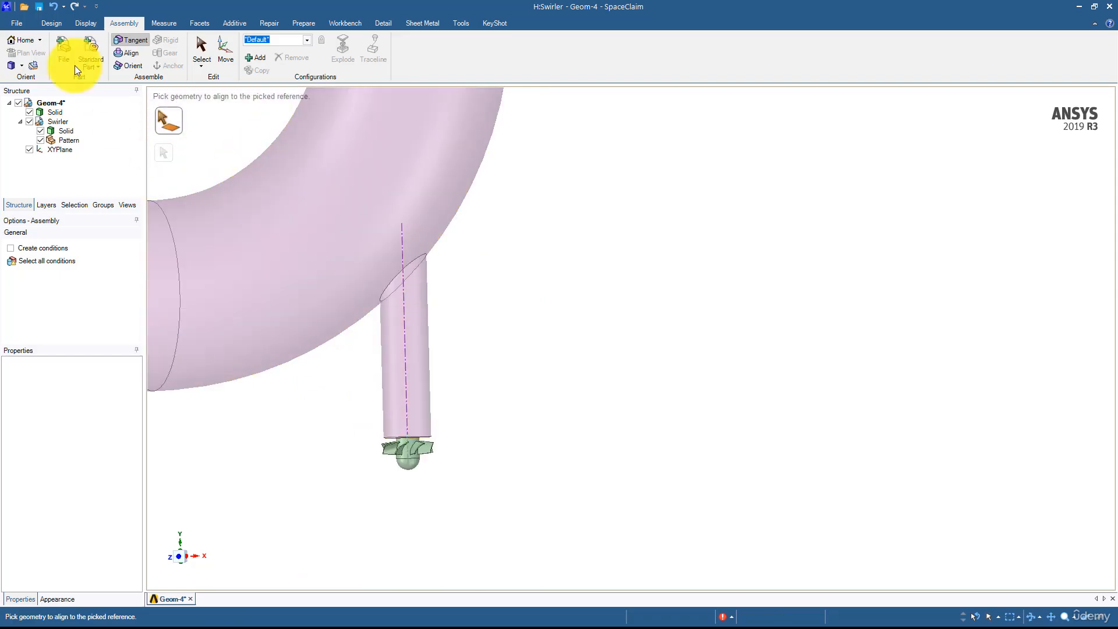
Start a line sketch on the elbow's symmetry plane, passing through the small inlet pipe.
click(47, 26)
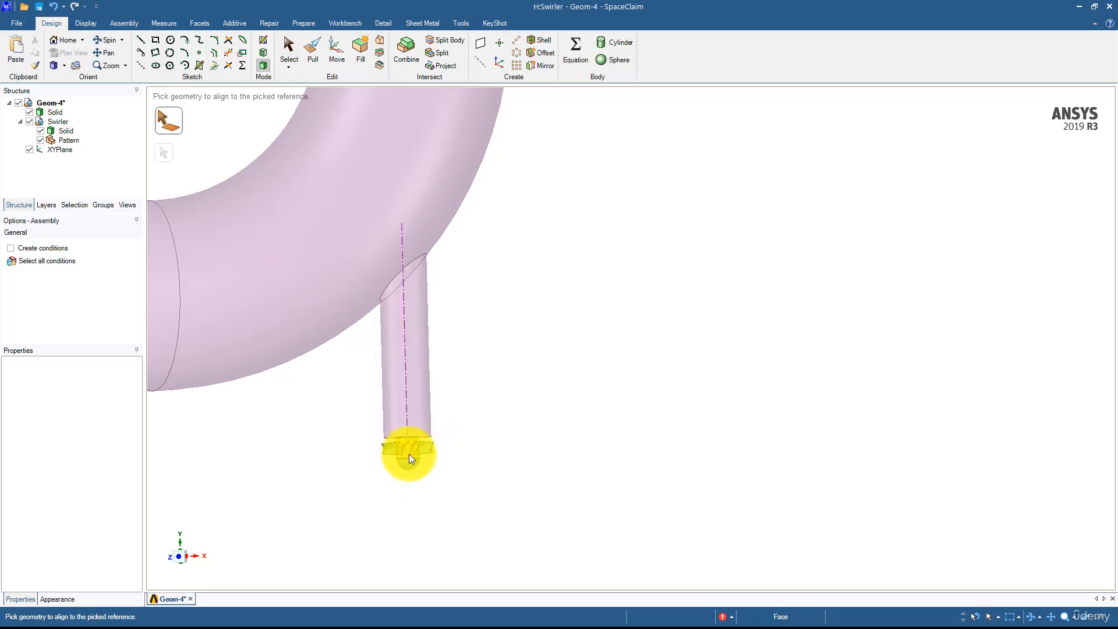
click(407, 392)
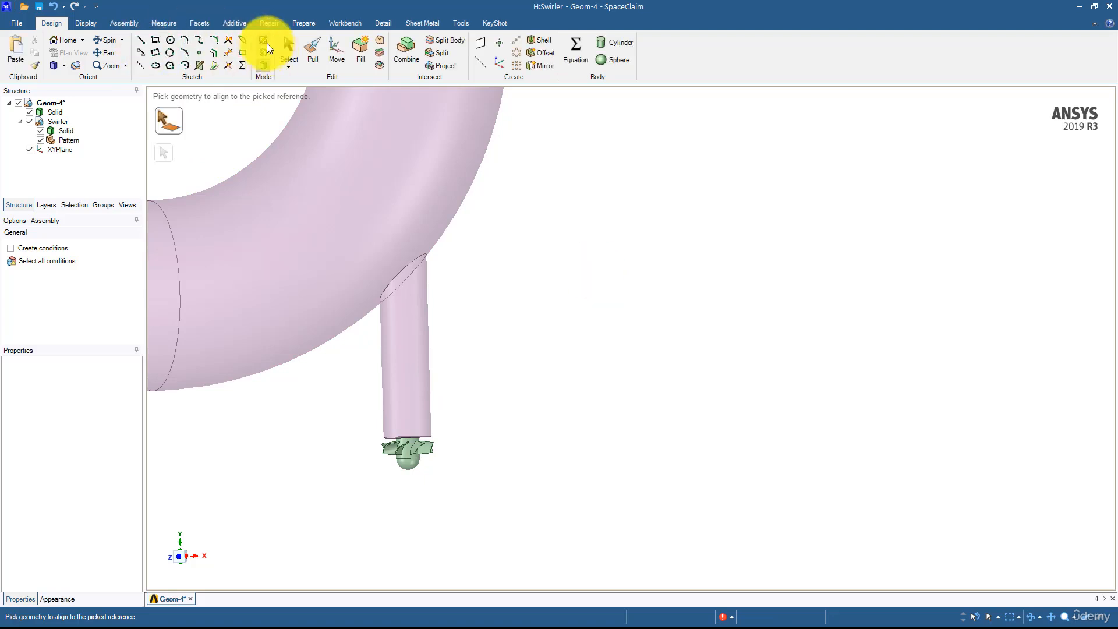
click(142, 39)
mouse_move(359, 374)
middle_down()
mouse_move(352, 394)
mouse_move(439, 342)
mouse_move(630, 352)
mouse_move(483, 388)
middle_up()
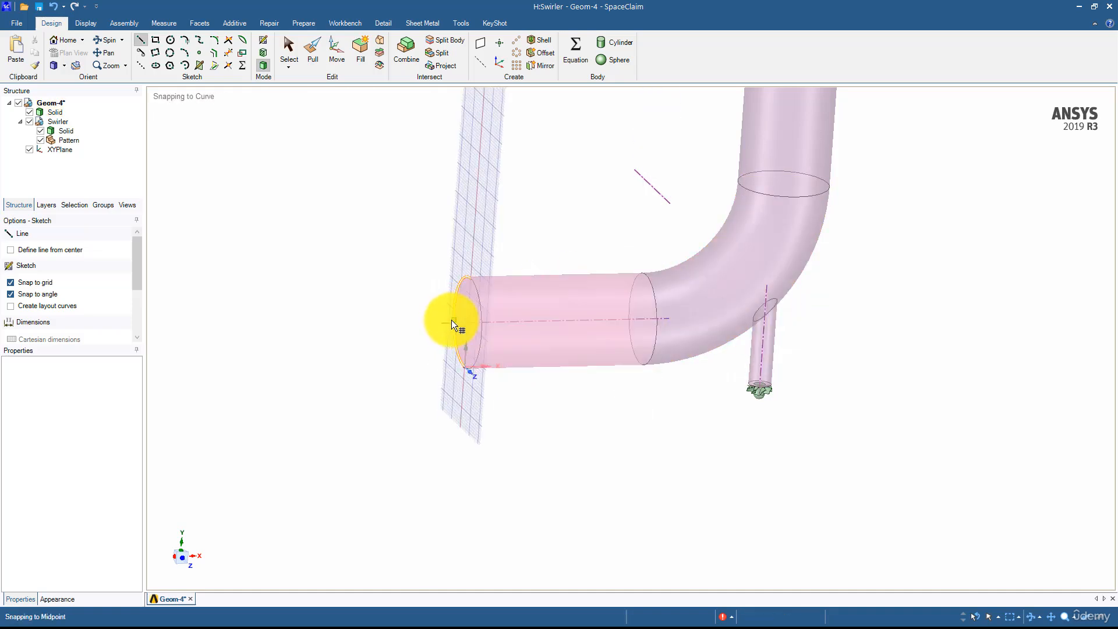
middle_drag(449, 326, 472, 310)
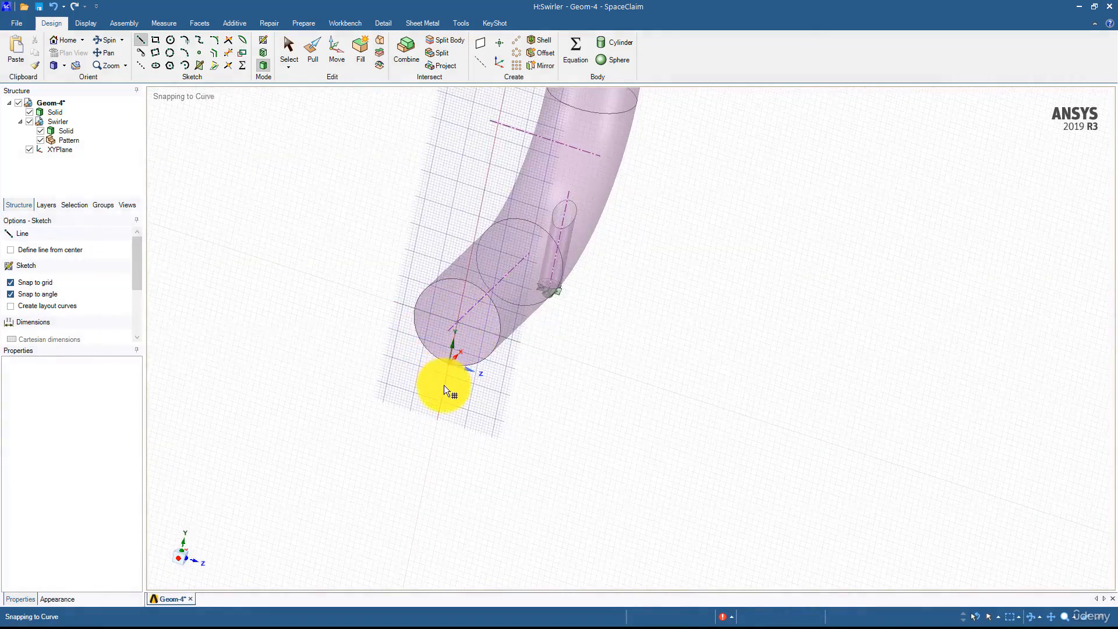
middle_drag(442, 383, 378, 336)
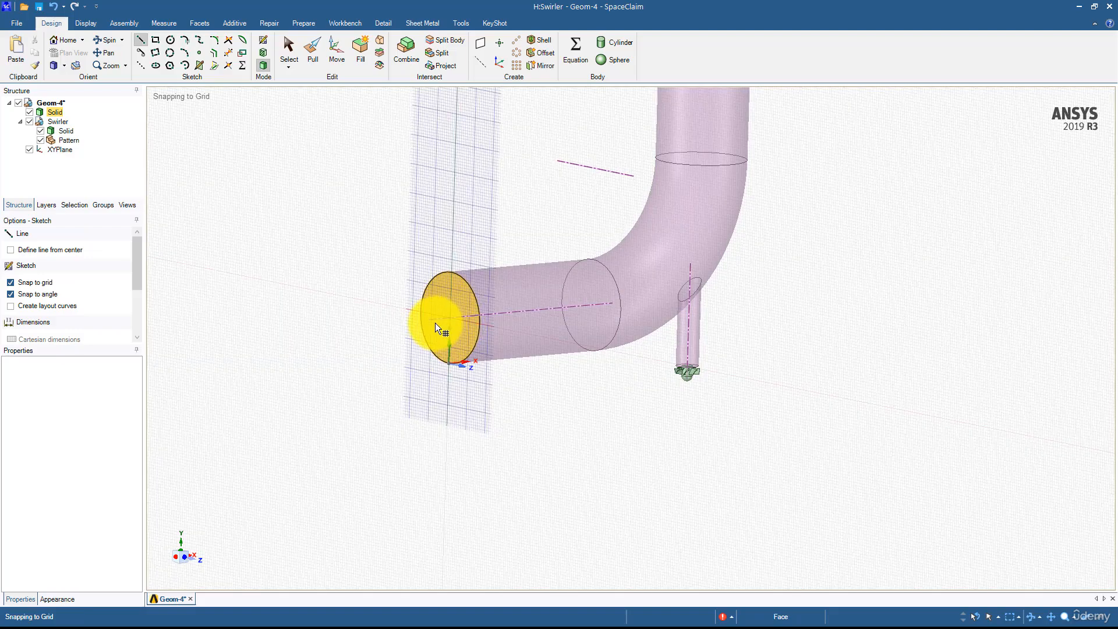
key(h)
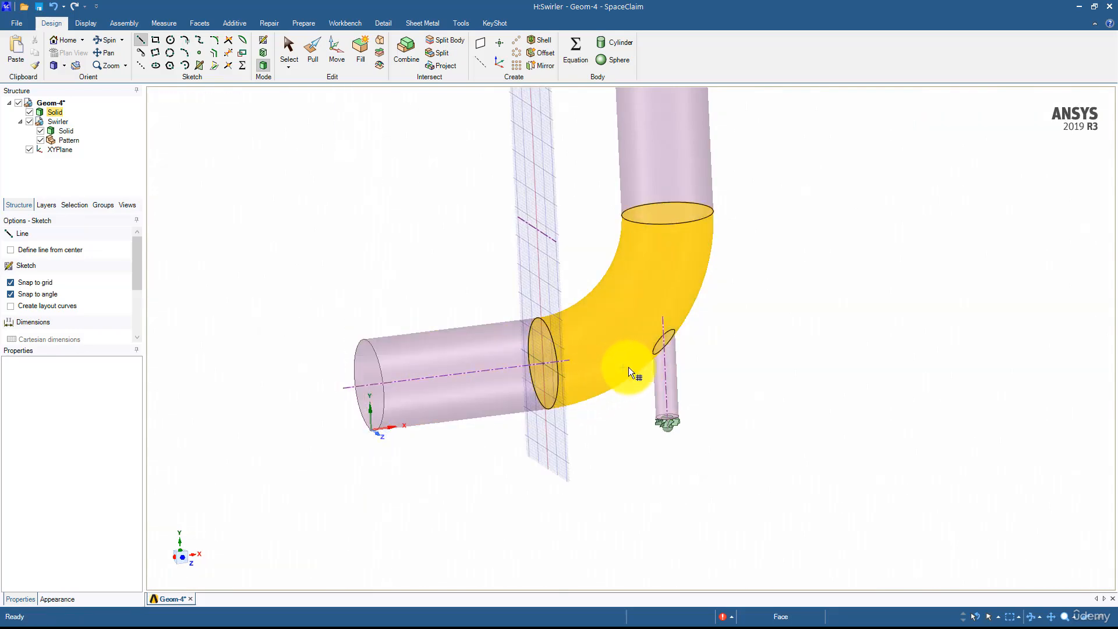
middle_drag(680, 347, 656, 331)
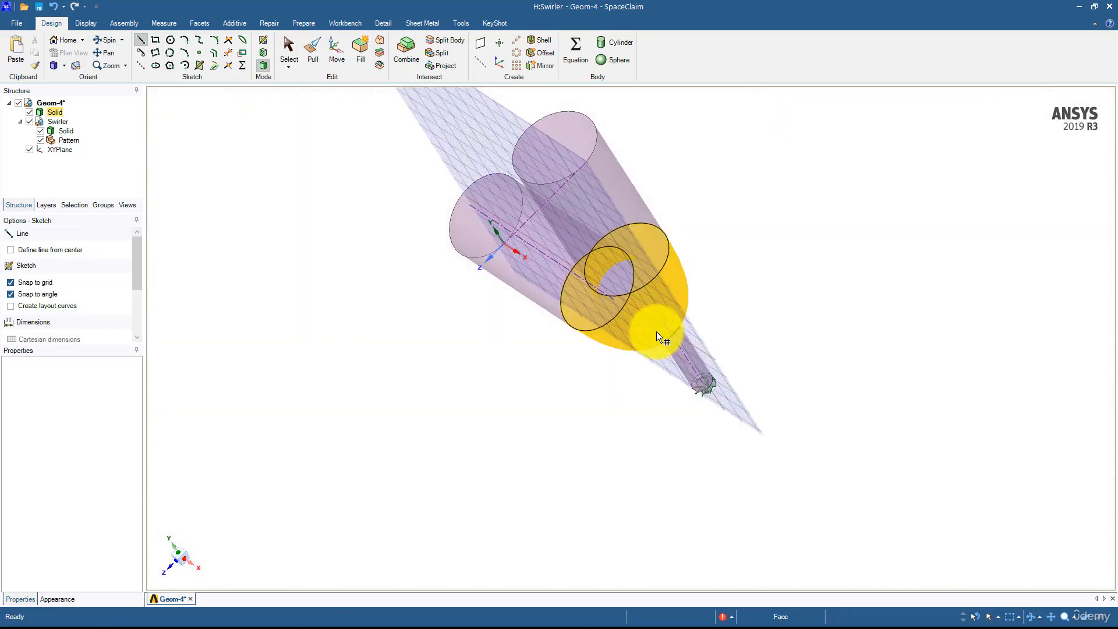
click(656, 331)
Measure the small inlet pipe's side edge from its elbow junction to its open end with a temporary line, and return to 3D mode.
mouse_move(417, 335)
middle_down()
mouse_move(502, 367)
mouse_move(437, 369)
mouse_move(517, 373)
mouse_move(382, 400)
mouse_move(462, 404)
mouse_move(355, 465)
middle_up()
scroll(462, 406, up, 3)
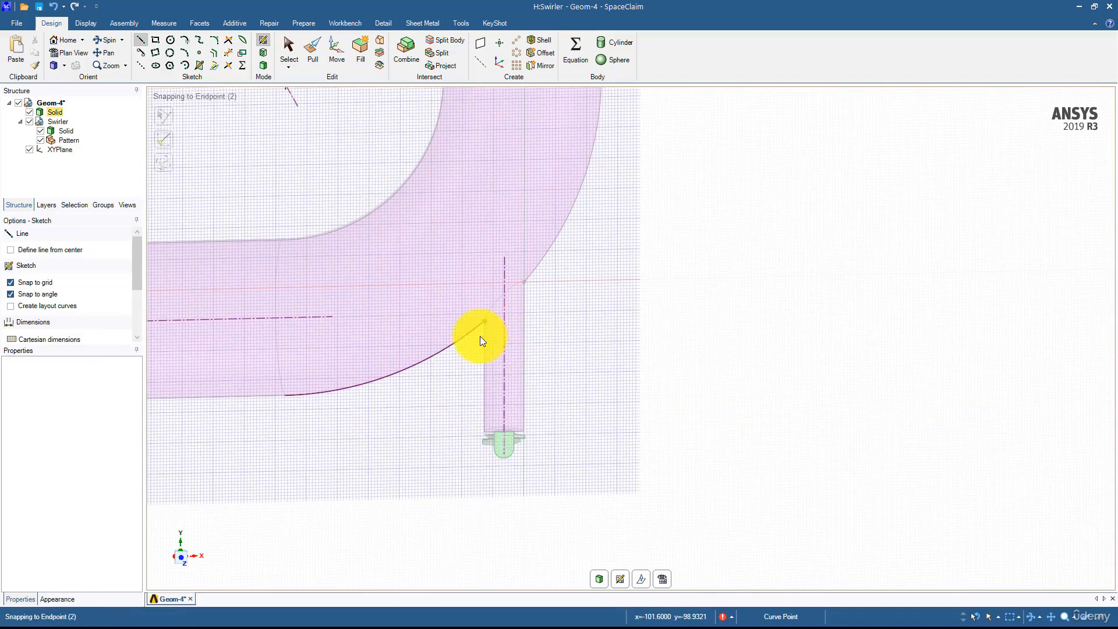
click(484, 321)
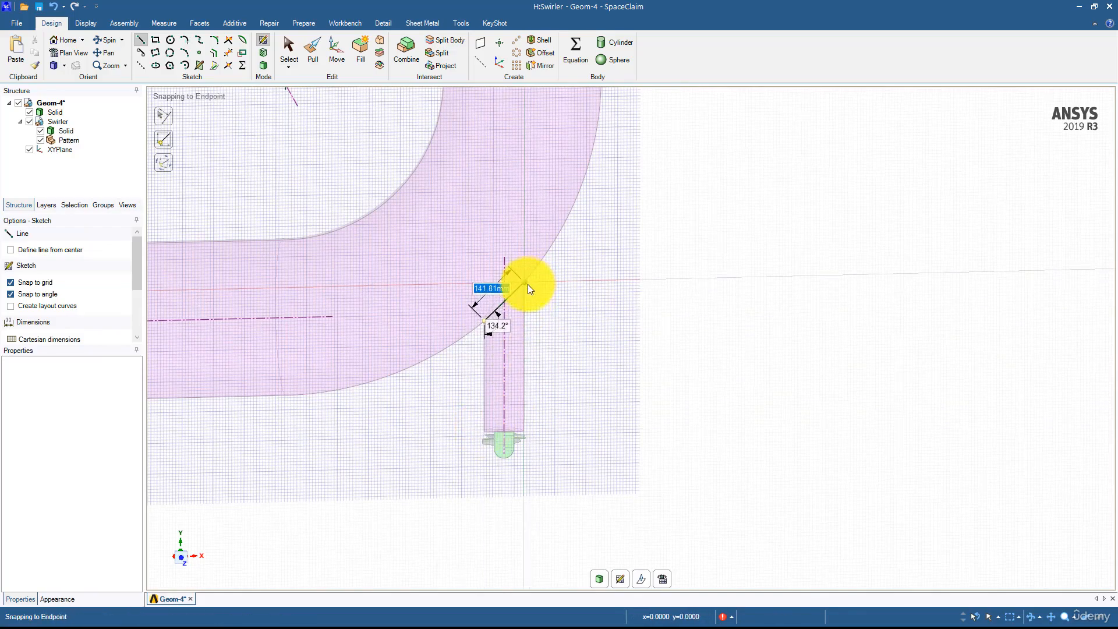
click(483, 432)
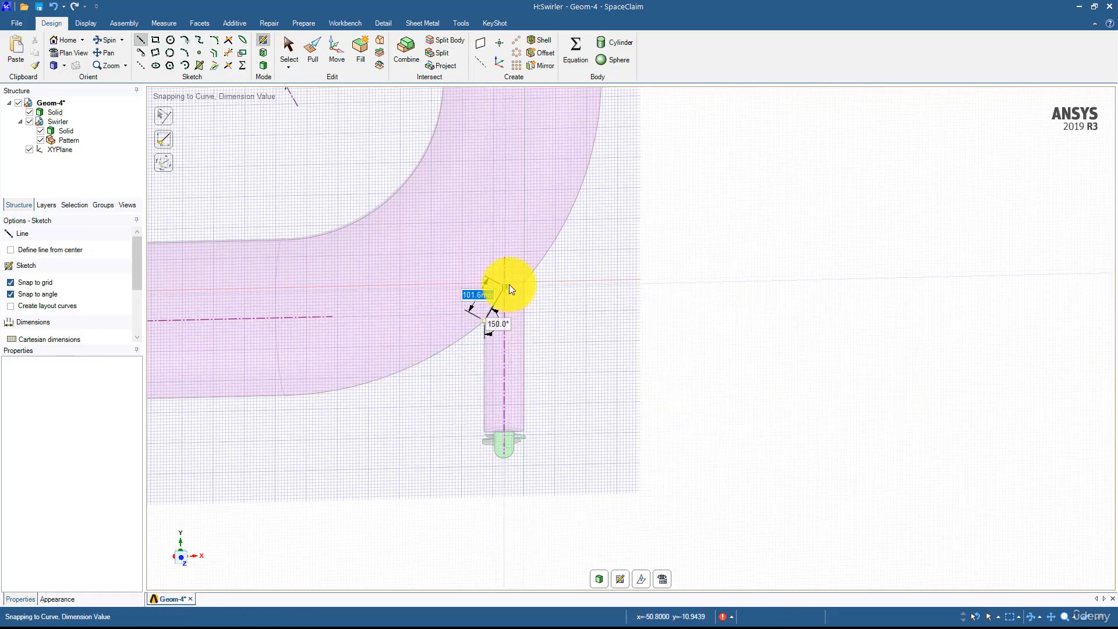
click(485, 428)
key(Escape)
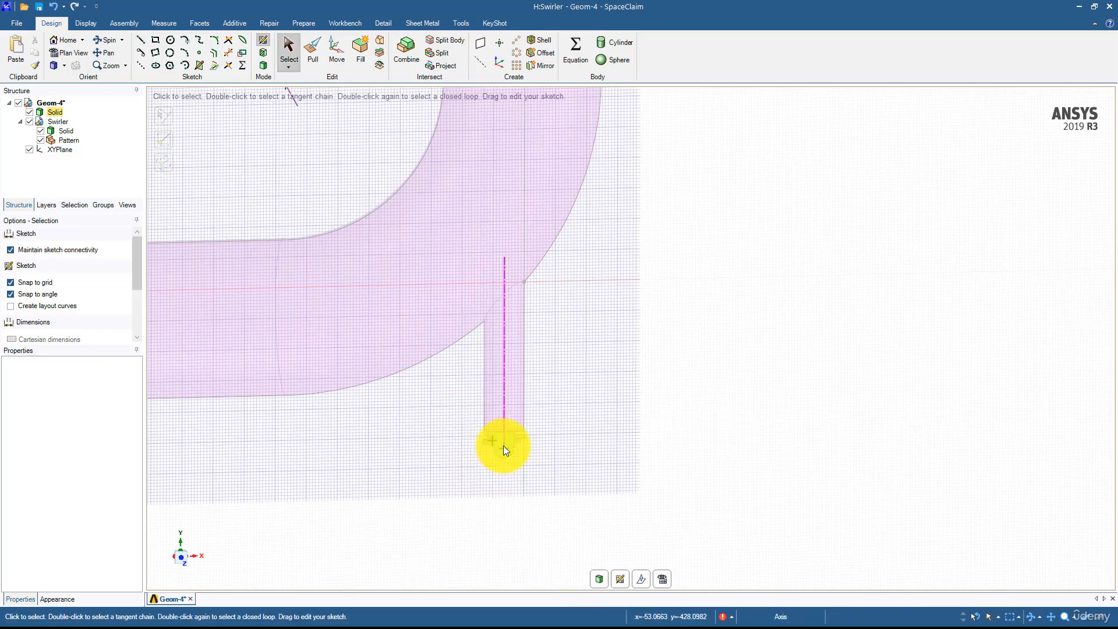
click(493, 438)
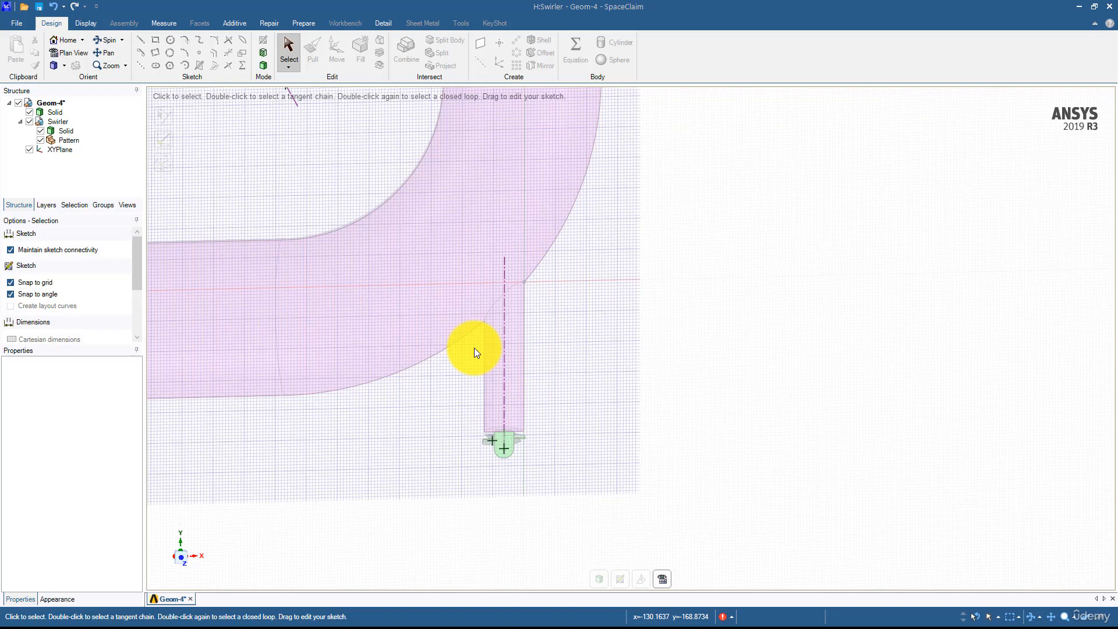
click(466, 336)
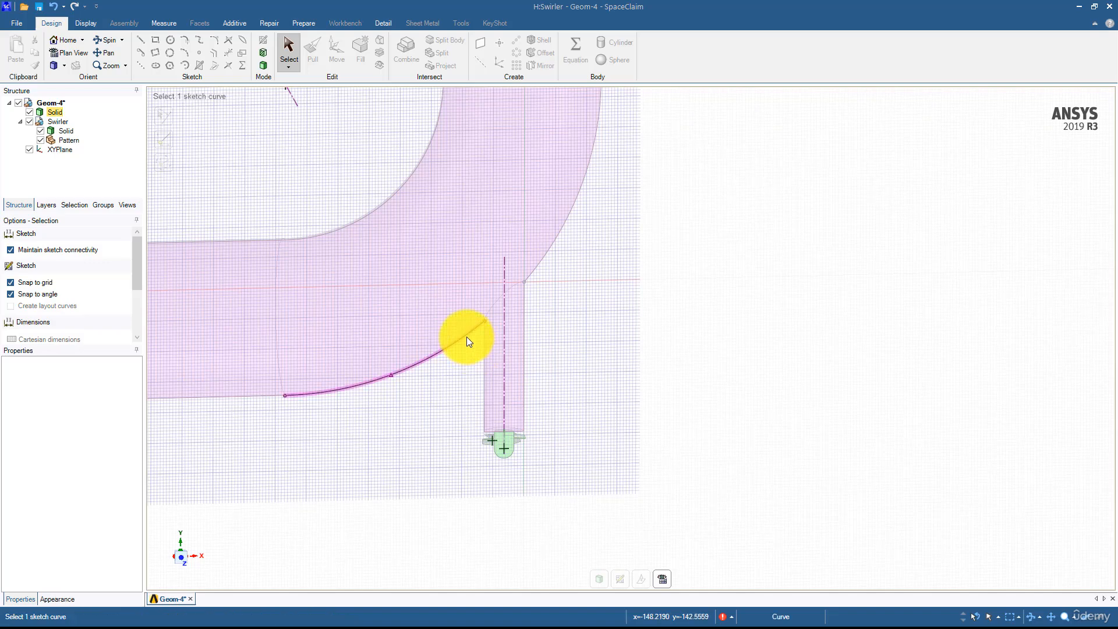
click(444, 365)
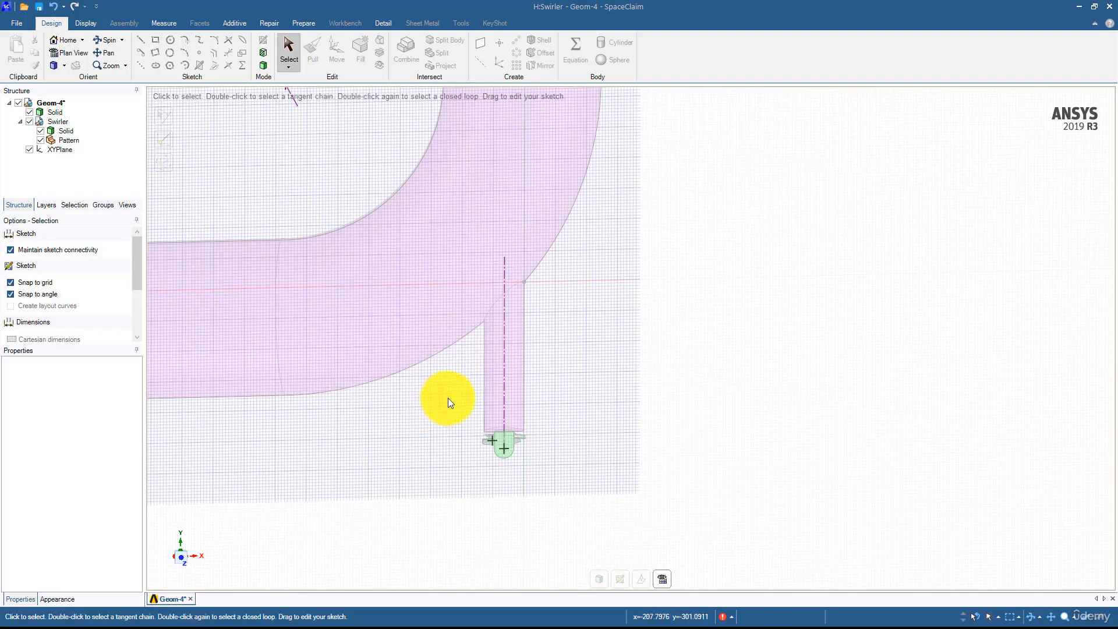
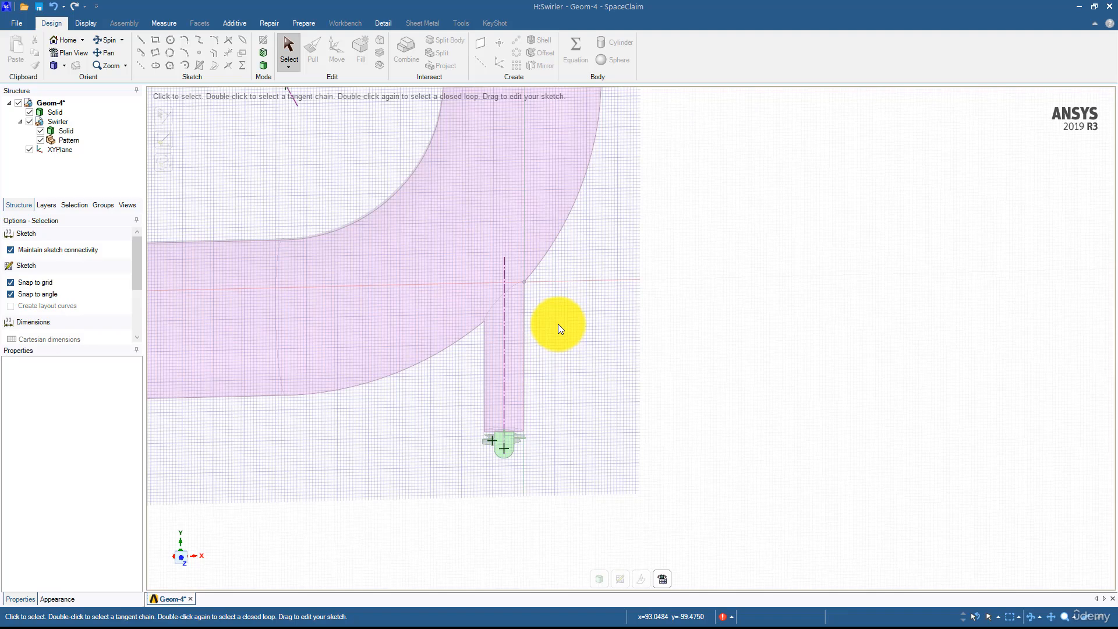
scroll(554, 449, up, 1)
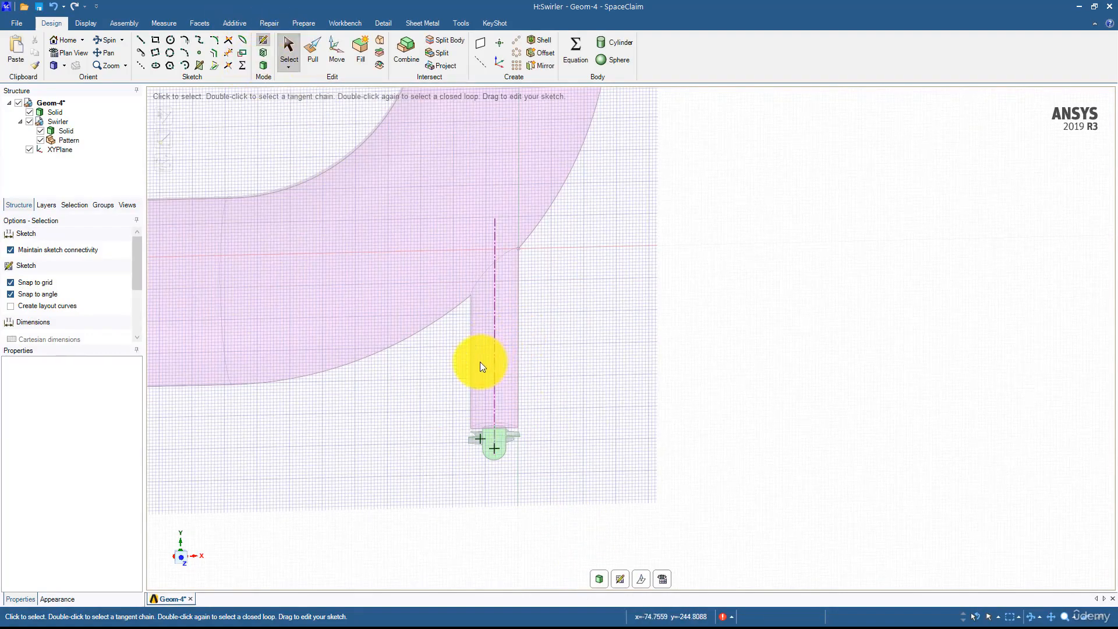
click(260, 64)
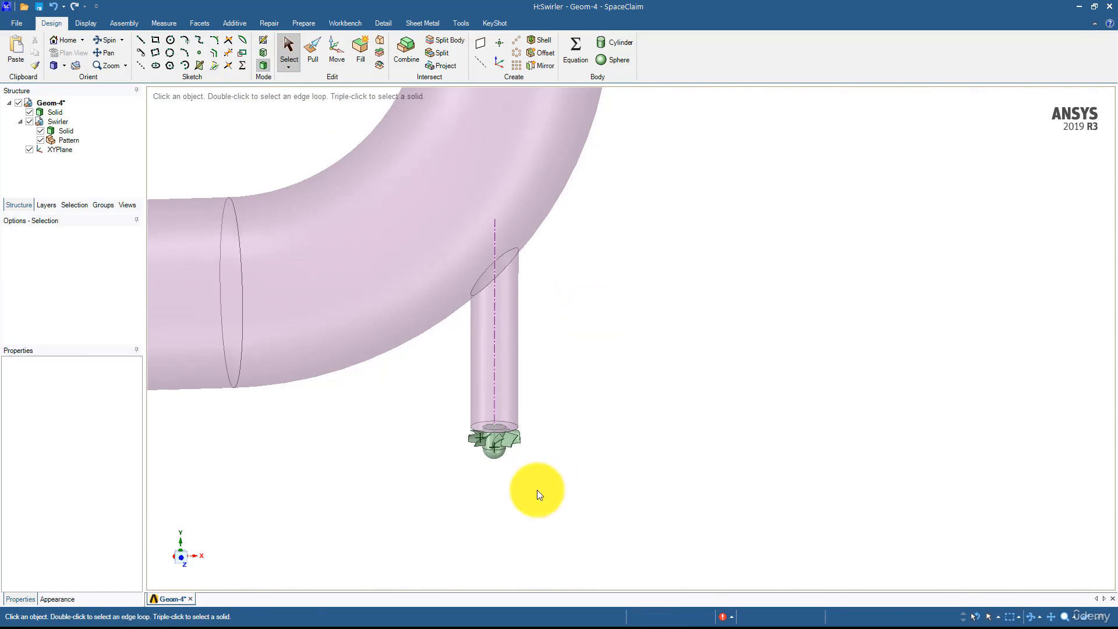
Move the Swirler component 191 mm along the small inlet pipe's axis, from its open end towards the elbow.
click(60, 122)
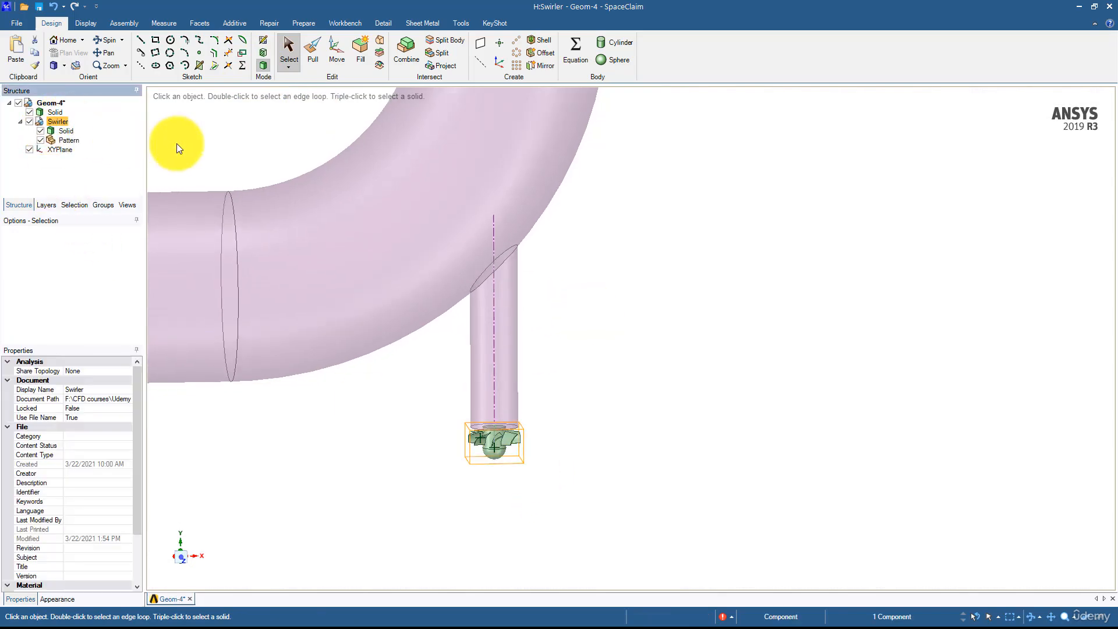
click(336, 56)
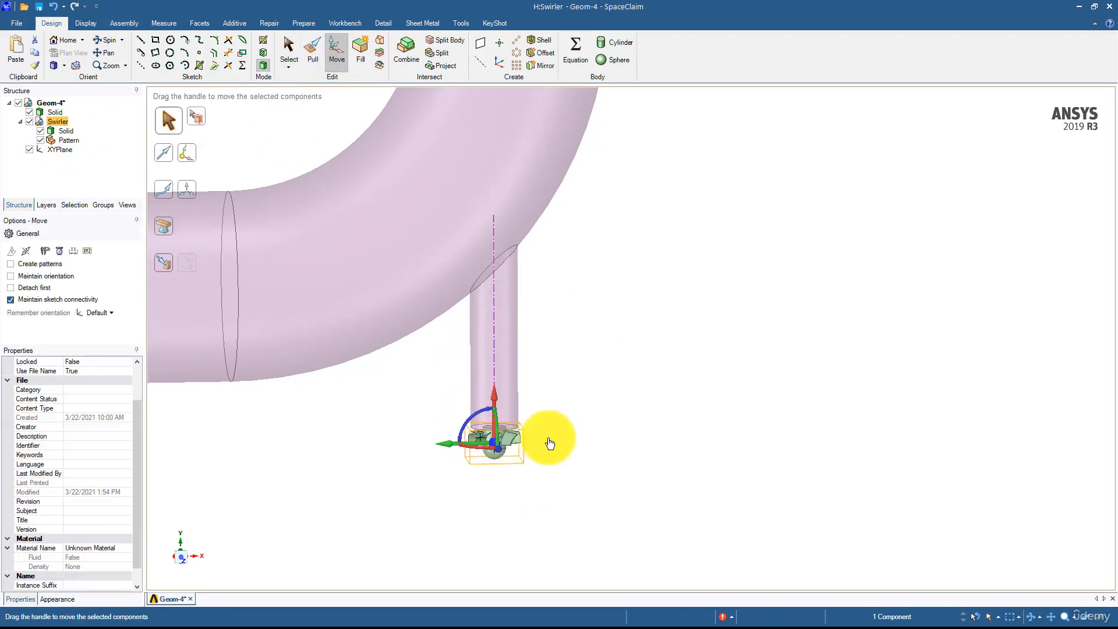
scroll(544, 437, up, 3)
mouse_move(431, 419)
middle_down()
mouse_move(424, 395)
mouse_move(425, 417)
middle_up()
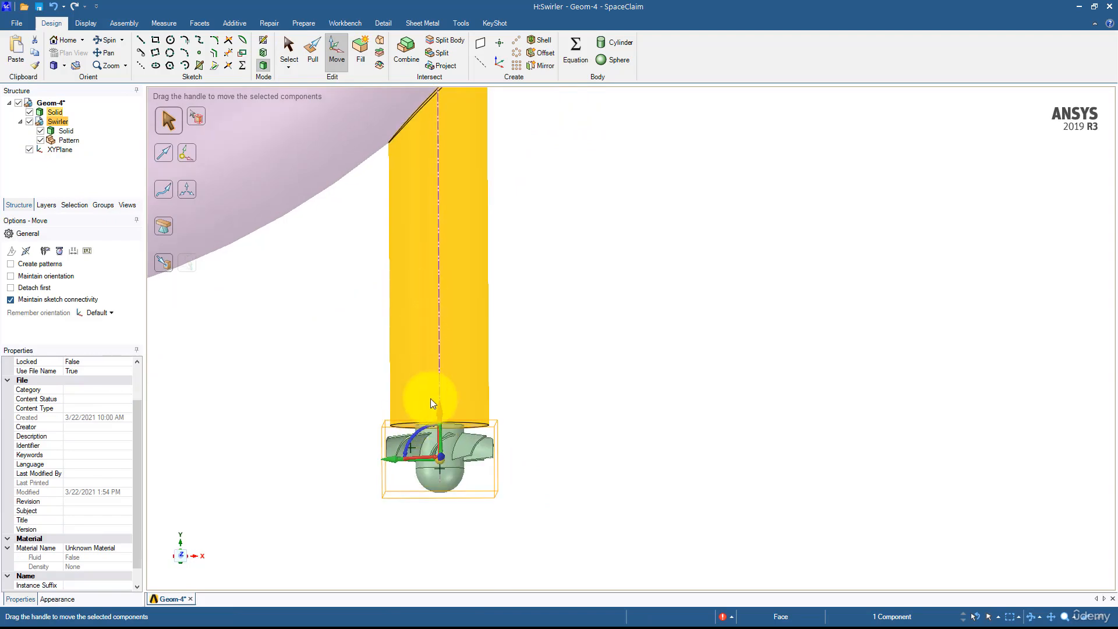
scroll(399, 474, up, 3)
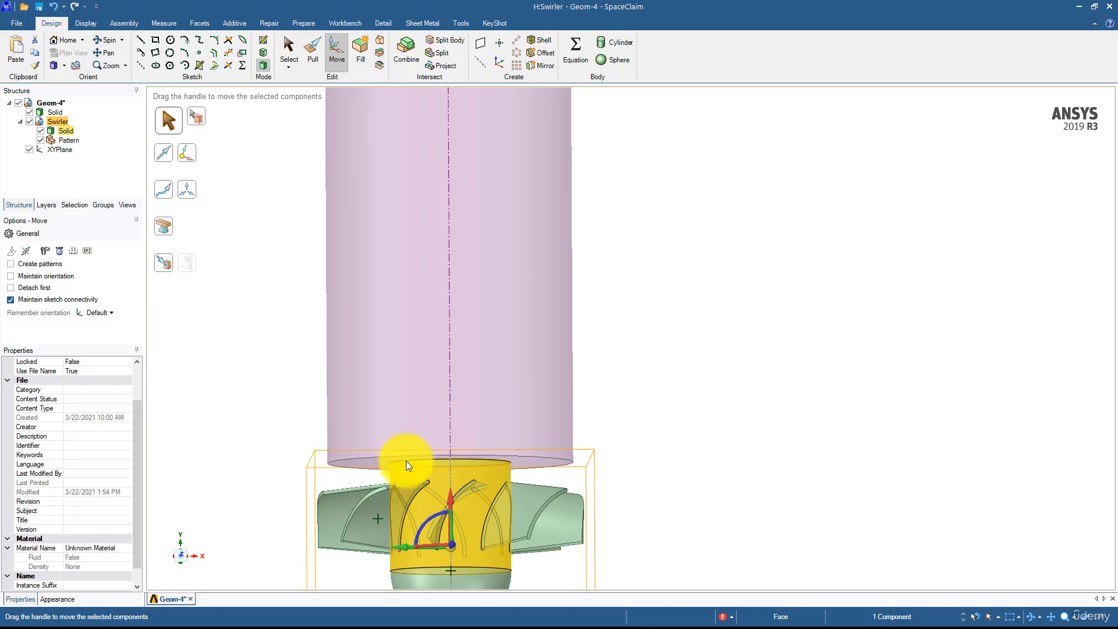
middle_drag(448, 470, 450, 520)
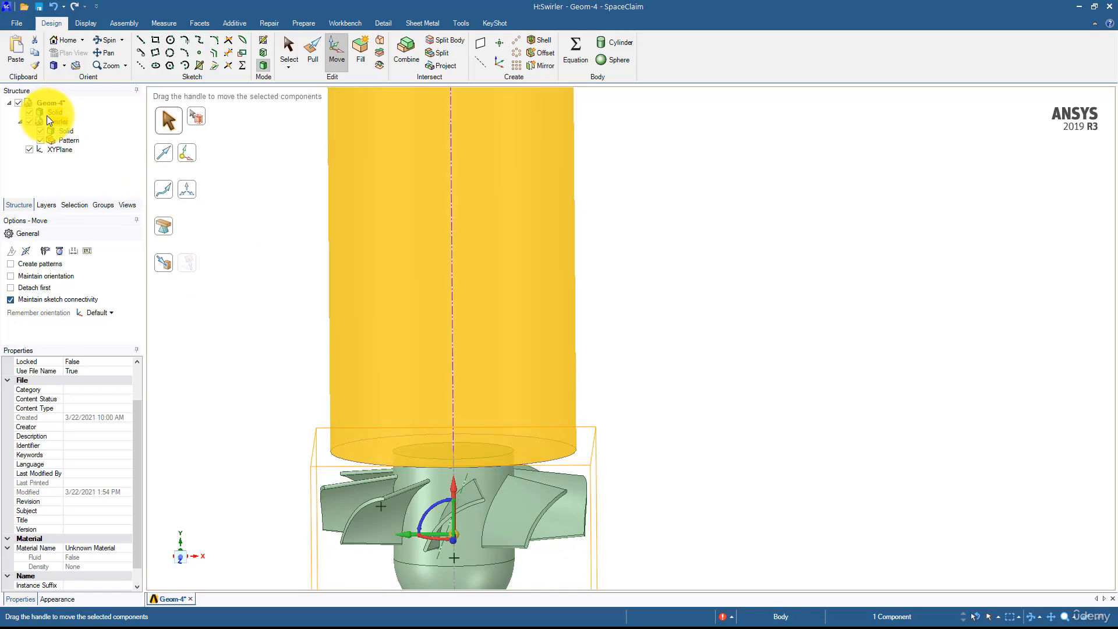
drag(453, 485, 439, 231)
text(191)
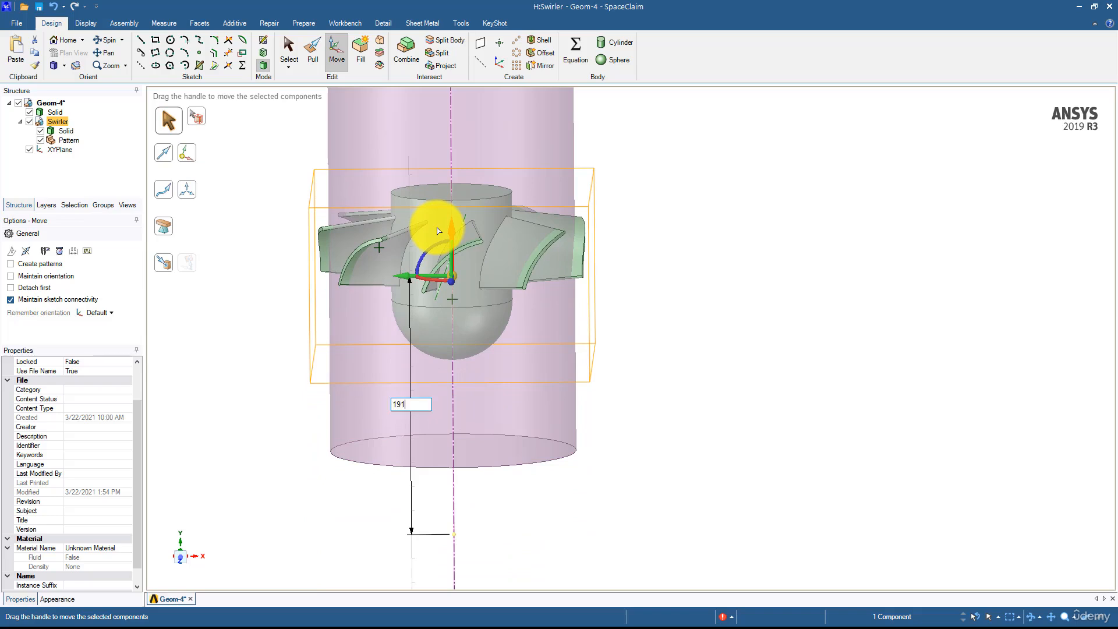
key(Return)
Delete the Pattern stored under the Swirler component.
scroll(438, 228, down, 4)
click(433, 184)
ctrl+middle_drag(432, 216, 446, 313)
ctrl+middle_drag(343, 243, 351, 271)
click(275, 43)
click(72, 139)
key(Delete)
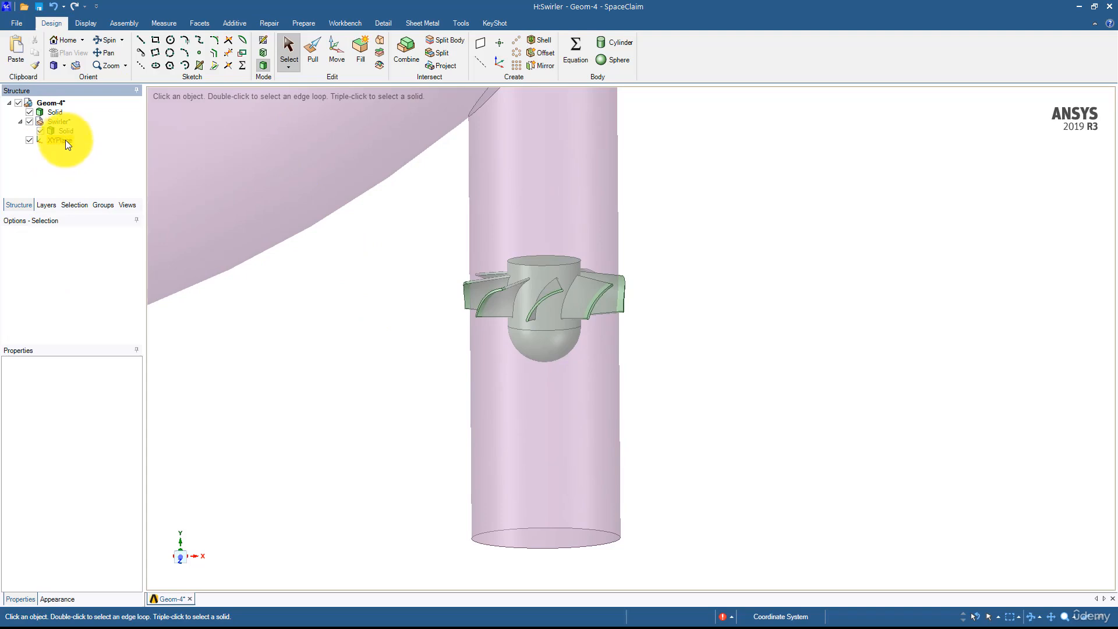
Examine the swirler's blade tips against the small inlet pipe's wall.
mouse_move(335, 299)
middle_down()
mouse_move(379, 274)
mouse_move(354, 294)
middle_up()
scroll(354, 293, up, 3)
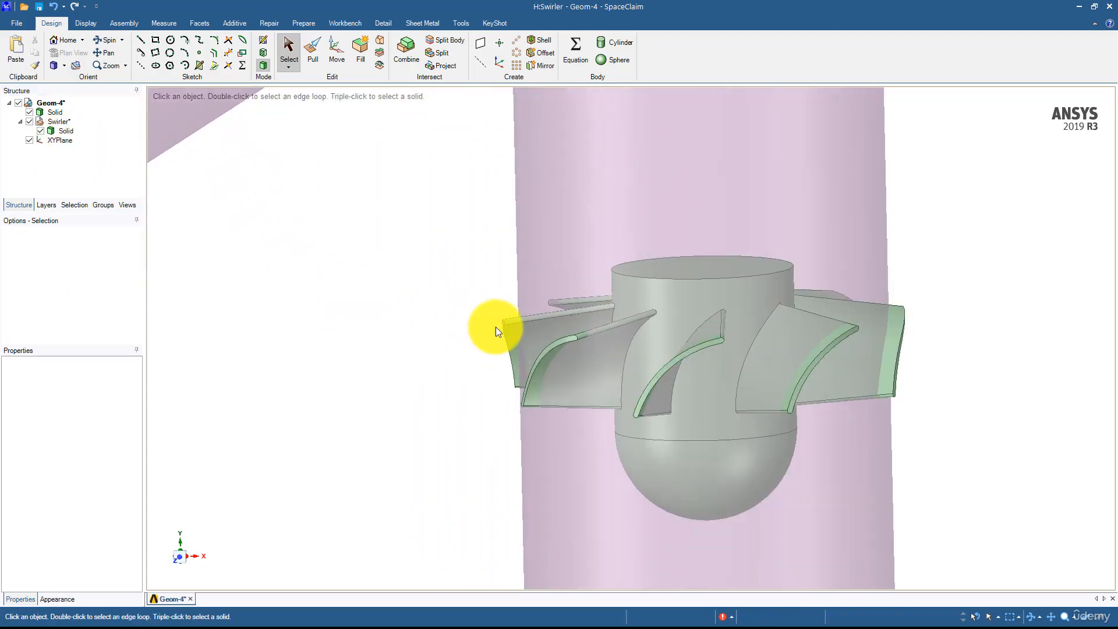
click(513, 326)
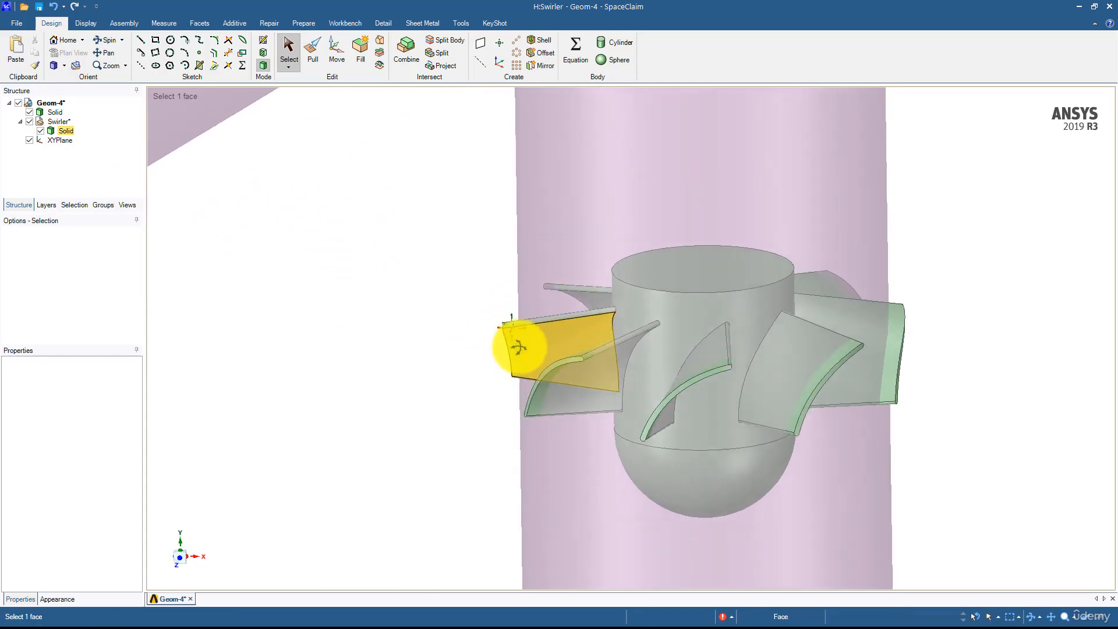
click(513, 328)
middle_drag(580, 332, 453, 331)
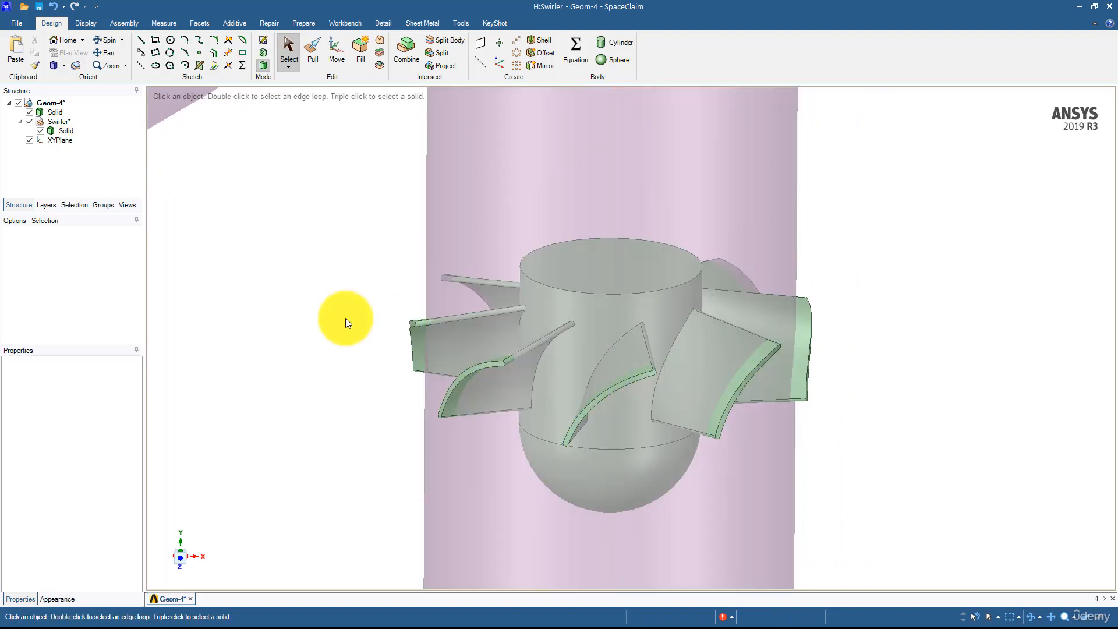
middle_drag(344, 316, 341, 299)
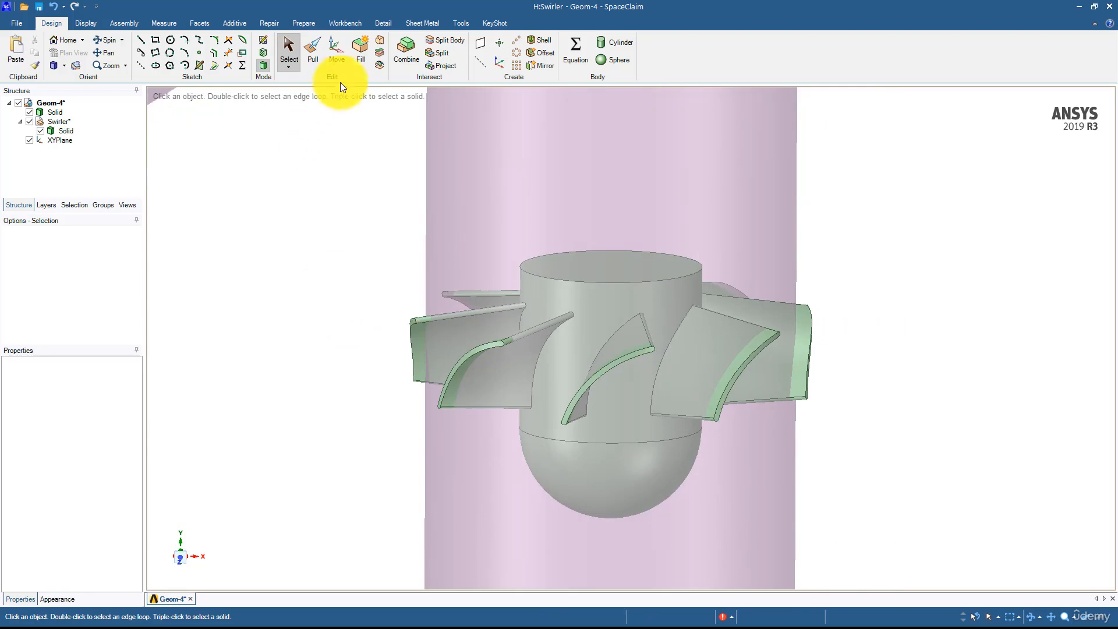
Try to split the swirler with the elbow body using Combine, then undo the split.
click(357, 52)
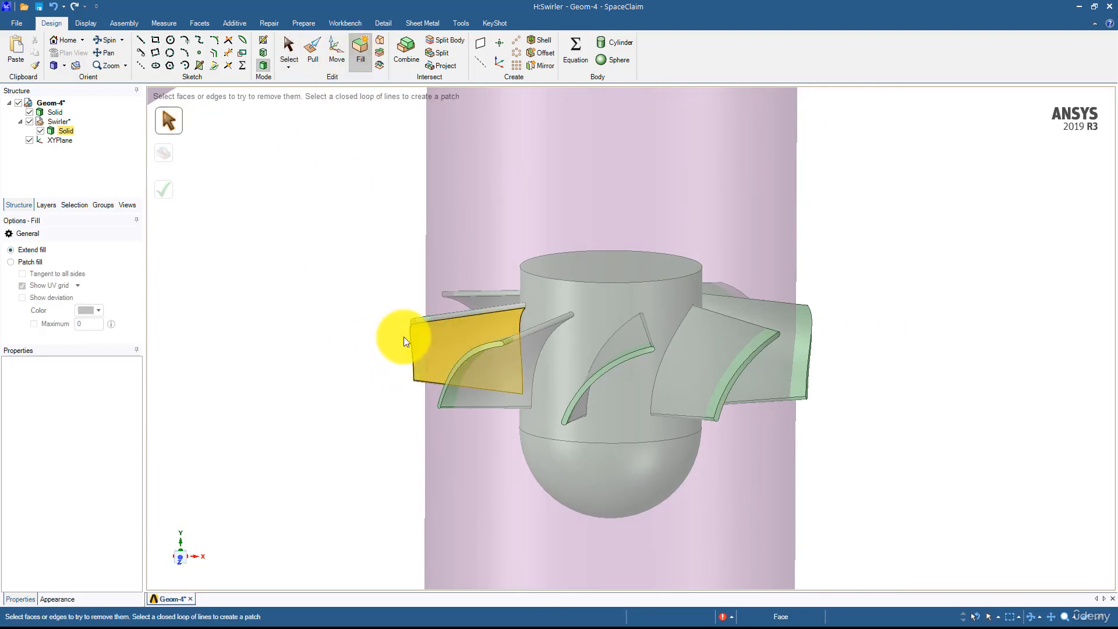
click(65, 121)
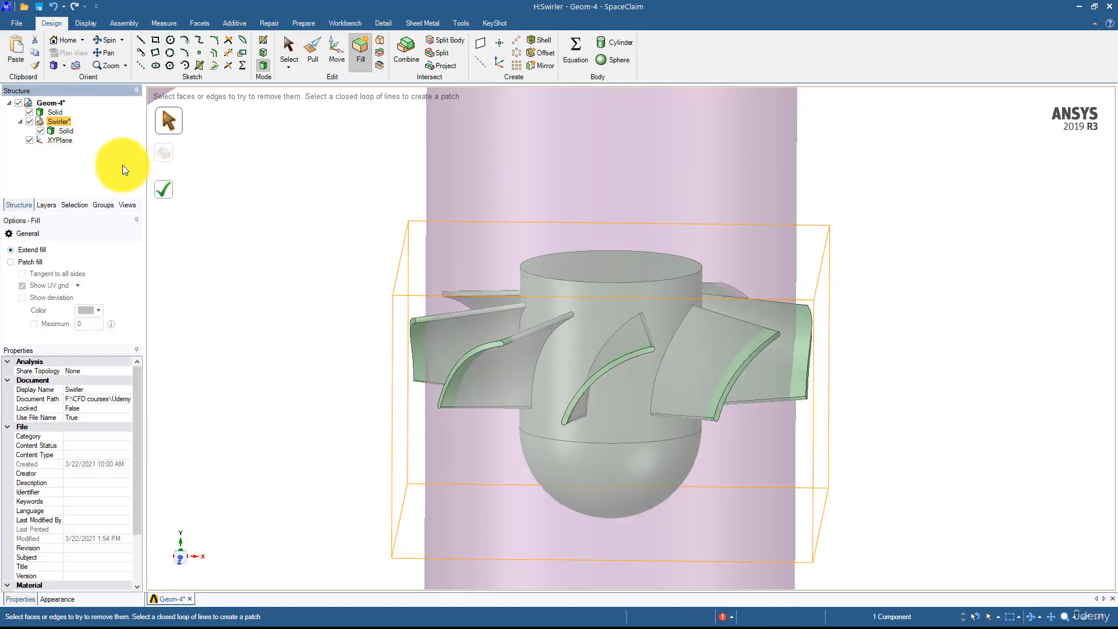
click(397, 58)
click(69, 124)
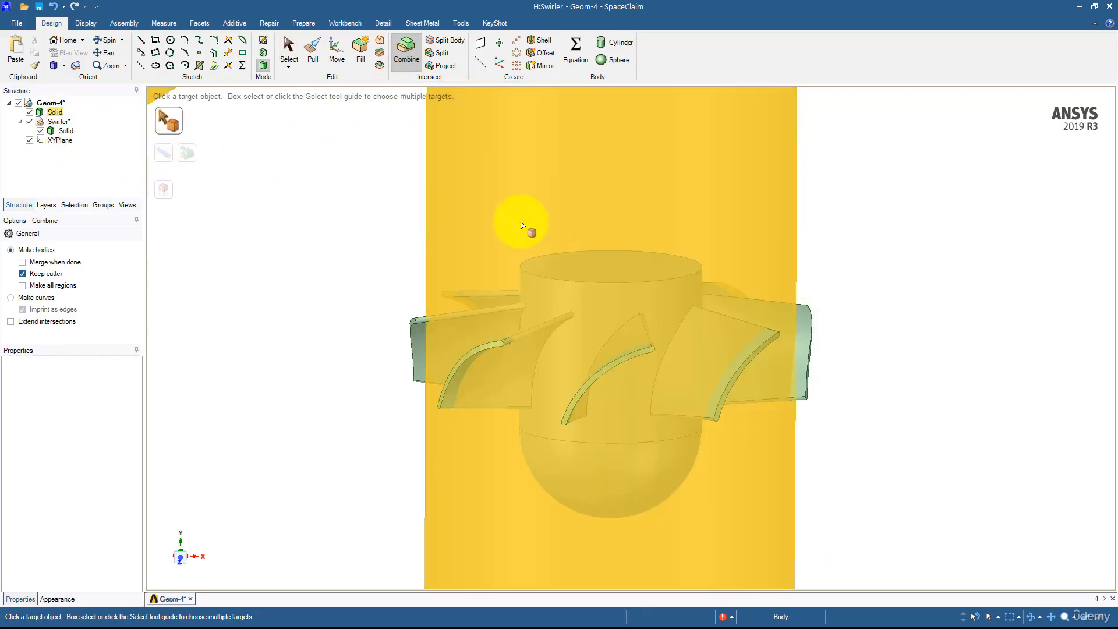
click(425, 322)
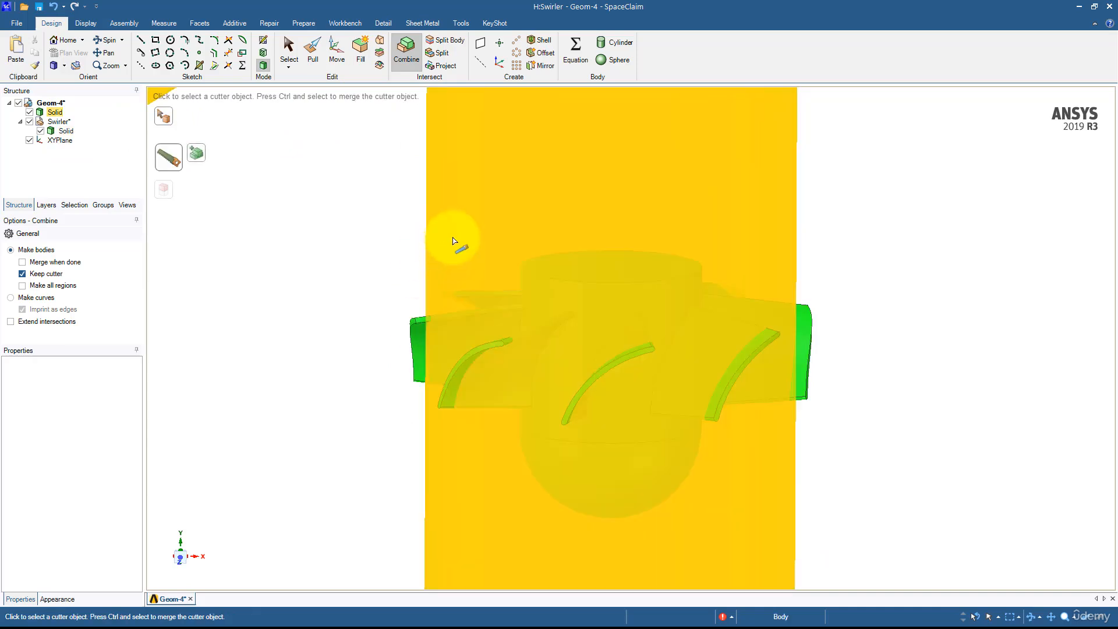
click(415, 332)
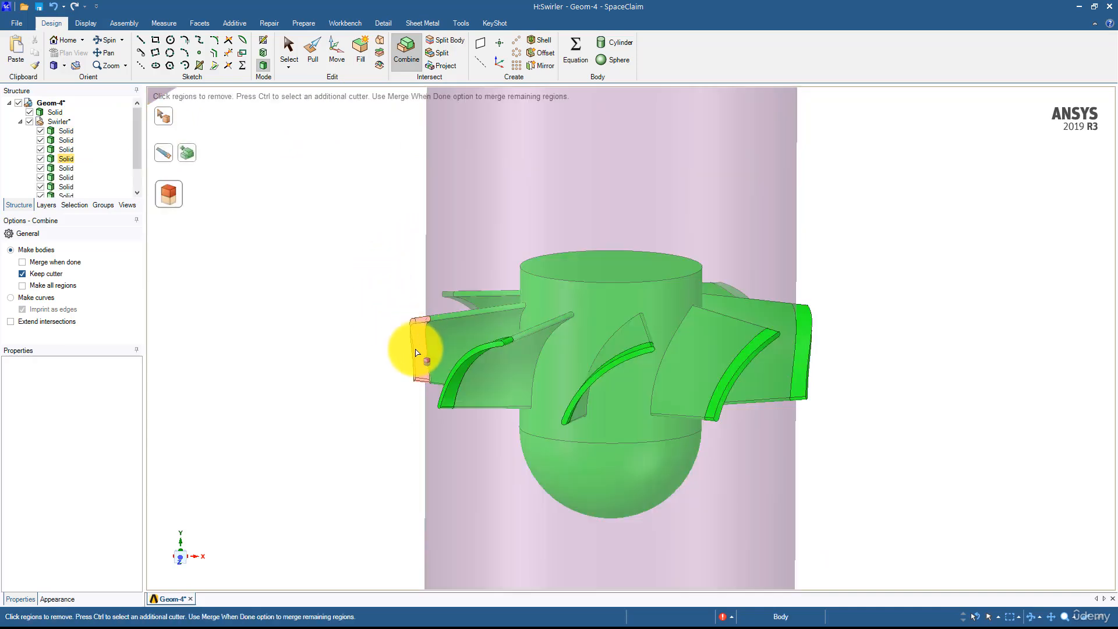
click(53, 8)
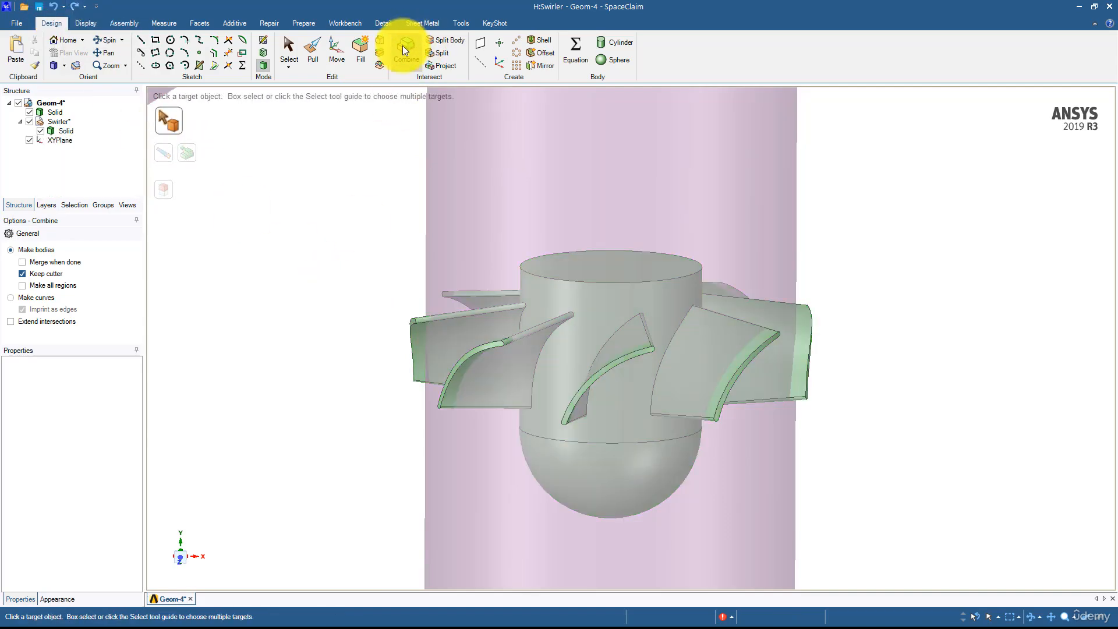
Subtract the swirler from the elbow body with Combine, keeping the cutter and removing the overlapping region.
click(563, 207)
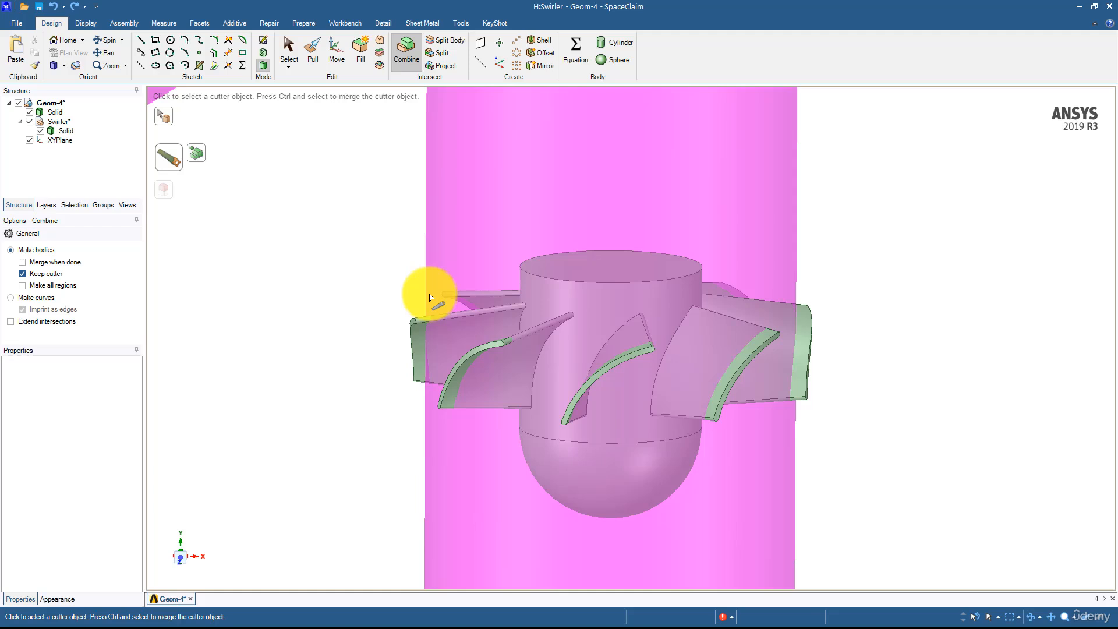
scroll(431, 297, down, 5)
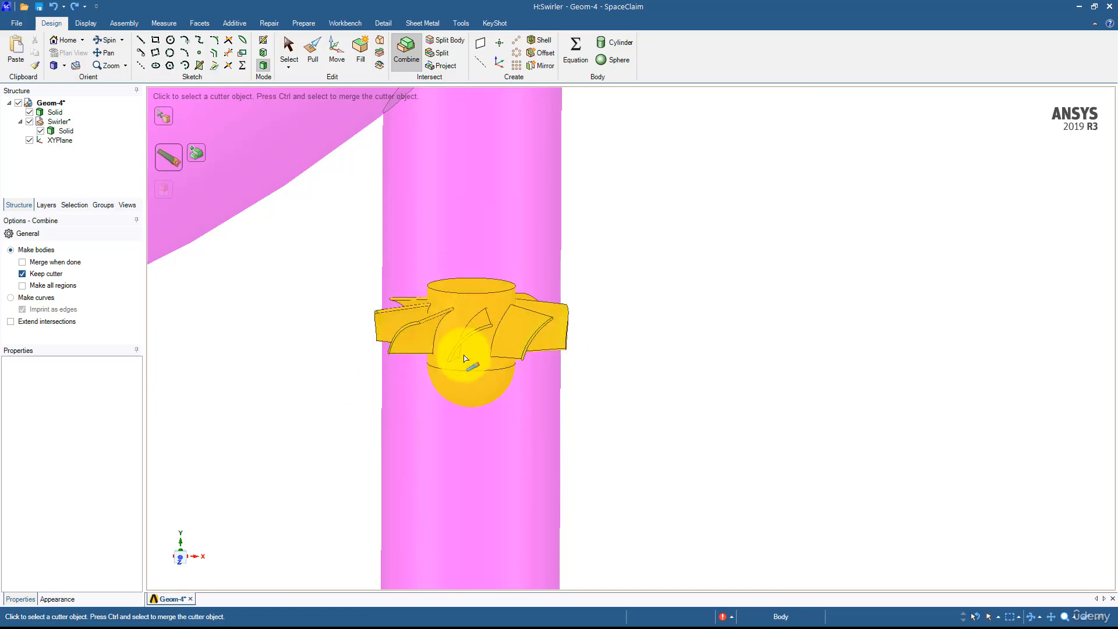
click(402, 331)
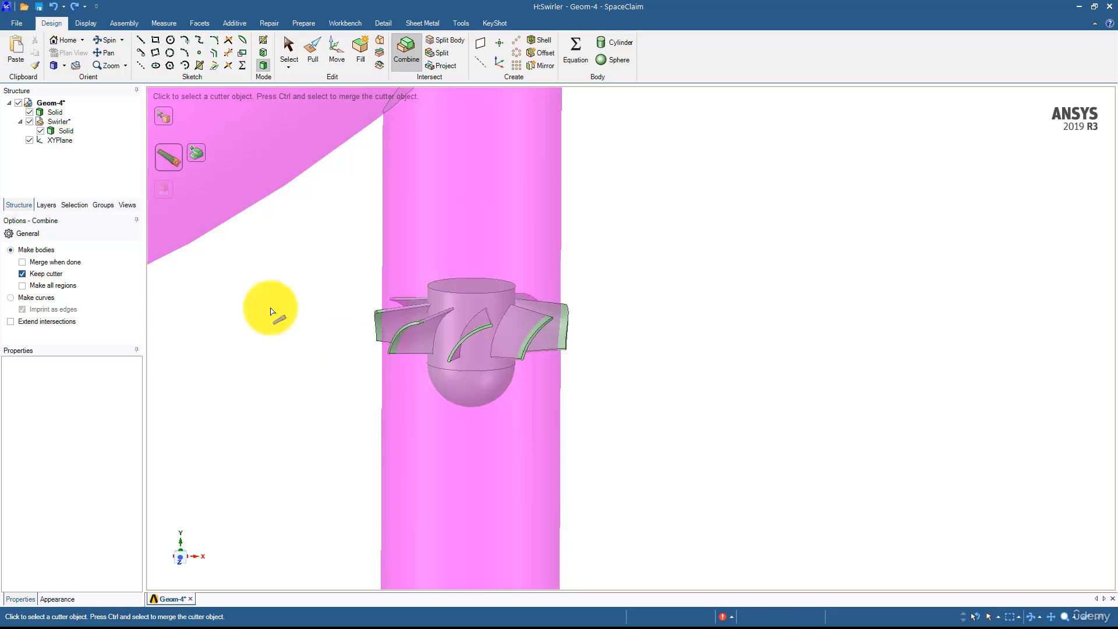
click(408, 335)
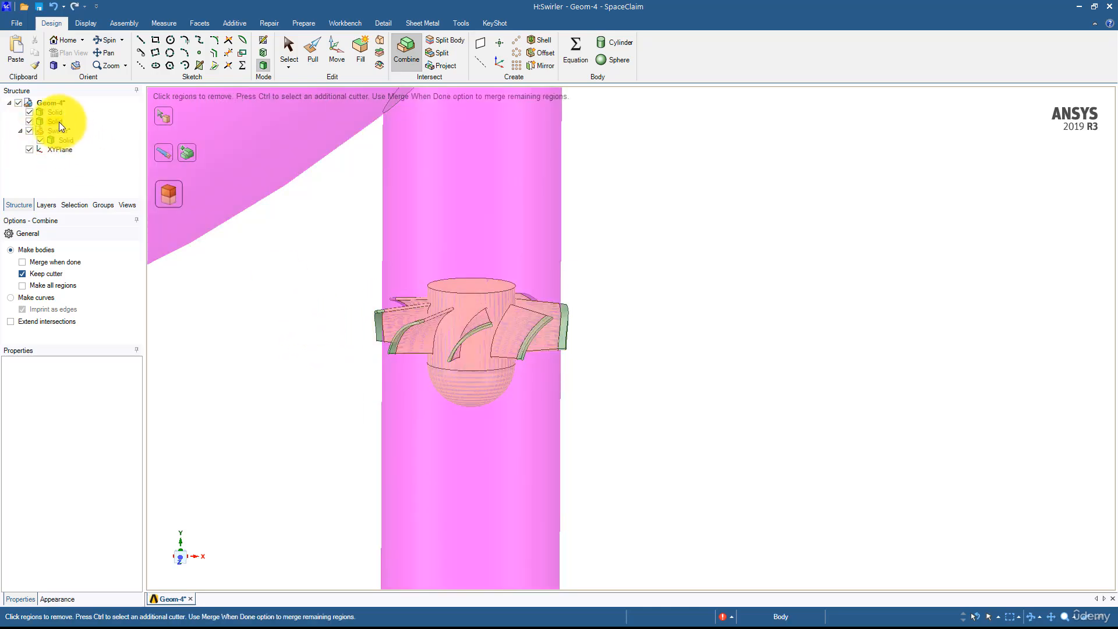
click(58, 121)
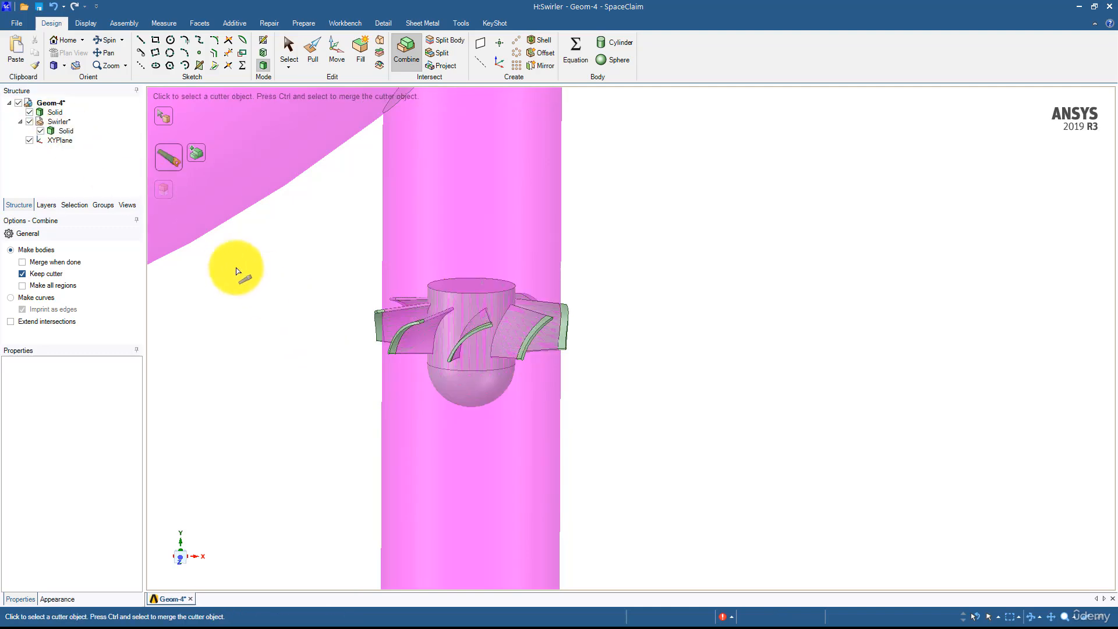
click(58, 121)
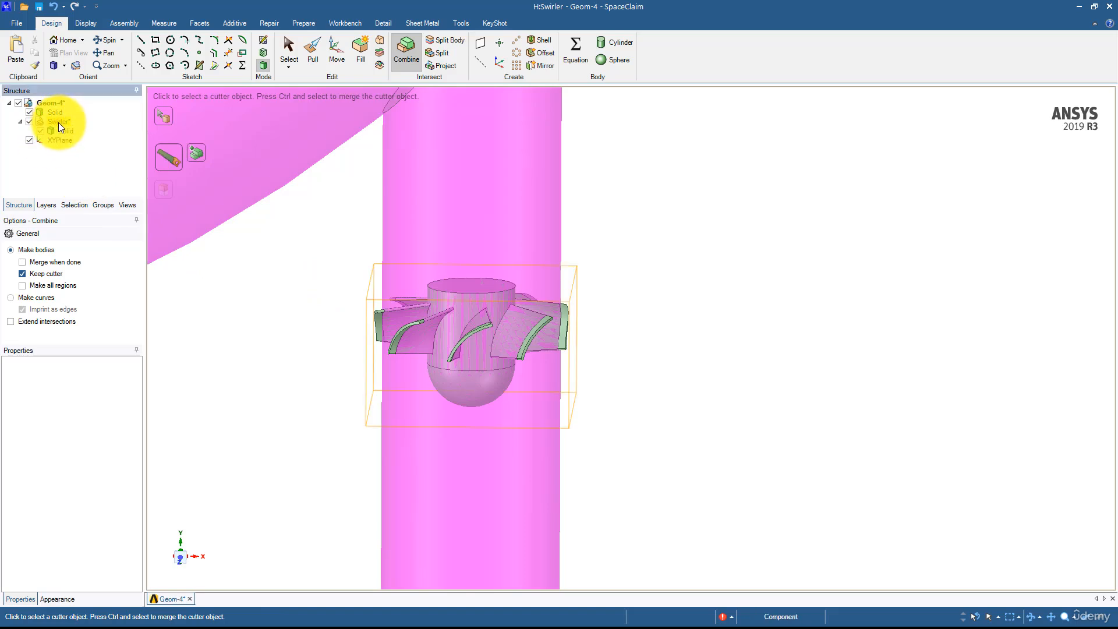
key(Escape)
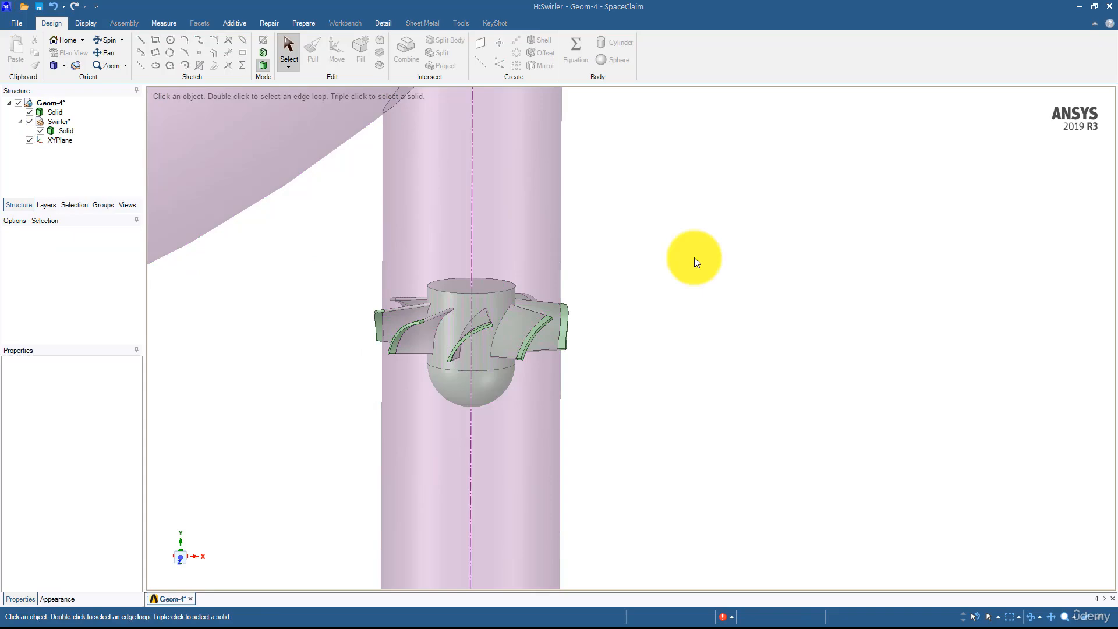
Suppress the Swirler component for physics.
click(55, 121)
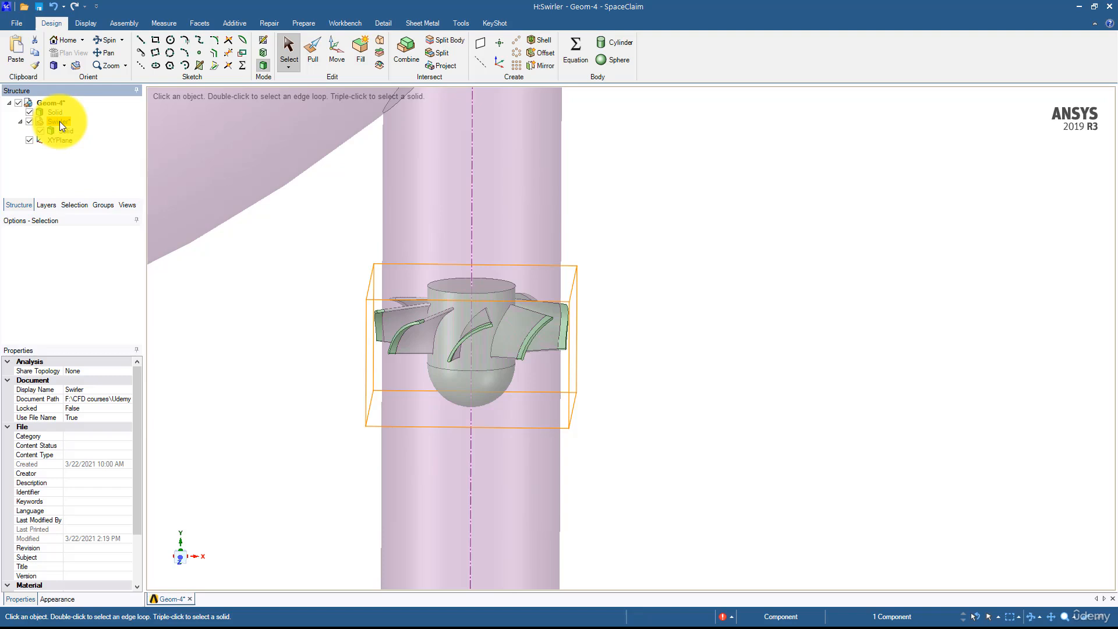
right_click(59, 121)
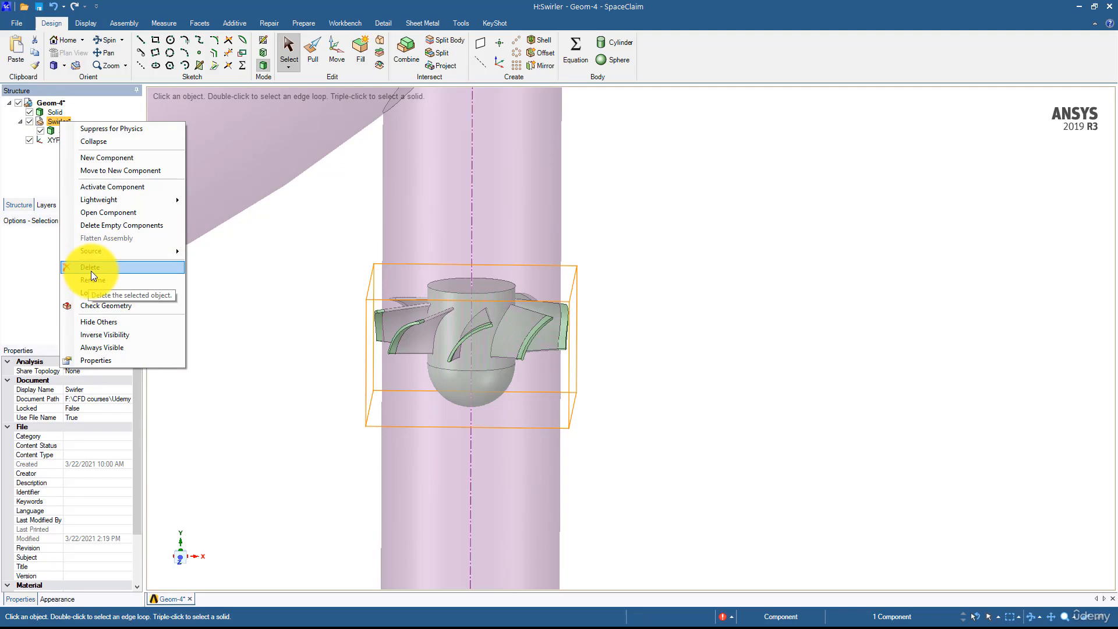
click(113, 127)
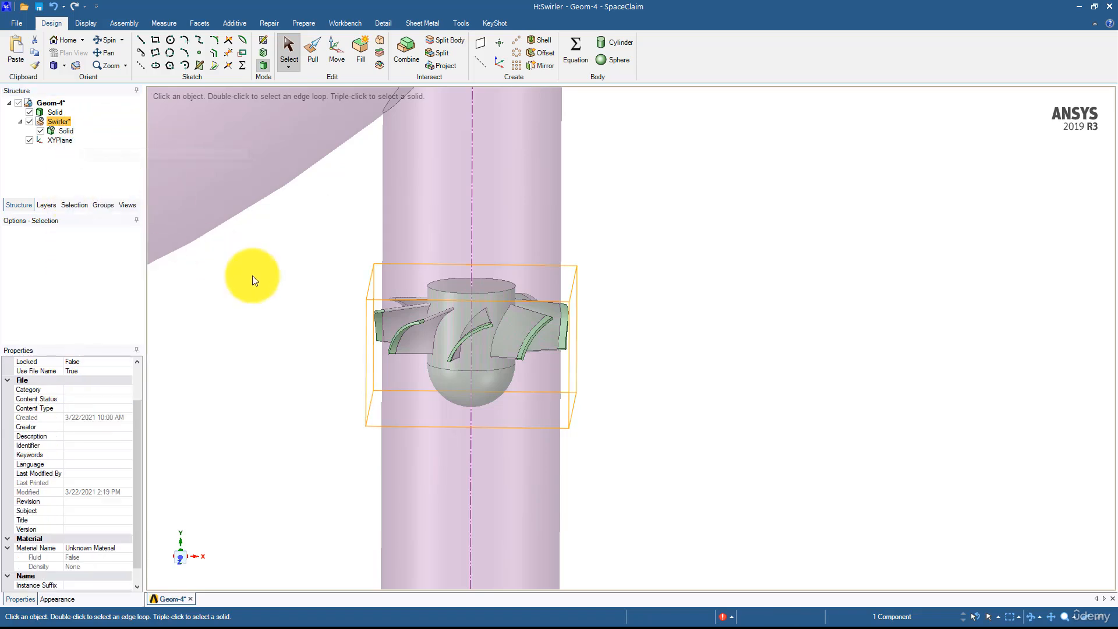
Hide the Swirler component to inspect the cavity cut in the small inlet pipe, and show the component again.
click(29, 121)
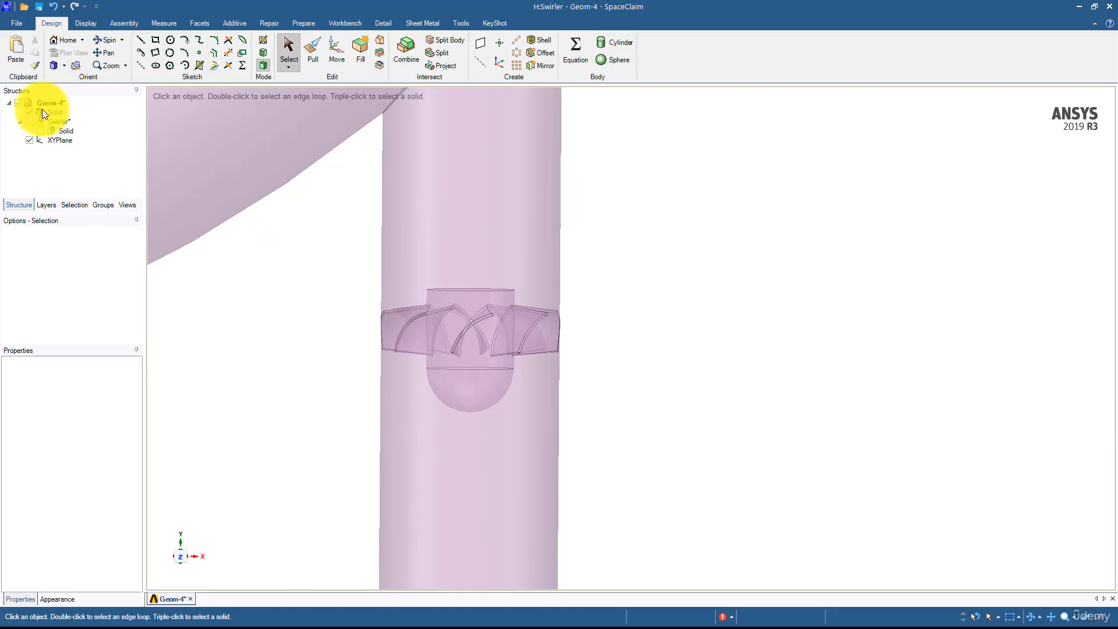
click(51, 130)
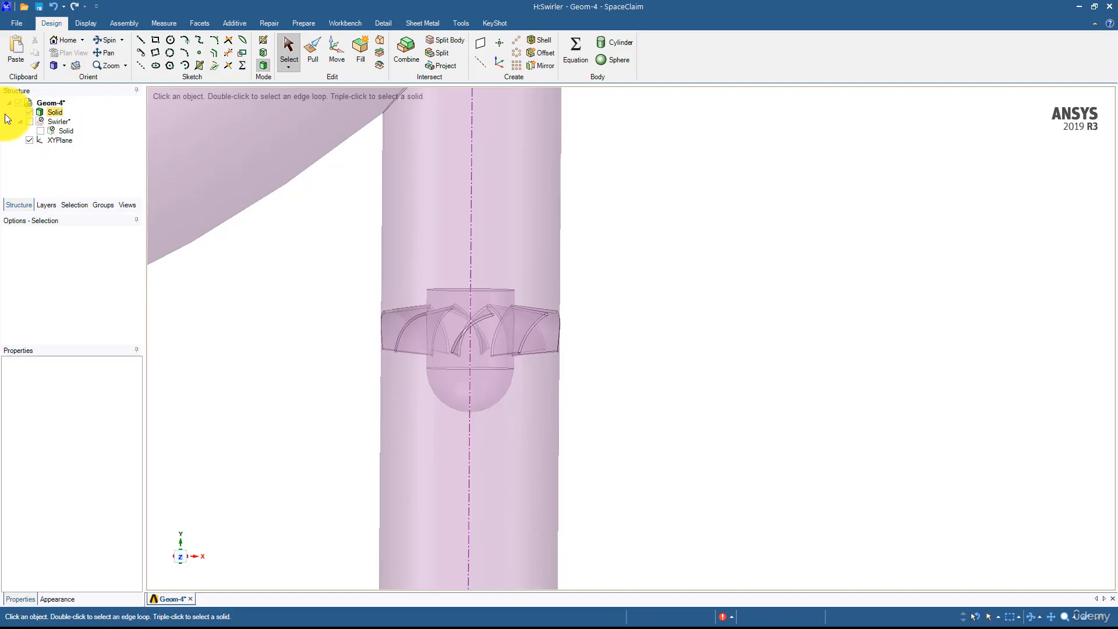
click(29, 122)
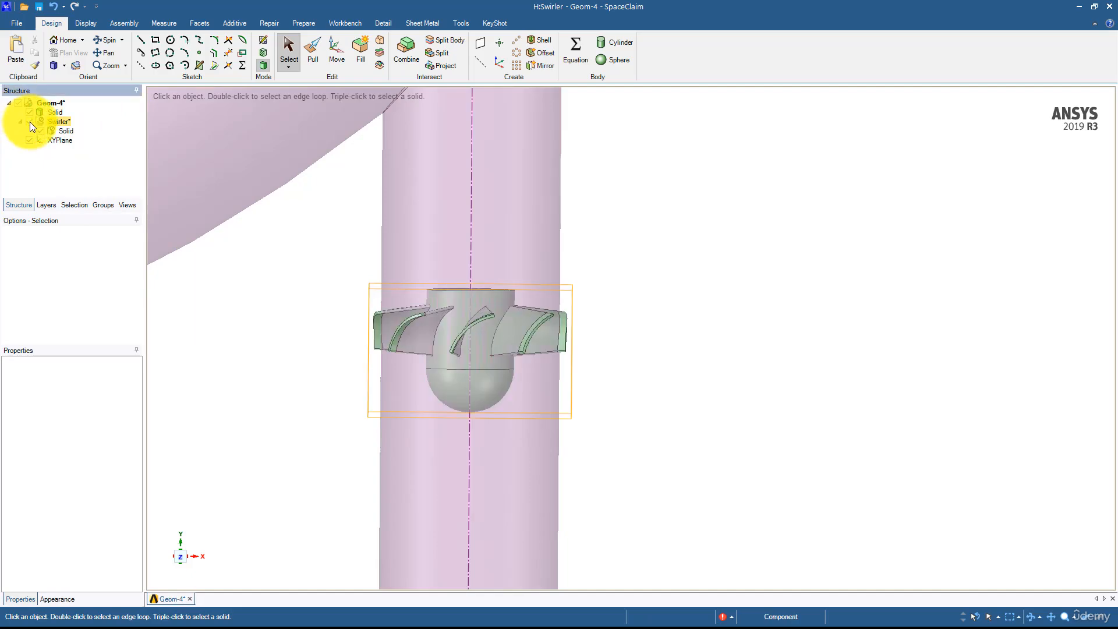
Move the Swirler component about 101 mm along the pipe's axis, from the cavity towards the small pipe's open end.
click(335, 50)
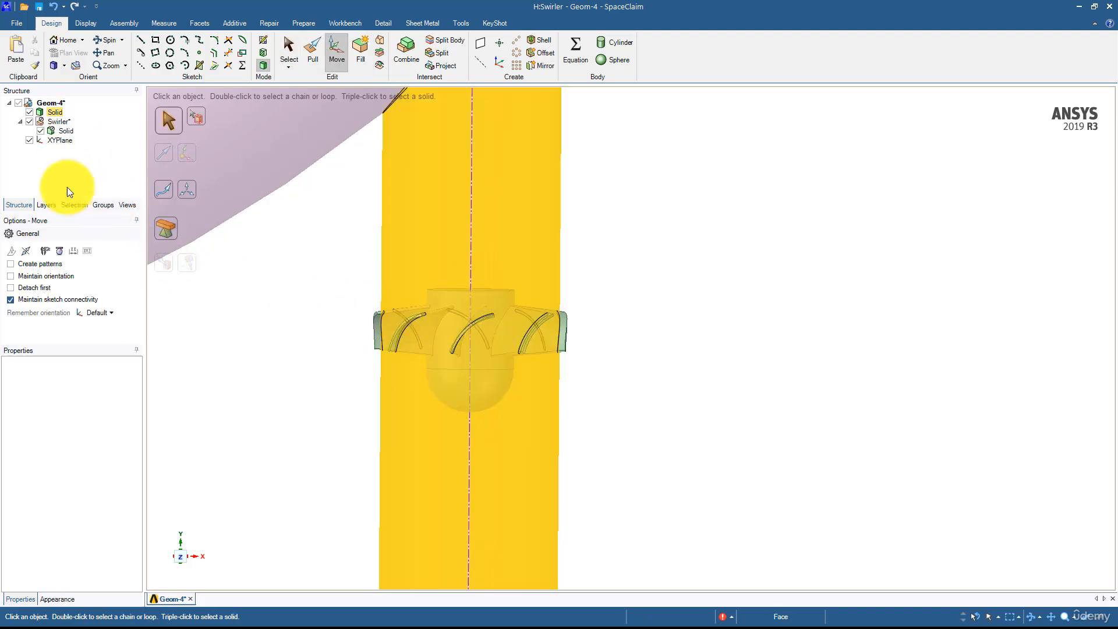
click(55, 124)
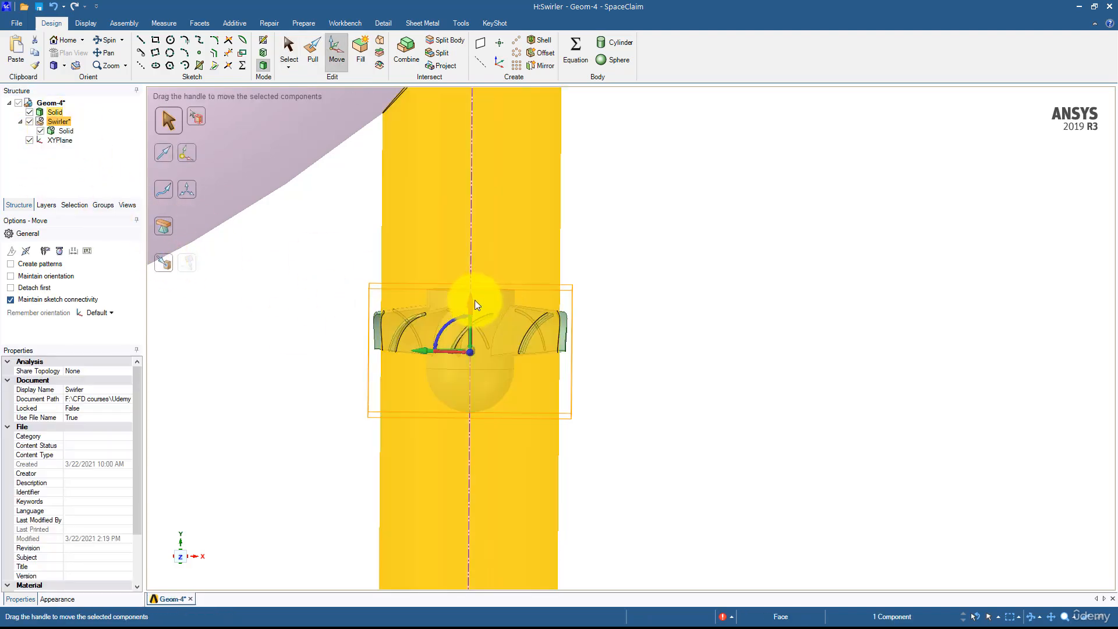
drag(469, 318, 445, 544)
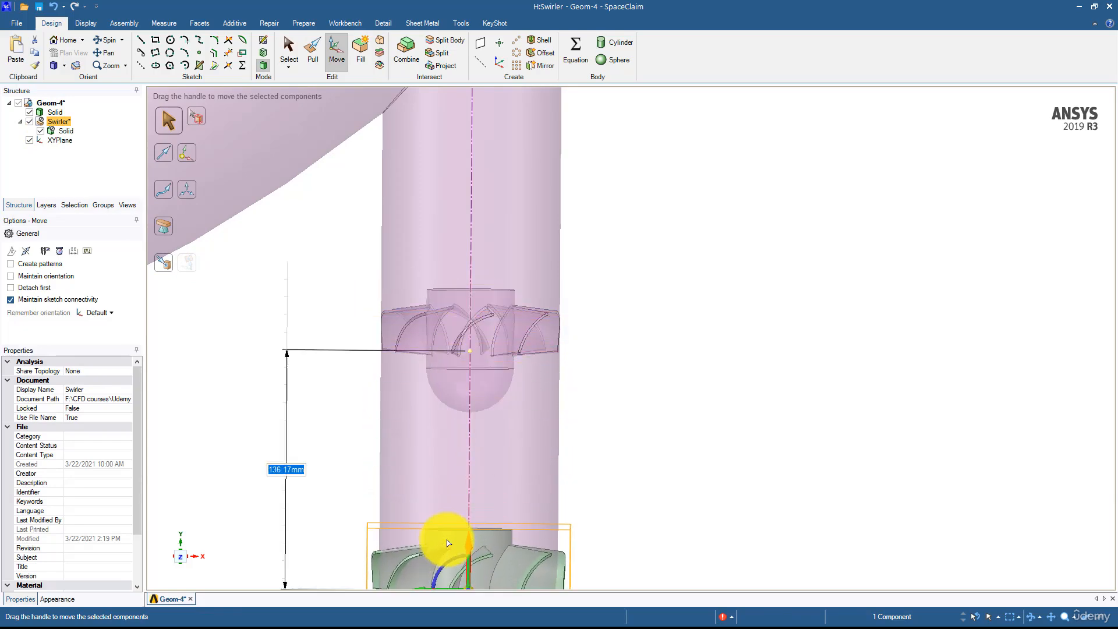
shift+middle_drag(340, 410, 329, 295)
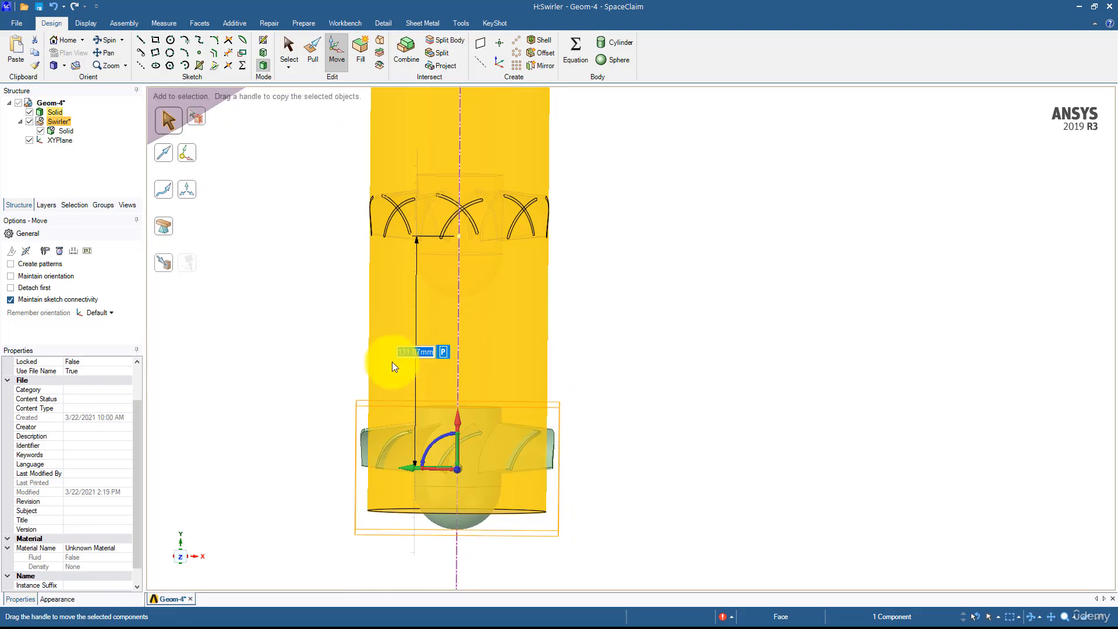
drag(457, 427, 456, 372)
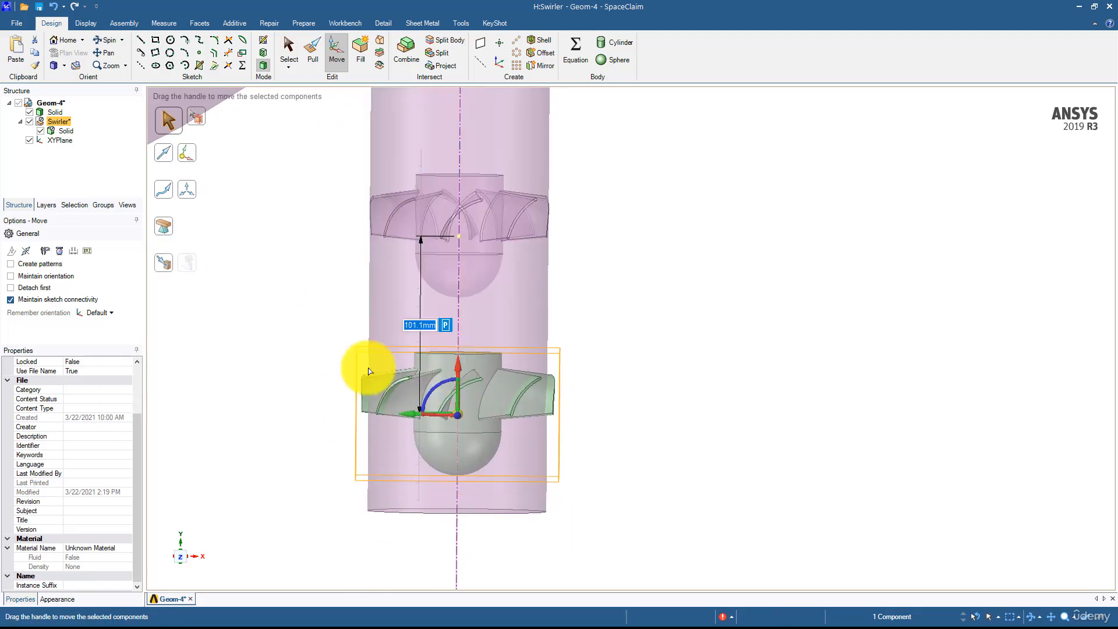
Box-select all faces of the swirler cavity in the small inlet pipe and remove the cavity with Fill.
click(310, 222)
shift+middle_drag(307, 233, 298, 294)
click(286, 53)
drag(317, 200, 629, 371)
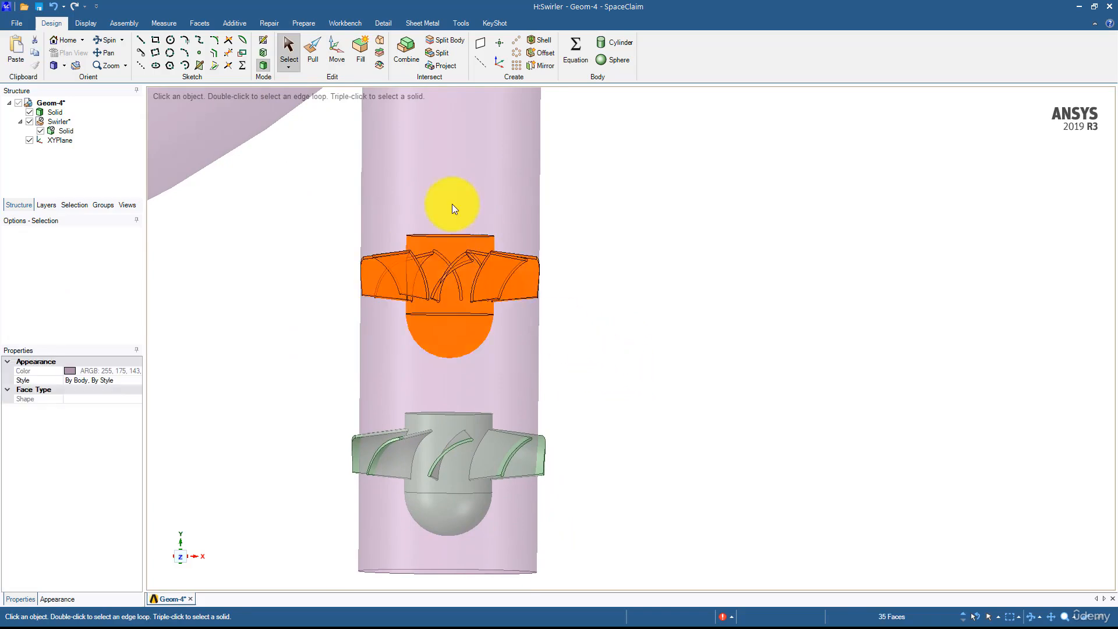
click(357, 51)
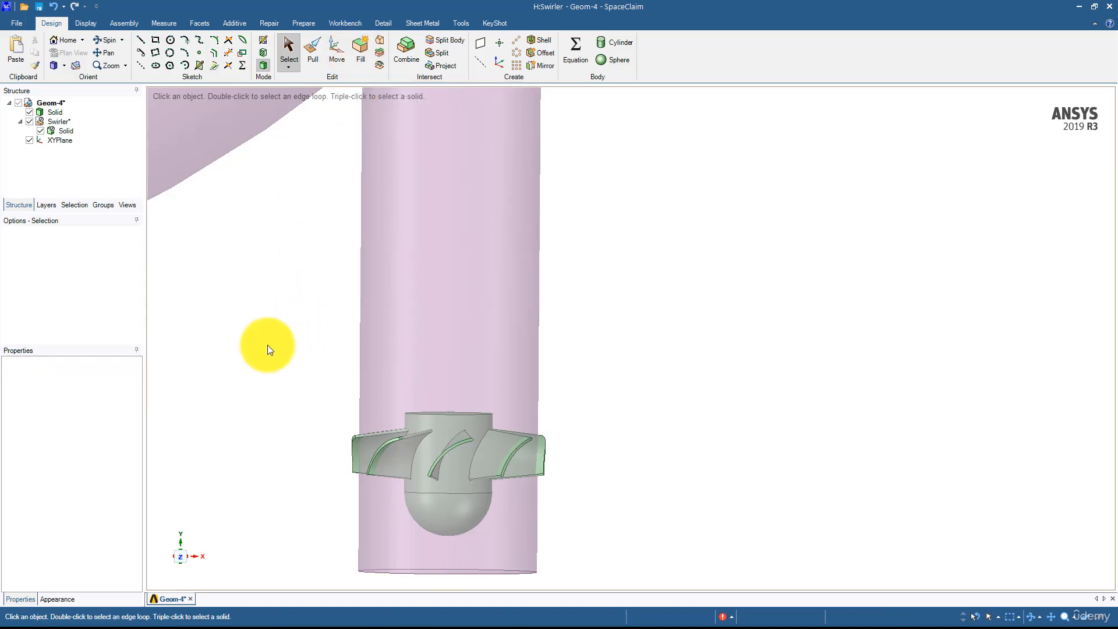
Subtract the relocated swirler from the elbow body with Combine, keeping the cutter, and hide the Swirler component to inspect the new cut.
click(399, 53)
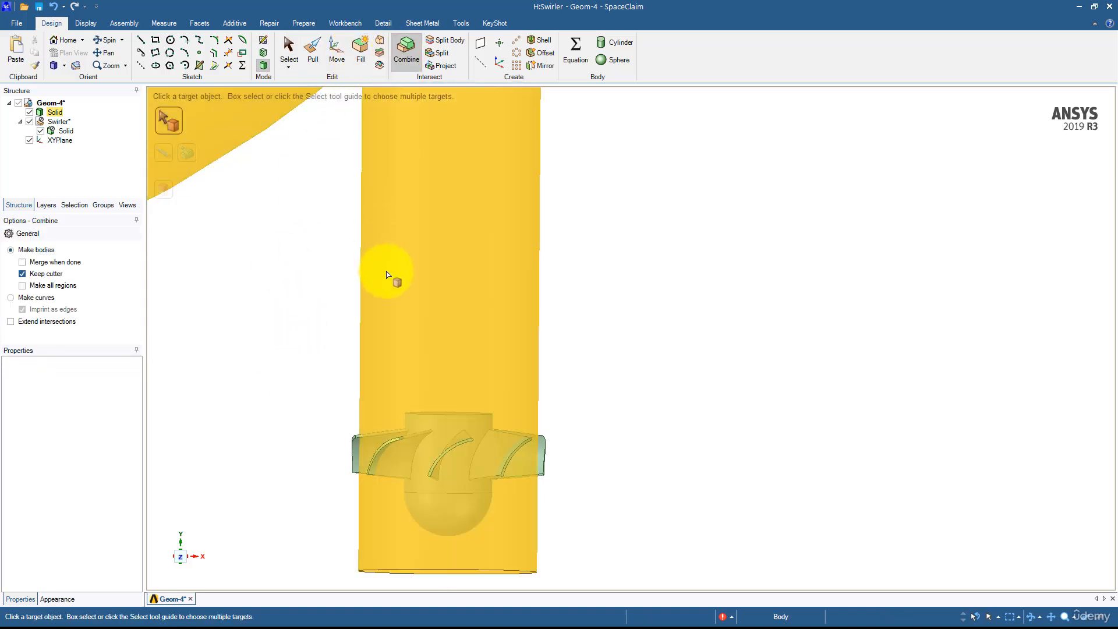
click(386, 279)
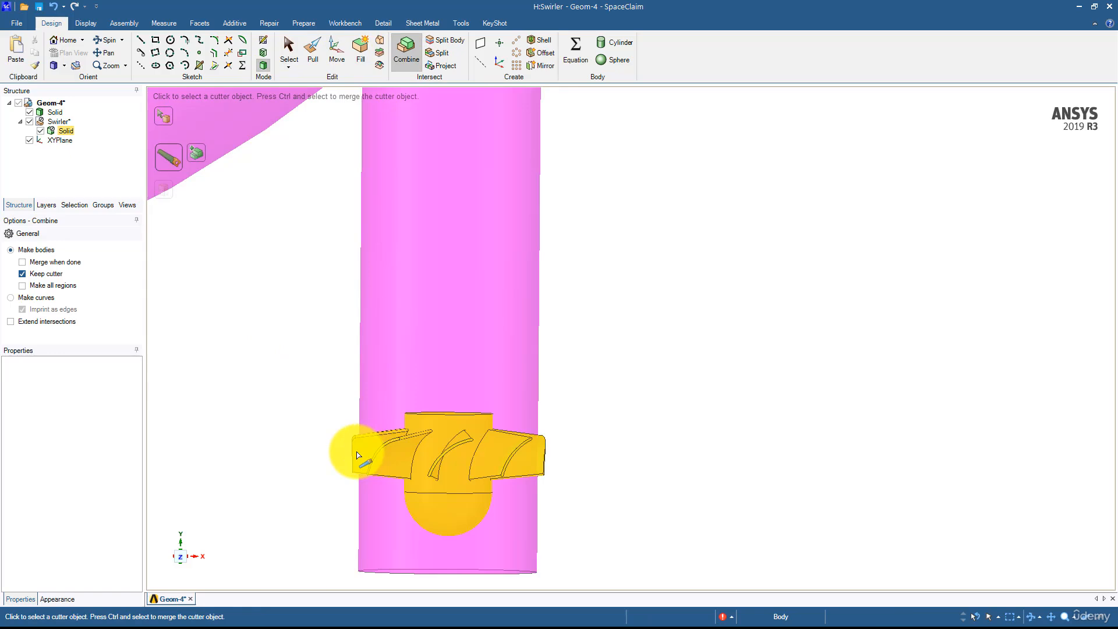
click(462, 403)
key(ctrl+z)
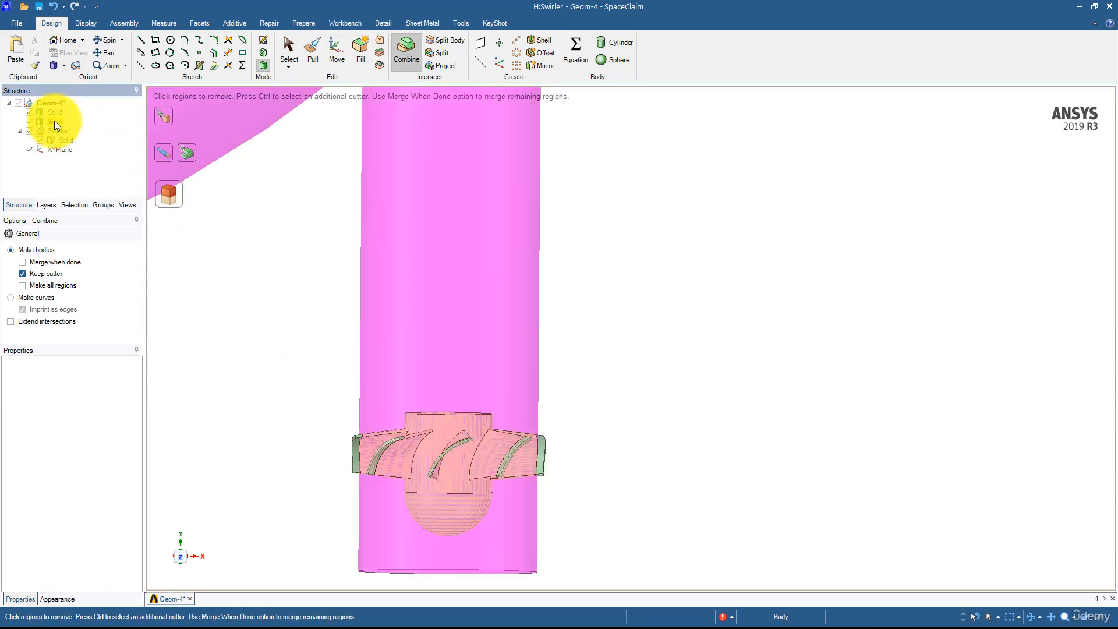
click(30, 122)
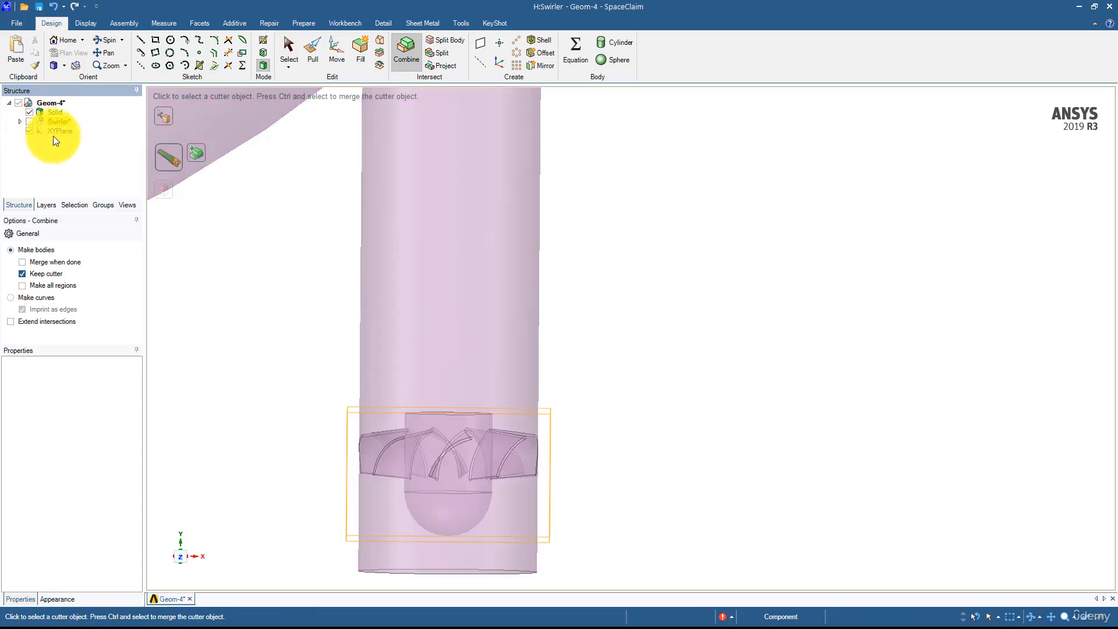
middle_drag(227, 320, 327, 402)
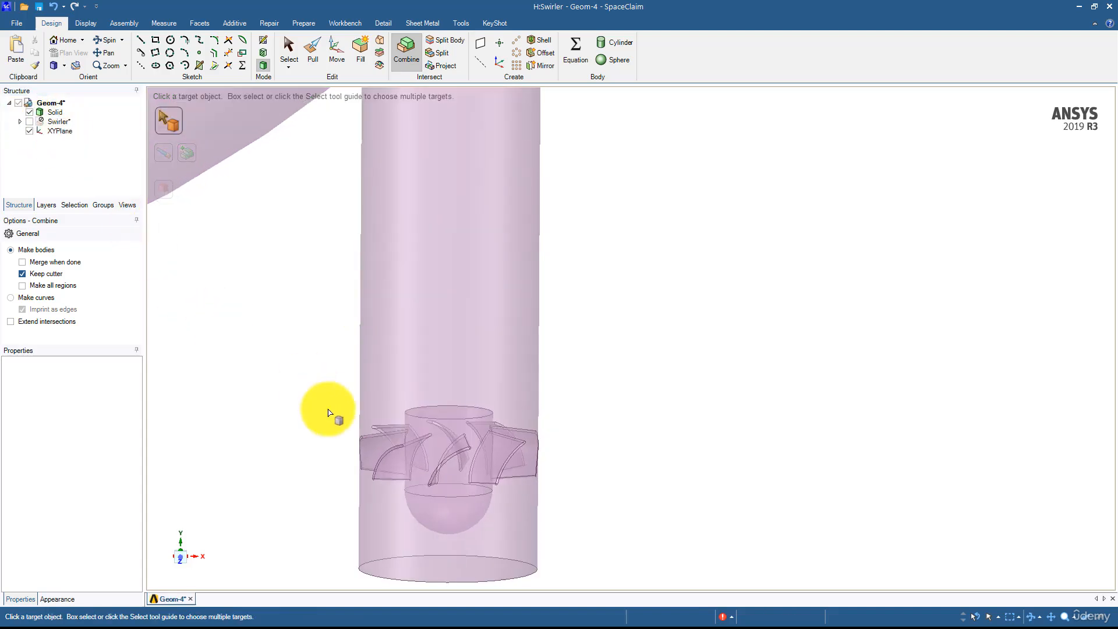
Undo the hiding of the Swirler, the second subtraction and the filling of the original cavity.
click(50, 6)
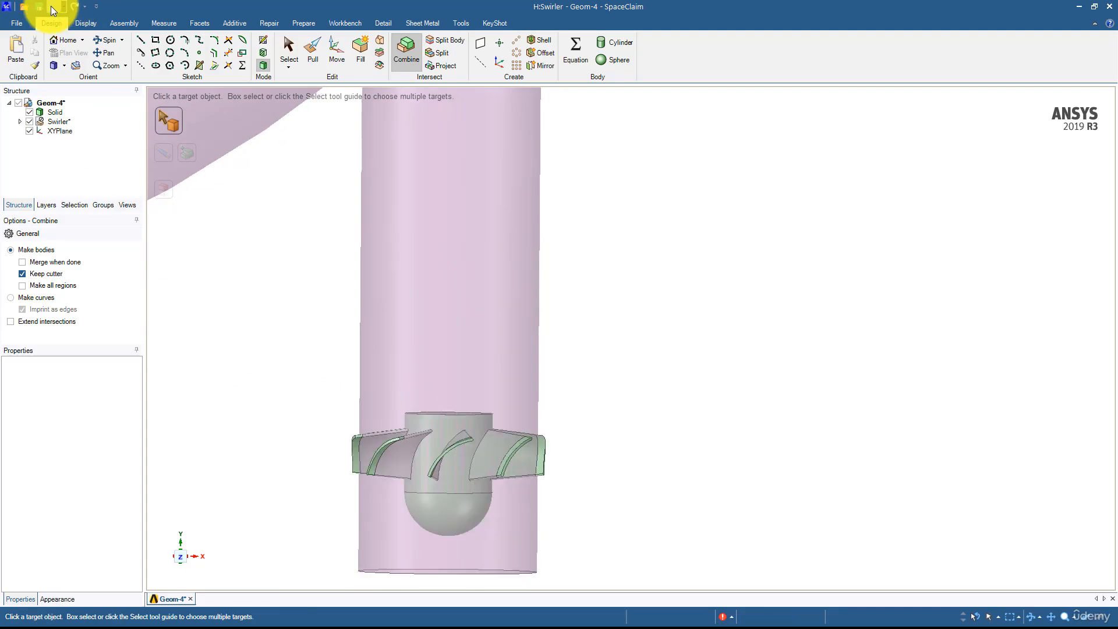
click(52, 5)
click(55, 6)
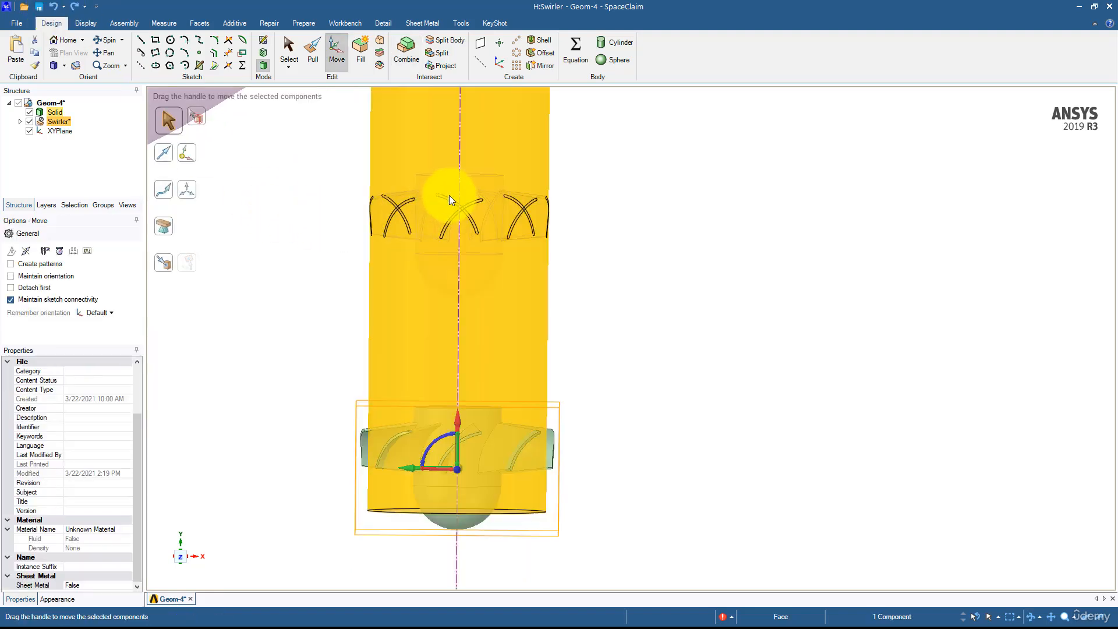
Hide the Swirler component so that only the elbow's fluid body with the original cavity is displayed.
click(30, 122)
right_click(61, 121)
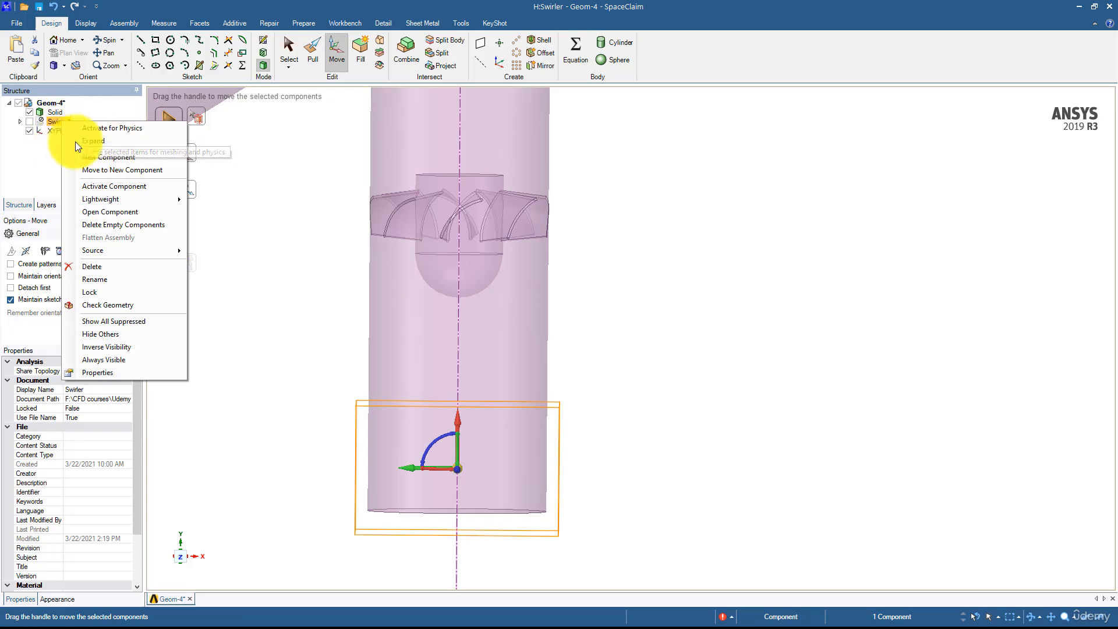
click(298, 267)
click(299, 267)
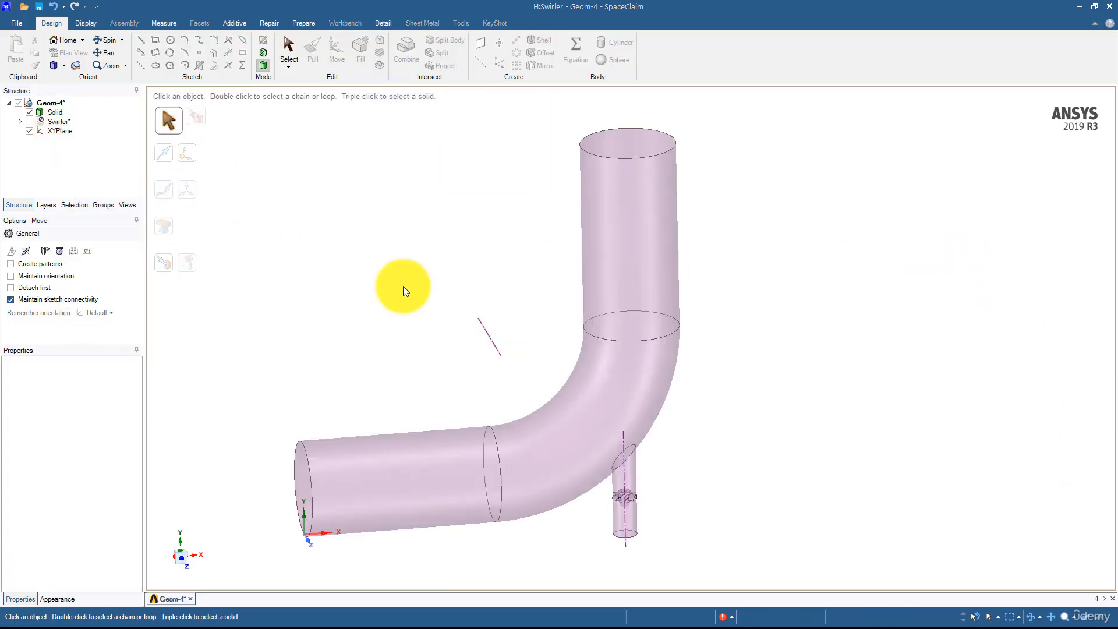
Examine the elbow's two large pipe sections, the bend and the small inlet pipe, including the blade cuts of the swirler cavity.
middle_drag(465, 282, 412, 286)
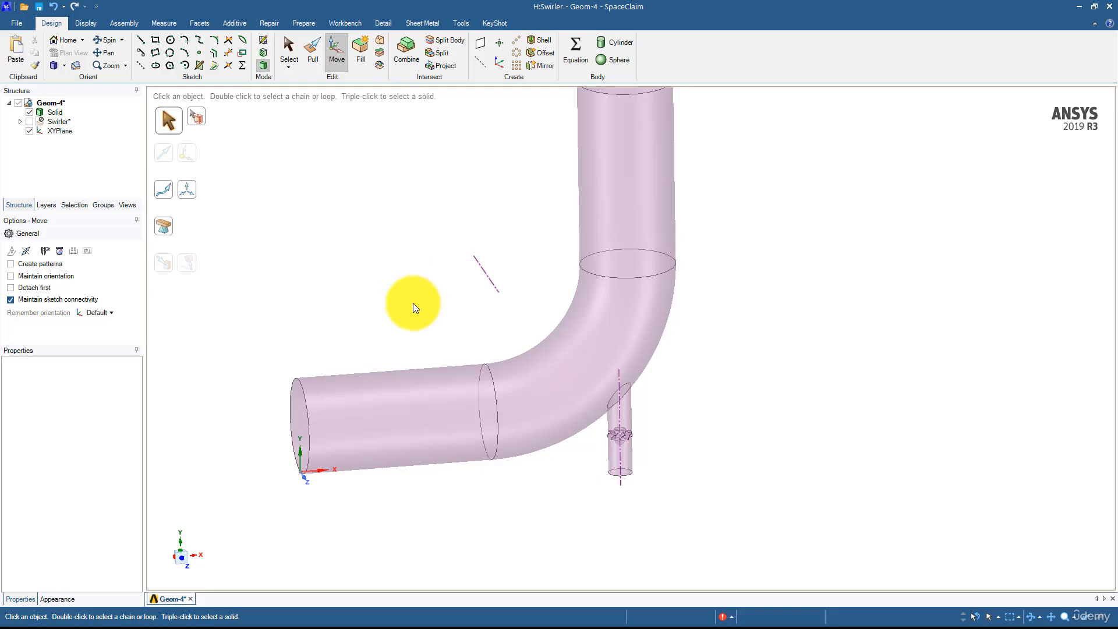
click(357, 426)
click(600, 184)
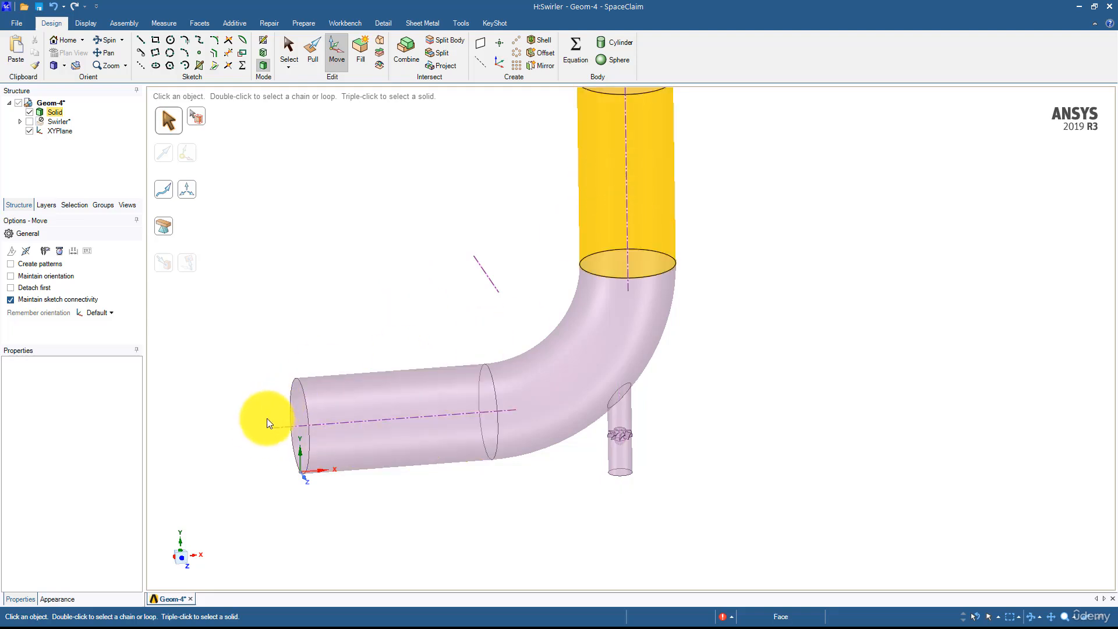
click(620, 309)
click(621, 414)
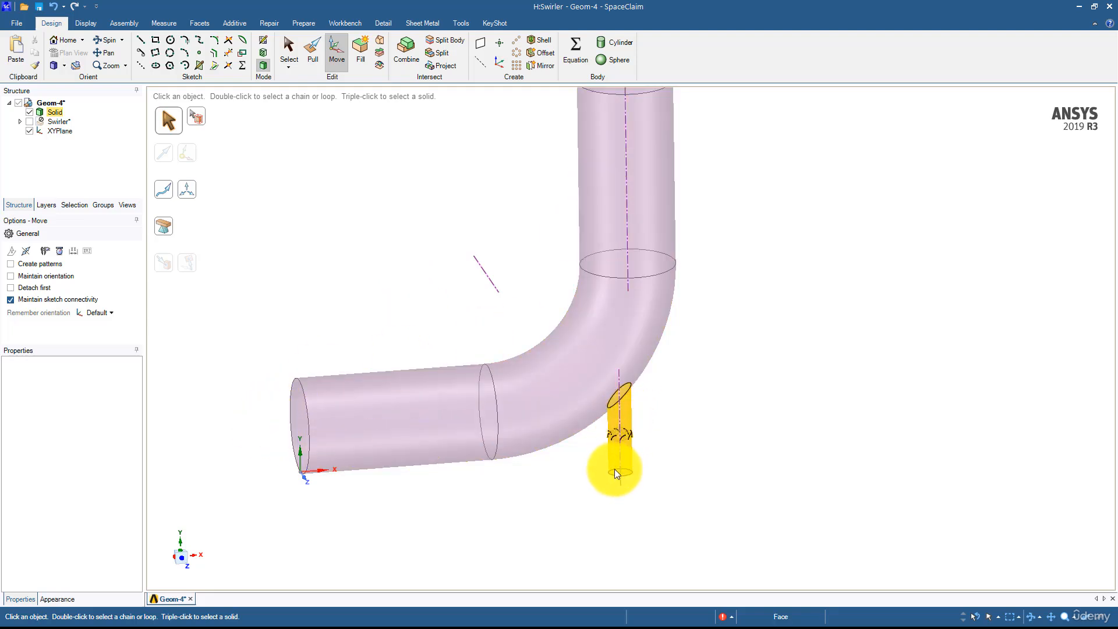
scroll(612, 446, up, 8)
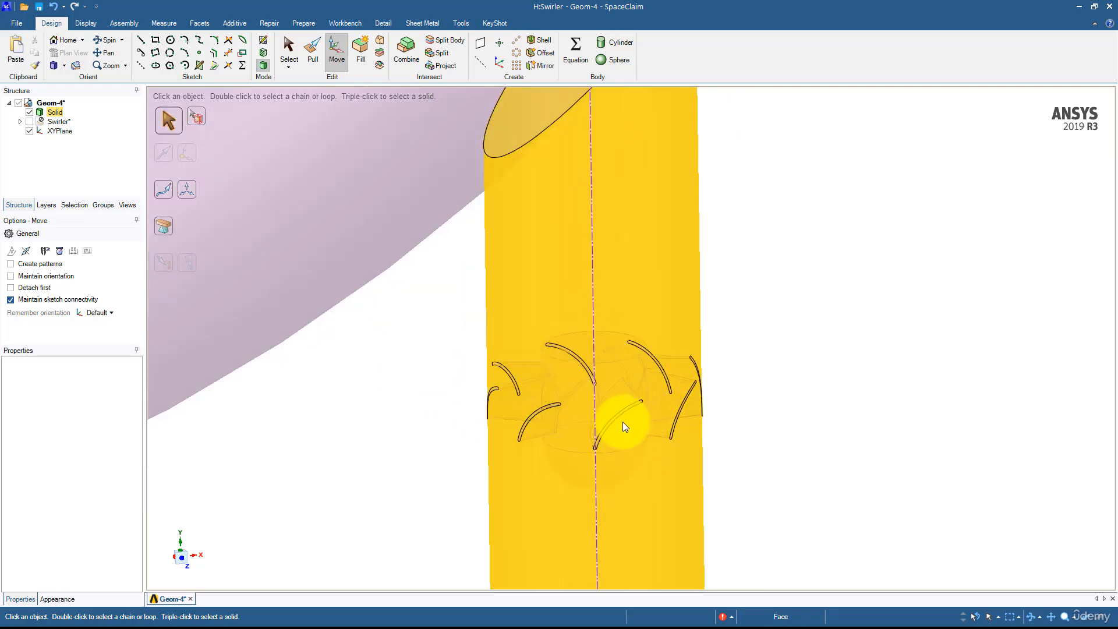
click(623, 425)
middle_drag(597, 382, 586, 411)
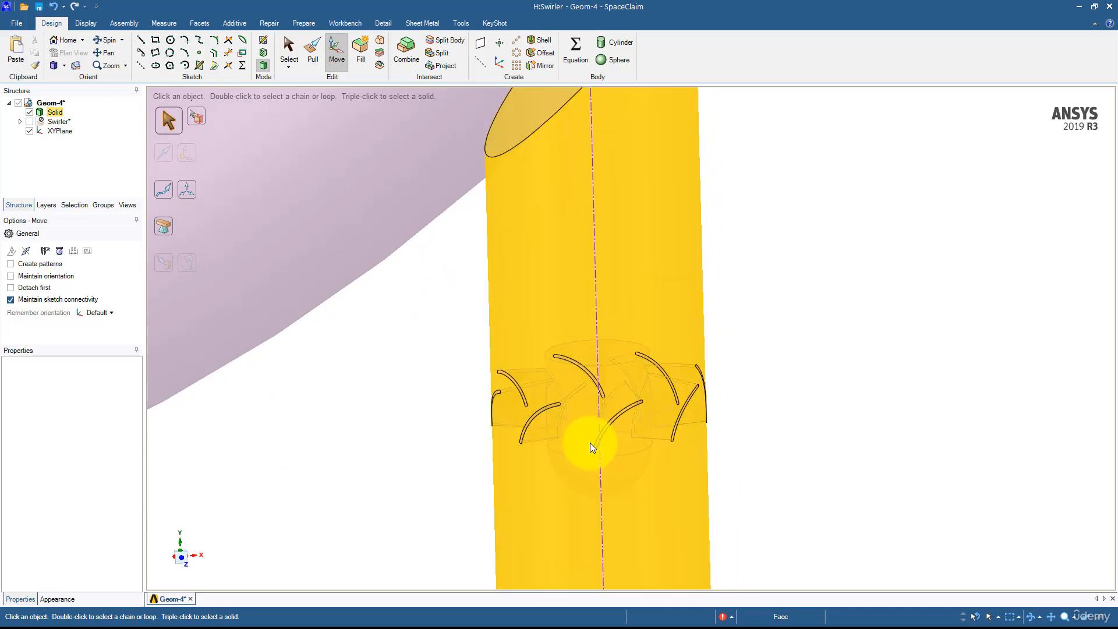